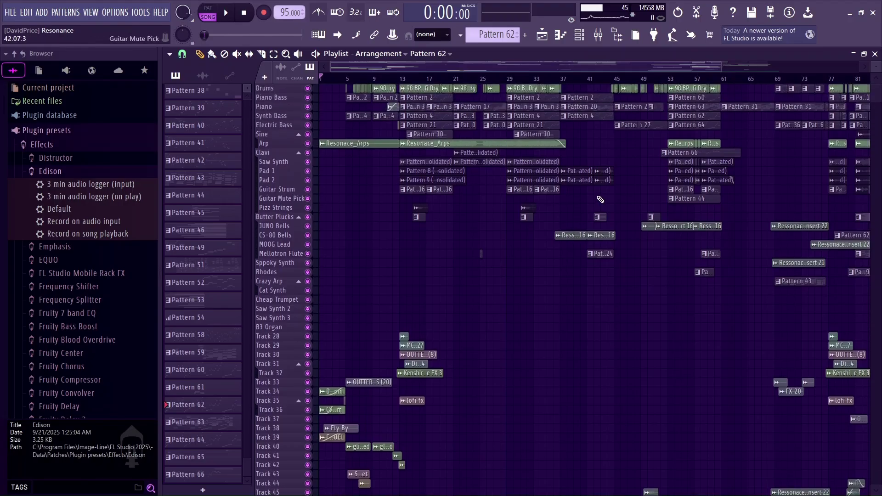
Look over the arrangement's tracks and open the sample settings of the 98 BPM Halfi Dry drum clip at bar 9
scroll(601, 198, down, 2)
scroll(746, 175, down, 5)
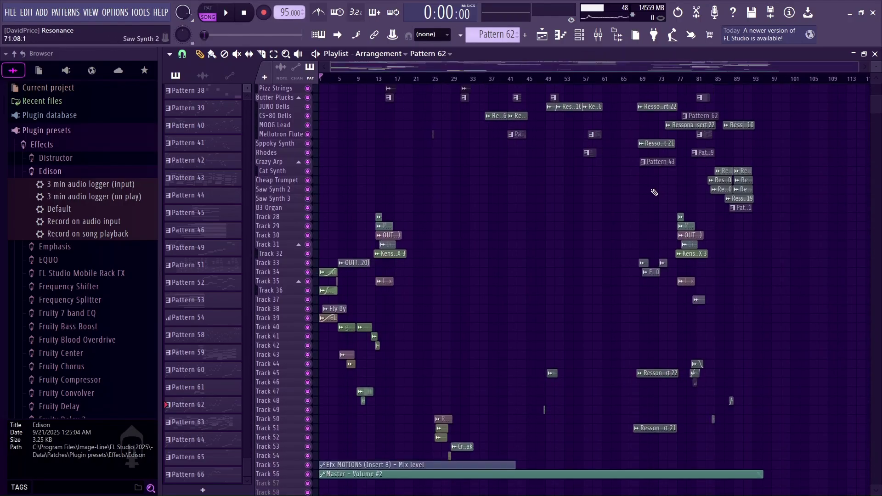
scroll(528, 236, up, 2)
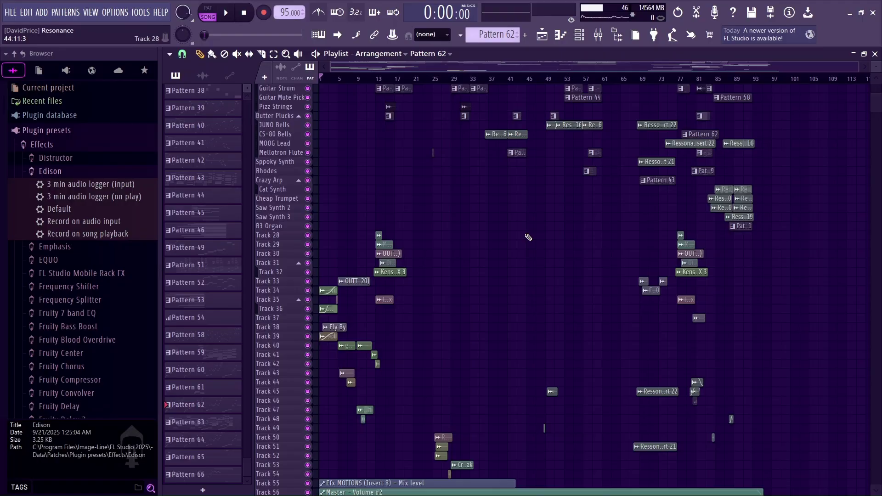
scroll(529, 236, up, 5)
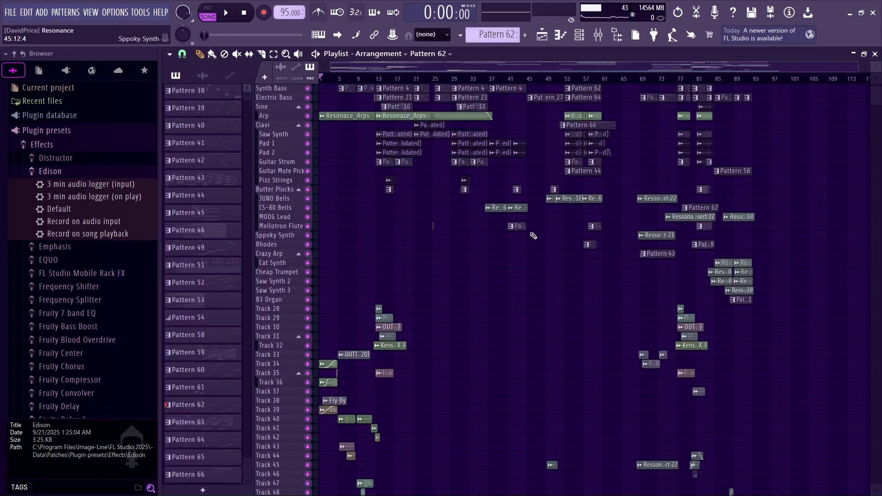
scroll(532, 235, up, 1)
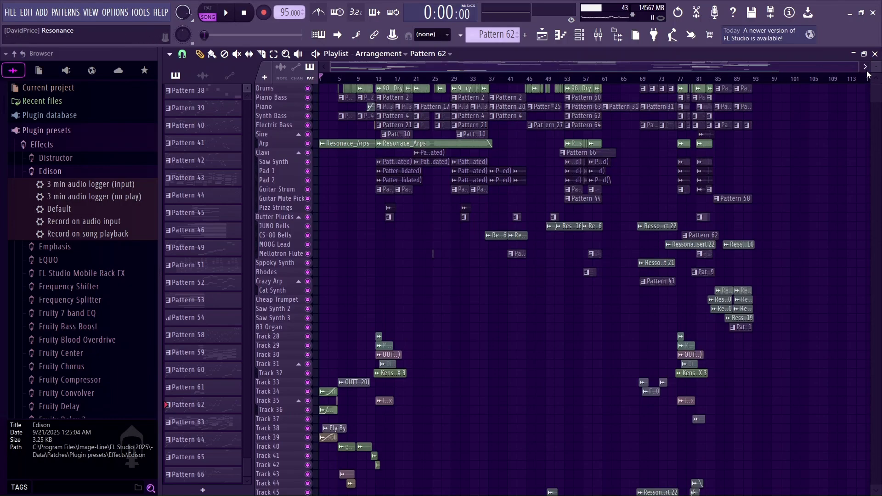
drag(855, 69, 413, 94)
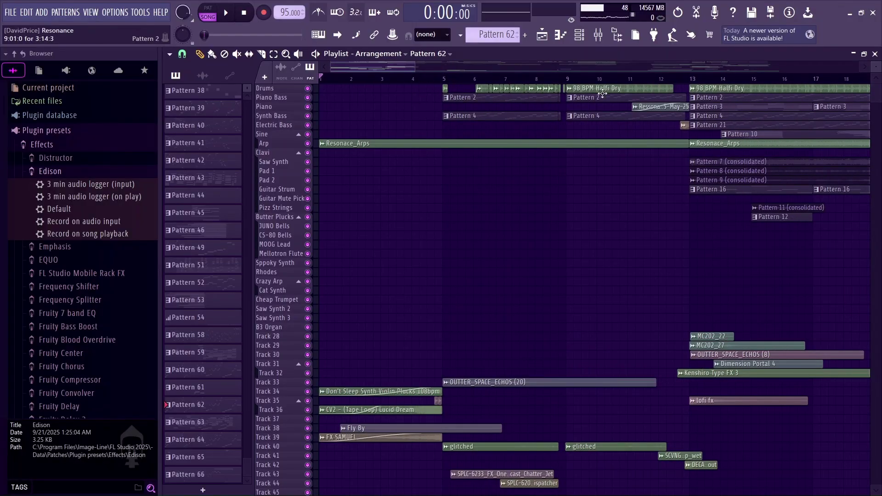
click(651, 90)
double_click(652, 91)
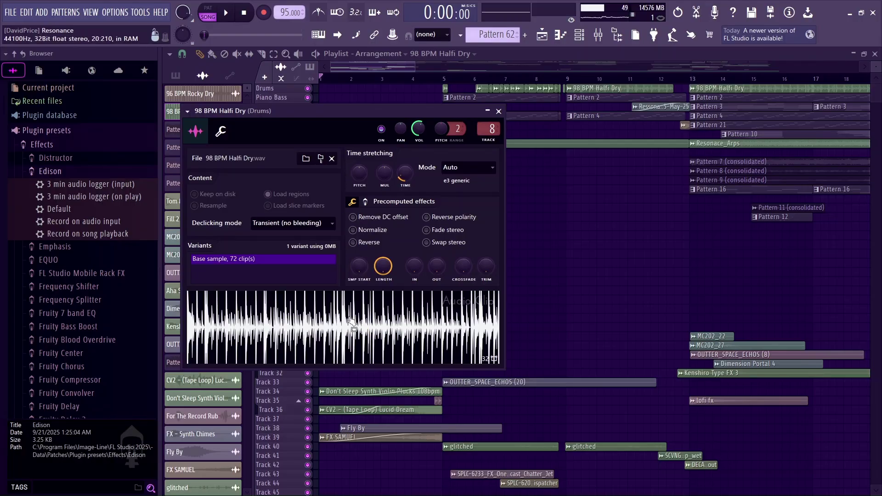
click(597, 42)
click(597, 43)
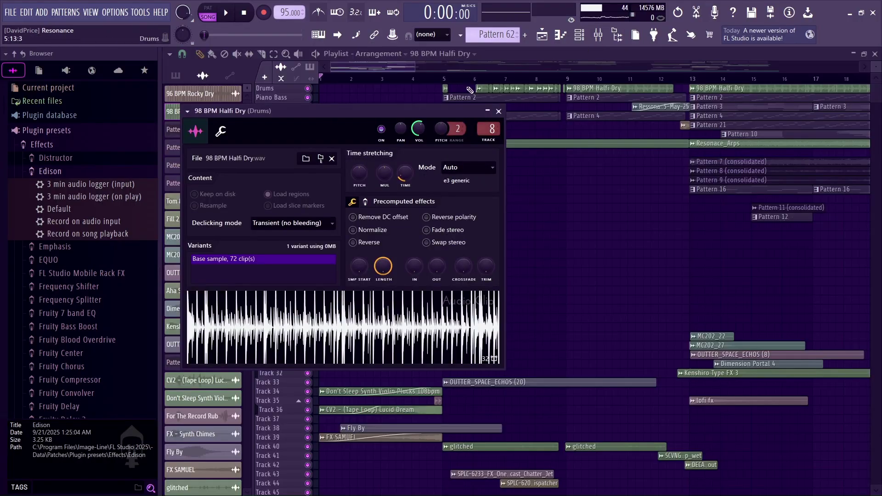
Move the playhead to the start of bar 5 and solo the Drums track
click(509, 77)
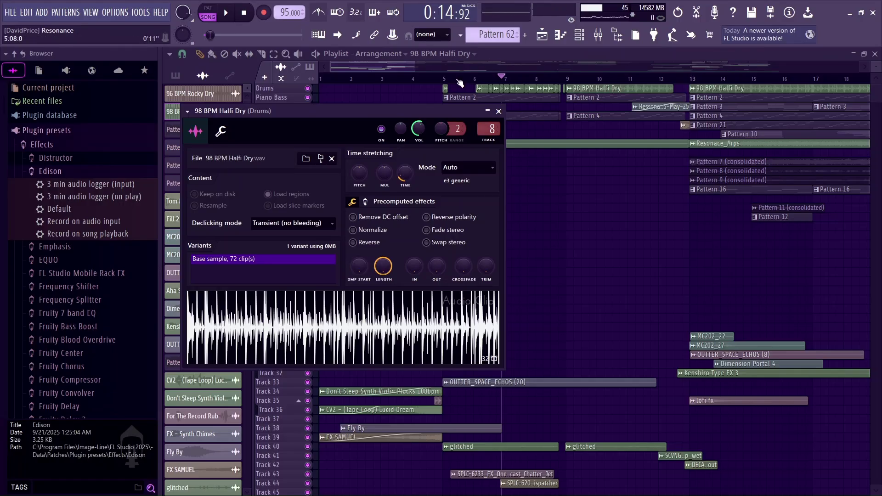
drag(414, 64, 380, 64)
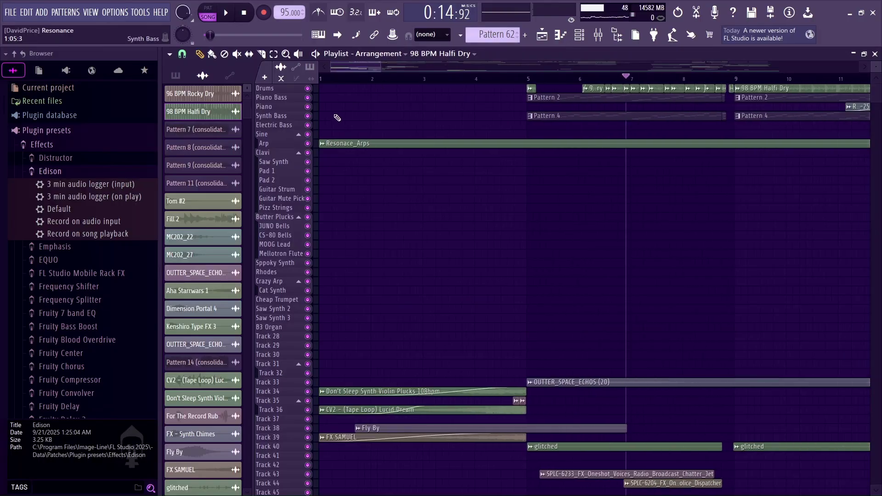
drag(521, 77, 532, 77)
scroll(358, 383, down, 4)
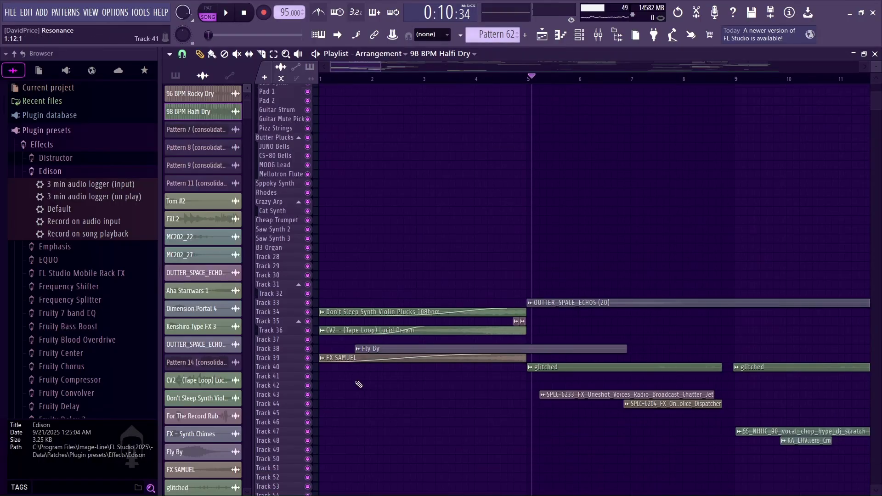
scroll(358, 392, down, 1)
right_click(308, 373)
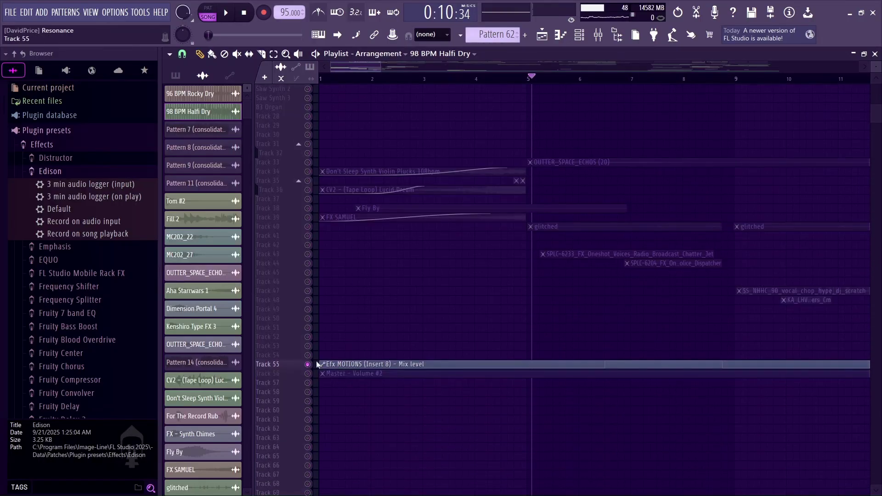
scroll(340, 363, up, 3)
scroll(353, 362, up, 3)
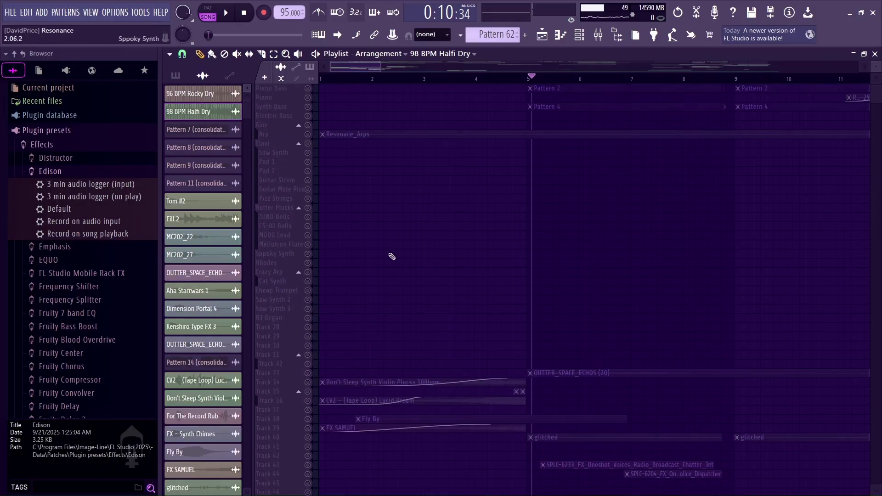
click(310, 89)
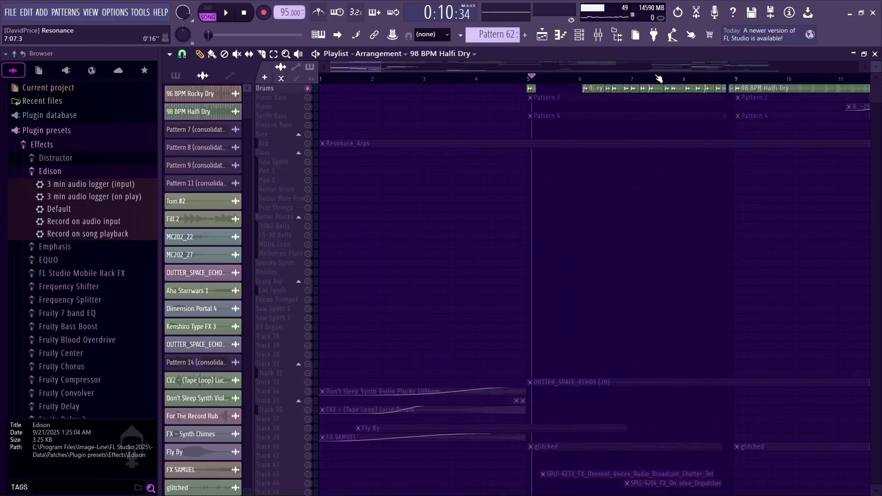
Move the playhead to bar 9 and unmute the Piano Bass and Synth Bass tracks alongside the drums
drag(592, 79, 734, 75)
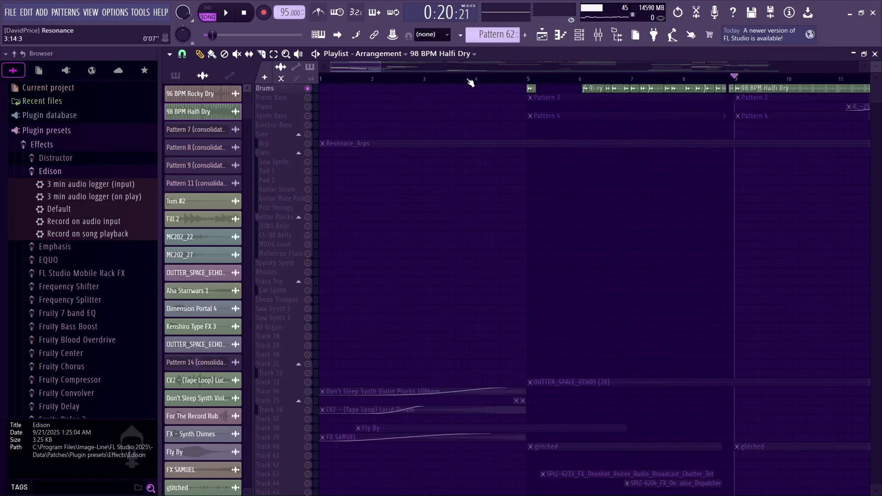
mouse_move(377, 63)
mouse_down()
mouse_move(528, 68)
mouse_move(390, 67)
mouse_up()
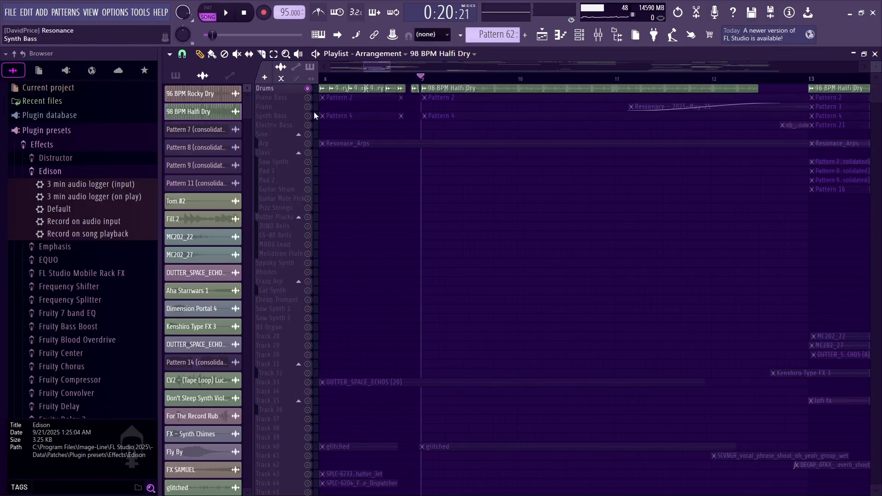
click(308, 98)
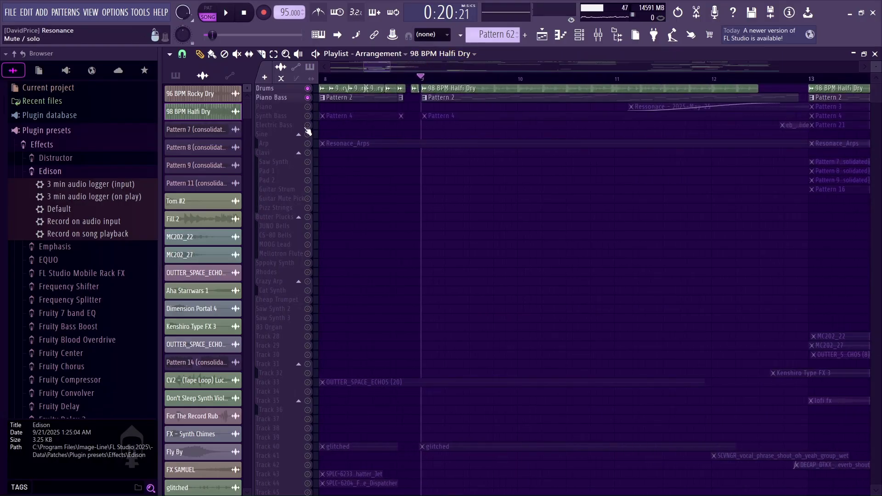
click(308, 116)
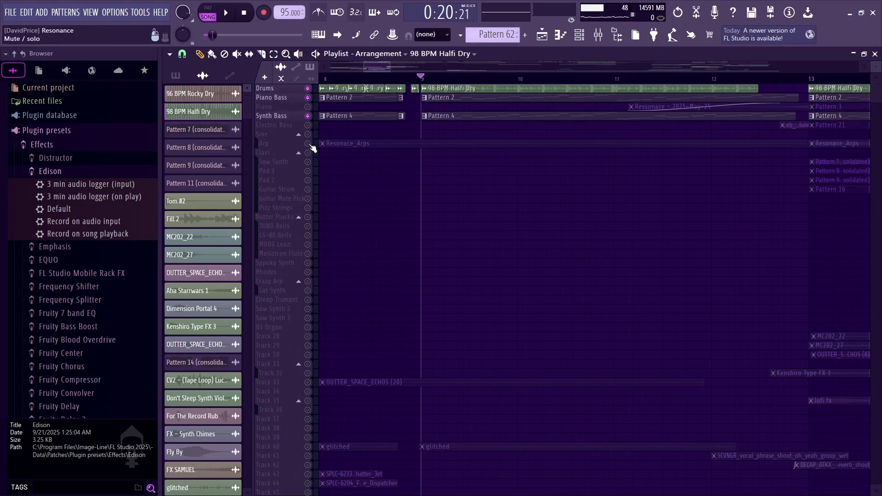
Enlarge the playlist tracks, solo the Piano Bass track and play its Pattern 2 part from bar 9
drag(390, 66, 377, 65)
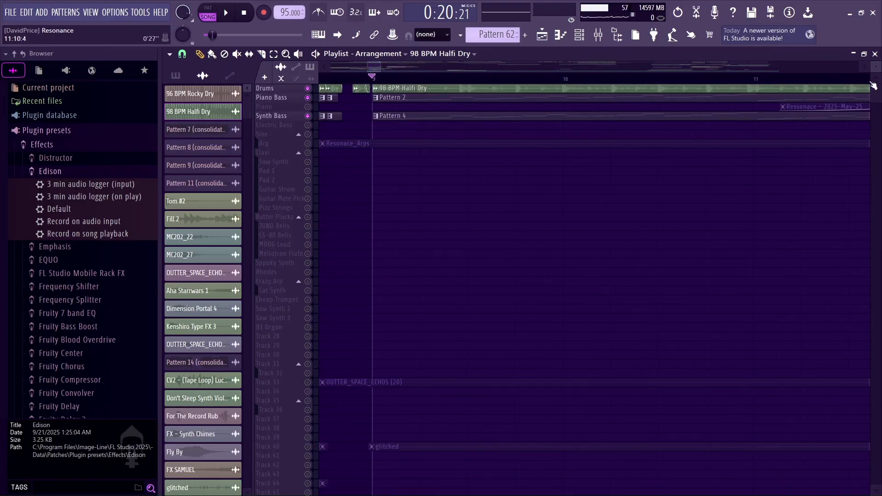
drag(874, 72, 872, 68)
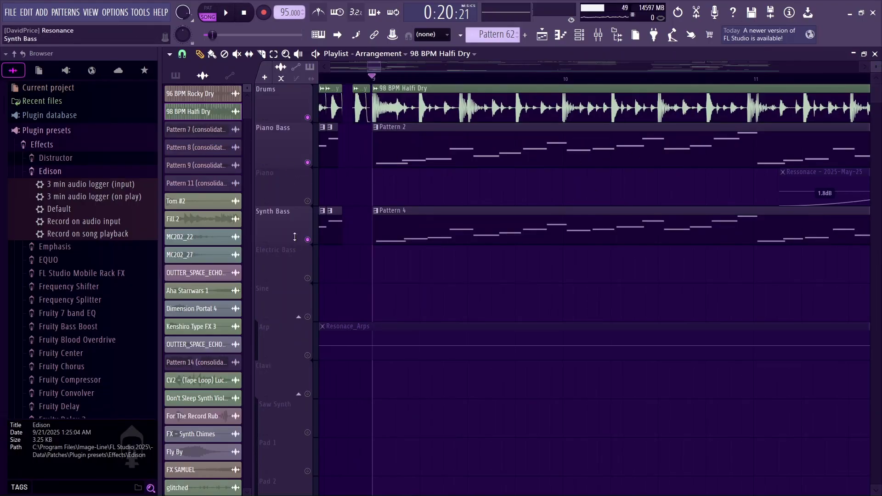
ctrl+click(308, 162)
key(space)
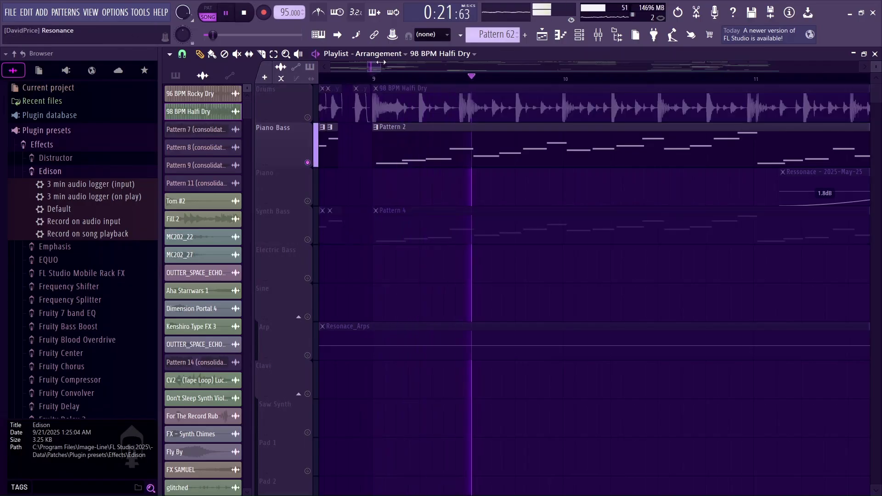
drag(381, 62, 448, 63)
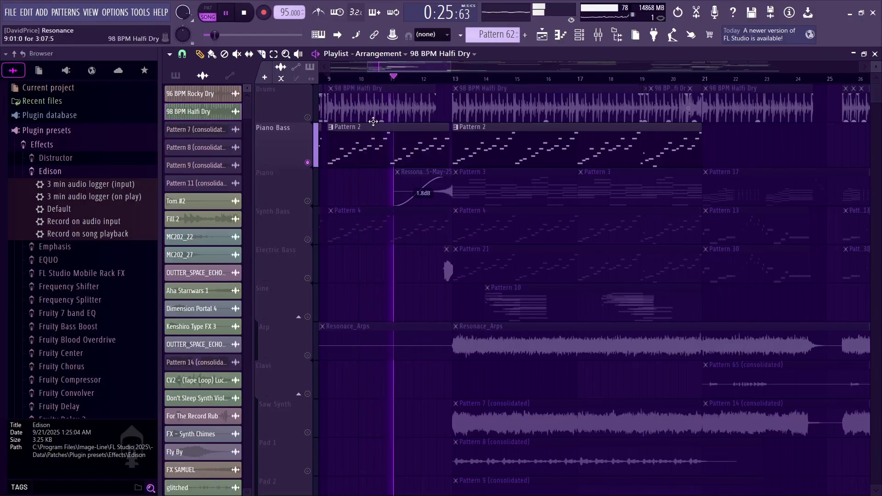
key(space)
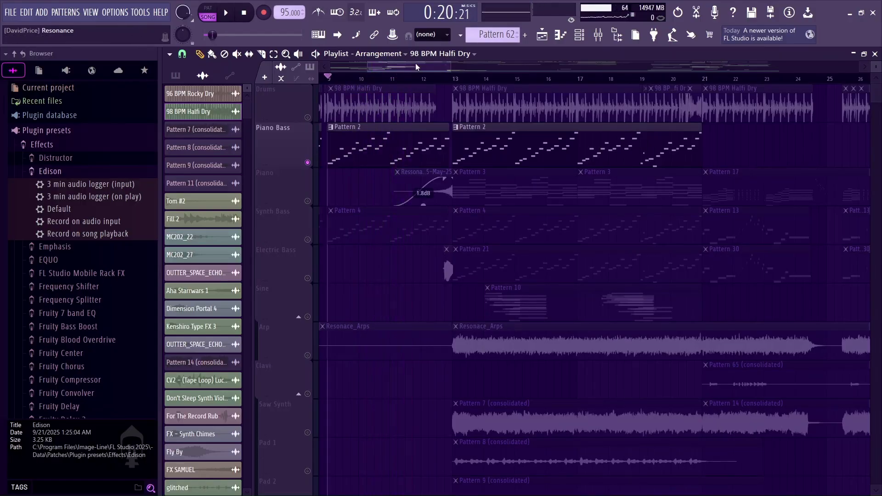
Unmute the Synth Bass track, start playback from bar 9 and mute Piano Bass so only the Synth Bass plays
drag(415, 62, 397, 63)
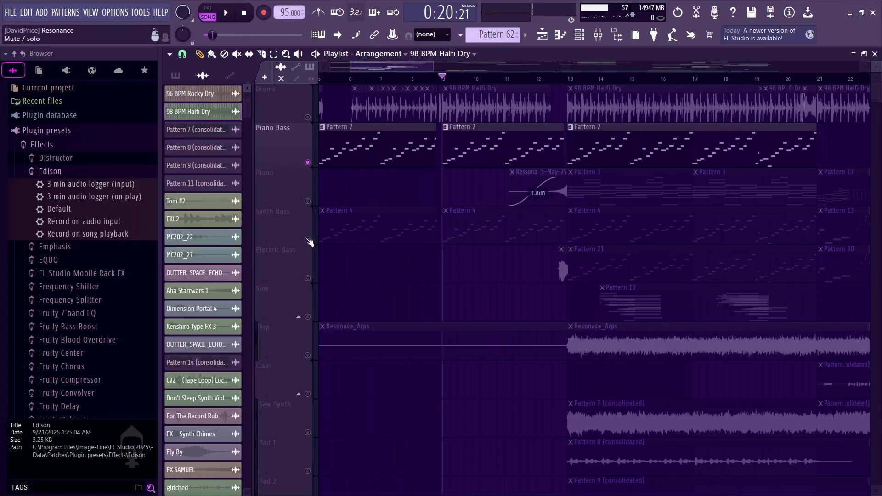
click(579, 35)
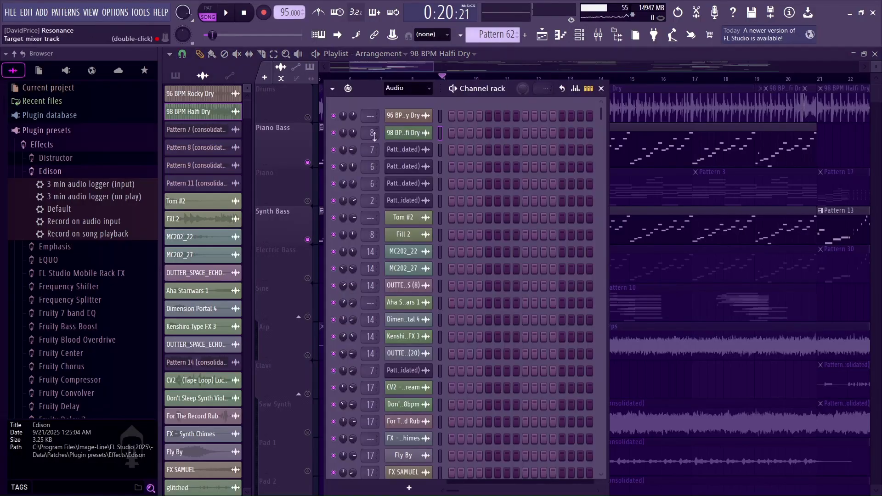
key(space)
key(F6)
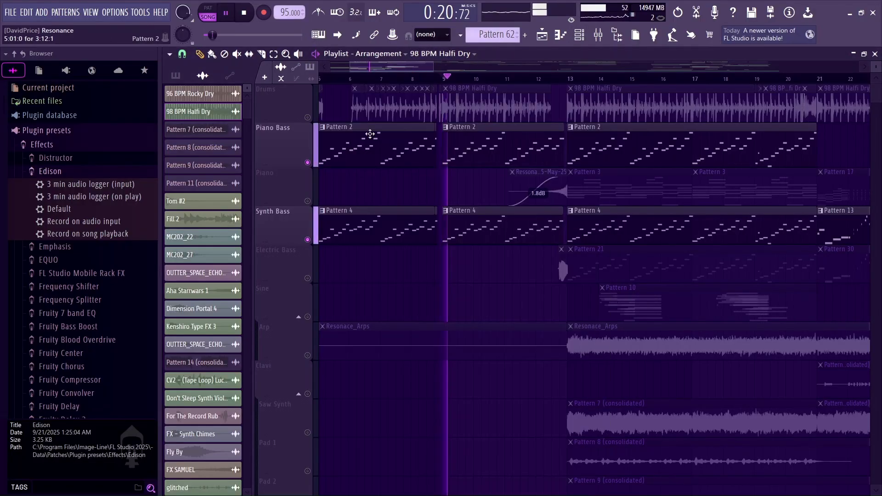
click(307, 163)
Examine the Synth Bass instrument Peculiar Sounds V2 and its Almost Real preset during playback, and close it after stopping
click(588, 37)
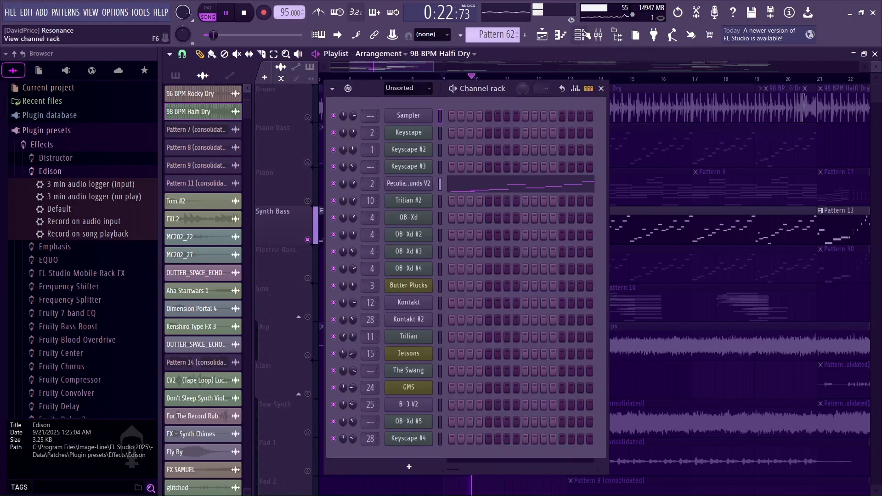
click(413, 182)
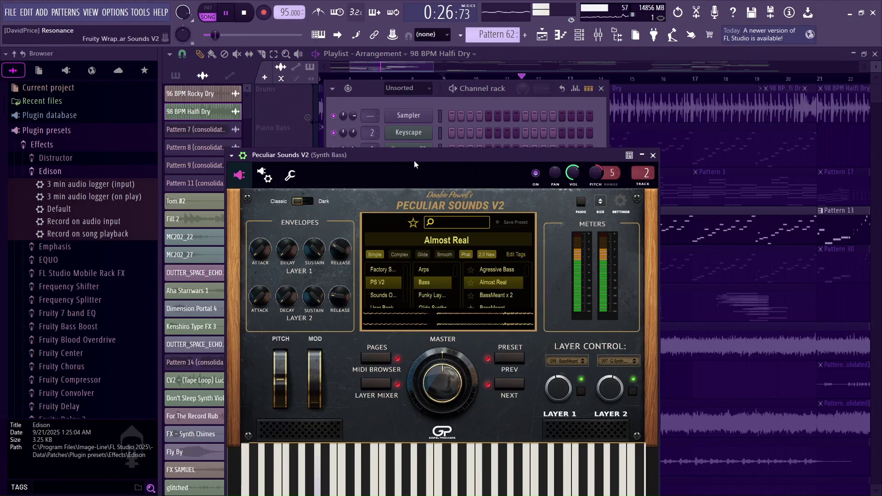
drag(414, 160, 458, 85)
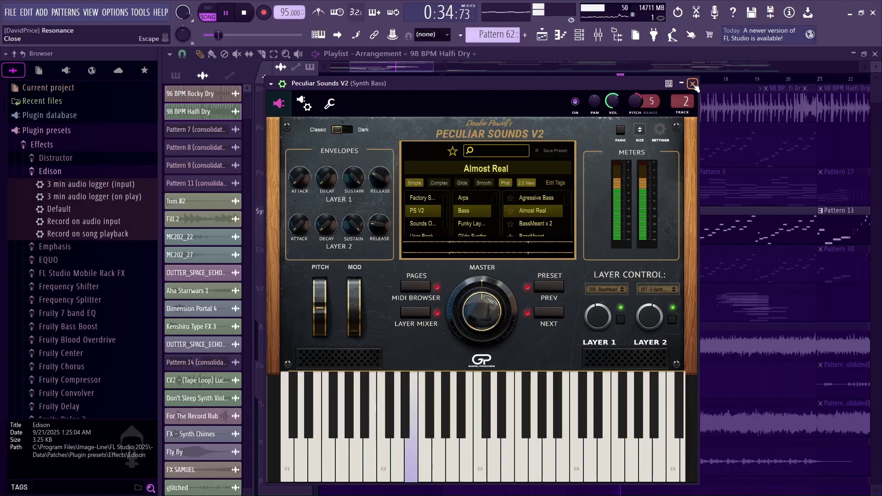
click(245, 13)
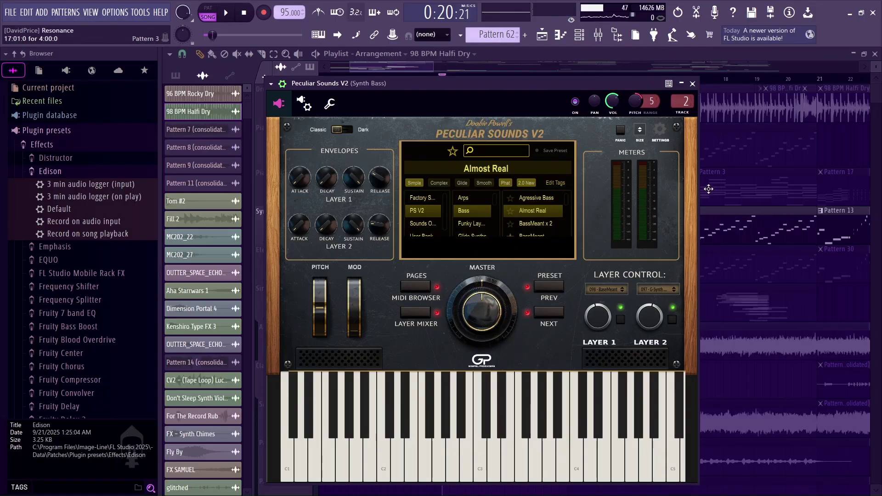
click(692, 83)
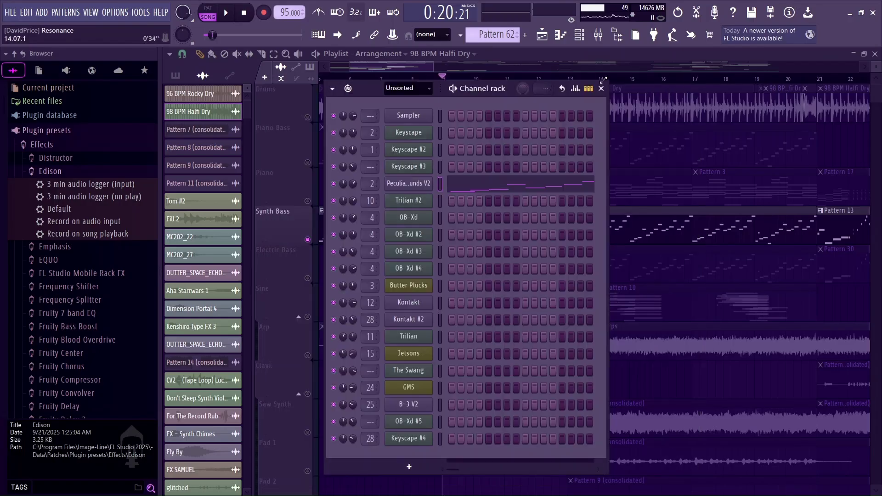
Check Edison on the Master mixer track, close it, and return to the playlist around bars 5 to 24
click(598, 34)
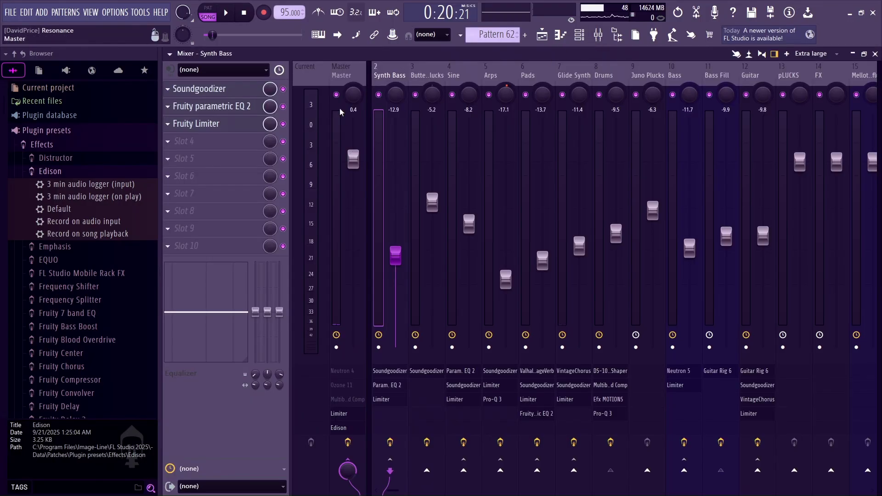
click(341, 76)
click(207, 158)
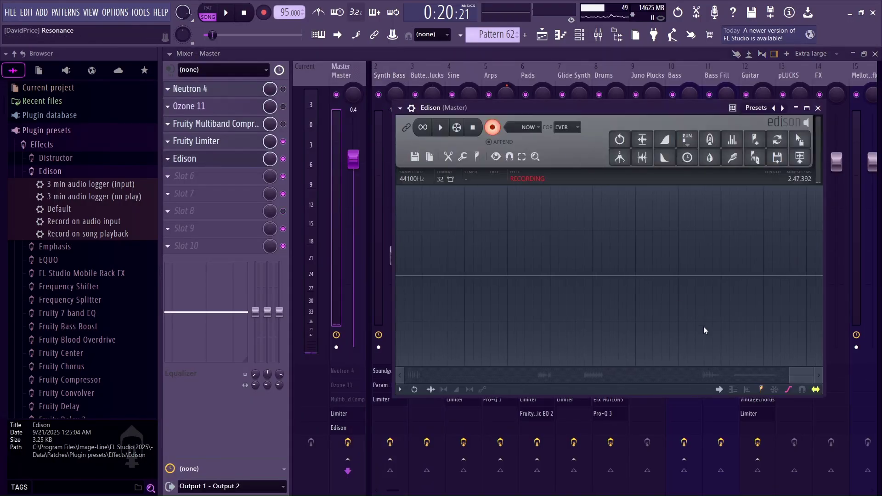
click(817, 108)
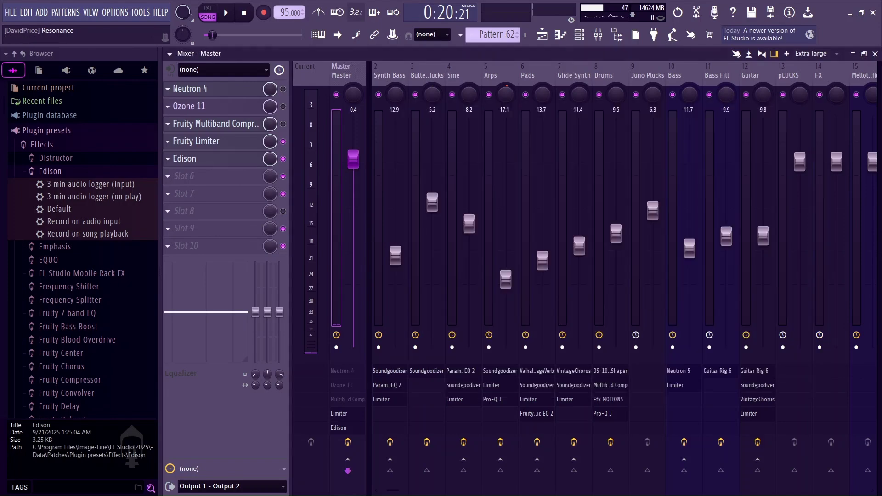
click(874, 54)
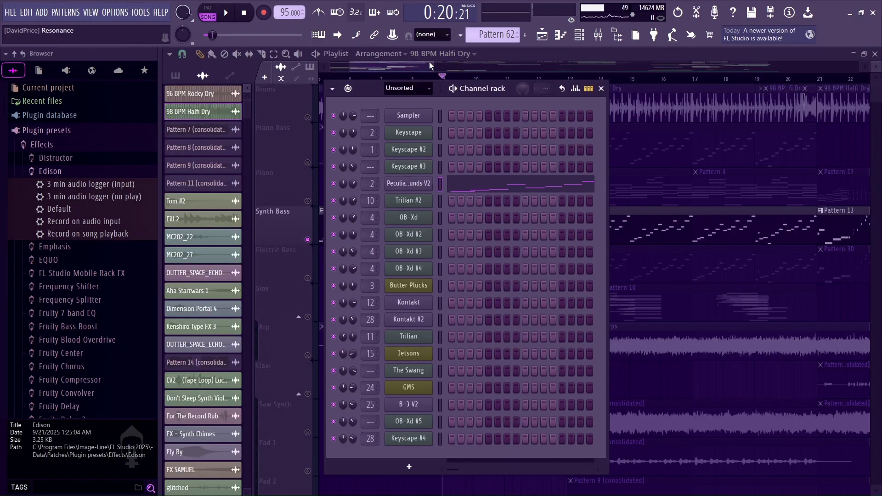
drag(431, 67, 441, 68)
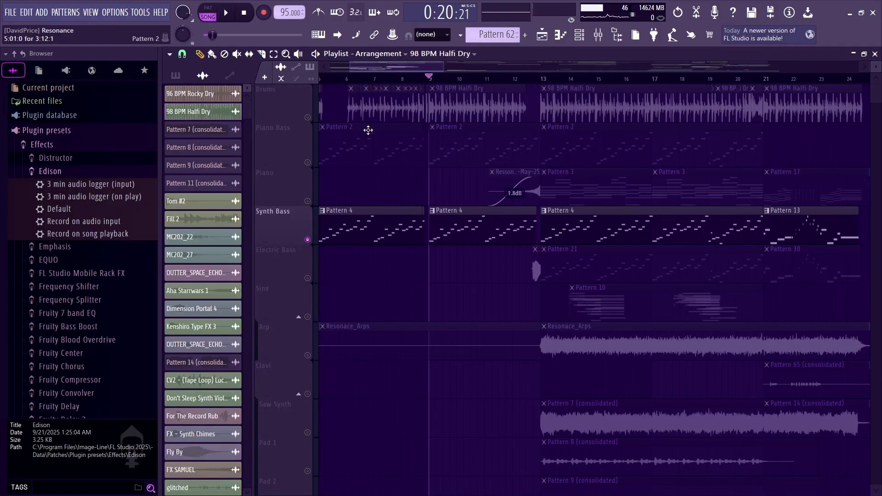
Move the playhead to bar 6 and unmute the Piano Bass and Drums tracks alongside Synth Bass
drag(406, 67, 357, 73)
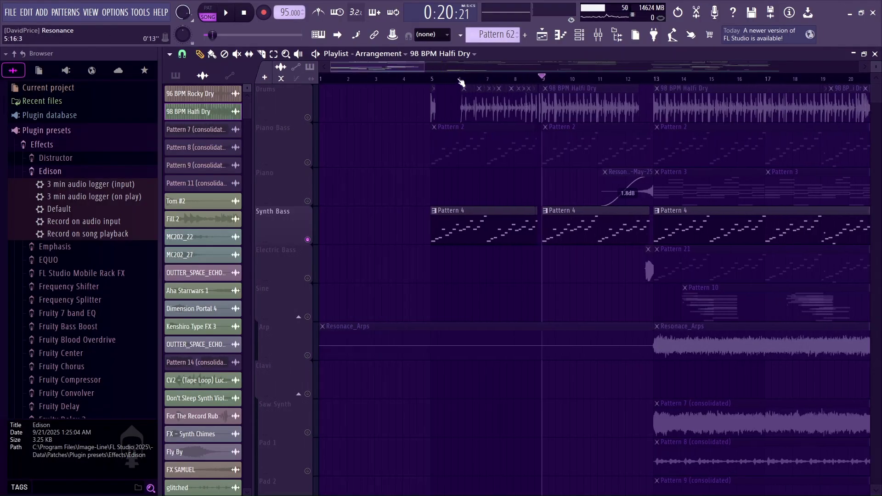
mouse_move(459, 81)
mouse_down()
mouse_move(428, 81)
mouse_move(474, 80)
mouse_move(456, 82)
mouse_up()
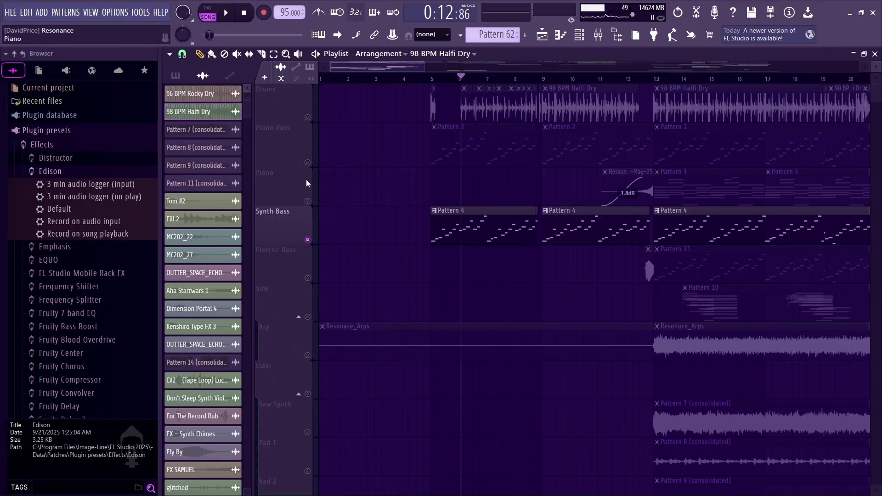
click(308, 162)
click(308, 117)
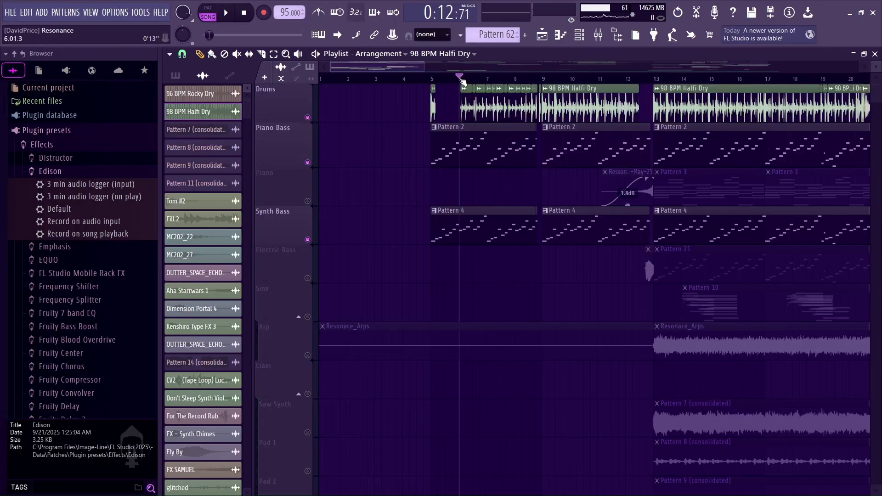
Play Drums, Piano Bass and Synth Bass together briefly from bar 6 and again from bar 9, stopping before bar 13
key(space)
key(space)
drag(461, 79, 543, 79)
key(space)
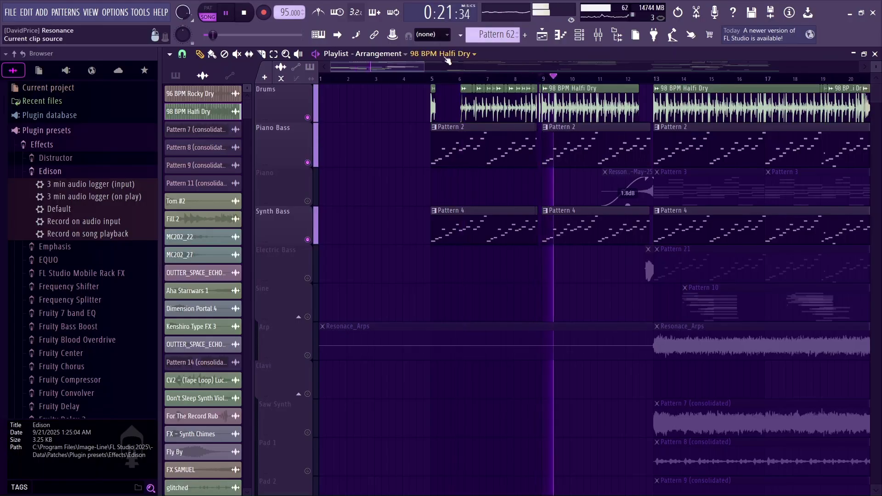
drag(424, 67, 404, 68)
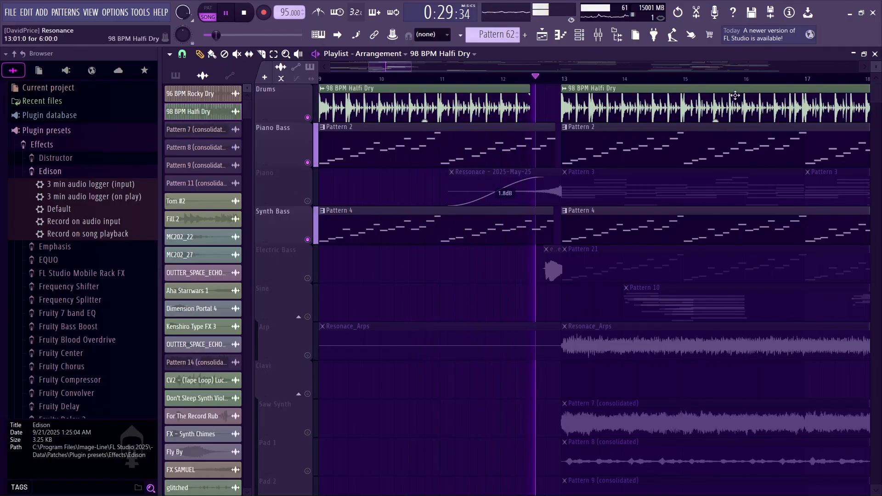
key(space)
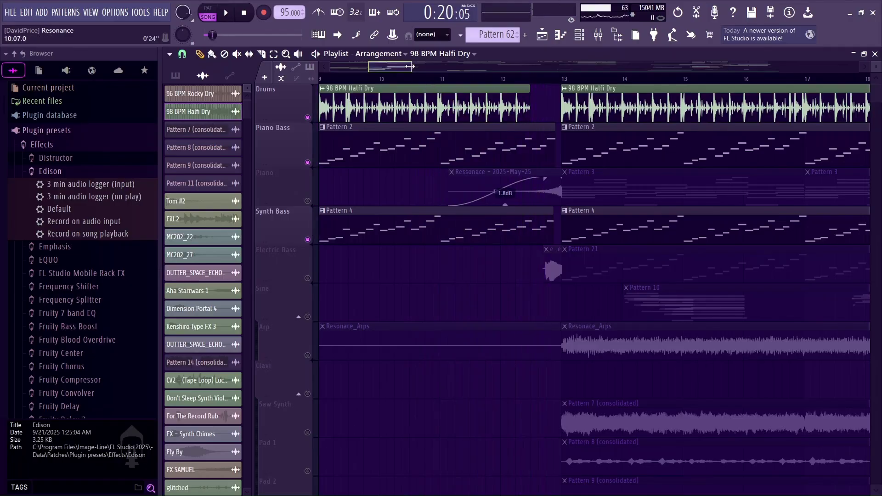
Replay the Drums, Piano Bass and Synth Bass section from just before bar 9 and stop before bar 13
drag(409, 67, 445, 65)
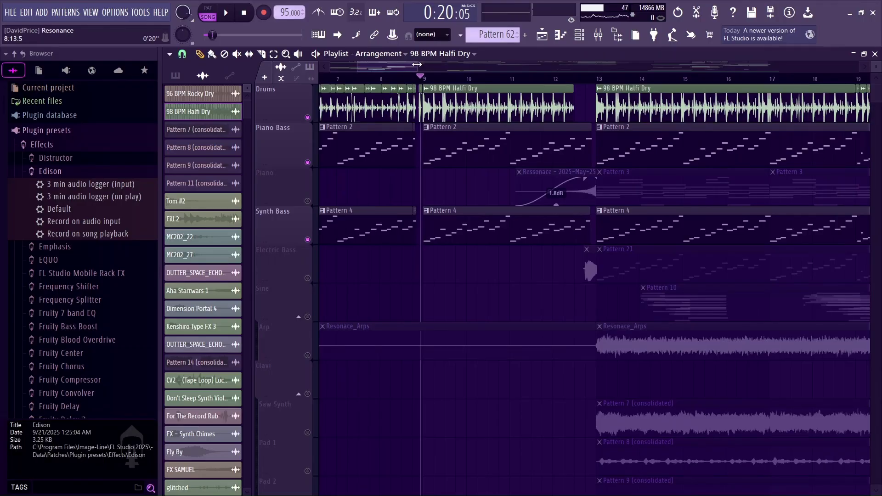
drag(417, 64, 419, 64)
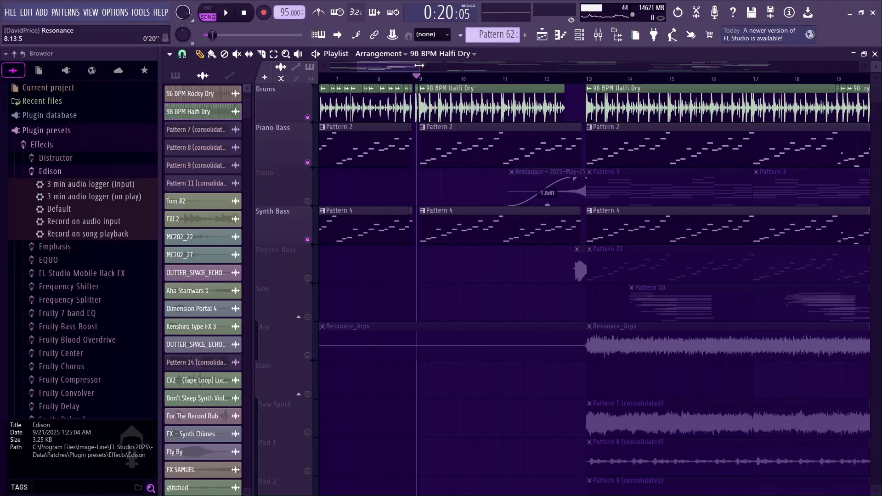
drag(419, 66, 419, 65)
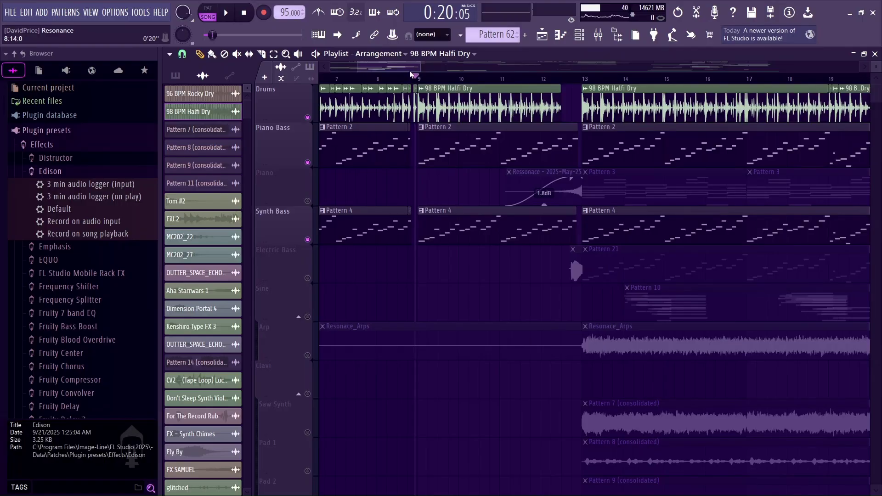
key(space)
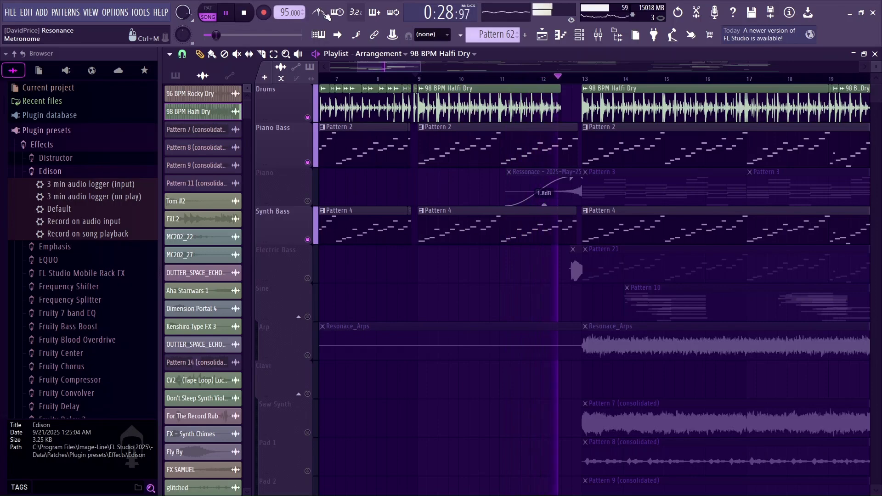
key(space)
Unmute the Piano track and open its Keyscape #2 instrument from the channel rack
click(307, 201)
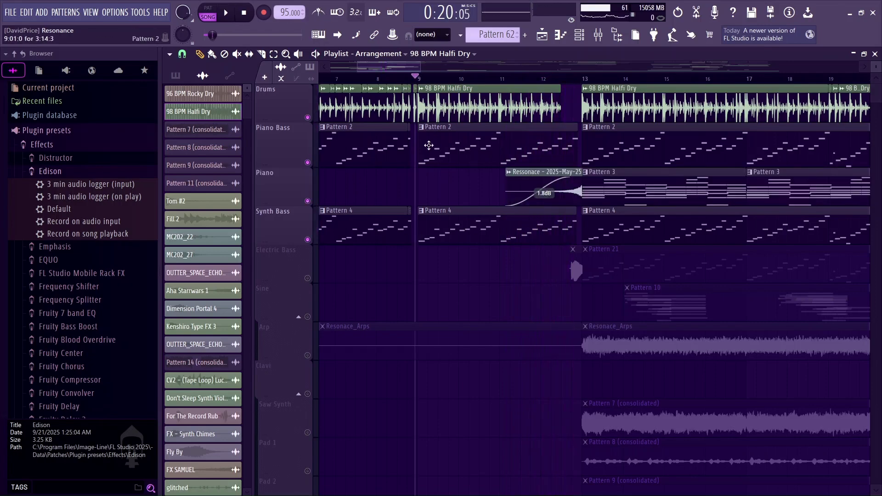
click(580, 34)
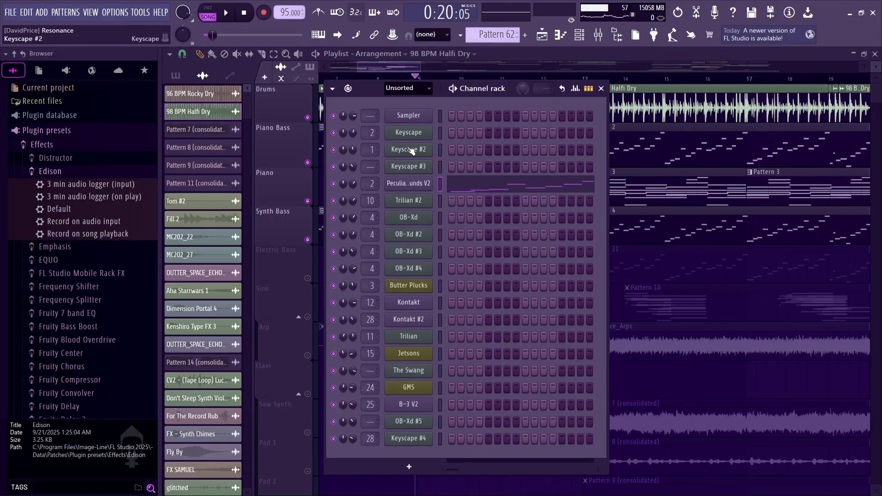
click(410, 149)
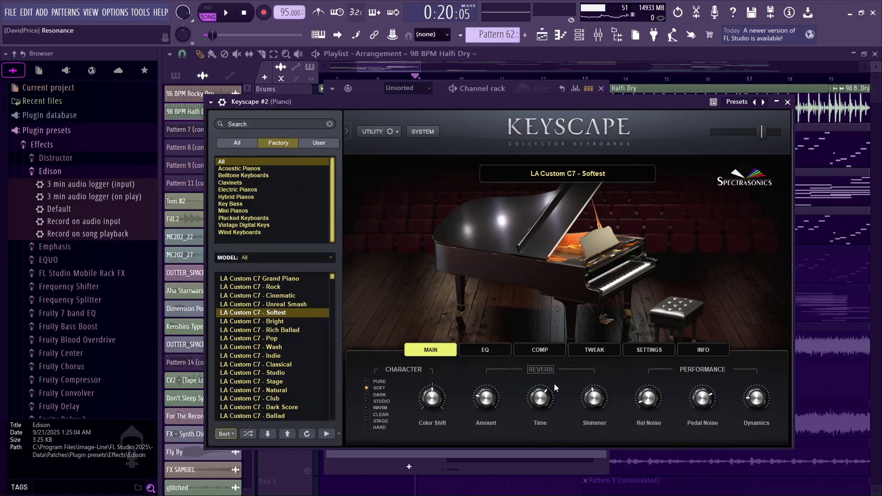
Bend the velocity curve in Keyscape #2's settings slightly downward, return to its main page and close the instrument
click(658, 351)
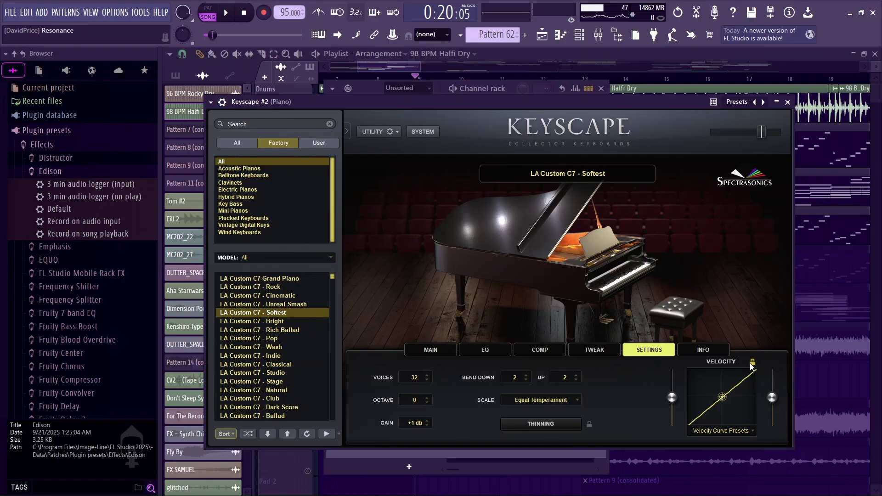
key(ctrl+s)
drag(724, 398, 741, 419)
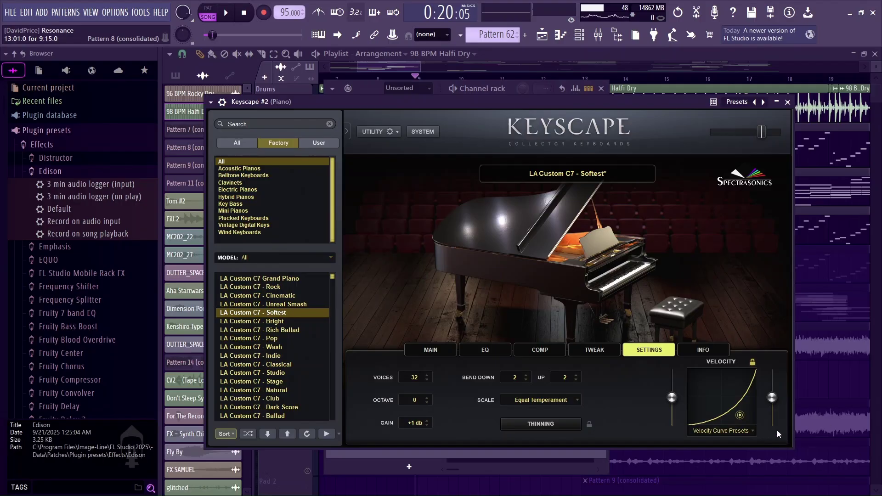
drag(738, 416, 728, 406)
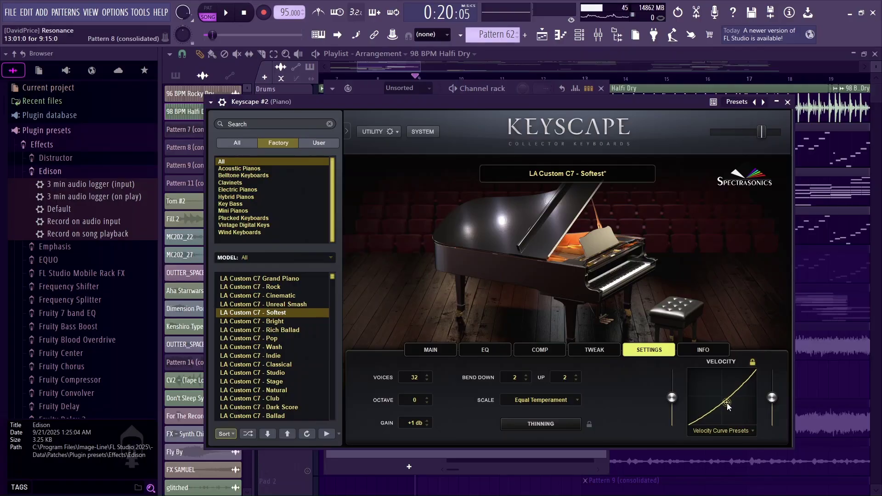
click(436, 349)
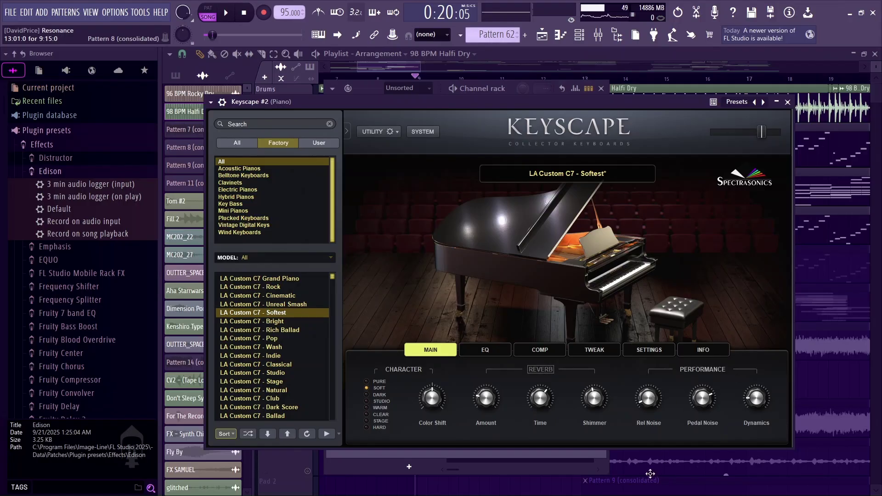
click(787, 102)
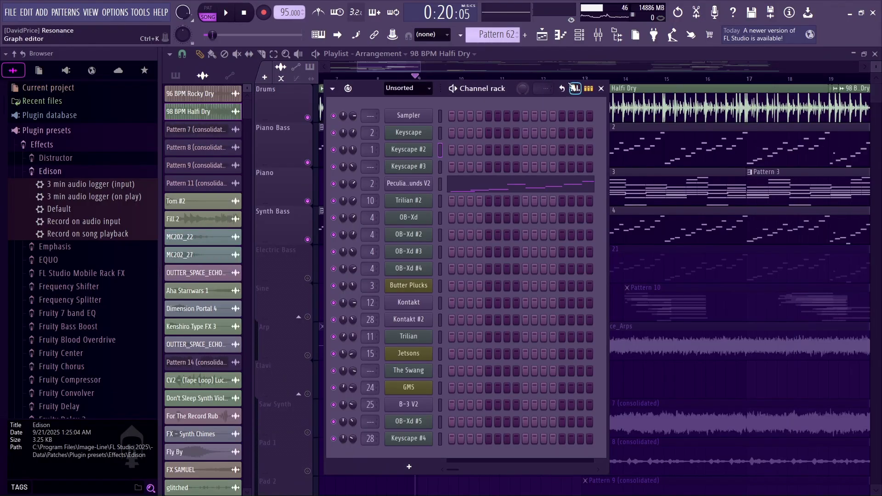
Place the playhead just before bar 13, pick the Piano track's Pattern 3 and check its notes in the channel rack
drag(398, 70, 413, 70)
click(451, 76)
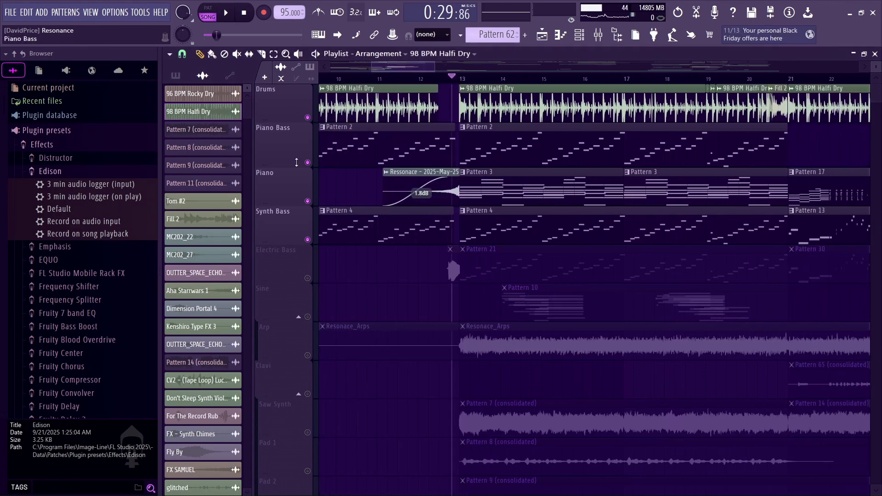
click(496, 172)
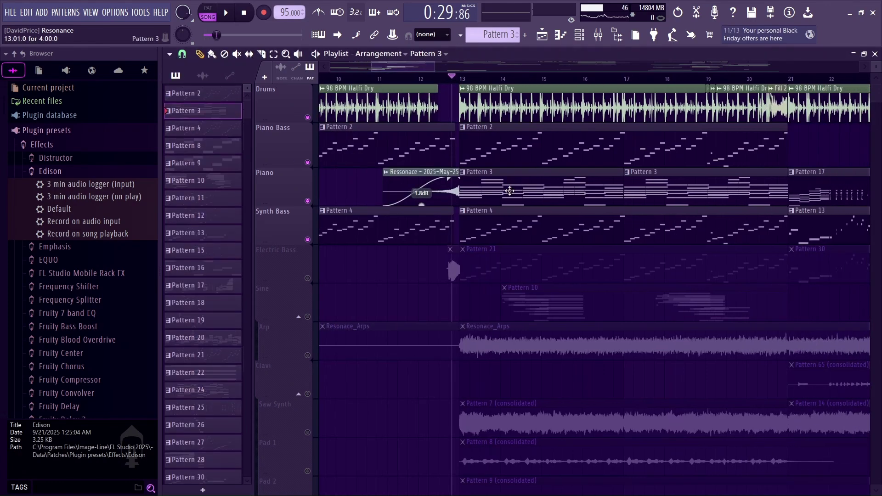
click(580, 36)
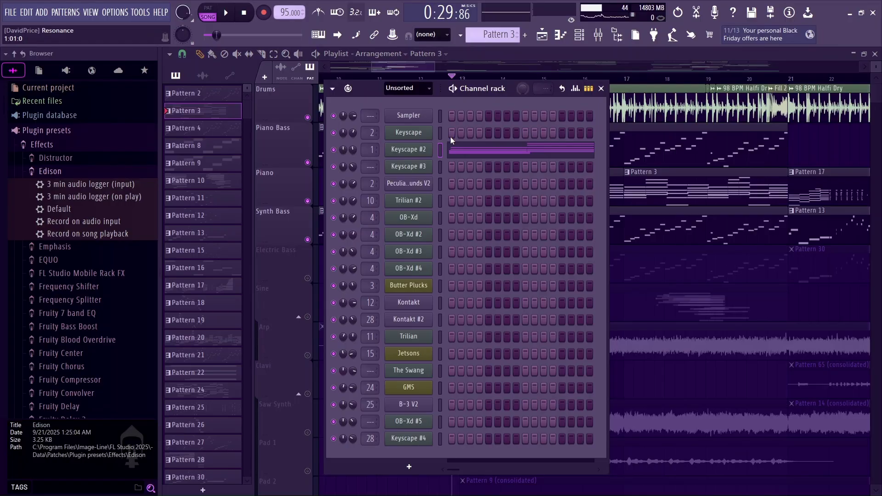
click(423, 63)
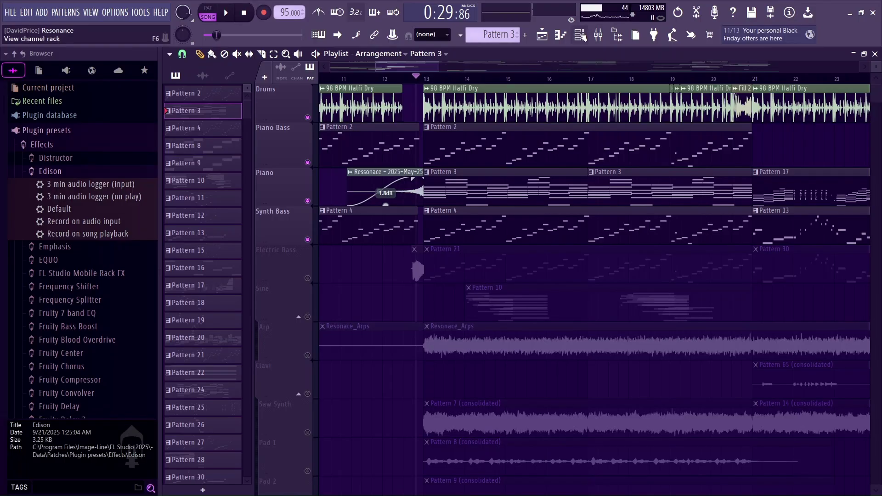
Open Keyscape #2 again, turn its Rel Noise down to about -31 dB and close the instrument
click(579, 35)
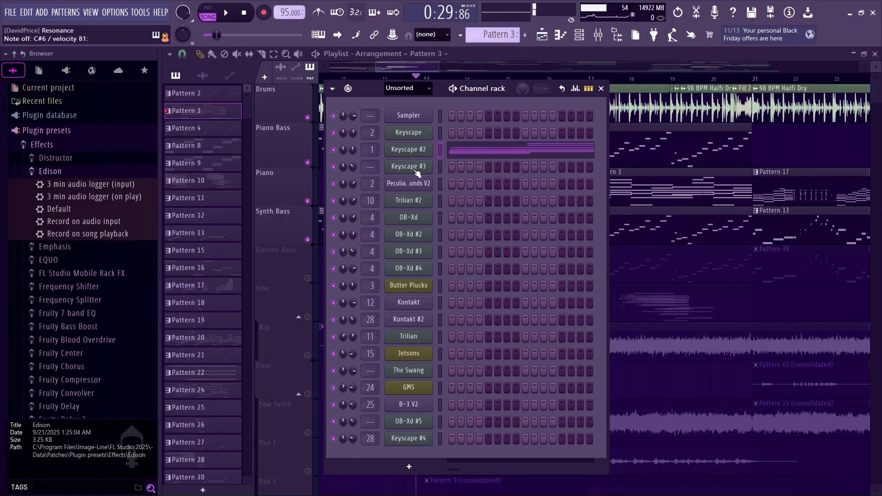
click(425, 153)
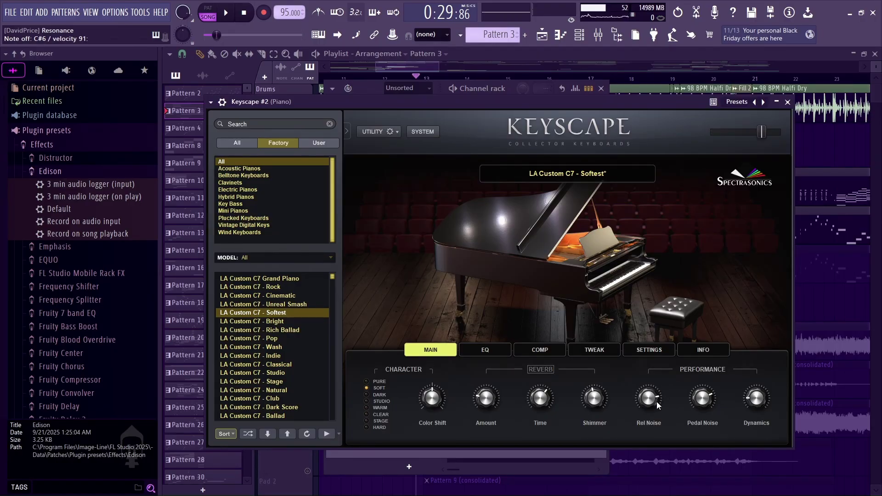
drag(658, 404, 639, 454)
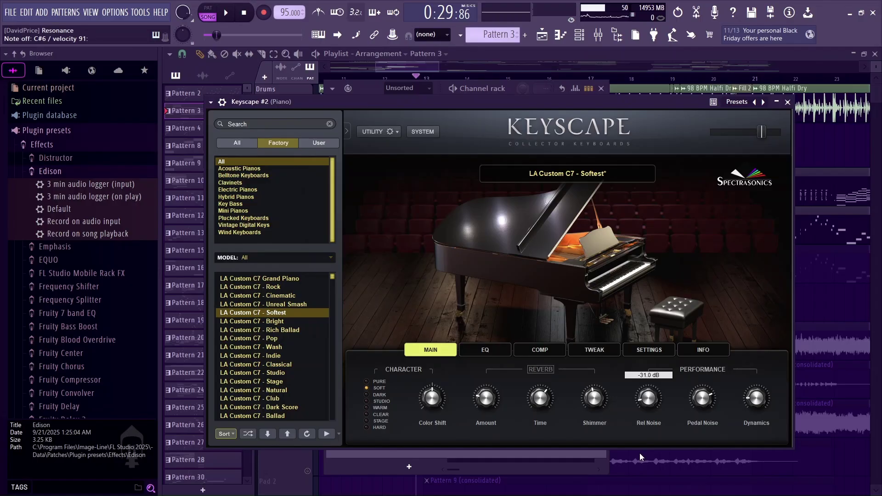
drag(656, 406, 652, 420)
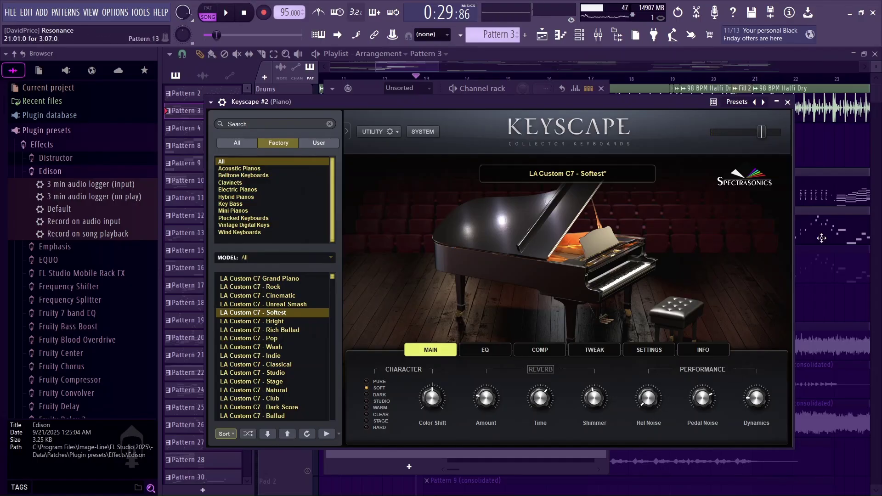
click(787, 102)
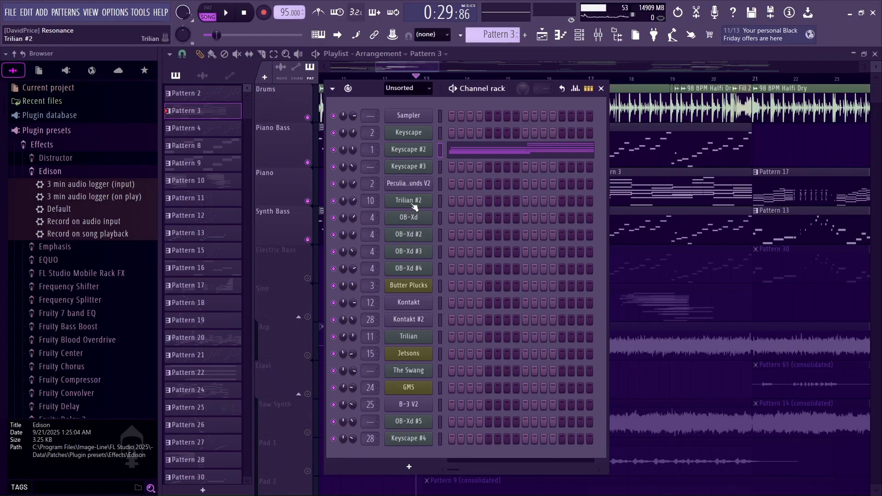
Play Drums, Piano Bass, Piano and Synth Bass together from just before bar 13 and stop after bar 15
drag(431, 67, 420, 65)
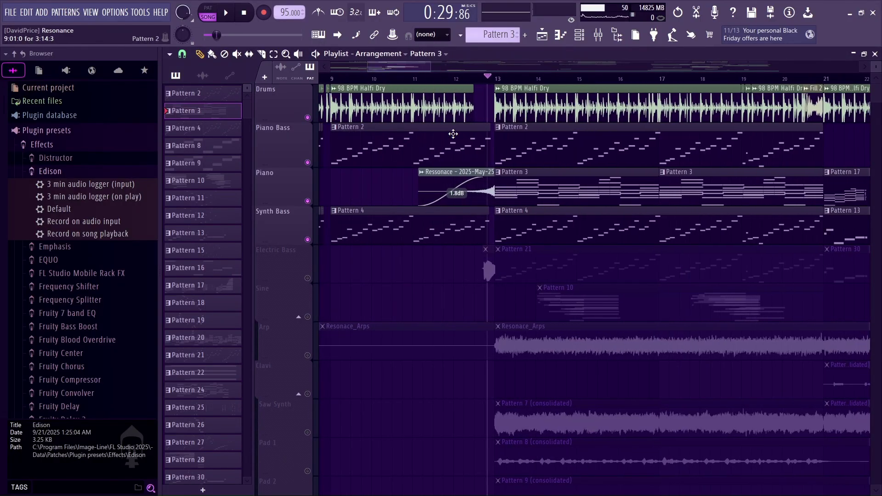
scroll(537, 215, down, 1)
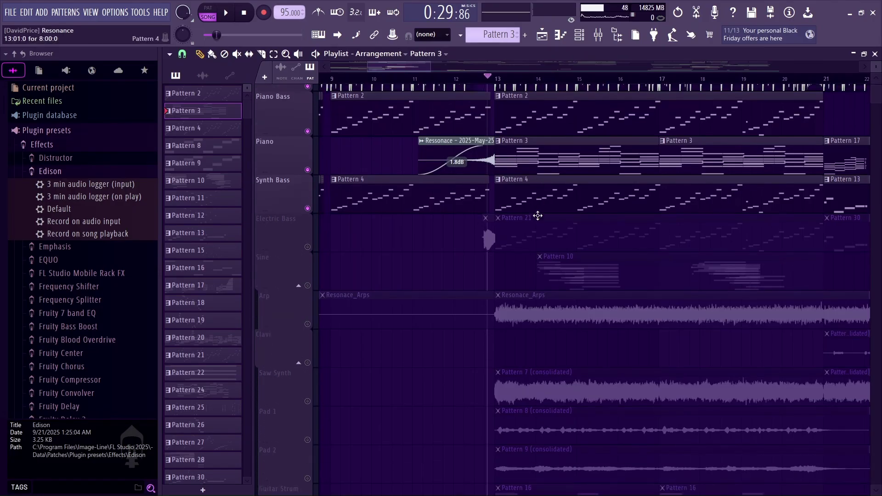
scroll(532, 213, up, 1)
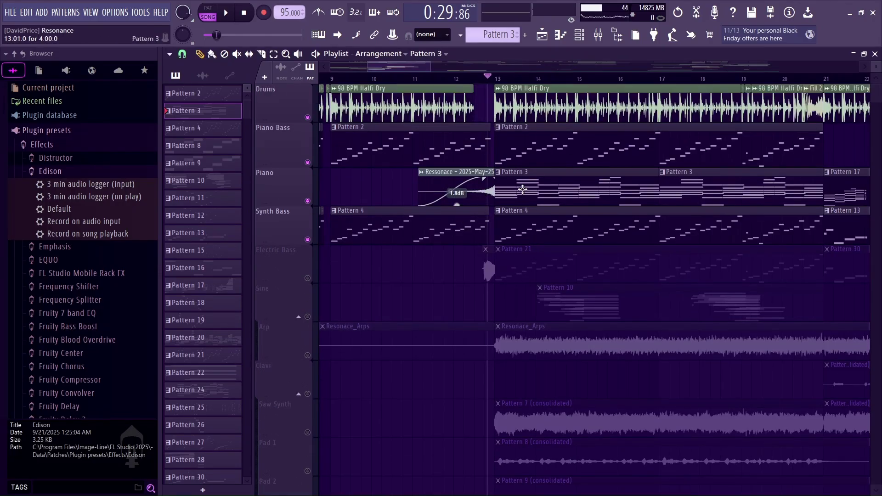
key(space)
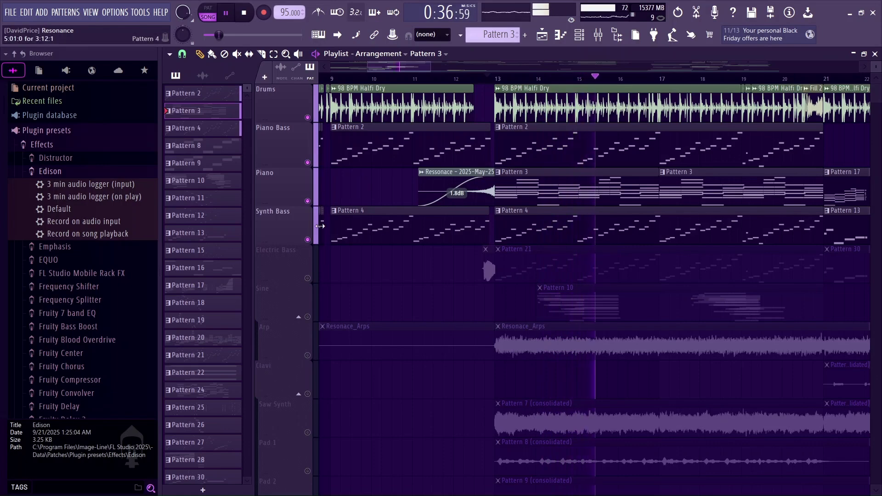
key(space)
Mute the Synth Bass and Piano Bass tracks, and toggle Drums off and back on
click(308, 240)
click(307, 162)
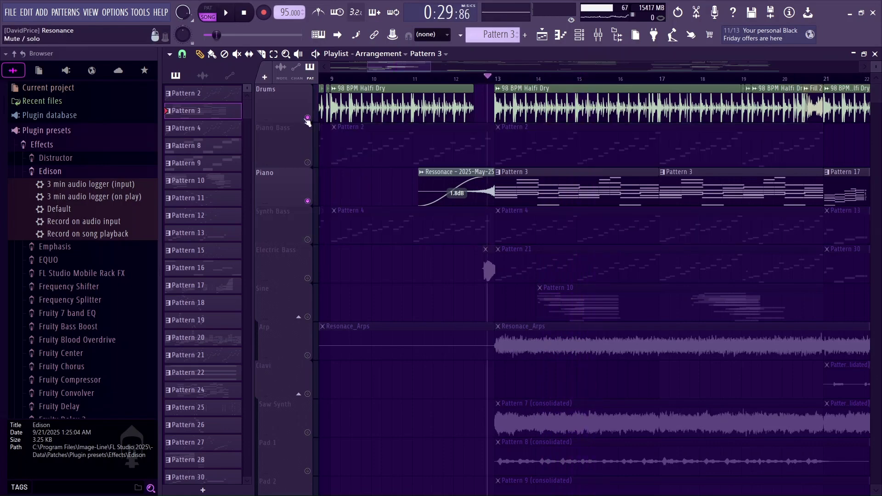
click(308, 118)
click(308, 118)
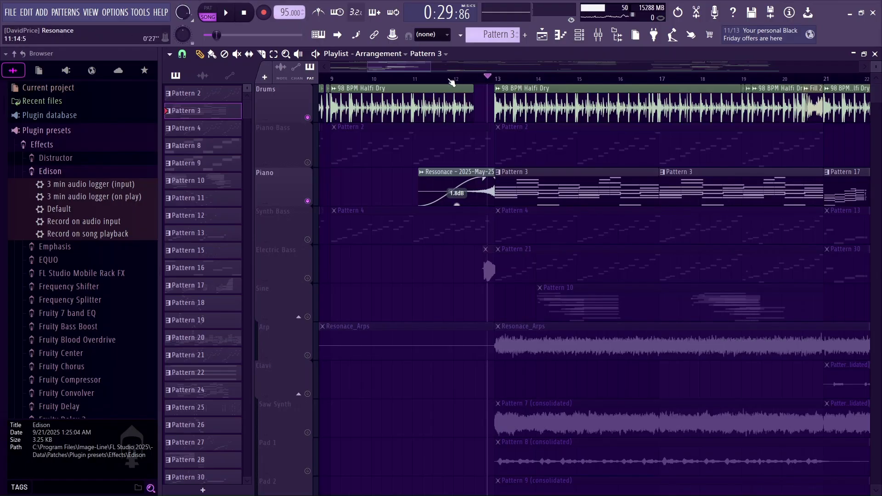
Set the playhead to bar 9, unmute Piano Bass and Synth Bass, and start playback with Drums and Piano
scroll(482, 85, left, 4)
click(484, 80)
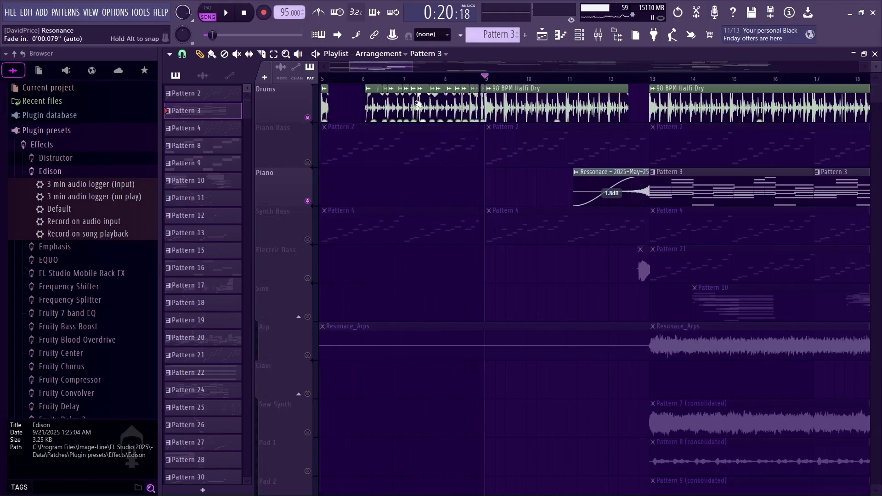
click(307, 162)
click(307, 240)
key(space)
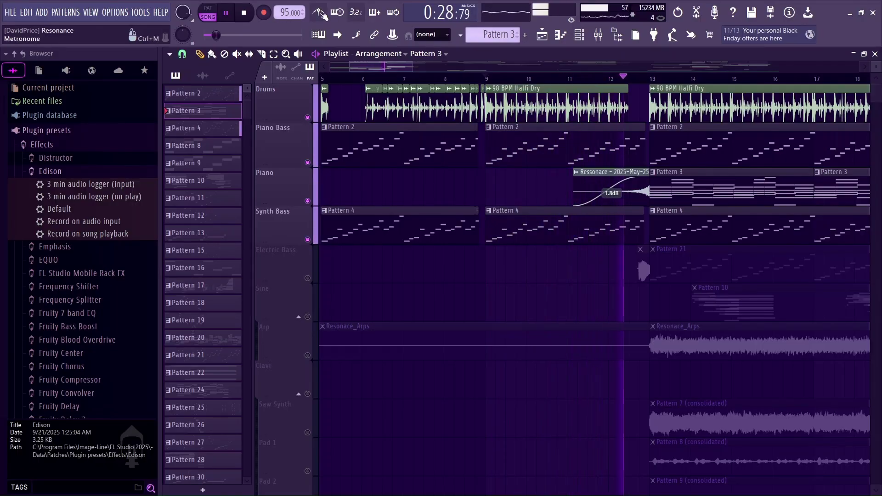
Stop playback, set the playhead just before bar 13, and play Drums, Piano Bass, Piano and Synth Bass from there before stopping
key(space)
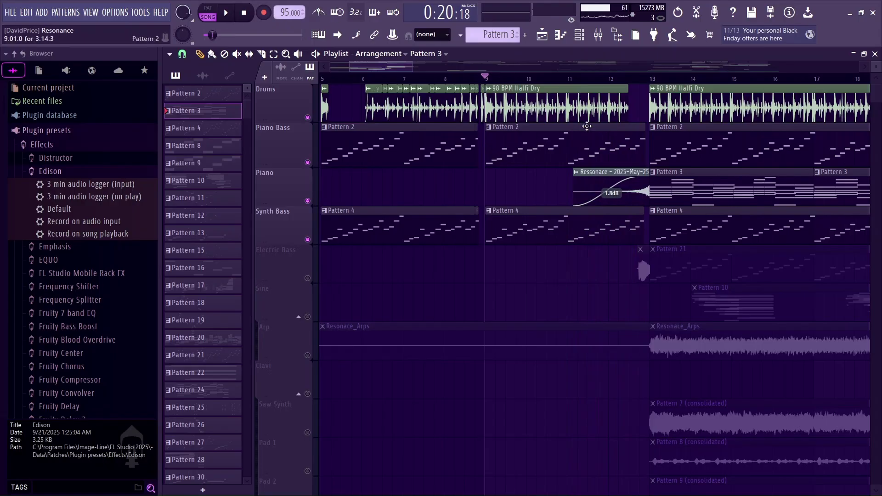
drag(406, 71, 420, 71)
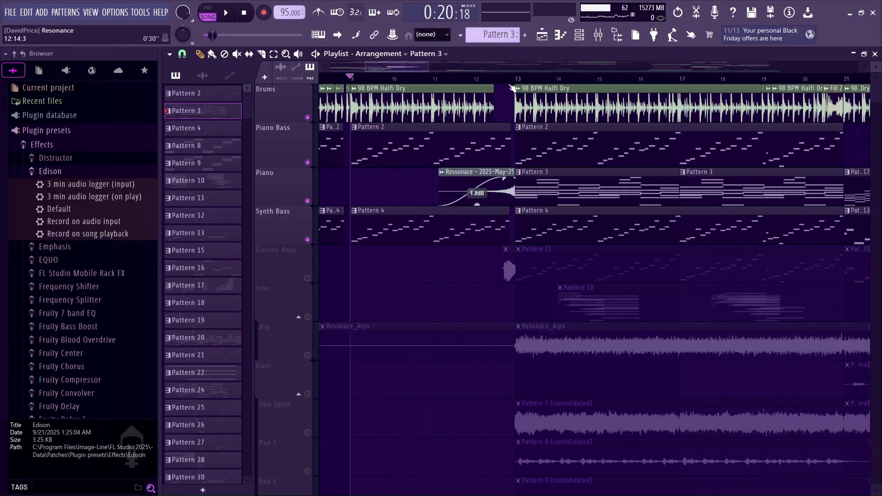
mouse_move(508, 78)
mouse_down()
mouse_move(518, 78)
mouse_move(507, 80)
mouse_up()
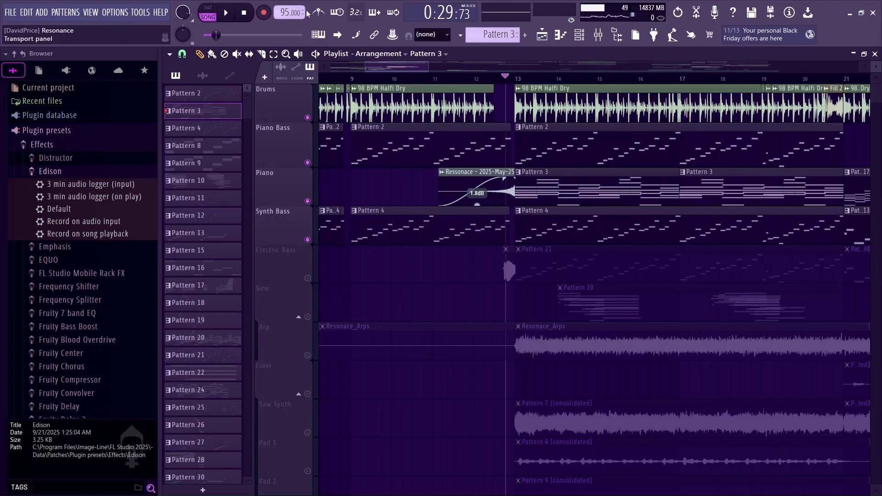
key(space)
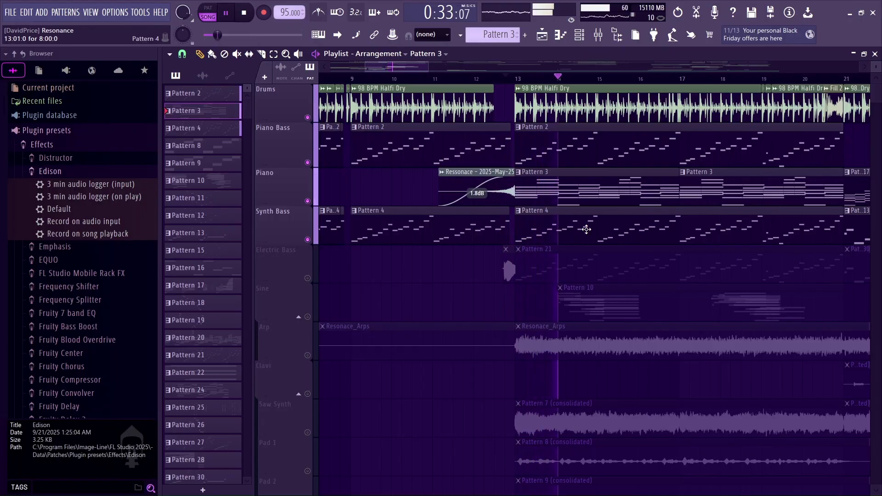
key(space)
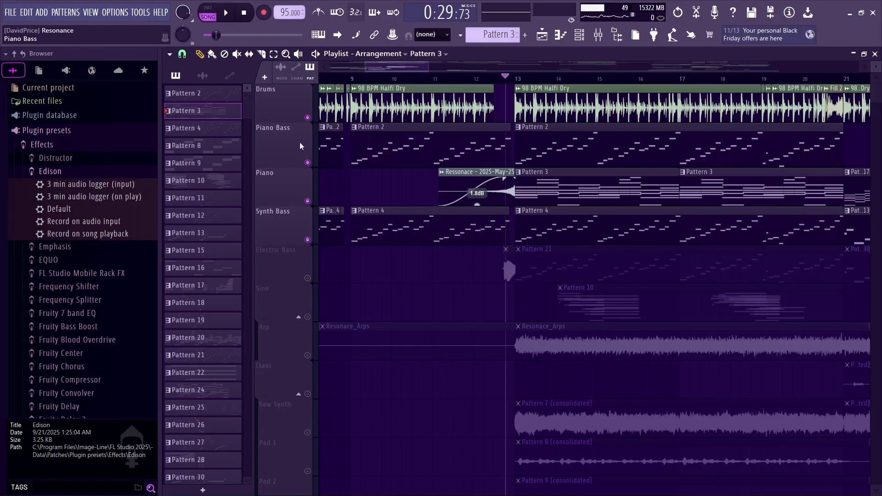
Solo the Piano track and play it twice from just before bar 13, stopping after each pass
right_click(308, 201)
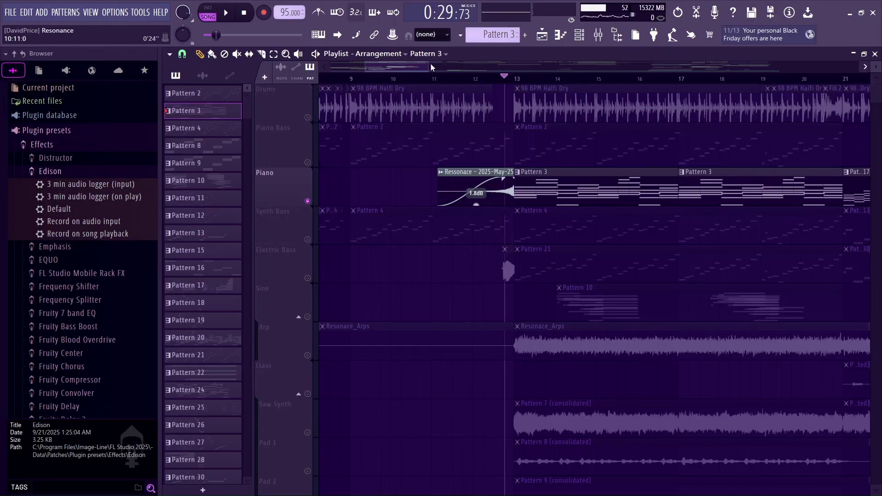
scroll(431, 63, up, 4)
mouse_move(392, 67)
mouse_down()
mouse_move(418, 65)
mouse_move(397, 62)
mouse_move(398, 70)
mouse_up()
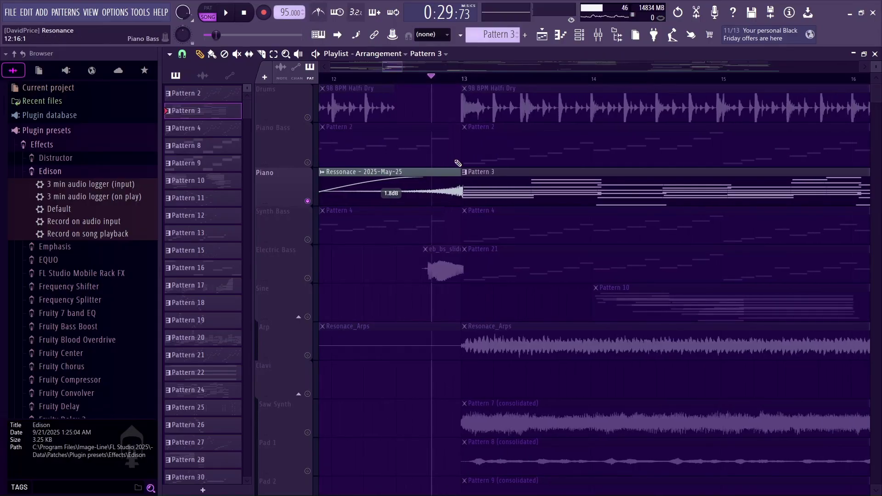
click(232, 17)
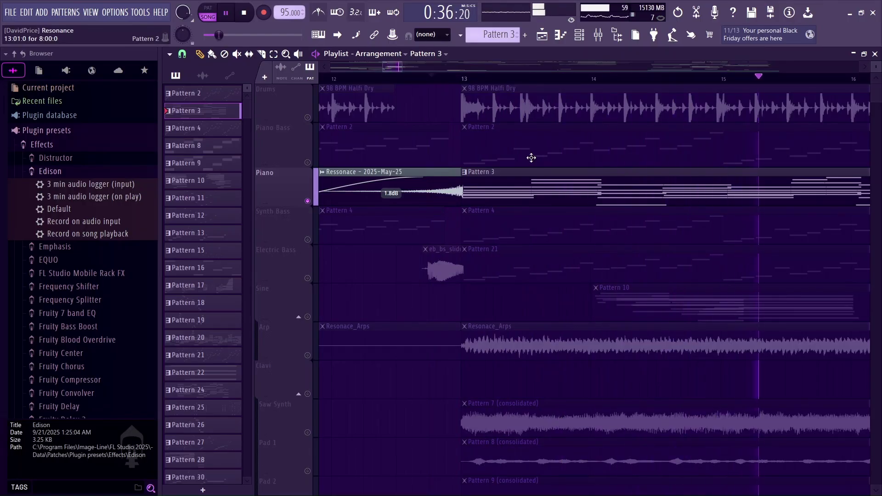
key(space)
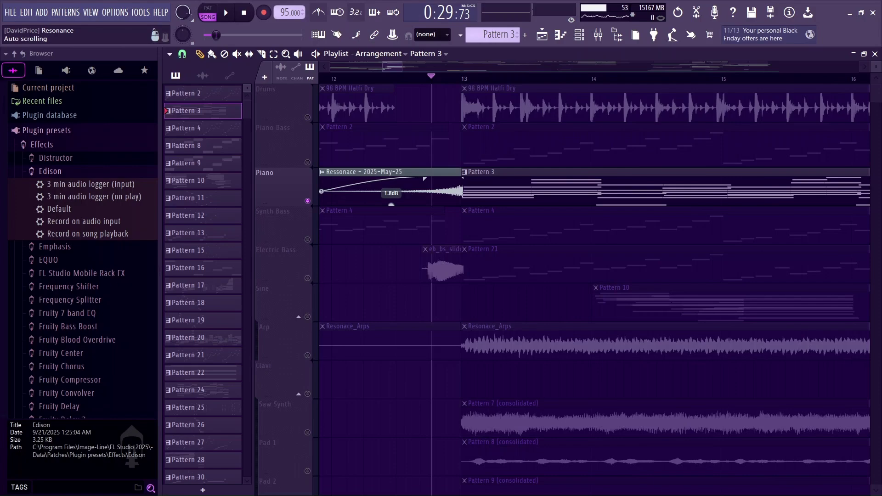
key(space)
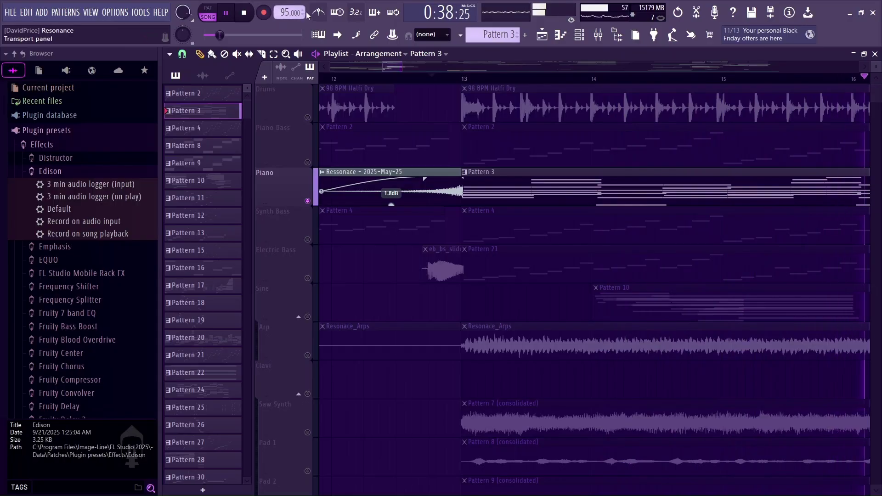
click(244, 12)
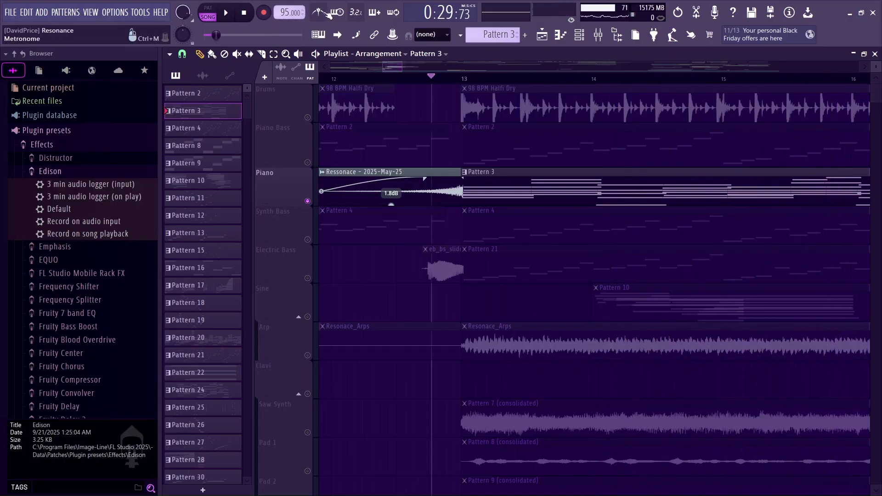
Unmute Drums, Piano Bass and Synth Bass alongside Piano, and play them briefly
click(307, 117)
click(308, 162)
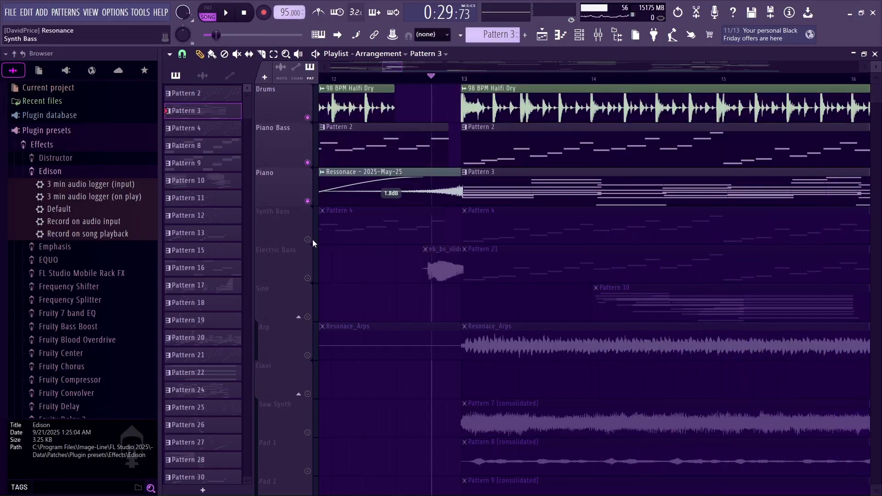
click(307, 240)
key(space)
key(space)
Unmute the Electric Bass track and play it with the other four tracks from just before bar 13 before stopping
click(307, 278)
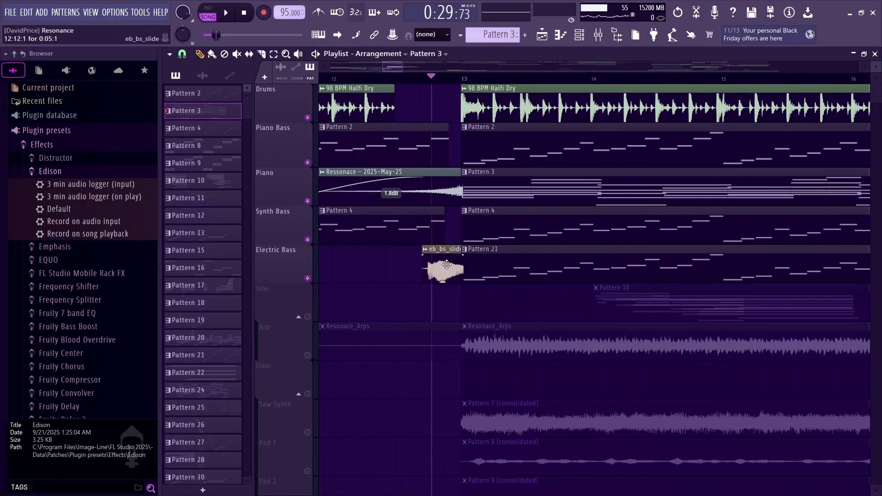
key(space)
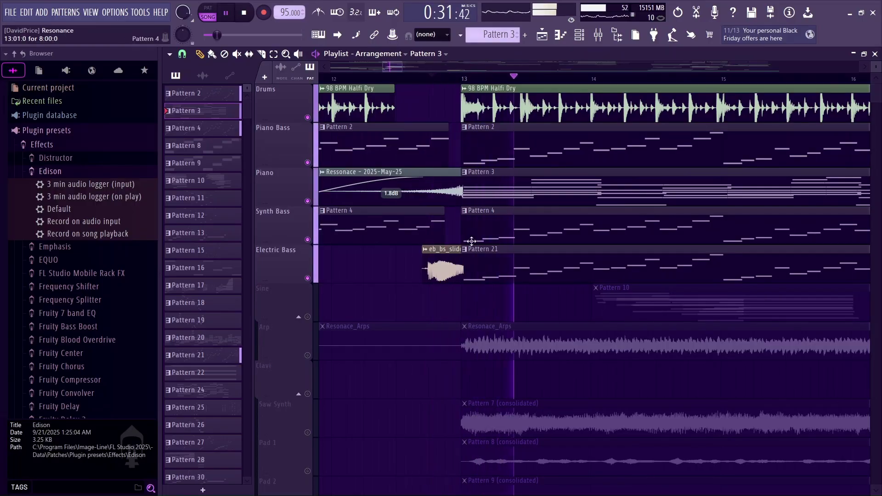
drag(402, 67, 472, 68)
scroll(540, 242, down, 3)
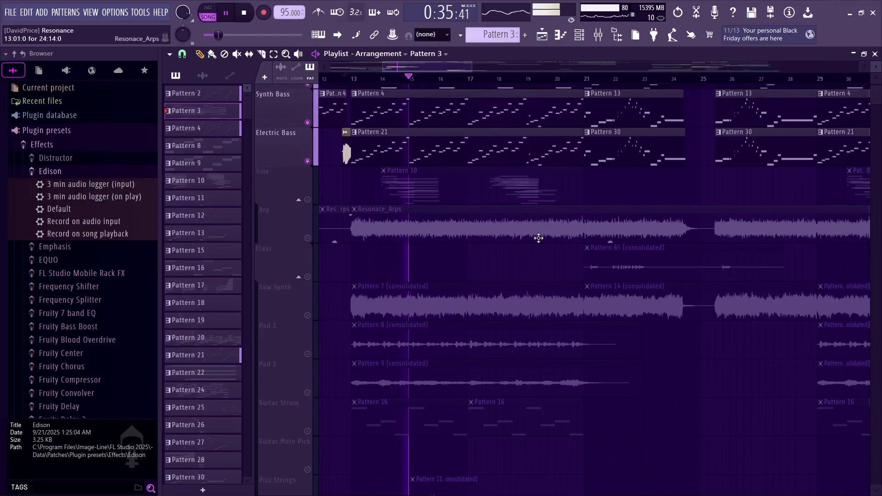
scroll(538, 238, up, 3)
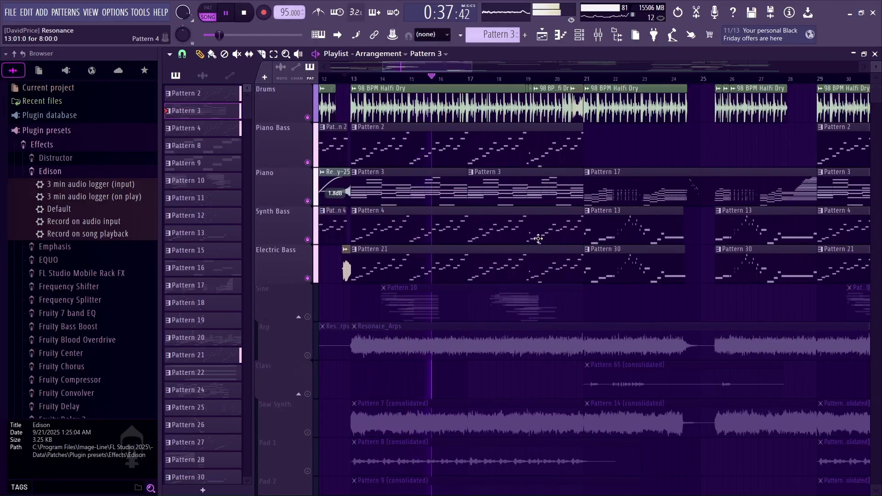
key(space)
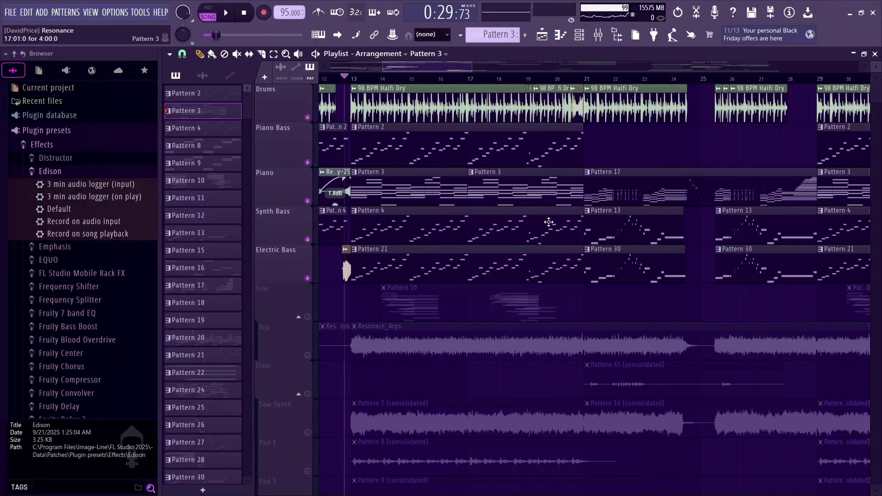
Disable the effects on the Insert 22, Insert 19 and Synth mixer tracks, select Synth, and close the mixer
click(597, 37)
scroll(556, 77, down, 6)
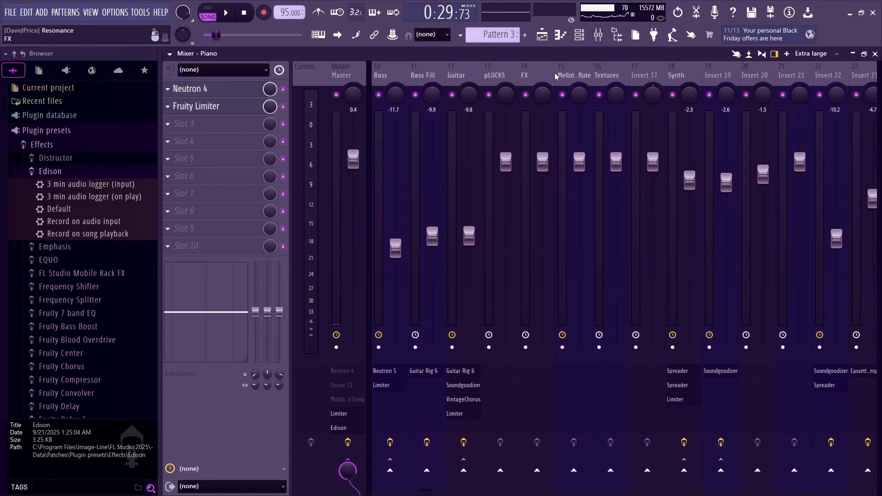
scroll(555, 77, up, 3)
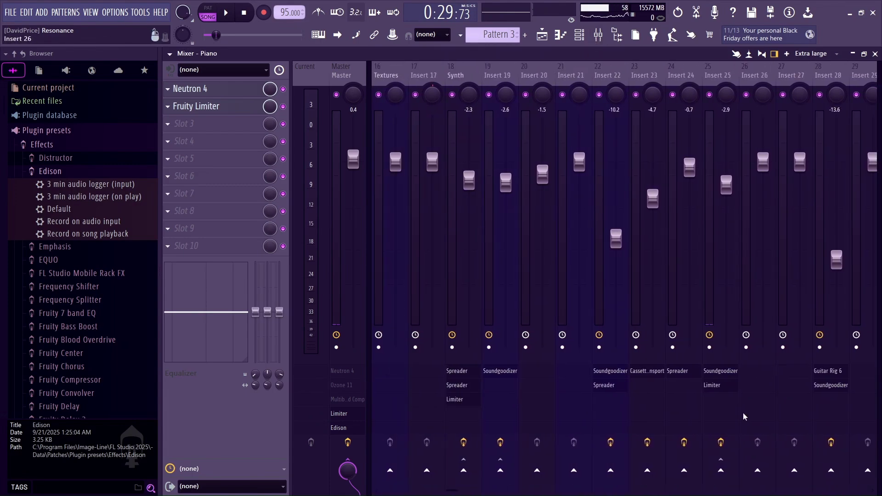
click(610, 442)
click(500, 441)
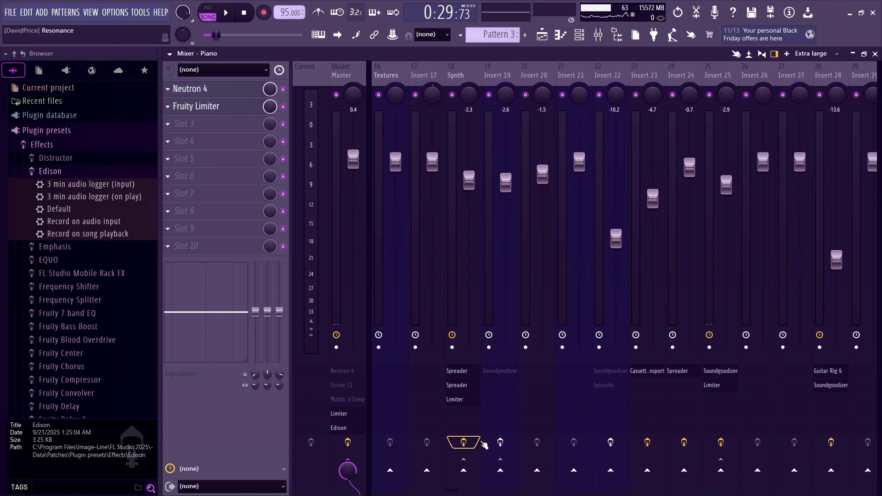
click(463, 441)
click(466, 71)
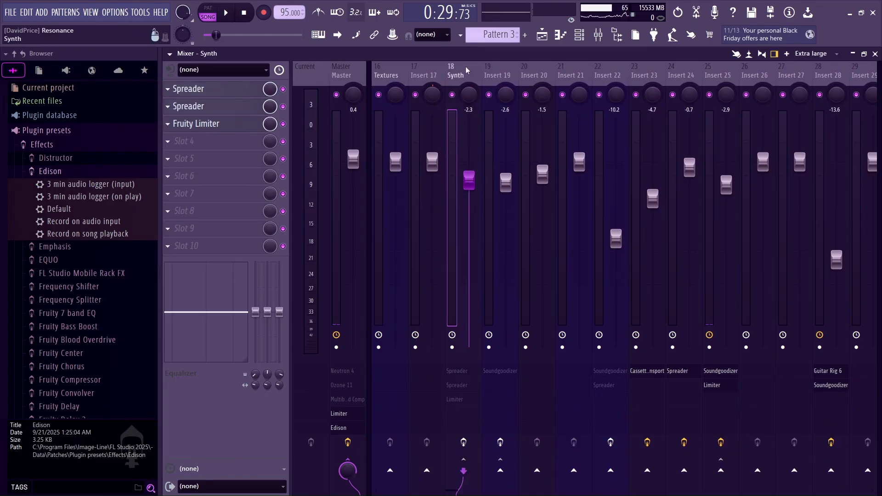
scroll(689, 75, up, 12)
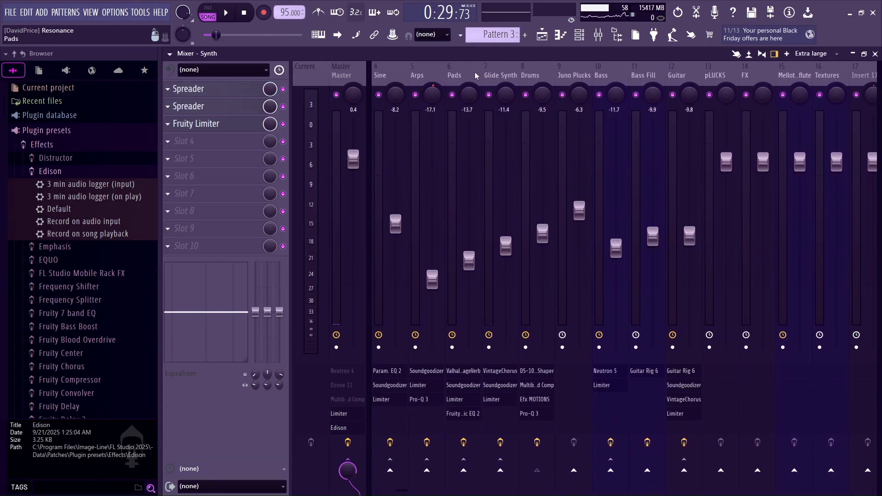
click(874, 53)
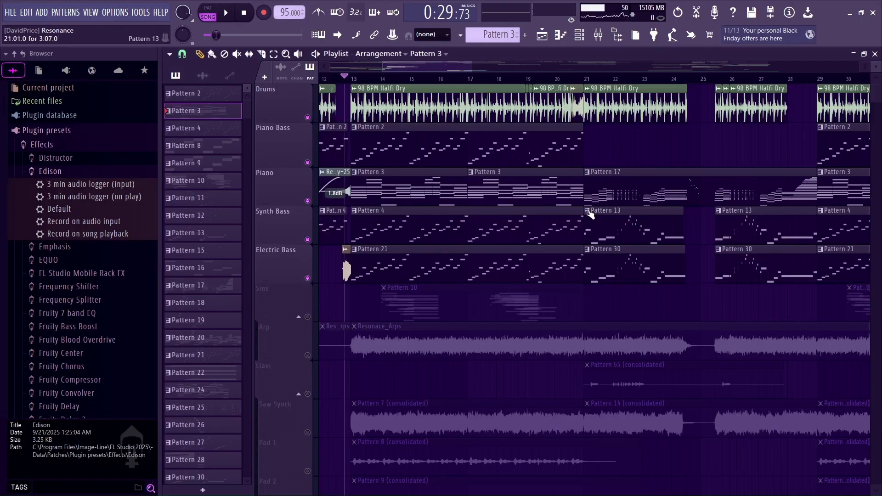
Play the five active tracks briefly, stop, and look over the muted tracks below Electric Bass
key(space)
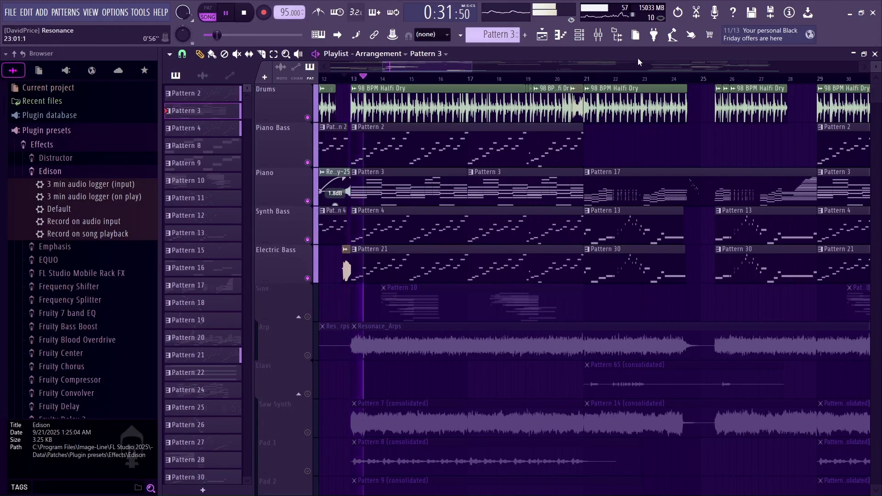
key(space)
scroll(411, 199, down, 1)
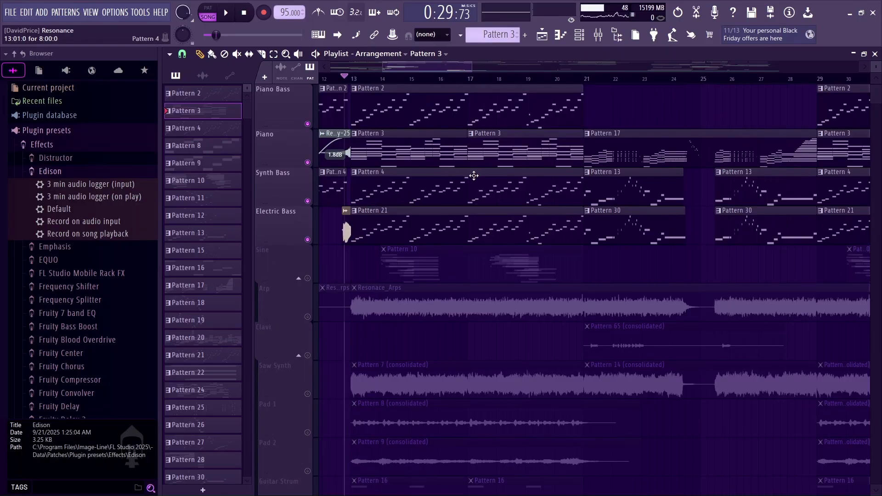
scroll(474, 177, up, 1)
scroll(476, 179, down, 5)
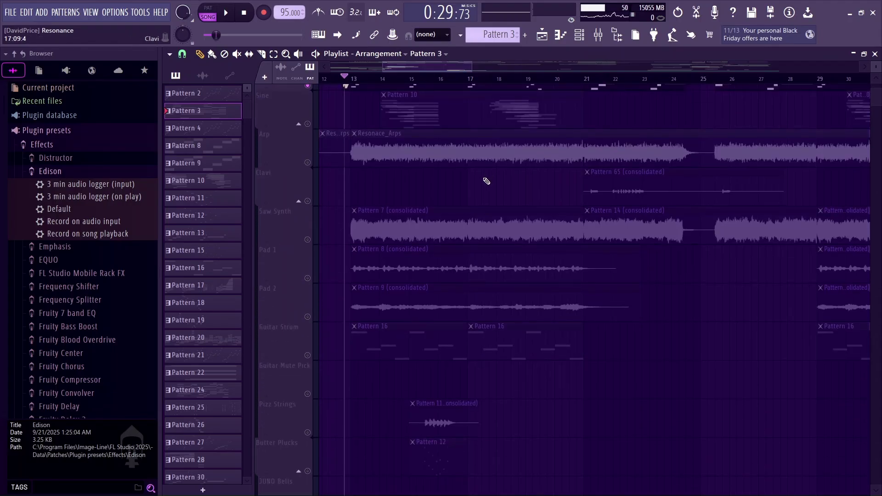
scroll(482, 179, up, 2)
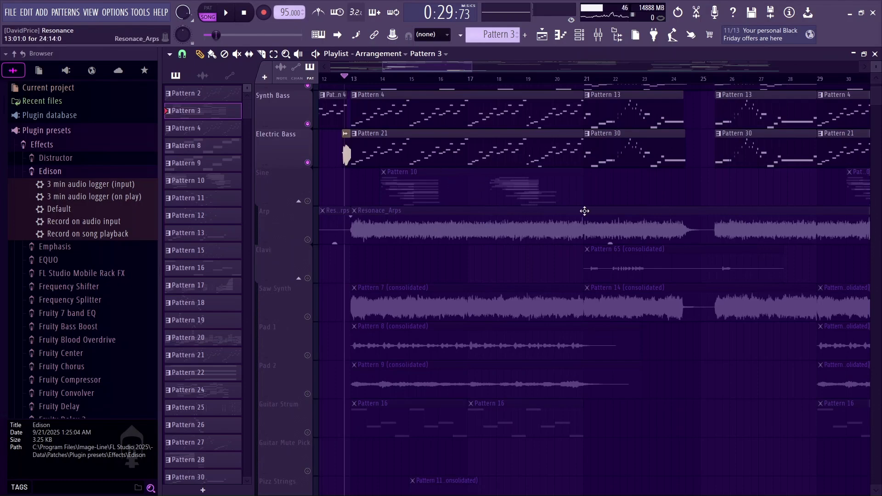
Toggle the Sine track on and off, and play a short passage from just before bar 13 without it
click(308, 202)
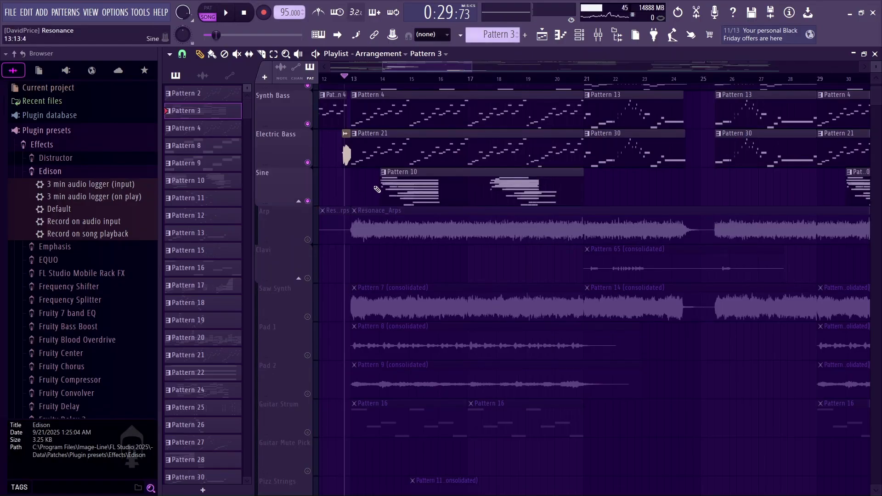
drag(471, 71, 454, 72)
click(307, 200)
key(space)
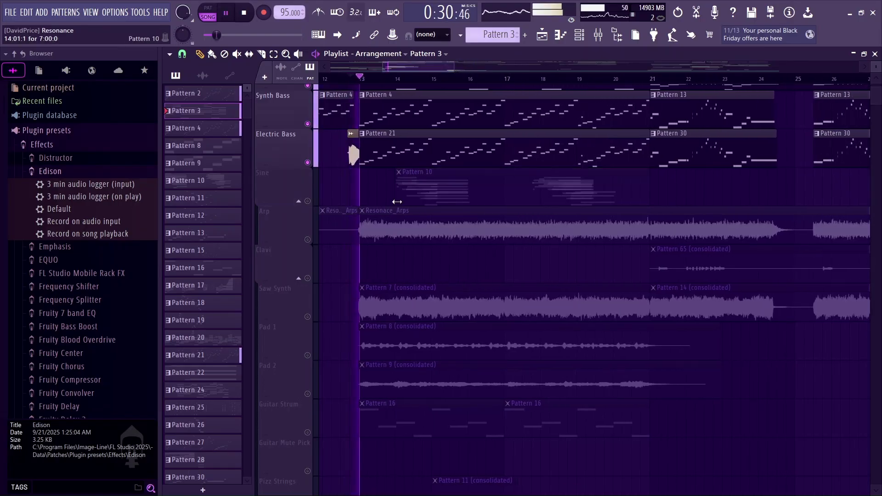
scroll(296, 224, up, 3)
key(space)
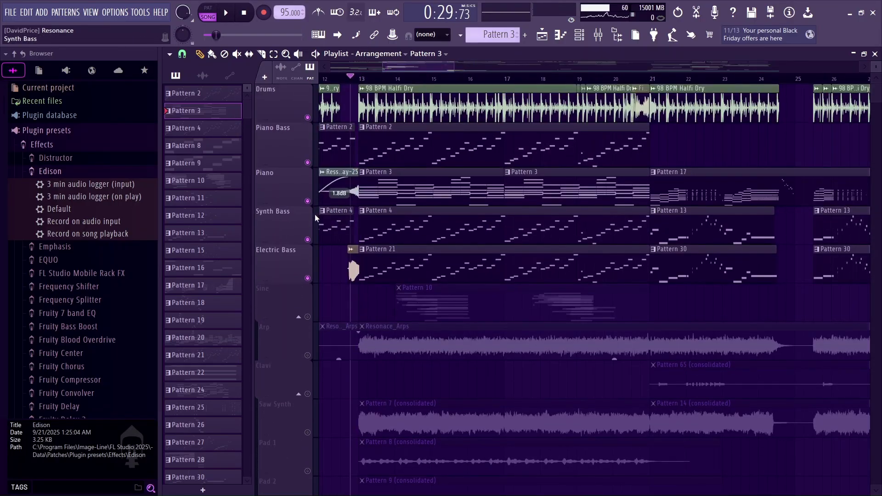
Unmute and solo the Sine track, and play its Pattern 10 clip from just before bar 14
click(309, 318)
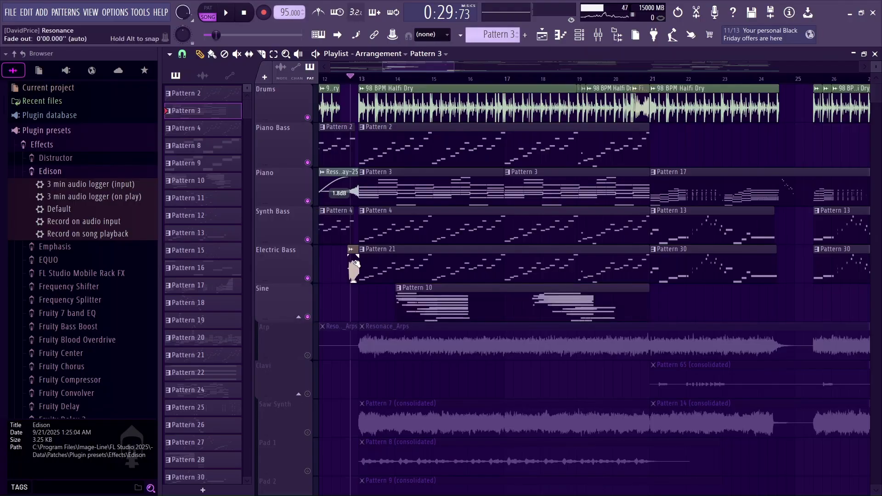
right_click(308, 317)
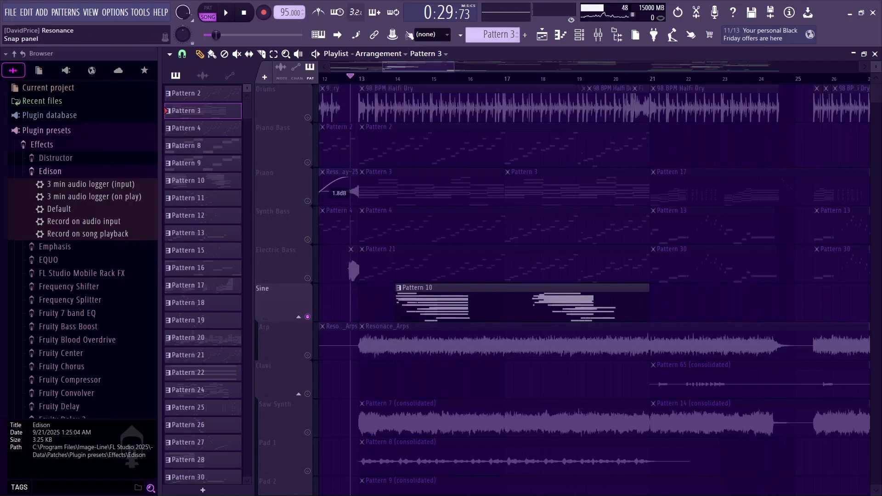
click(388, 81)
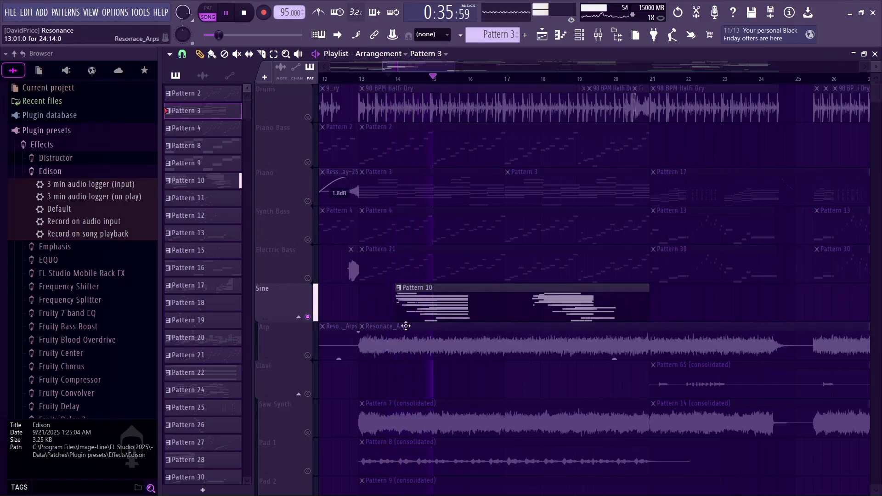
scroll(402, 290, down, 5)
scroll(401, 290, up, 1)
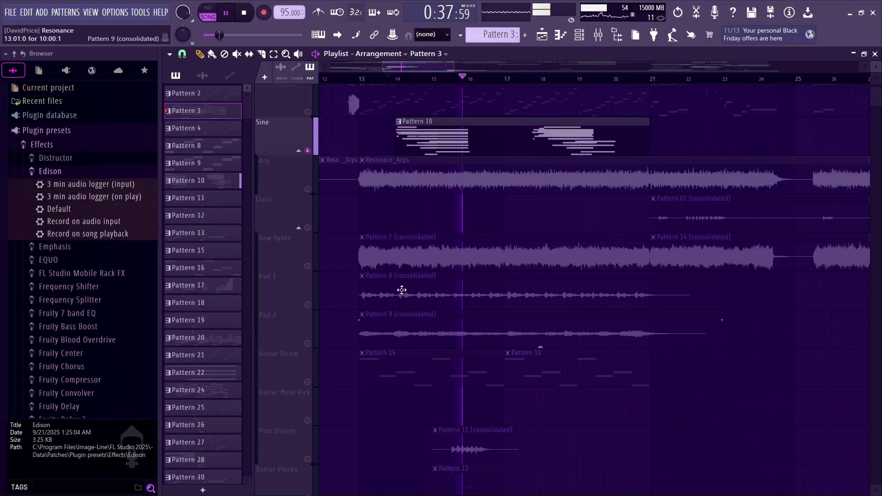
scroll(402, 290, up, 4)
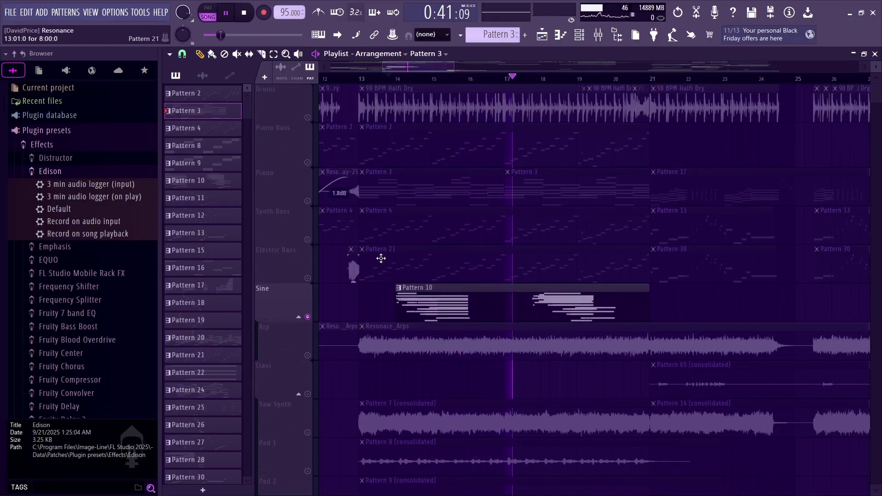
Stop playback, unmute Piano Bass, Piano, Synth Bass and Electric Bass alongside Sine, and play them together from bar 13
key(space)
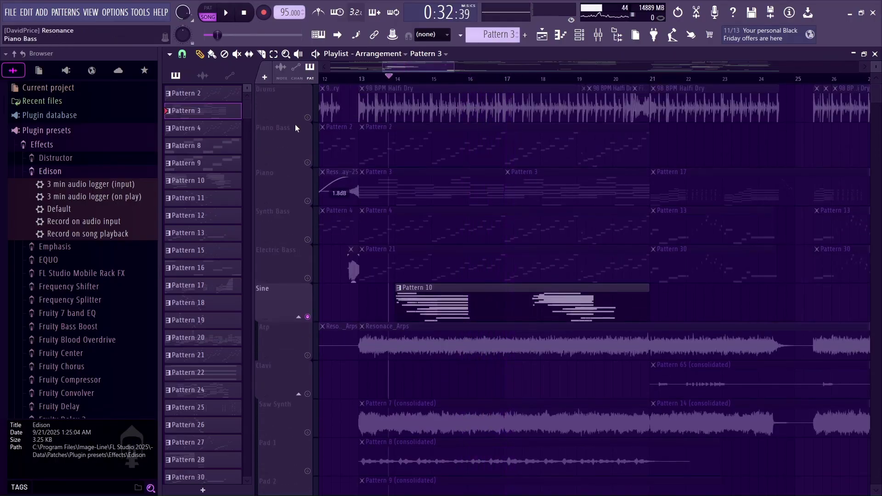
click(308, 162)
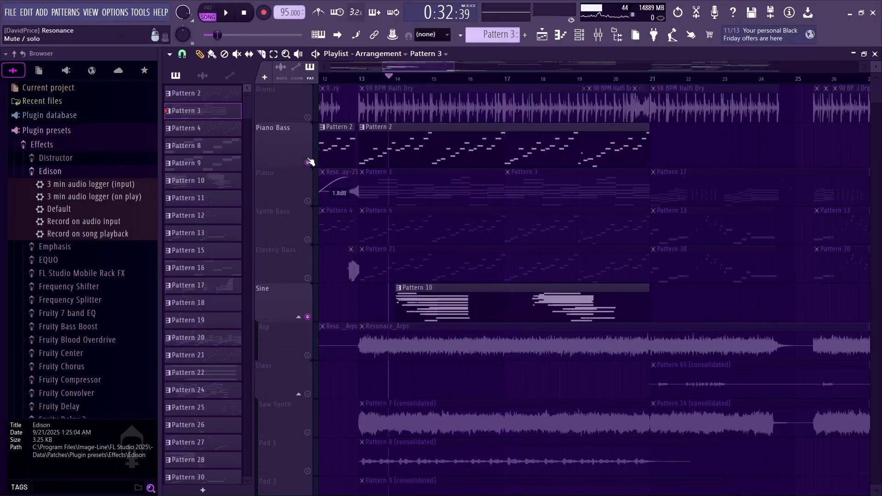
click(367, 77)
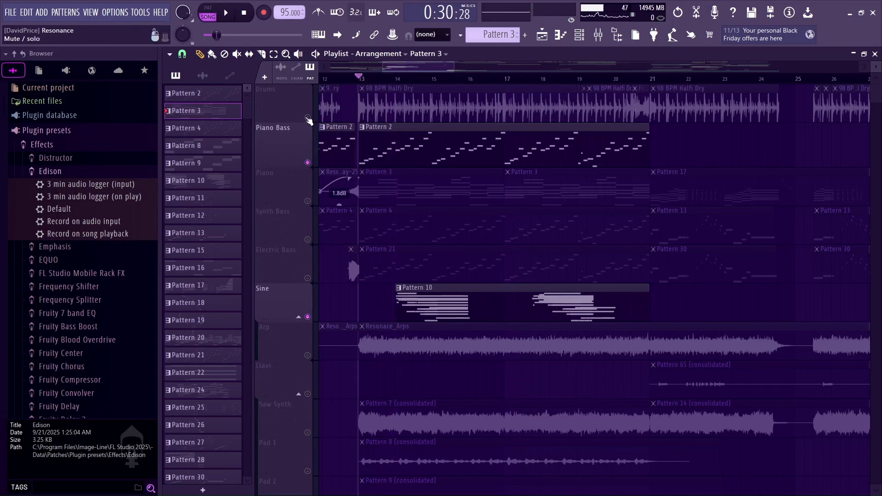
click(307, 200)
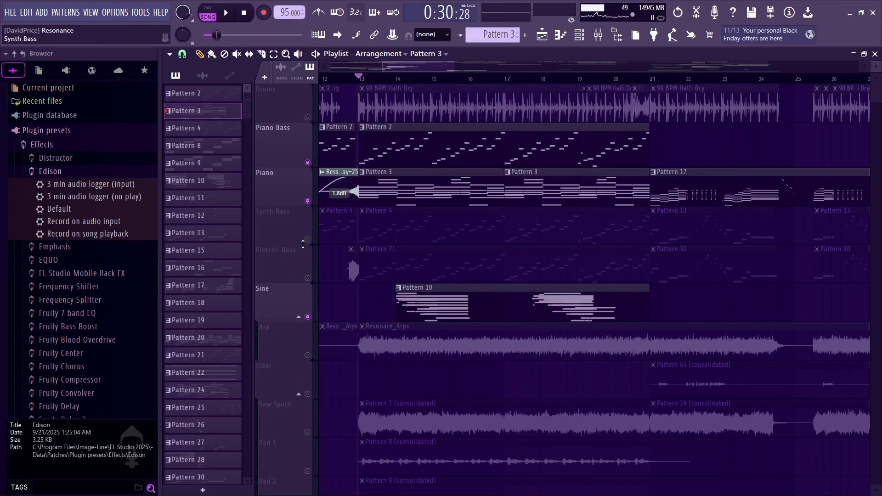
click(307, 240)
click(307, 278)
key(space)
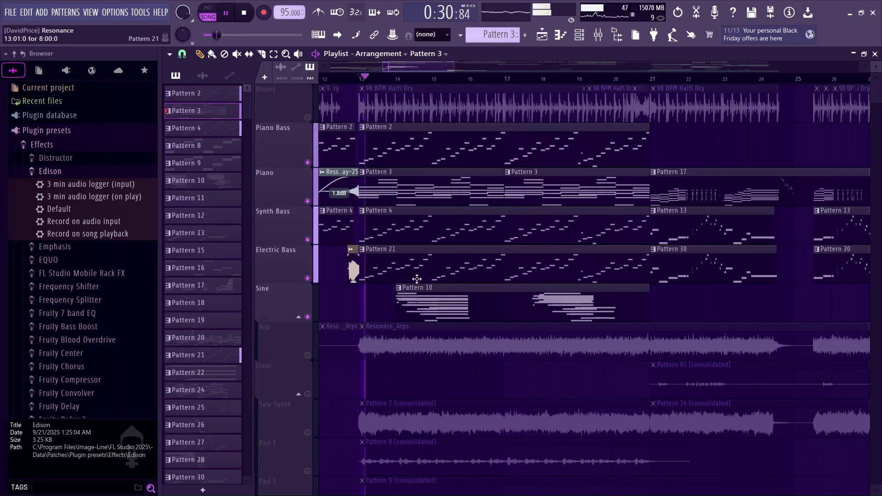
Unmute the Drums track during playback, stop, and replay the six active tracks from bar 13
click(308, 117)
key(ctrl+s)
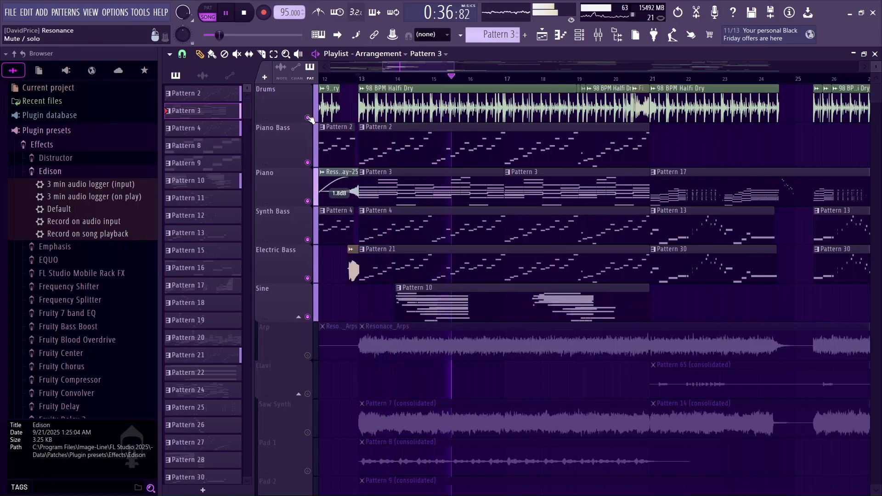
key(space)
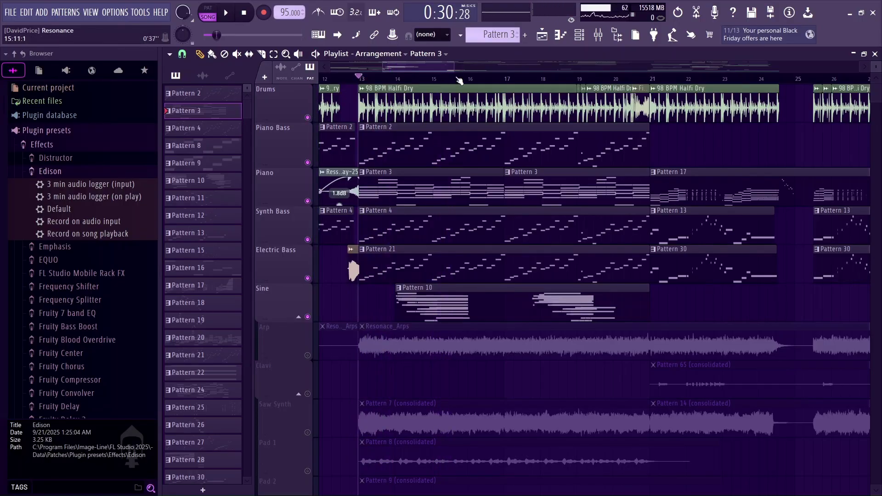
key(space)
drag(454, 67, 418, 67)
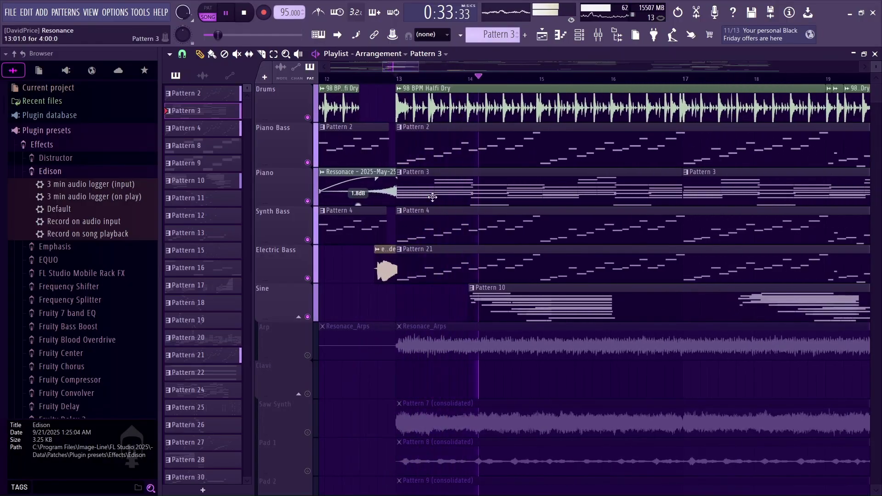
key(space)
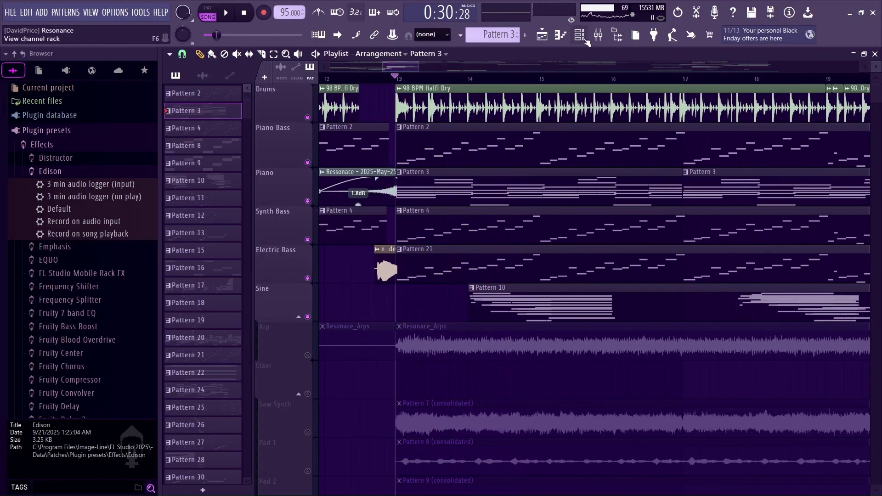
Inspect the OB-Xd synth behind the Sine track from the channel rack, and close both windows
click(581, 37)
click(295, 276)
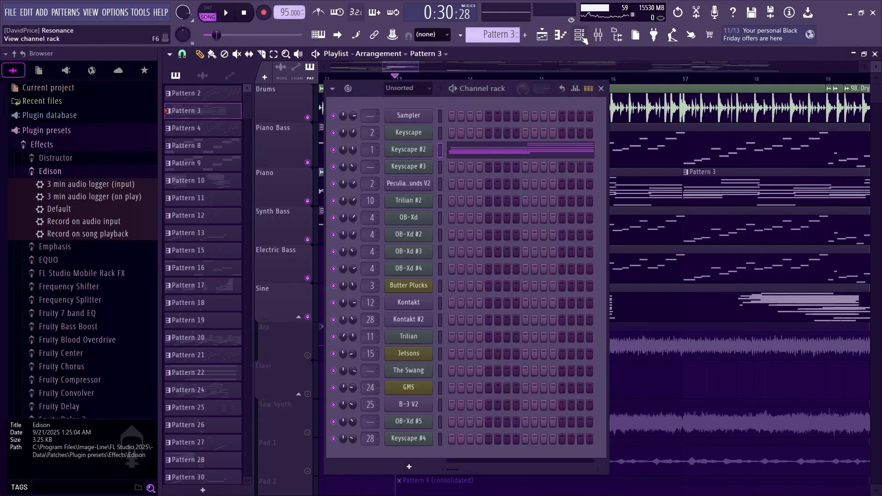
click(579, 35)
click(420, 220)
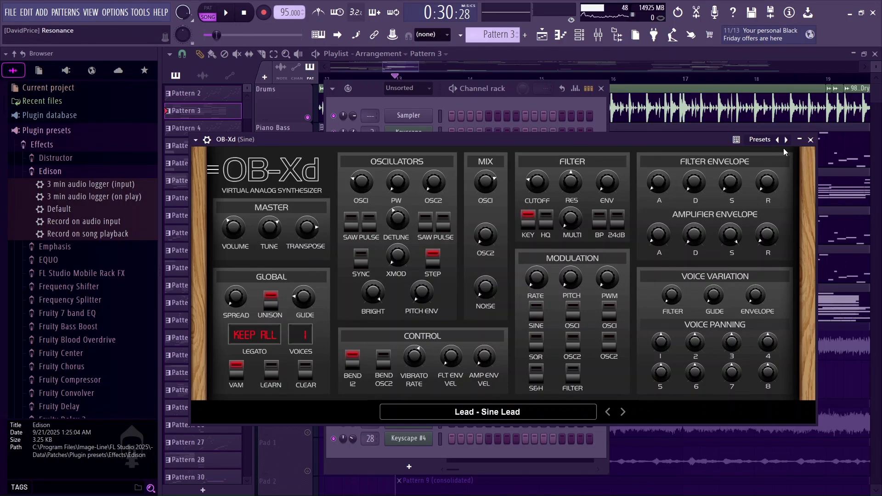
click(810, 139)
key(F6)
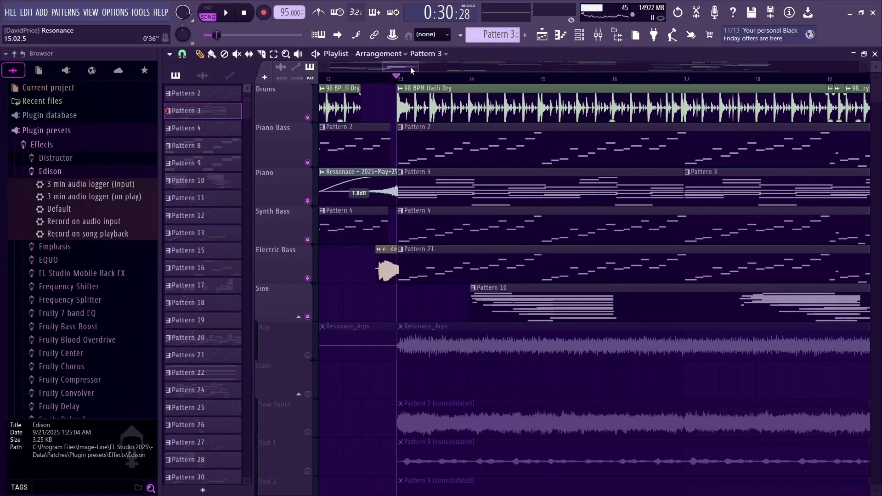
Look through the muted tracks and sound-effect clips from the Arp track down past Track 45, and return to Drums
drag(415, 67, 454, 71)
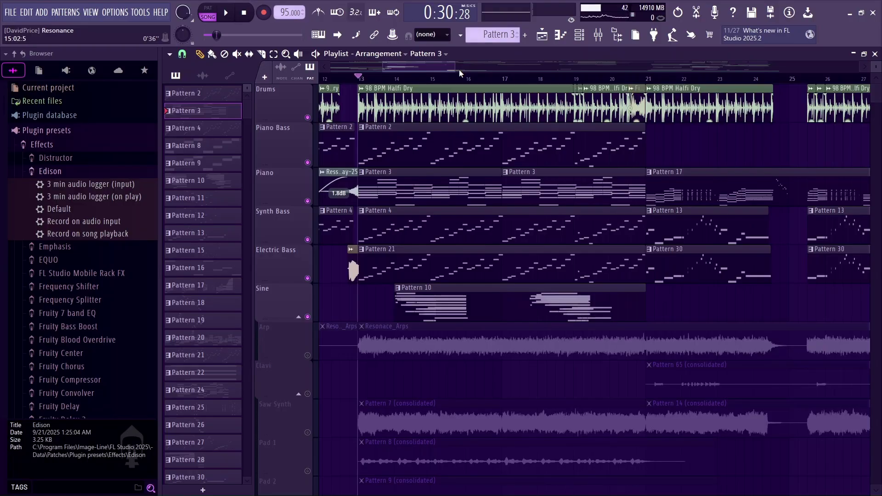
scroll(299, 346, down, 5)
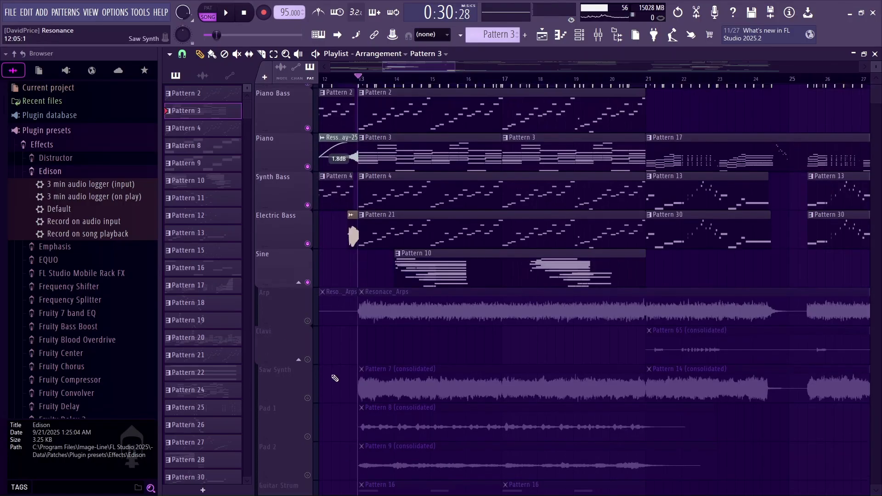
scroll(298, 345, down, 10)
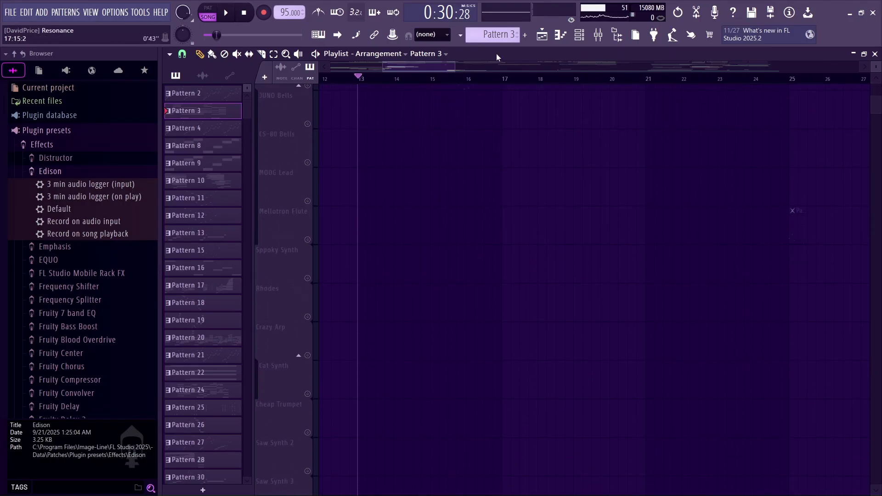
scroll(302, 276, down, 2)
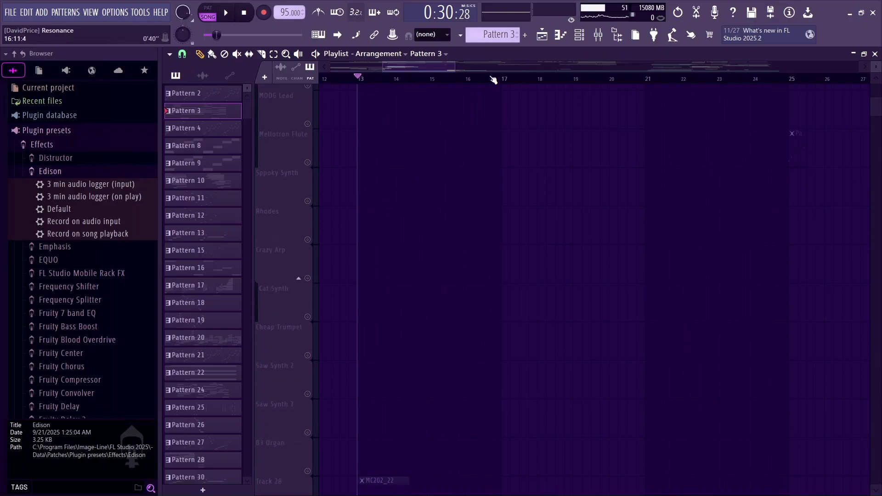
drag(454, 66, 699, 68)
scroll(507, 272, down, 5)
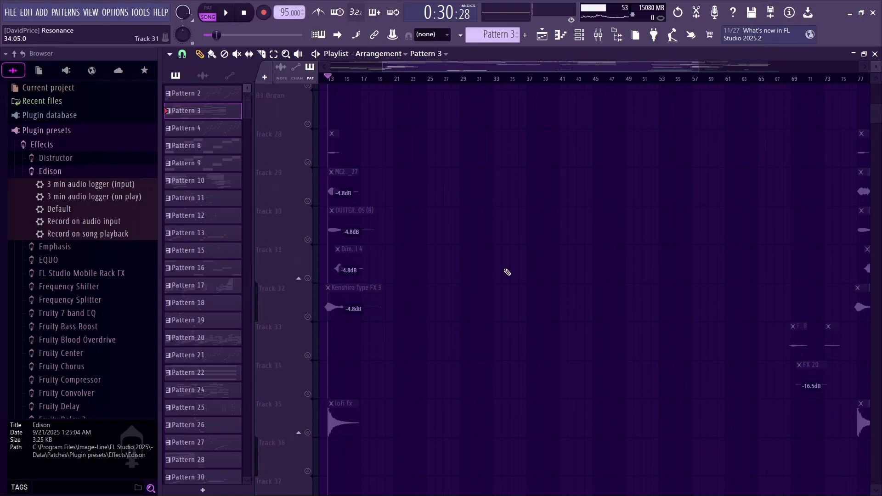
scroll(507, 272, down, 5)
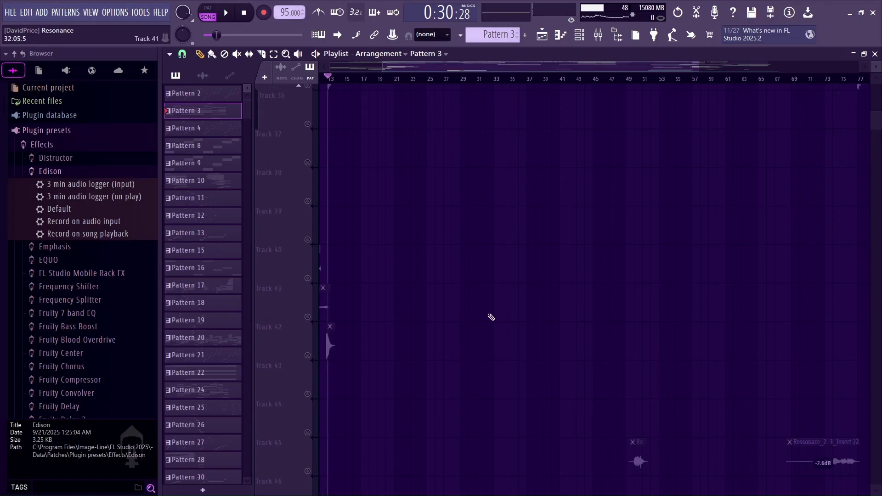
scroll(549, 273, down, 2)
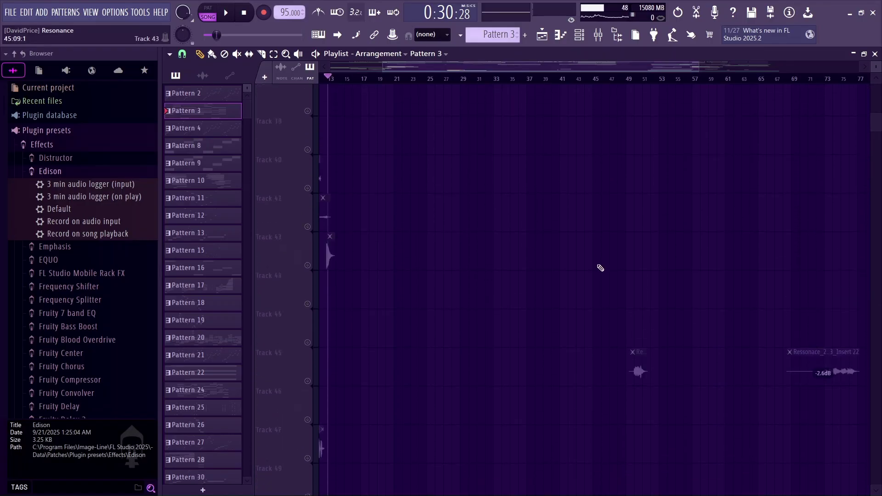
scroll(599, 263, up, 4)
scroll(465, 264, up, 6)
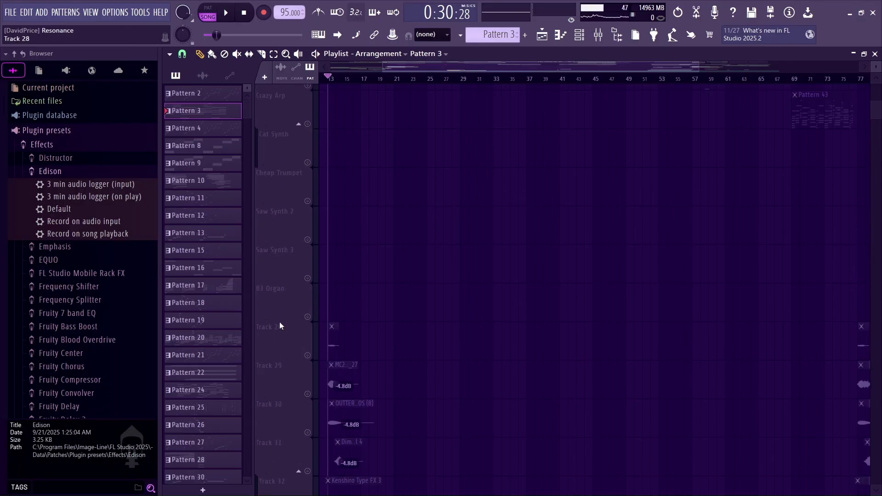
scroll(284, 314, up, 15)
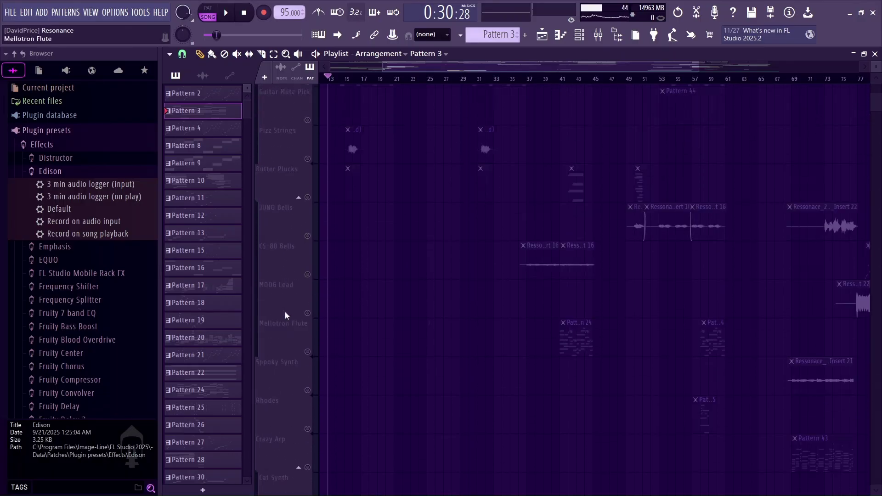
scroll(285, 310, up, 7)
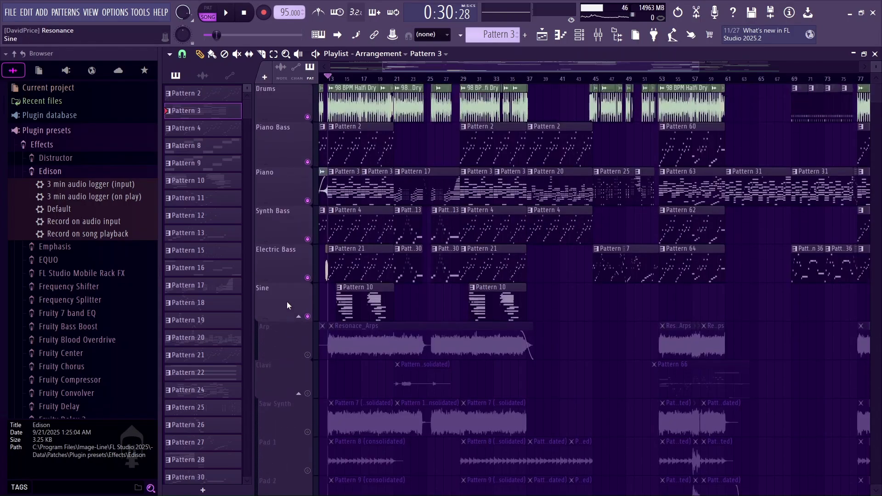
Examine the full arrangement across all its bars, and return to the Arp track around bars 12 to 21
drag(700, 67, 858, 67)
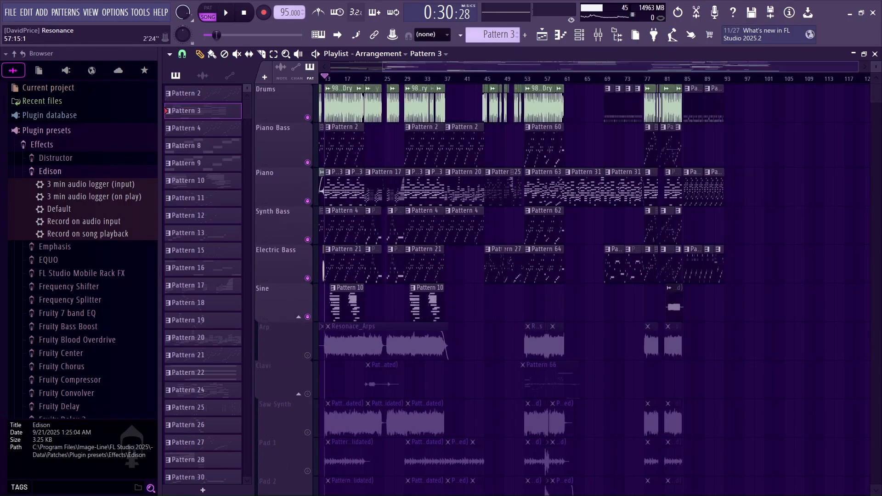
scroll(742, 263, down, 6)
scroll(357, 413, down, 3)
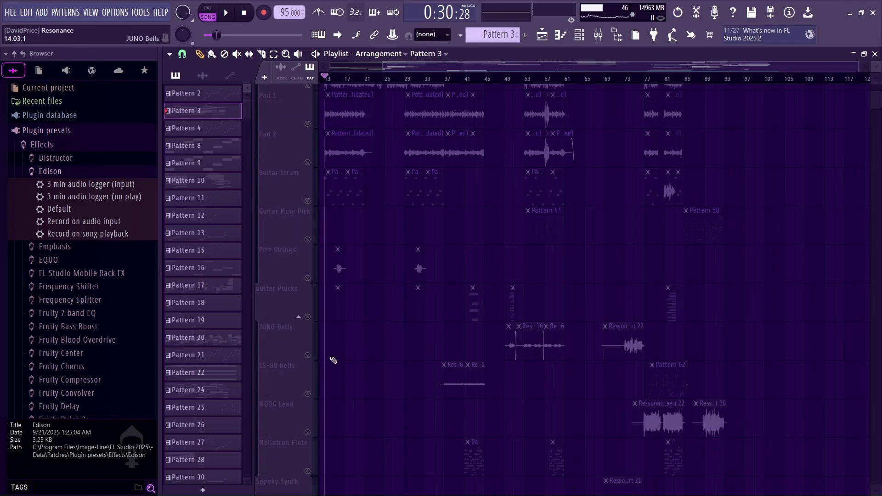
scroll(395, 234, up, 9)
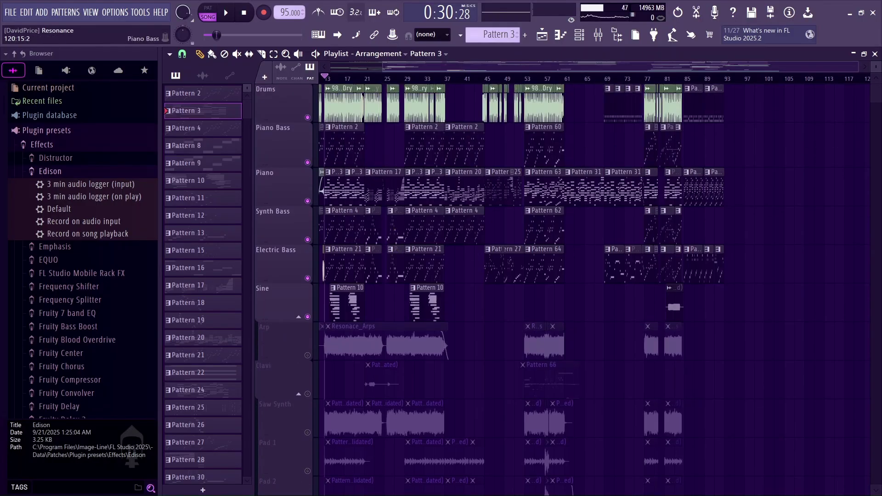
scroll(430, 142, up, 5)
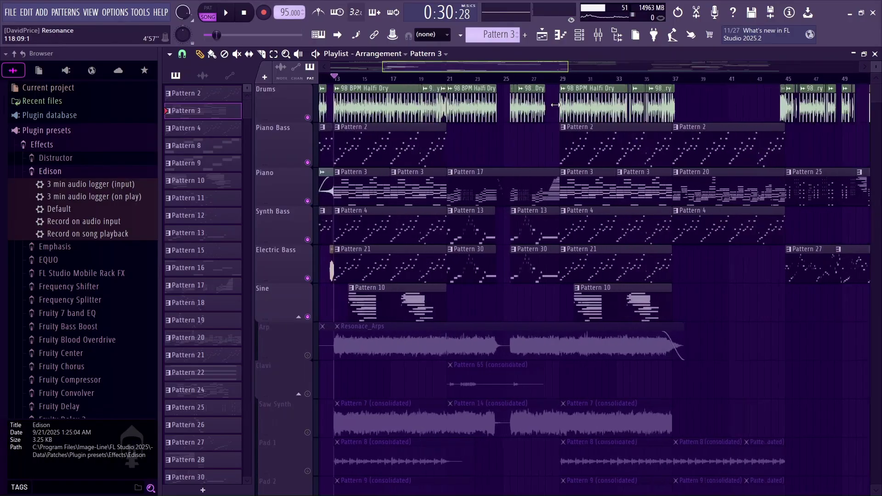
scroll(349, 266, down, 6)
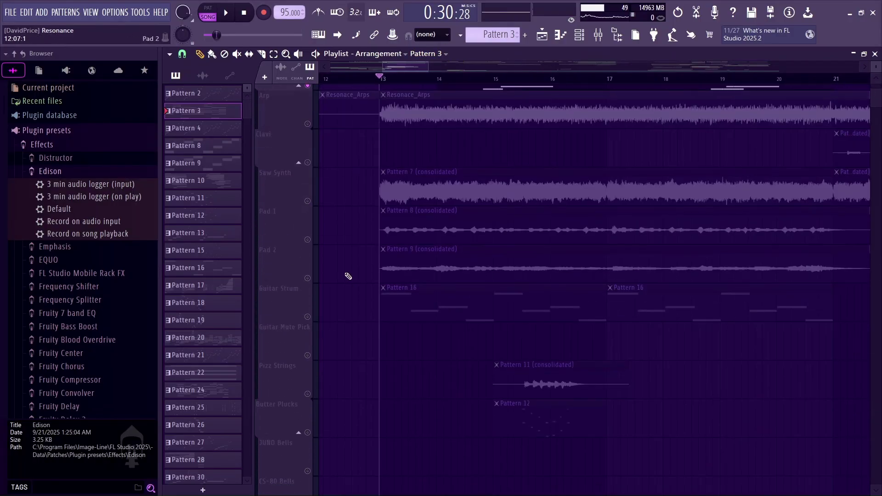
scroll(321, 289, up, 4)
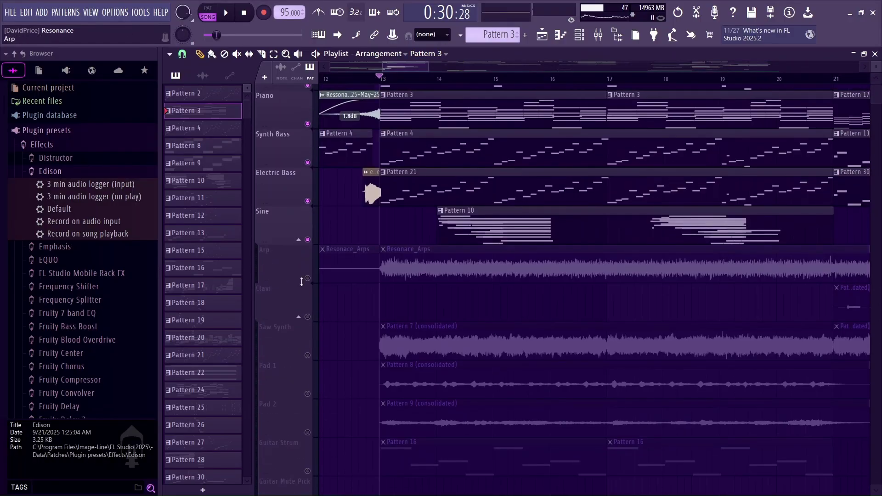
Solo the Arp track, play its Resonace_Arps clip from bar 13, check the channel rack, and replay the clip
right_click(308, 278)
key(space)
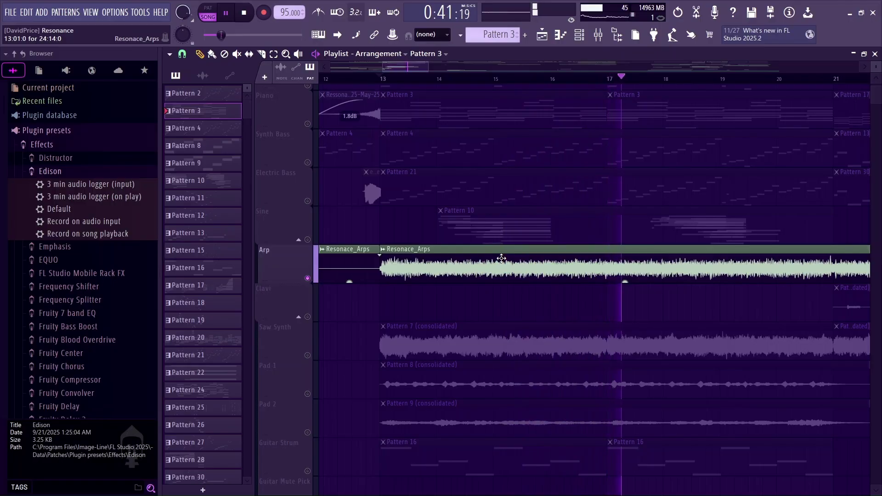
key(space)
click(579, 36)
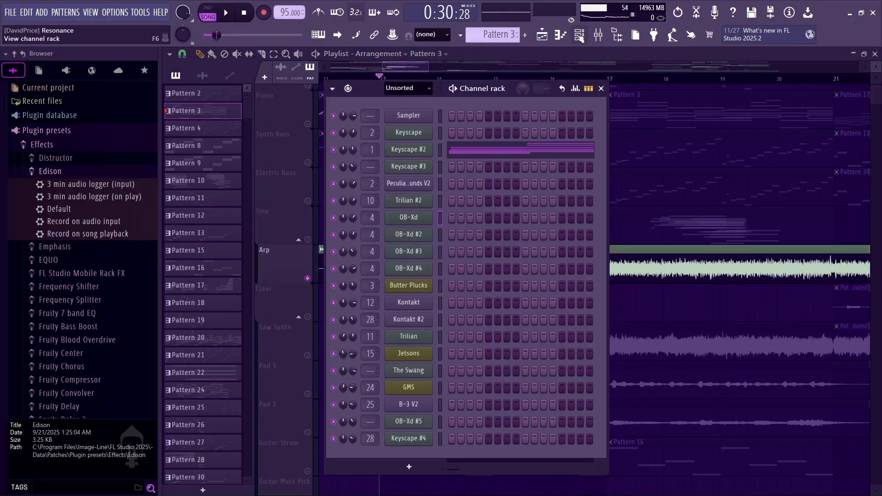
click(579, 36)
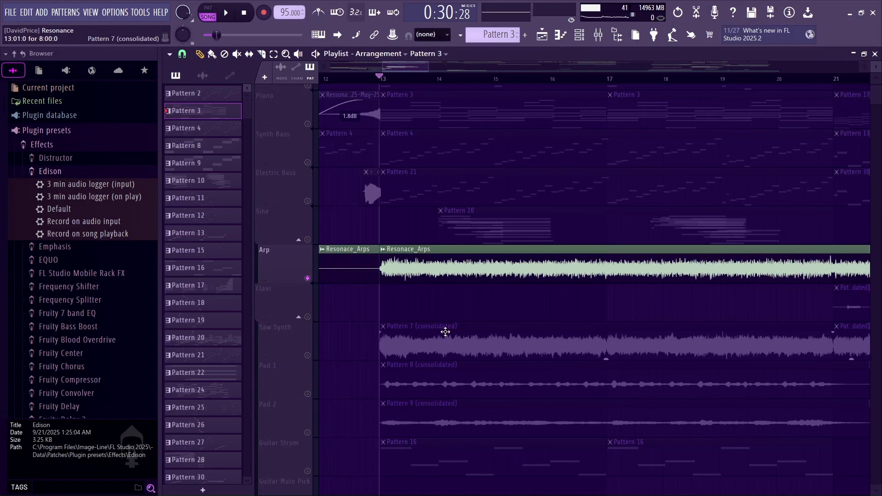
key(space)
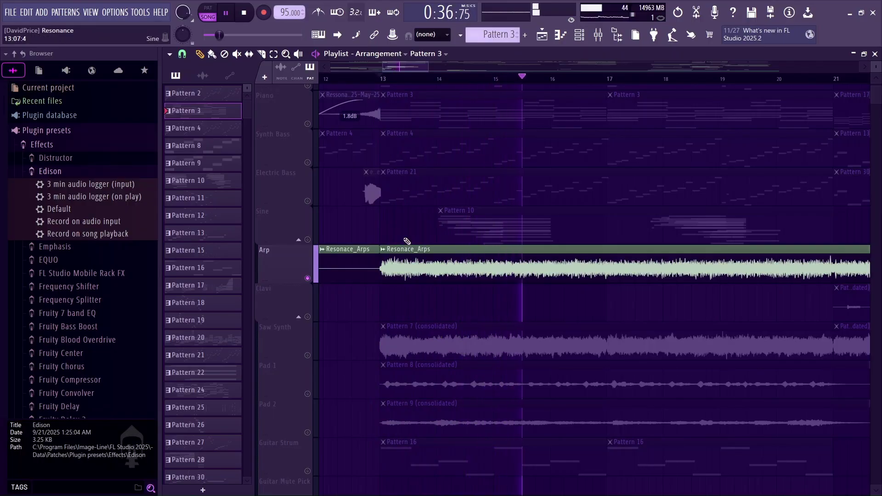
key(space)
Mute the Arp track, solo the Saw Synth track, and play its Pattern 7 (consolidated) clip briefly from bar 13
click(307, 278)
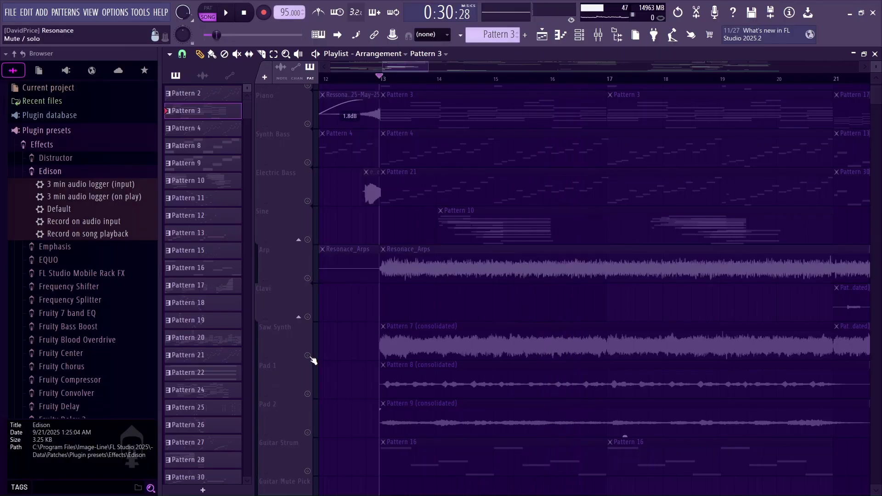
right_click(307, 355)
key(space)
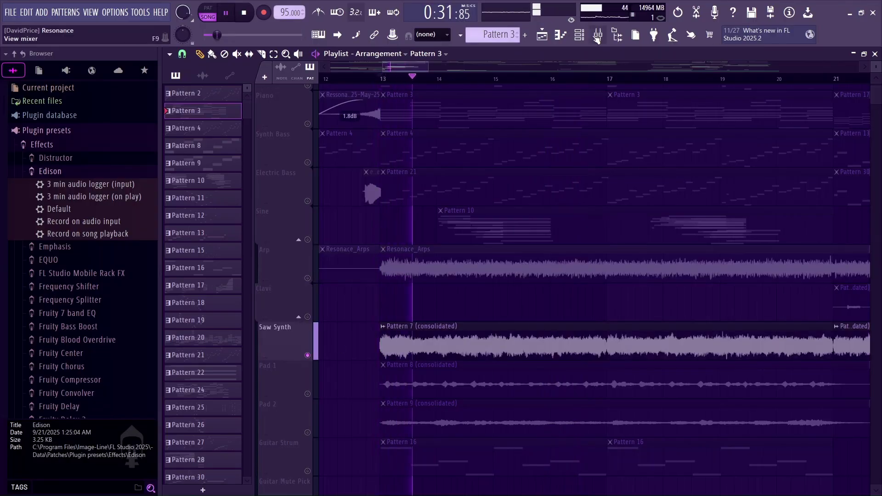
key(space)
scroll(362, 310, up, 2)
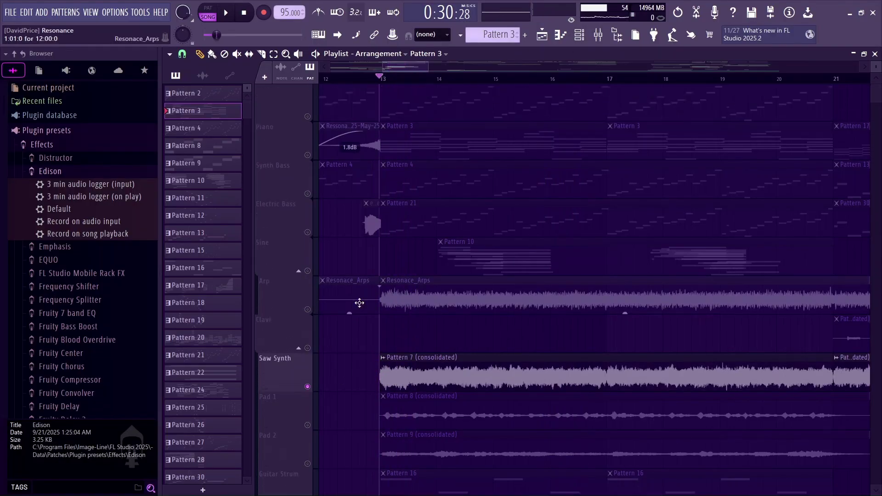
Inspect the Peculiar Sounds V2 instrument from the channel rack, close both windows, and return to the playlist around bars 12 to 26
click(587, 37)
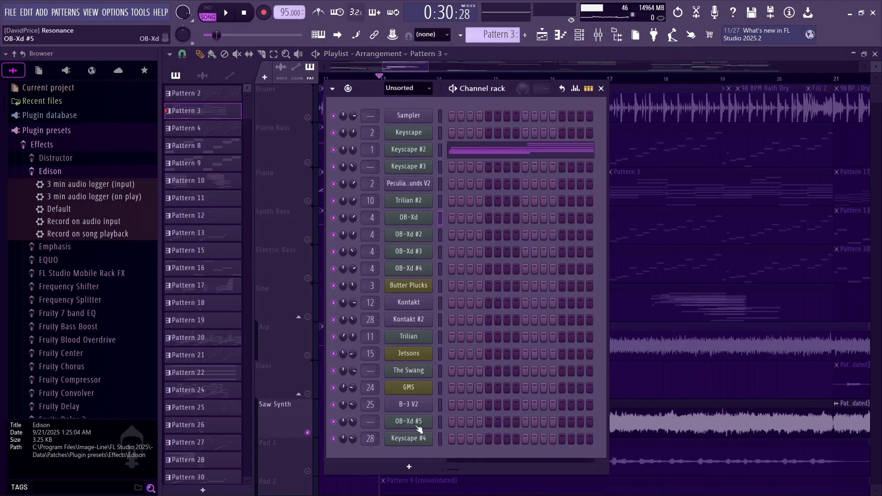
click(412, 184)
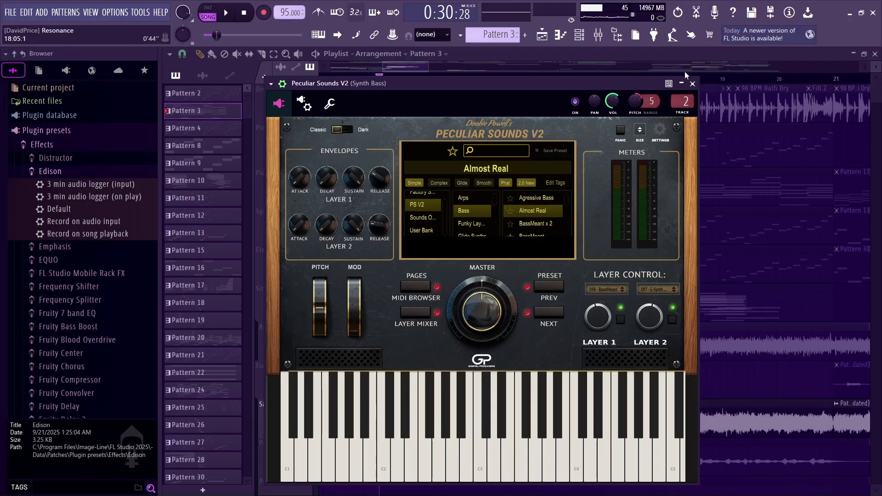
click(692, 84)
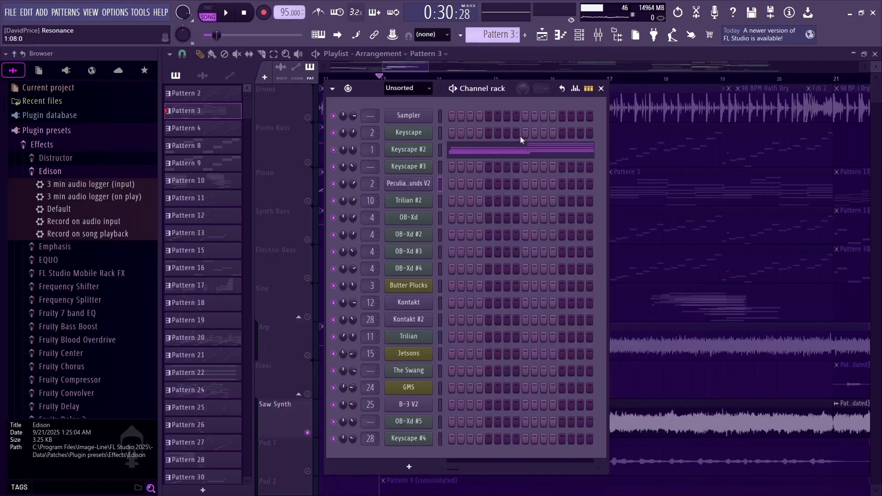
key(F6)
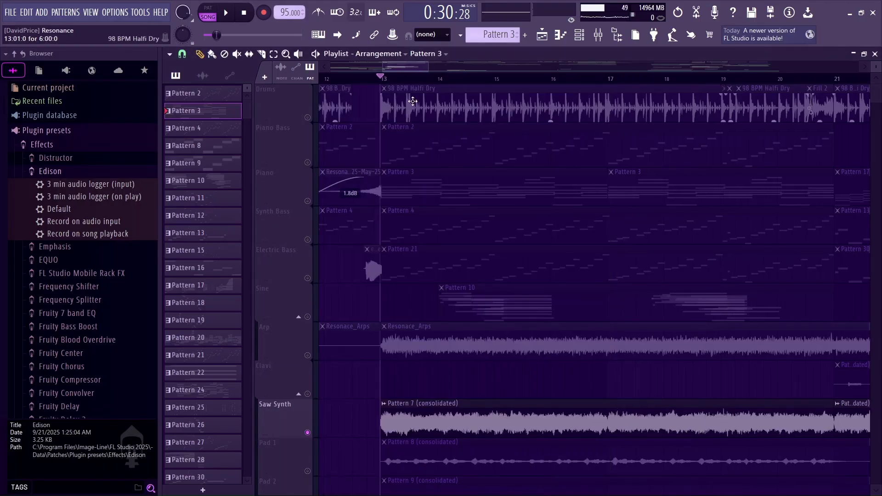
drag(428, 66, 450, 65)
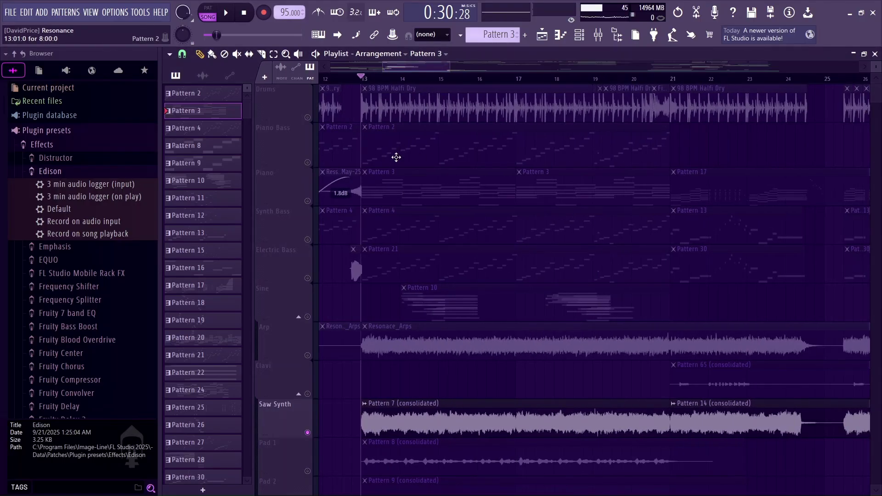
Unmute the Piano Bass track and mute the Saw Synth track
click(308, 163)
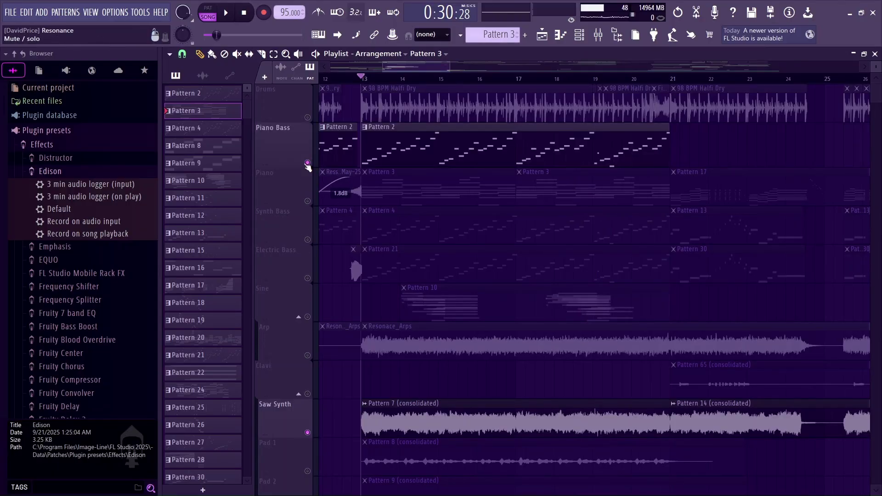
scroll(294, 257, down, 5)
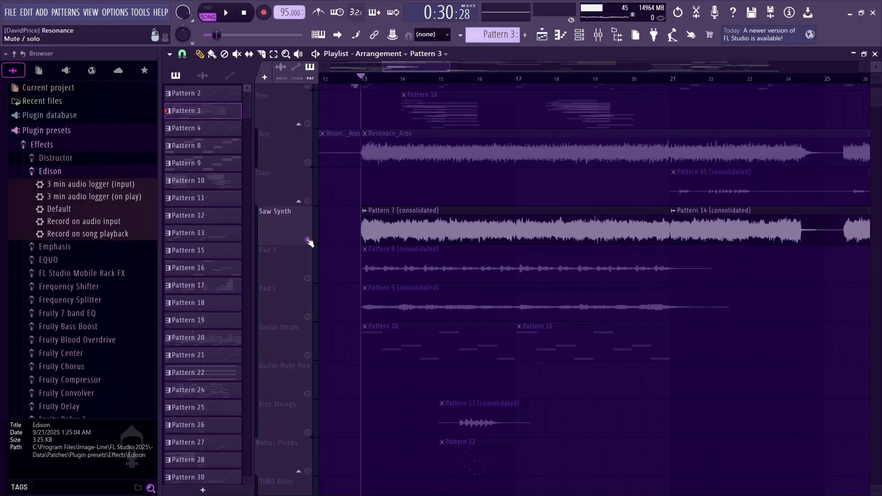
click(307, 240)
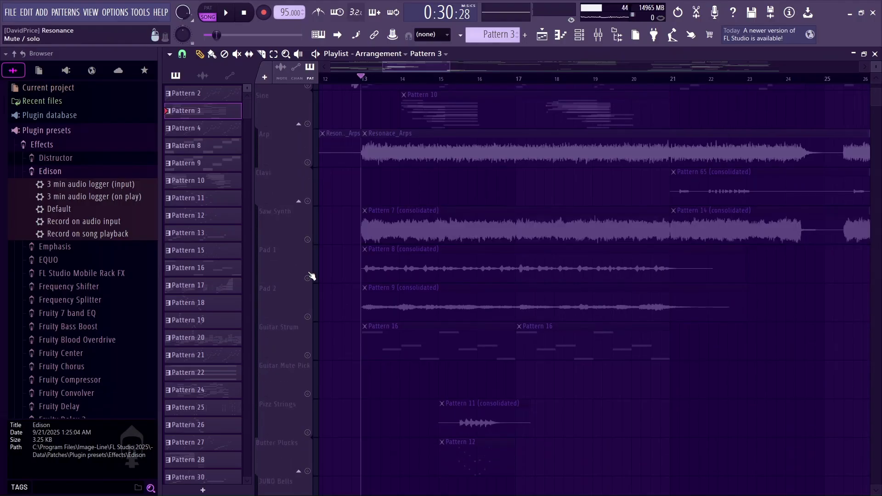
Unmute the Pad 1 and Pad 2 tracks and play their consolidated clips from bar 13
click(308, 278)
key(space)
click(307, 317)
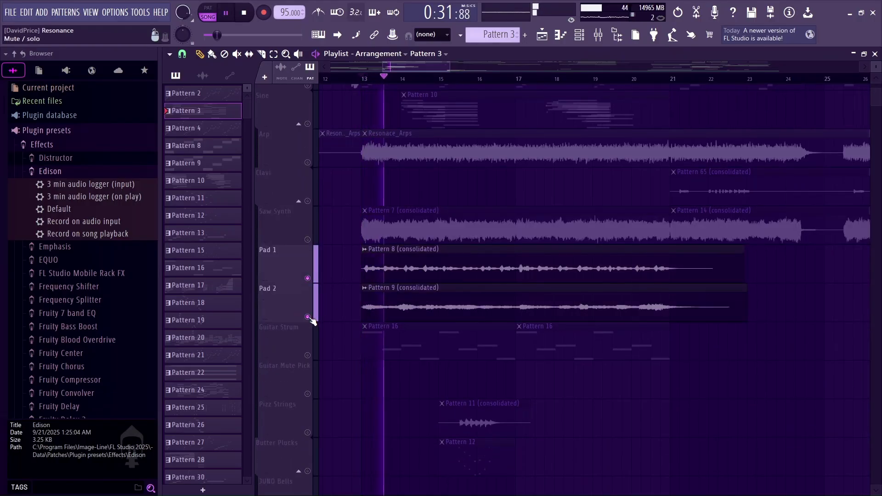
key(space)
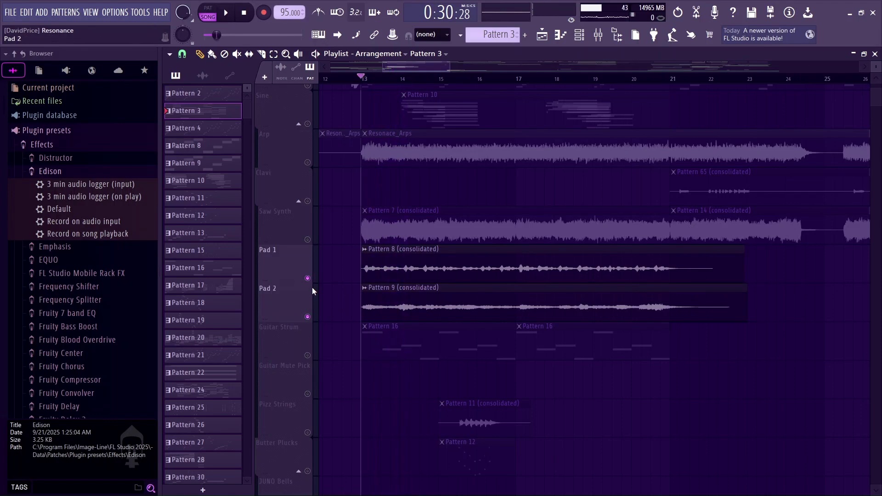
Open the mixer and briefly play the pads from bar 13 to watch their channel levels
click(597, 35)
key(space)
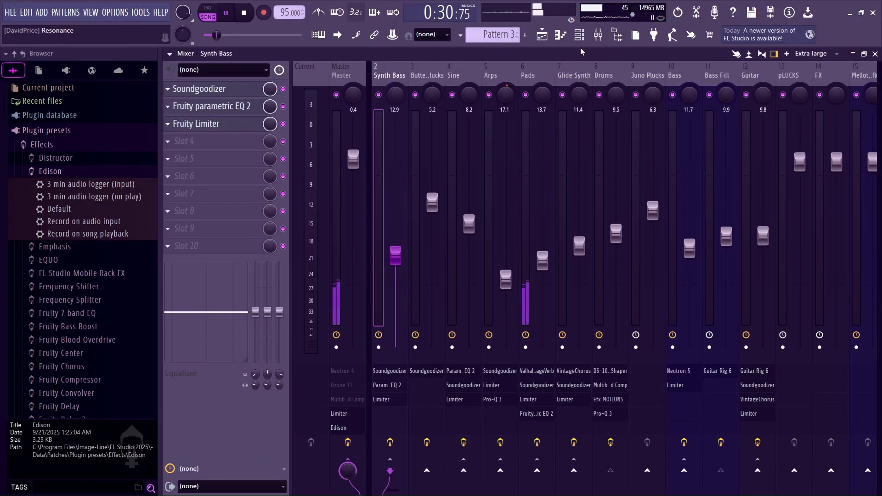
key(space)
Examine the ValhallaVintageVerb reverb settings on the Pads mixer track, listen to the pads briefly, and close the plugin
click(528, 75)
click(246, 92)
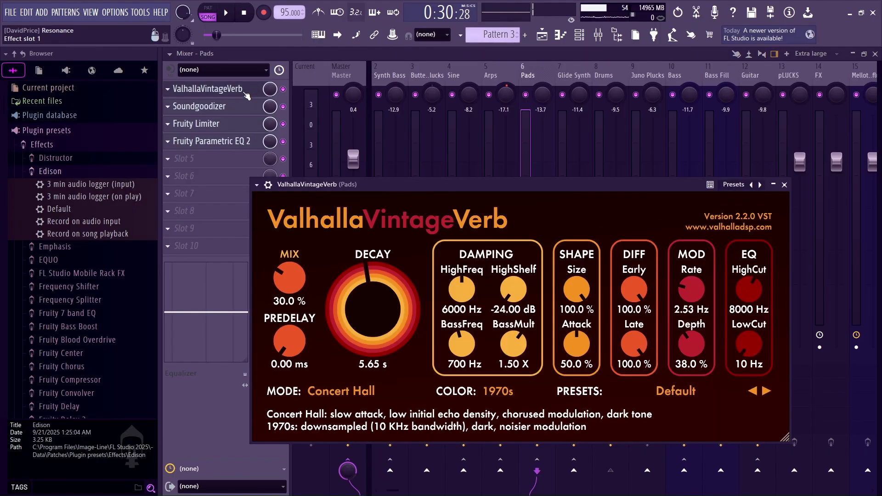
drag(517, 186, 536, 118)
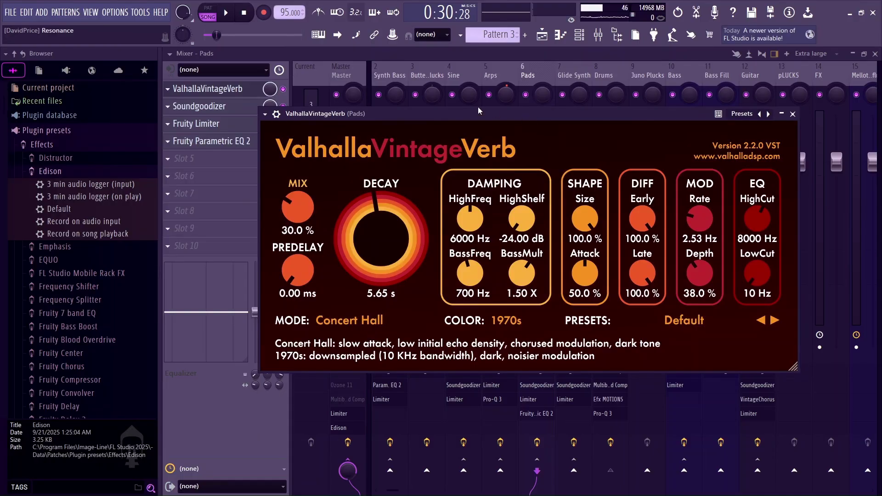
key(space)
drag(618, 117, 568, 228)
key(space)
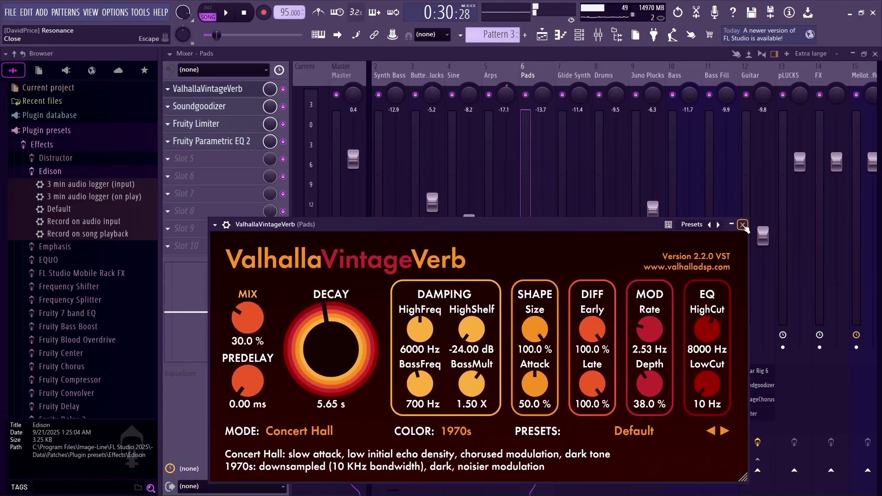
click(743, 224)
Check the Pads track's Fruity Parametric EQ 2, place it ahead of Fruity Limiter in the effect chain, and replay the pads
click(223, 141)
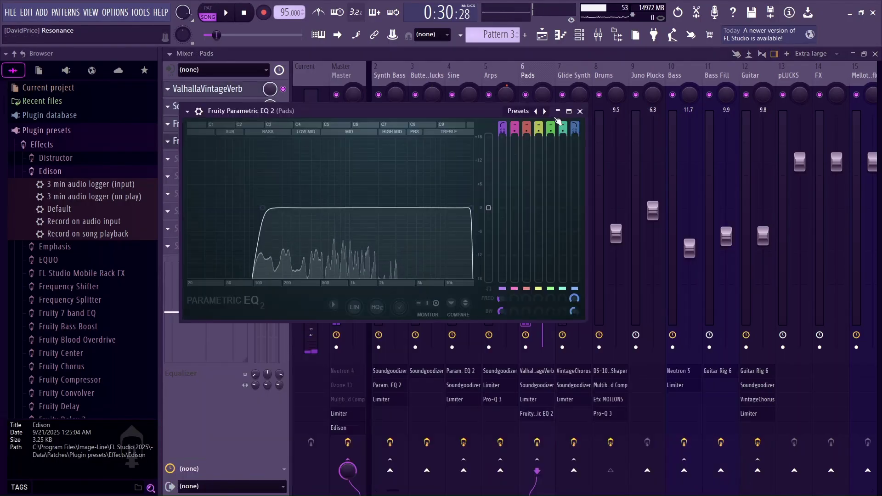
click(580, 111)
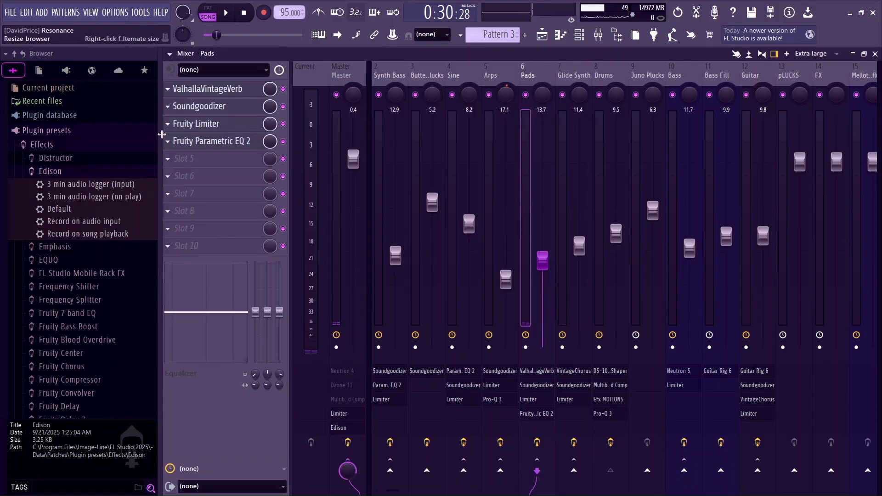
drag(216, 123, 224, 140)
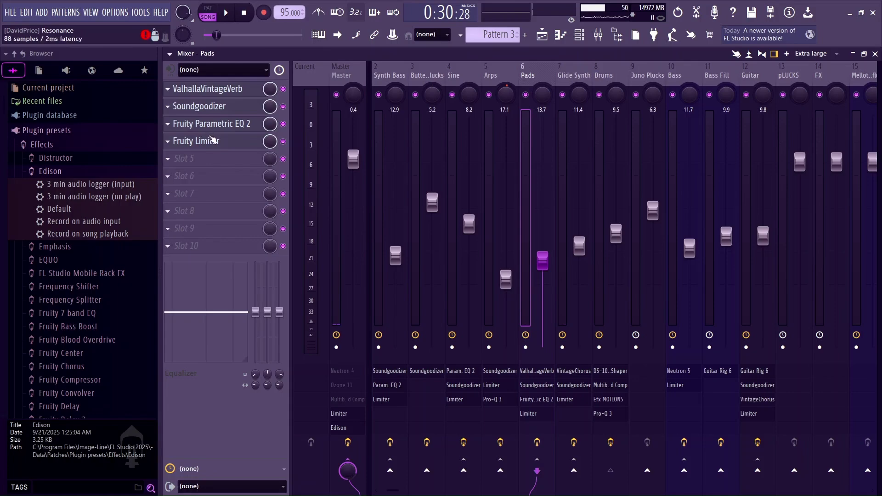
key(space)
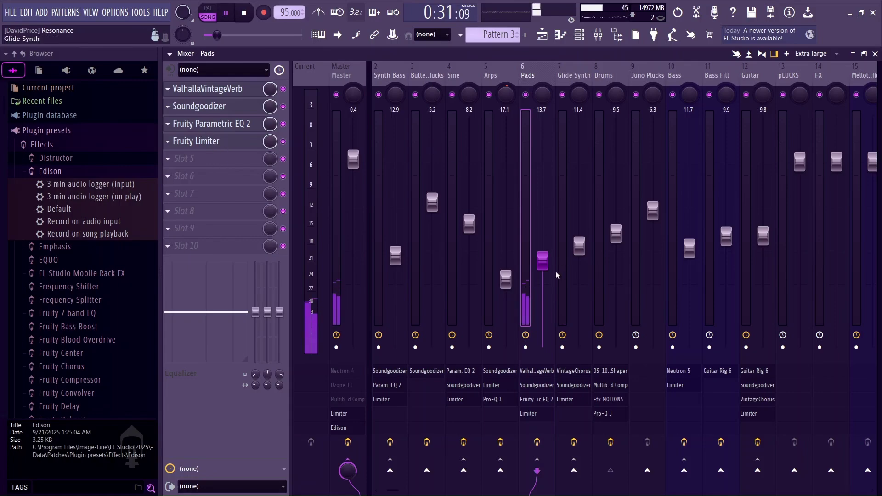
key(space)
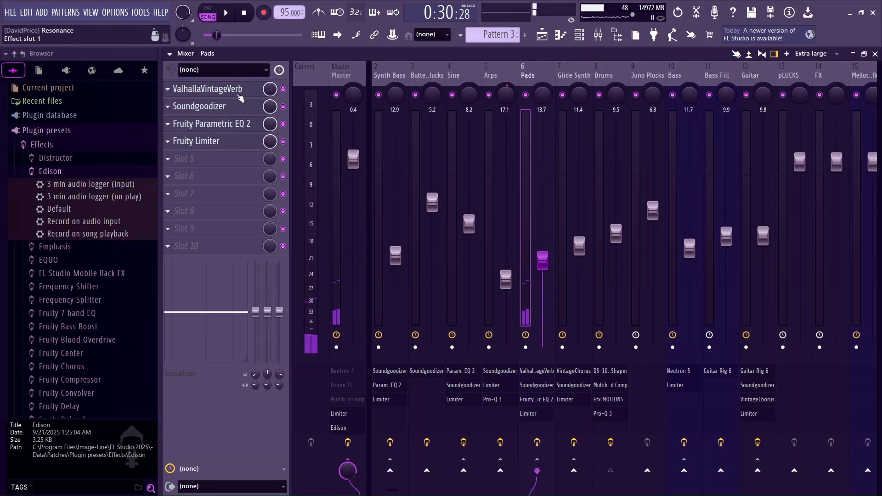
Reopen ValhallaVintageVerb on the Pads mixer track and look over the instrument list in the channel rack
click(230, 89)
drag(520, 214, 522, 112)
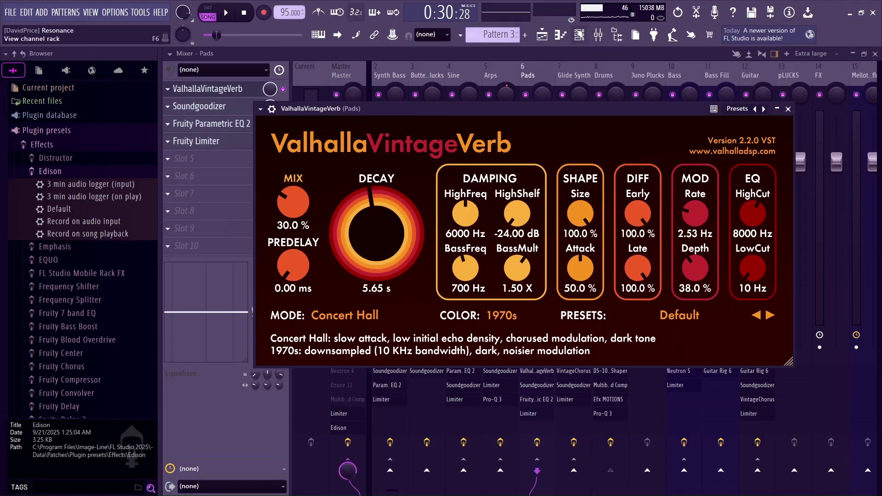
click(579, 35)
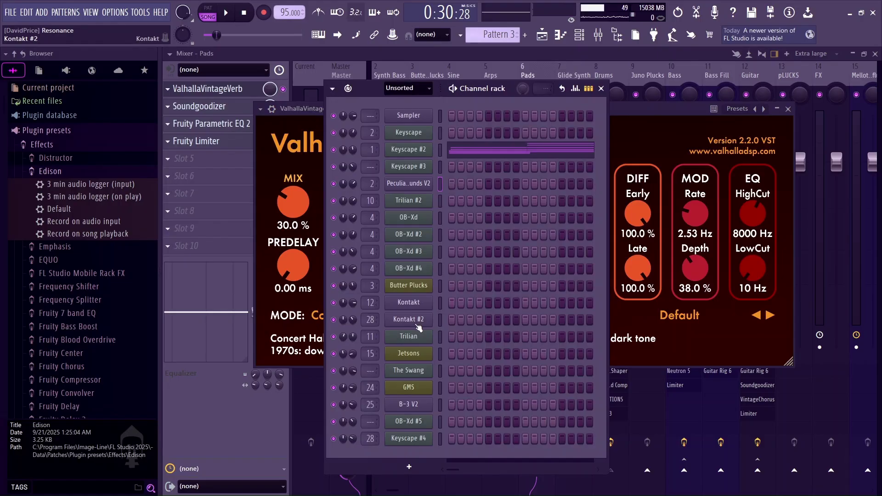
click(671, 147)
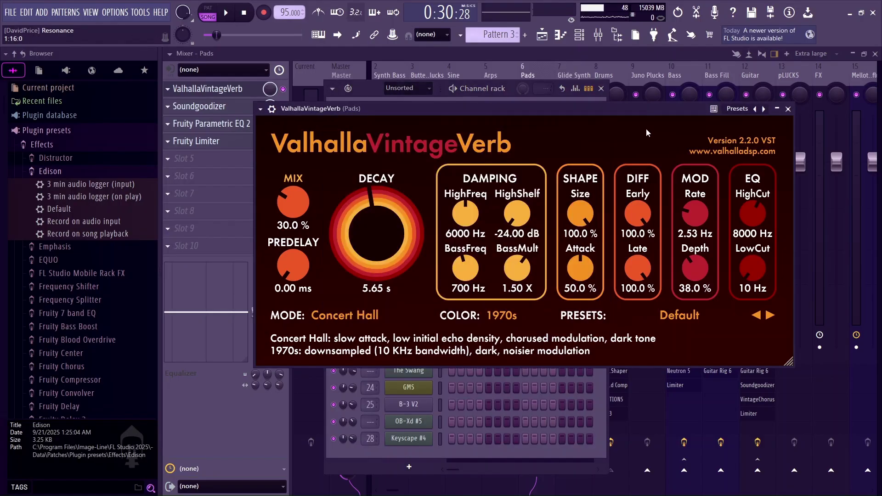
click(601, 90)
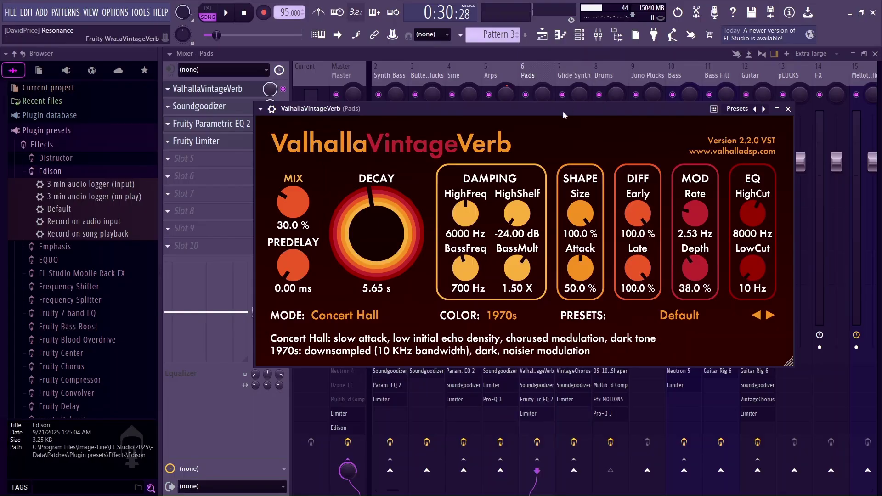
Play the pads from bar 13 with the ValhallaVintageVerb settings in view, close the plugin, and stop playback
drag(563, 111, 561, 81)
key(space)
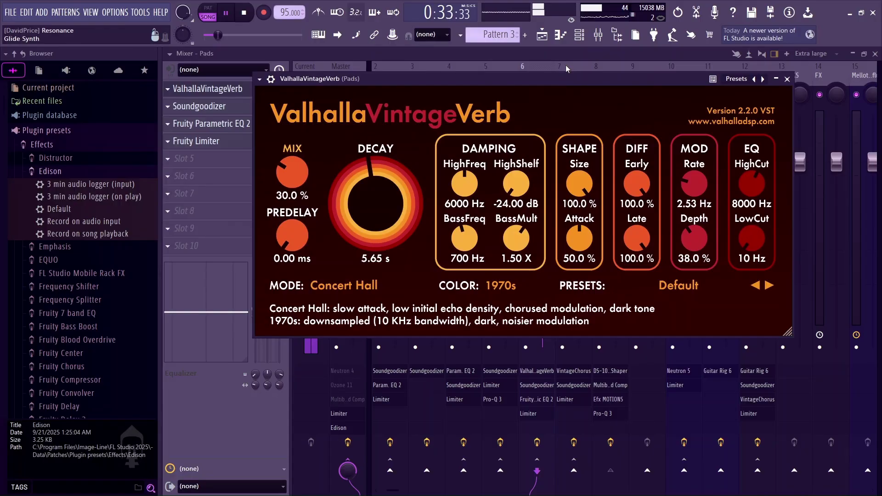
drag(569, 73, 608, 63)
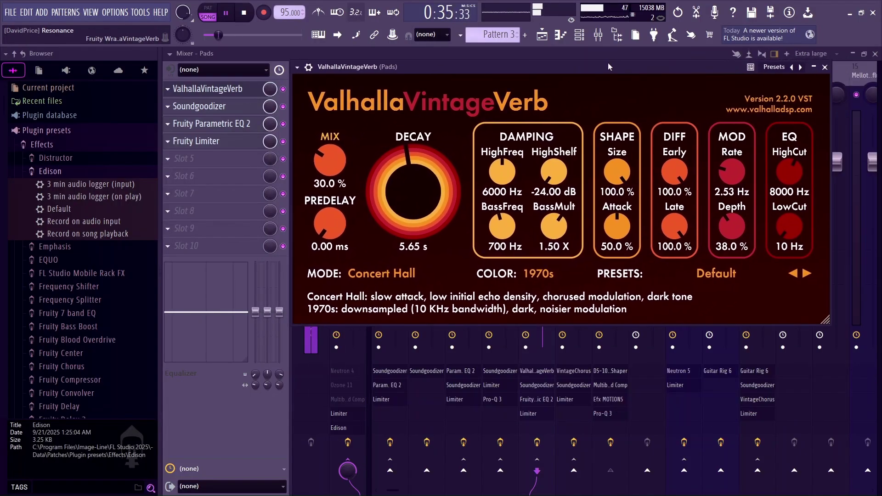
click(825, 68)
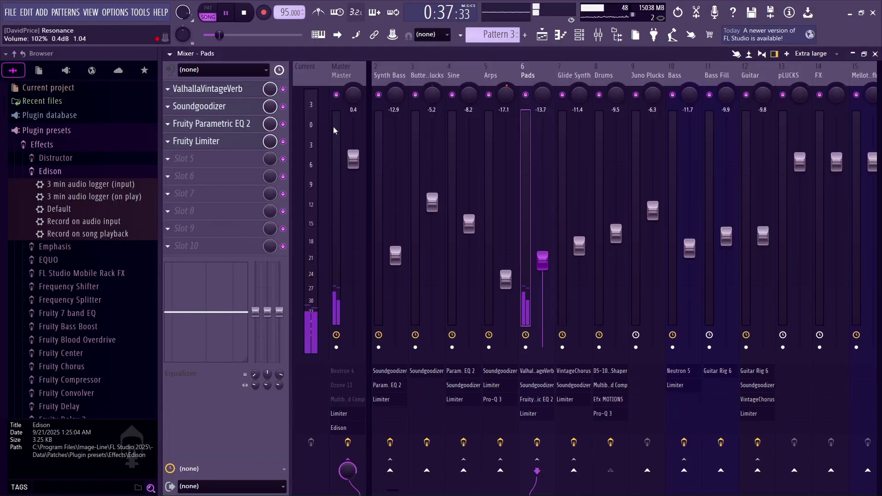
key(space)
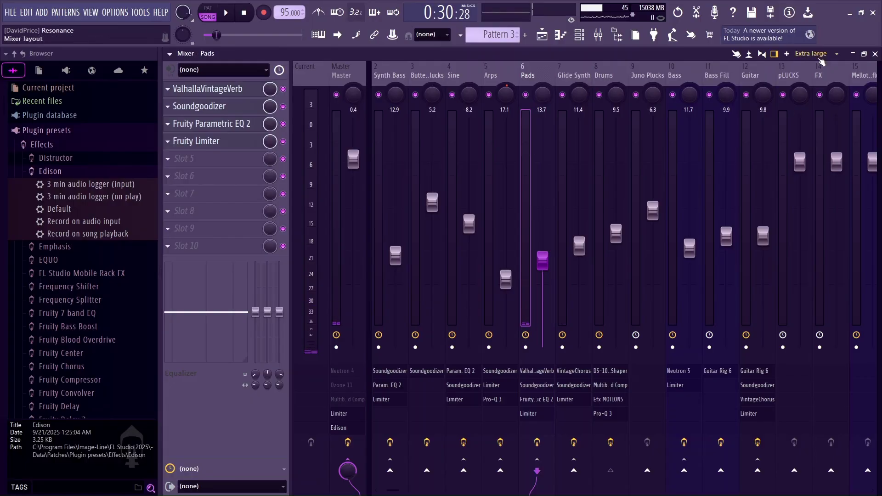
Mute Pad 1 and Pad 2, unmute the Guitar Strum track, and briefly play its Pattern 16 clip with the channel rack open
click(875, 53)
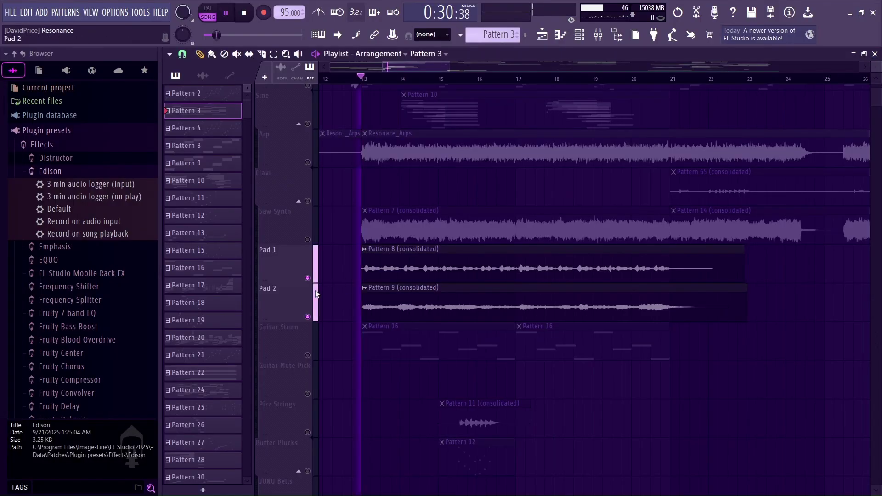
click(308, 317)
click(307, 278)
click(307, 355)
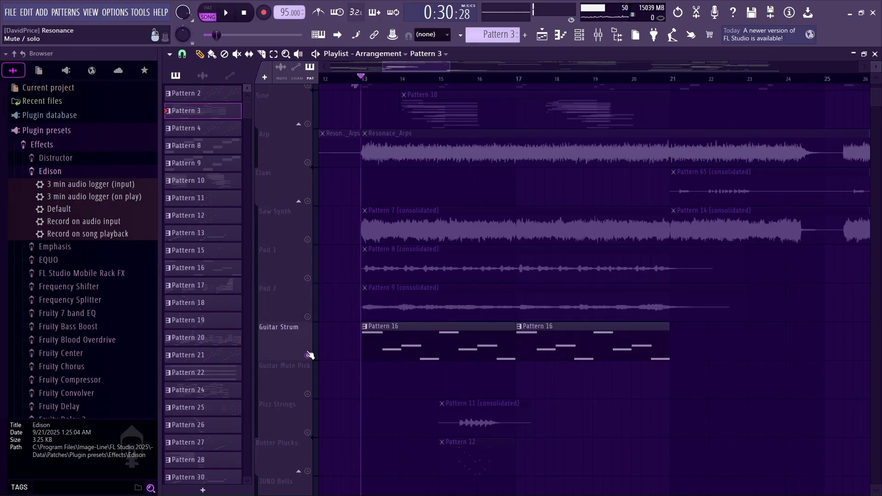
key(space)
key(F6)
key(space)
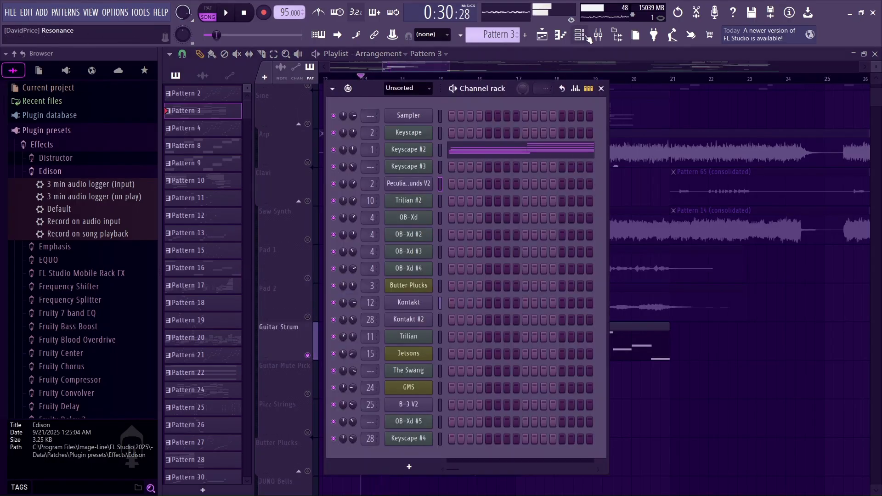
Play the guitar strum while viewing the Kontakt channel's Midi Soul Guitars instrument, save the project, and close Kontakt
key(space)
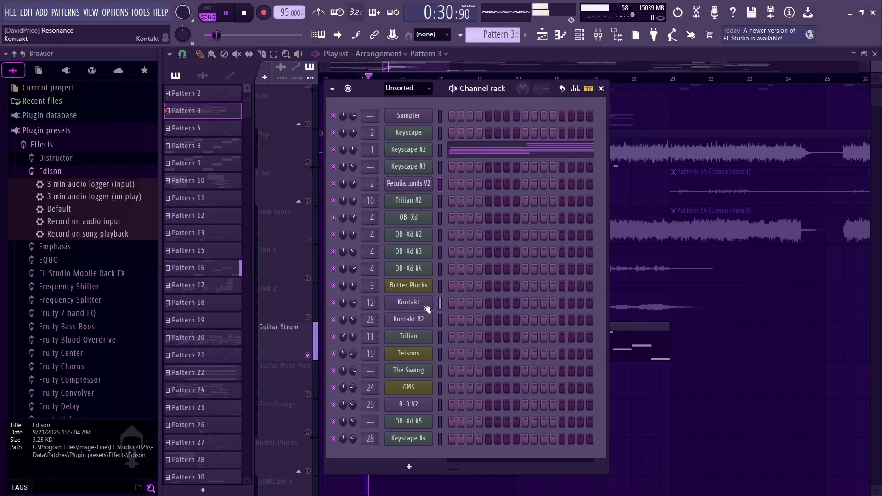
click(425, 307)
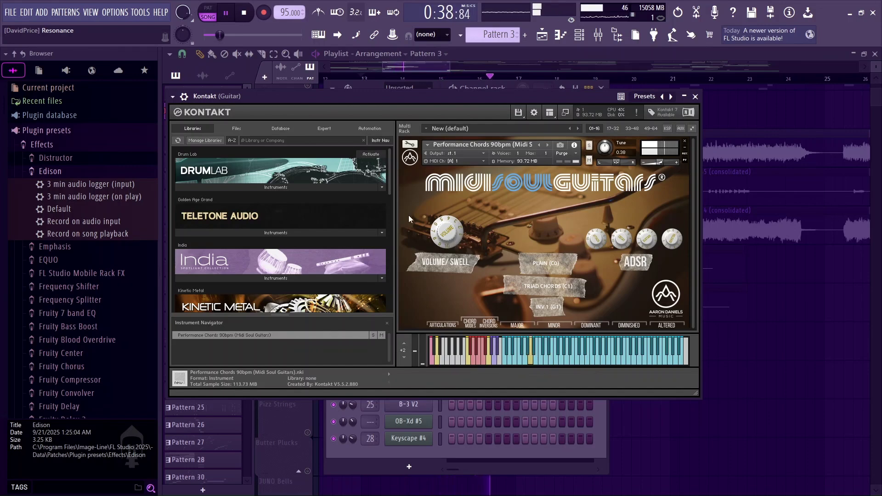
drag(492, 100, 546, 79)
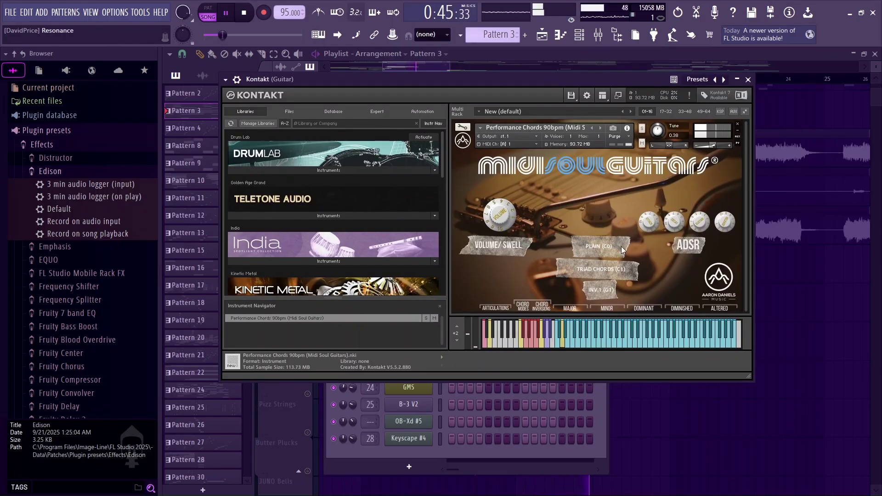
key(space)
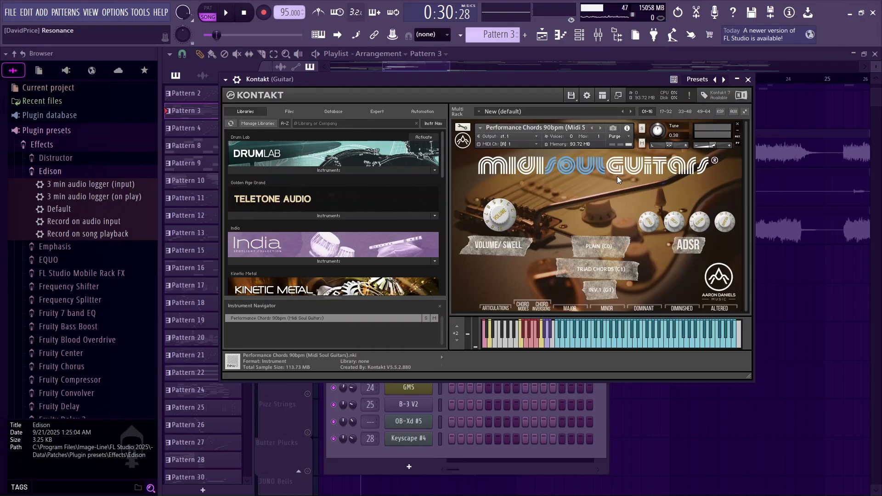
key(ctrl+s)
click(748, 79)
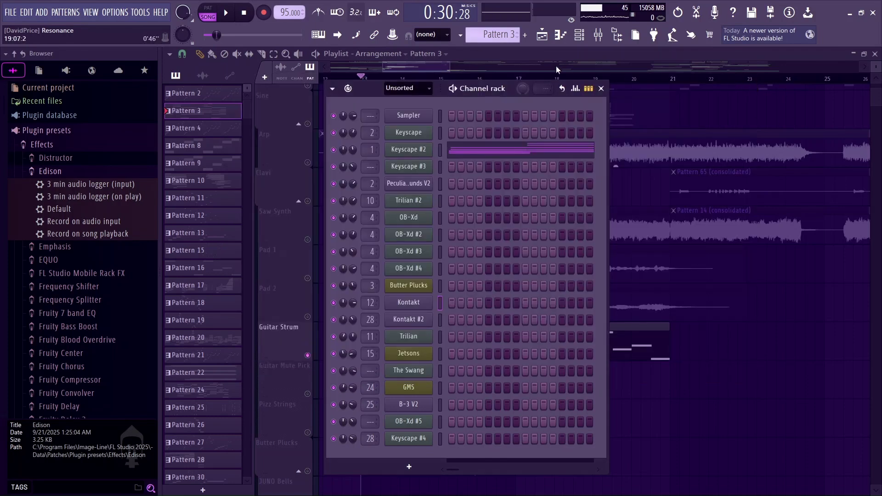
Play the guitar while viewing Guitar Rig 6 with its Basic Jazz Amp preset on the Guitar mixer track, stop, and close both windows
click(606, 36)
key(space)
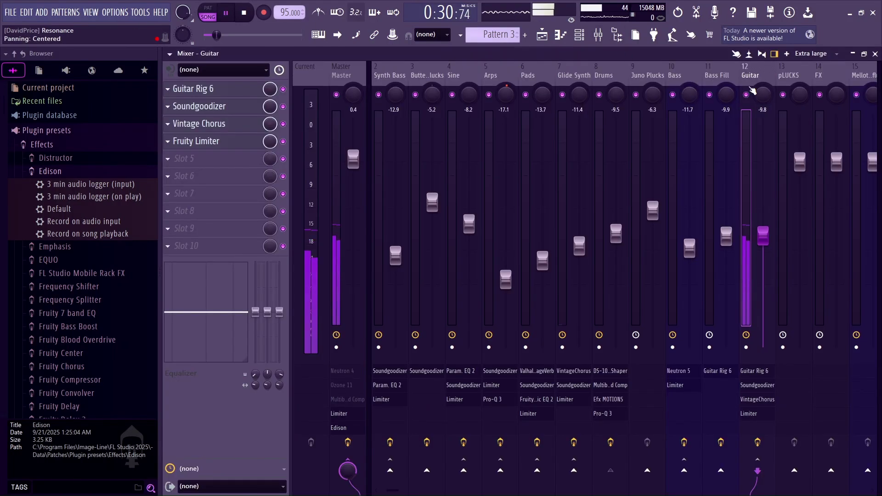
click(235, 92)
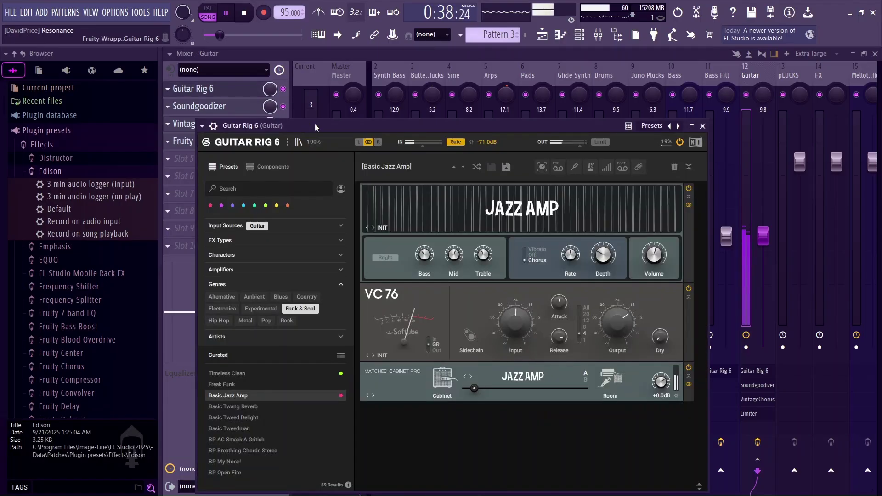
drag(315, 123, 361, 63)
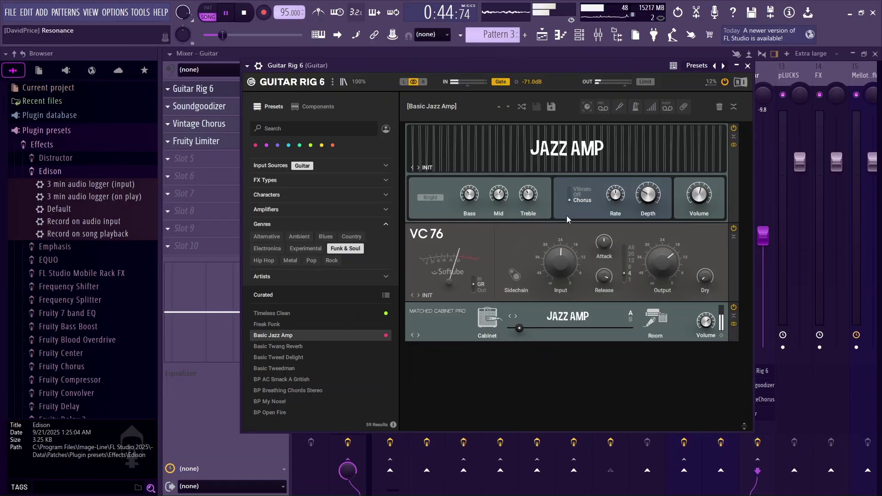
click(747, 66)
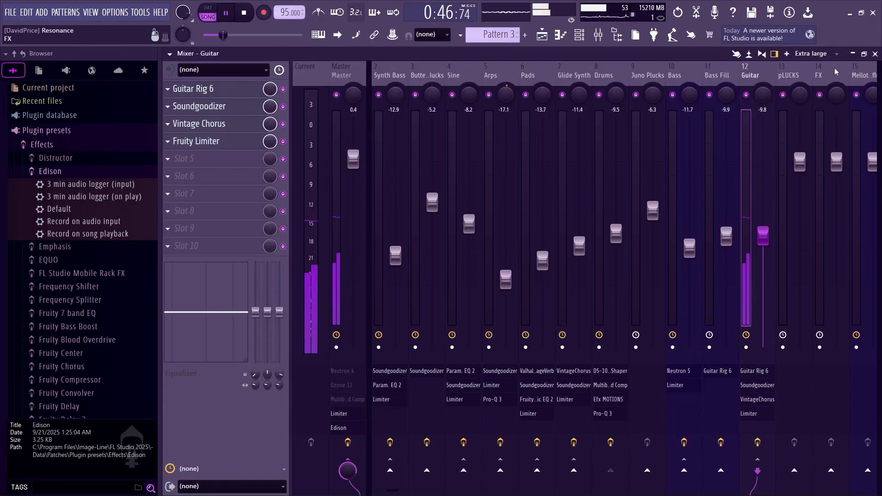
key(space)
click(874, 54)
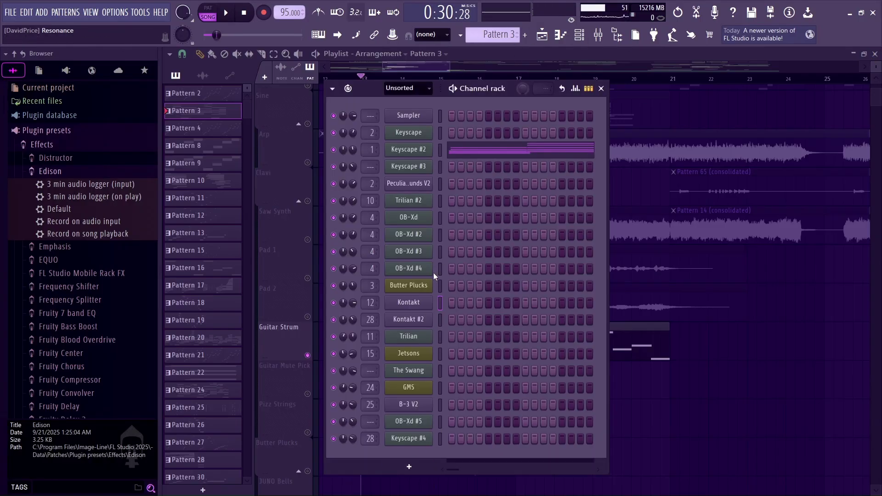
Reopen the Kontakt Midi Soul Guitars instrument, try its chord inversion keyswitches, play the strum pattern with them in view, and close Kontakt
click(420, 304)
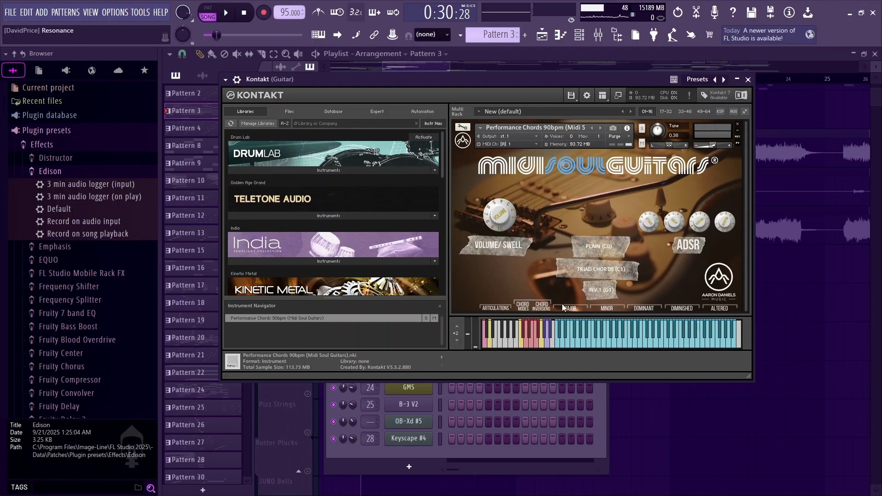
click(548, 344)
key(space)
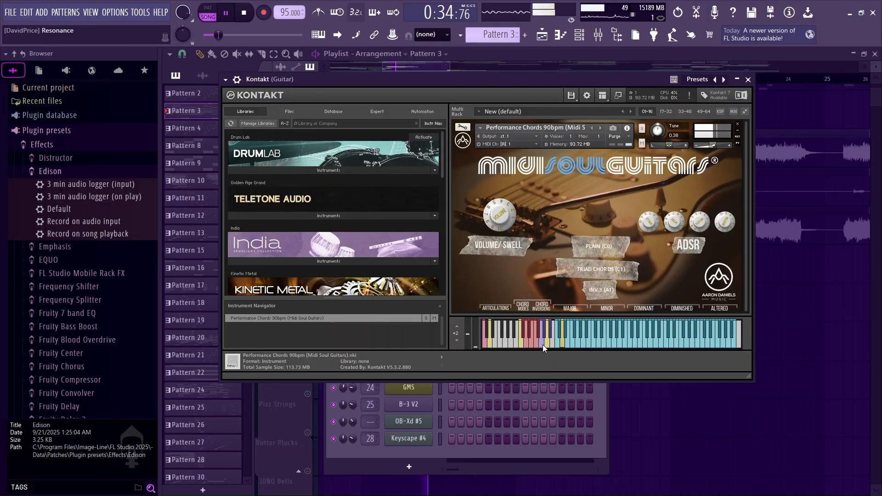
key(space)
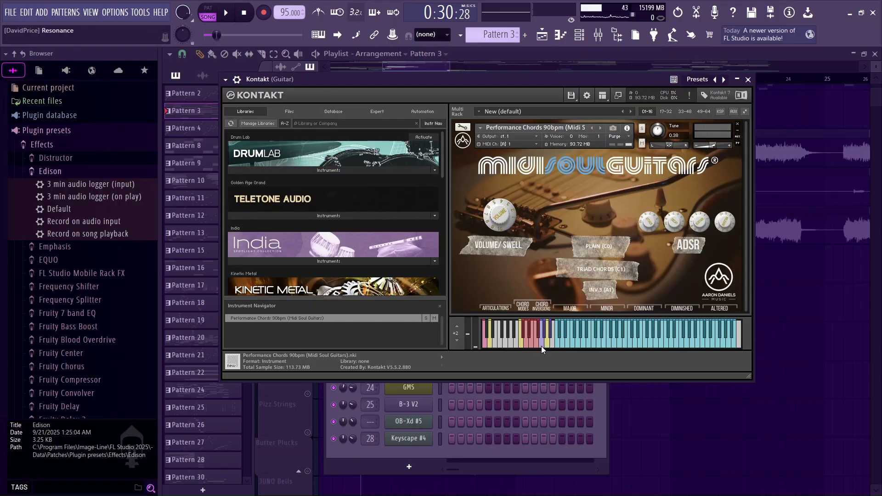
click(541, 345)
key(space)
click(747, 80)
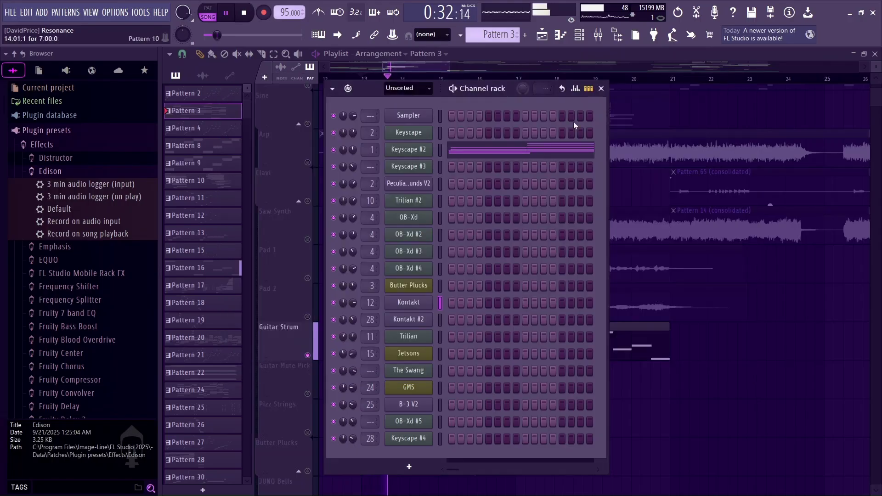
Close the channel rack, unmute the Pizz Strings track during playback, and stop playback
click(535, 65)
scroll(456, 354, down, 5)
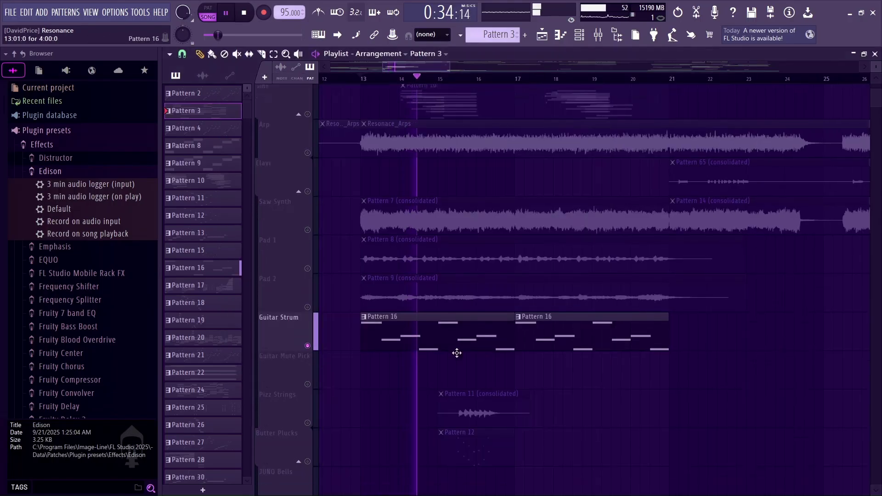
click(307, 239)
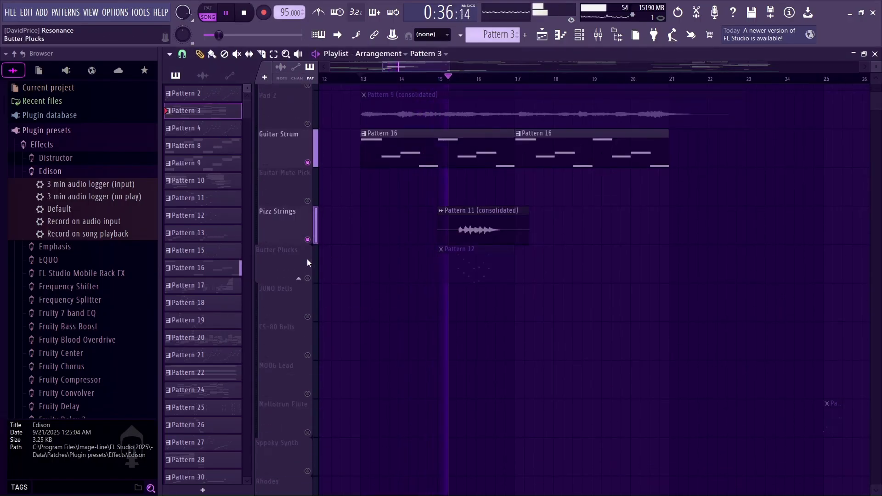
key(space)
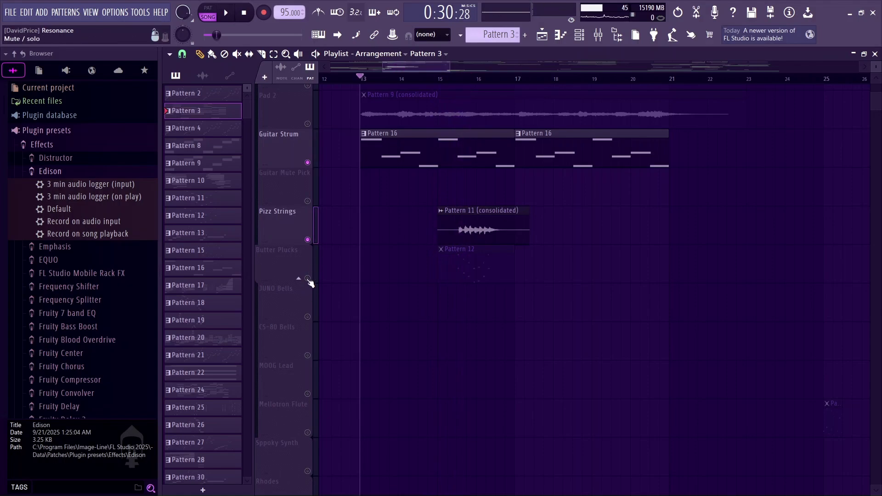
Unmute Butter Plucks, mute Pizz Strings, and briefly play the Pattern 12 clip from just after bar 15
scroll(310, 286, up, 4)
scroll(311, 288, up, 3)
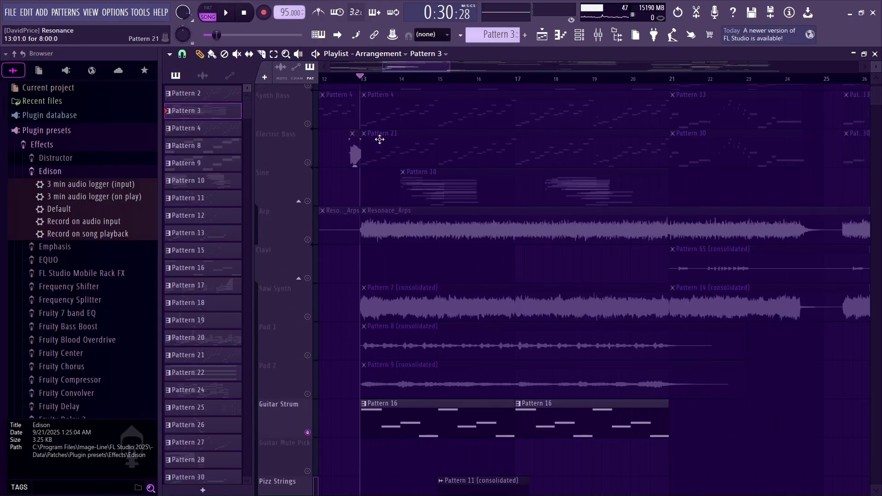
scroll(515, 295, down, 4)
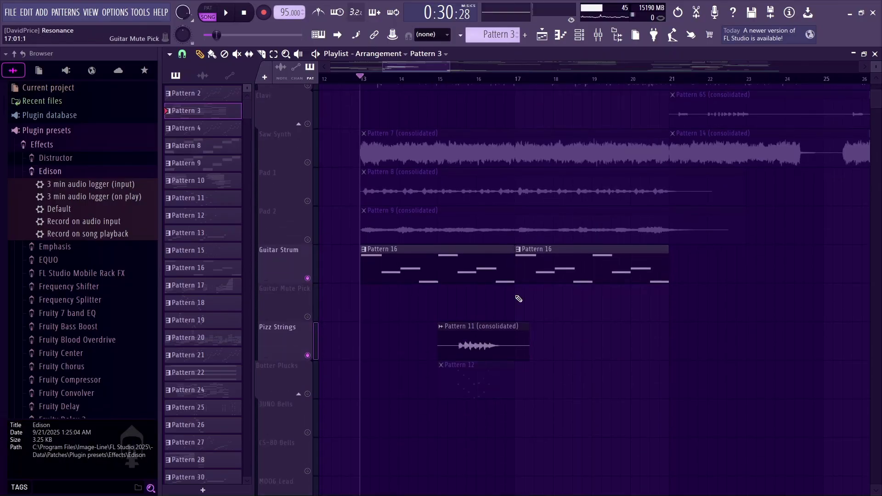
click(312, 395)
click(307, 354)
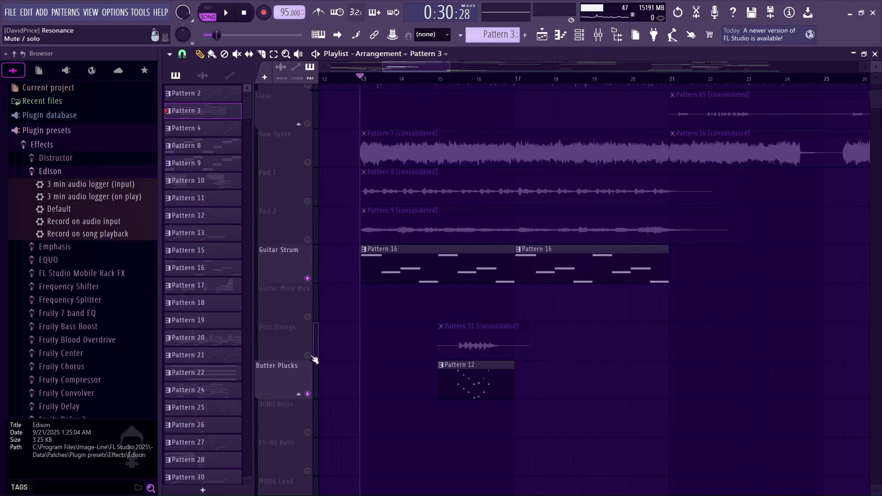
click(453, 78)
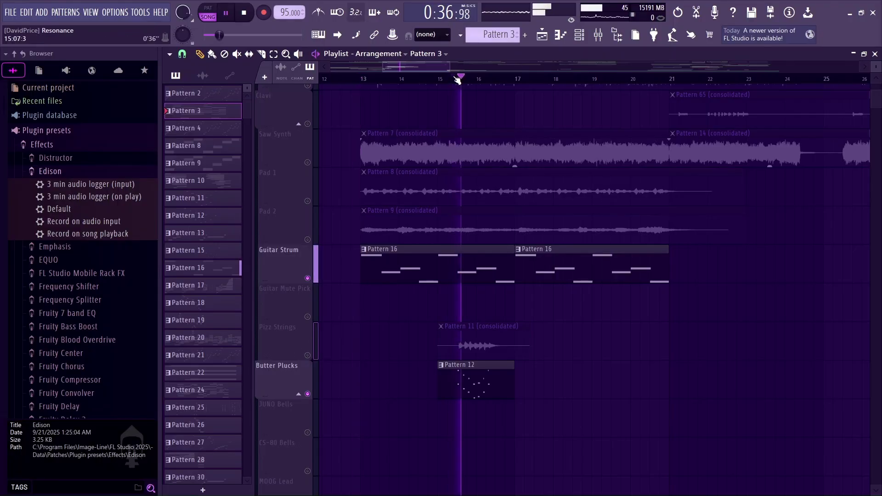
scroll(432, 337, down, 4)
key(space)
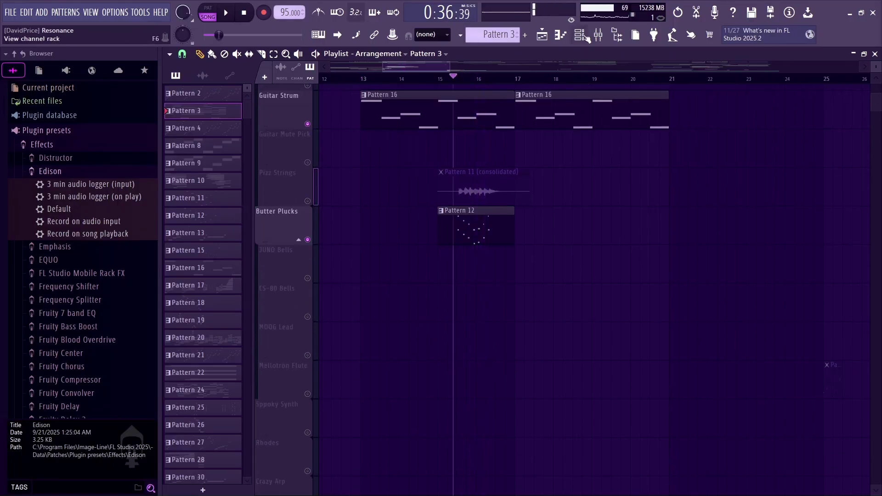
Mute Guitar Strum, unmute Pizz Strings, and briefly play it together with Butter Plucks
click(588, 39)
click(589, 39)
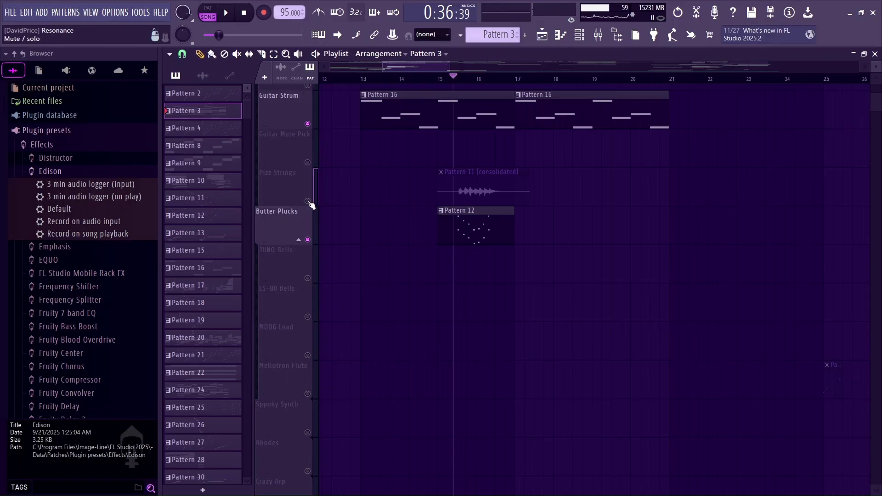
click(307, 240)
key(space)
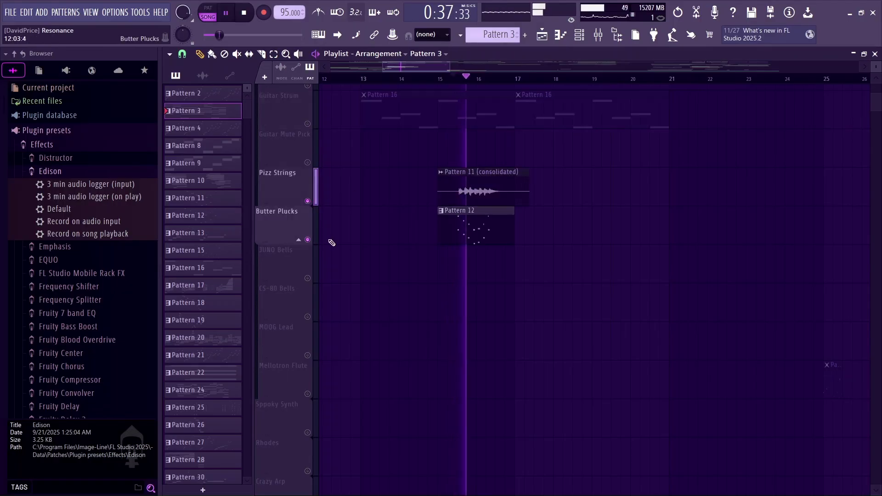
scroll(373, 282, up, 10)
key(space)
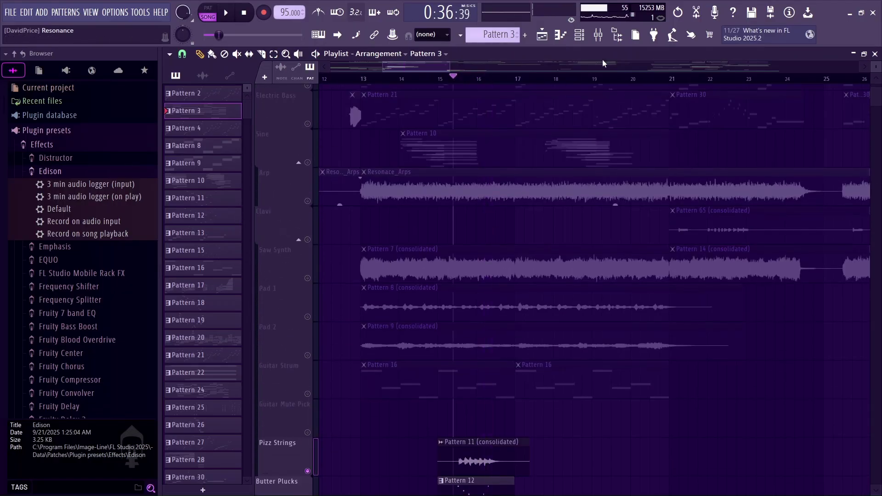
Replay Pizz Strings with Butter Plucks, stop playback, and mute both tracks
key(space)
scroll(315, 348, down, 10)
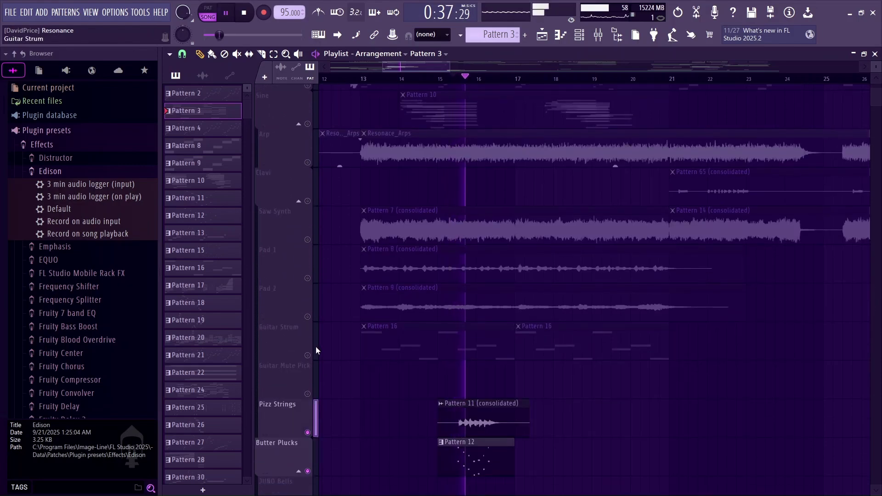
scroll(316, 346, up, 5)
key(space)
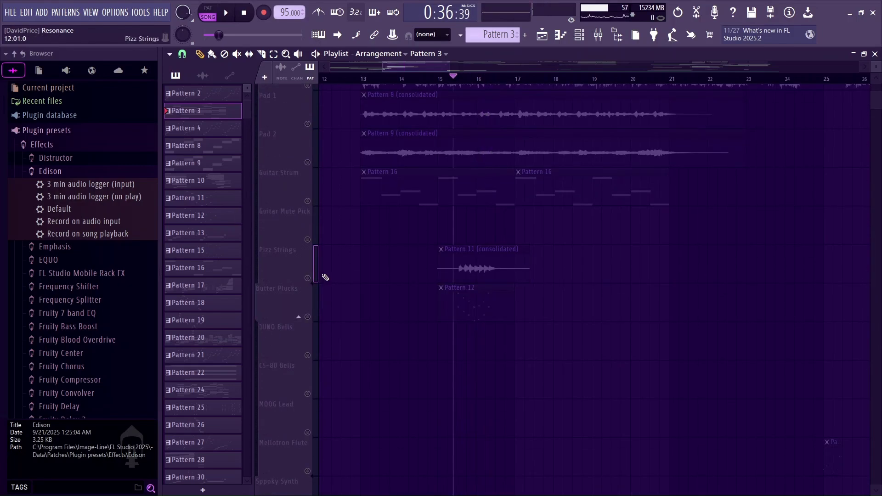
Unmute the Sine track and play its Pattern 10 clip from bar 14
scroll(311, 257, up, 7)
scroll(323, 359, down, 6)
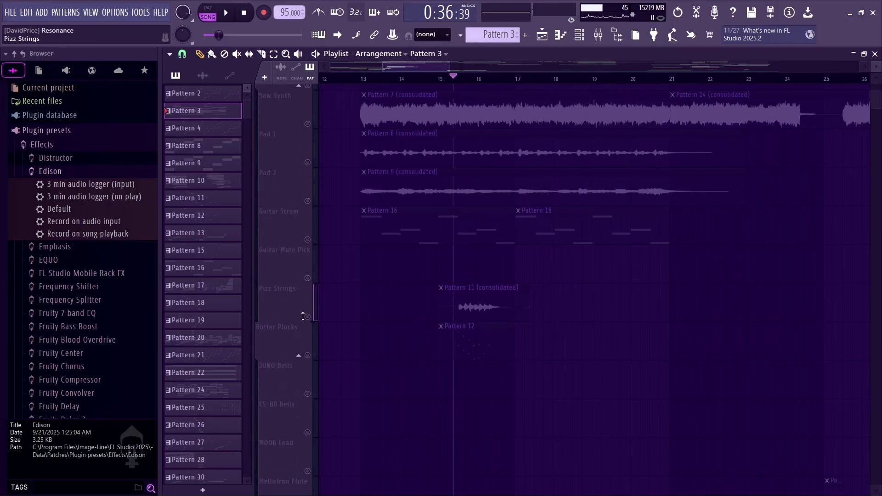
scroll(322, 321, up, 7)
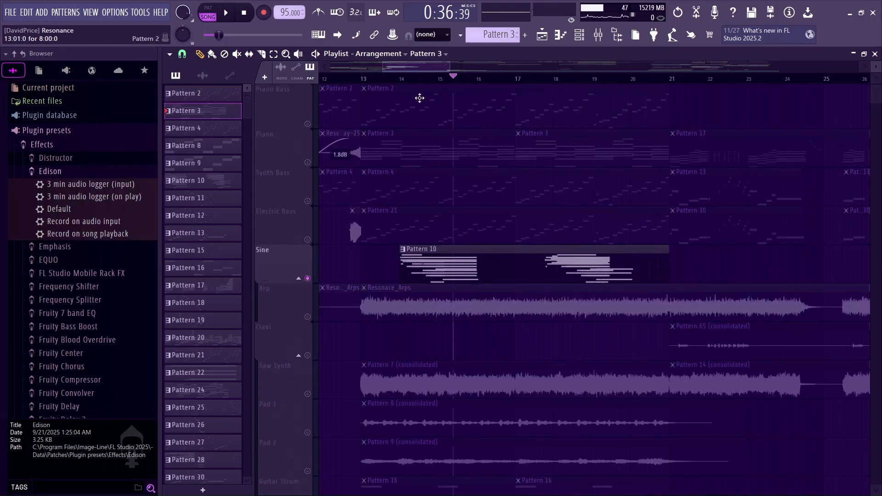
drag(415, 79, 405, 82)
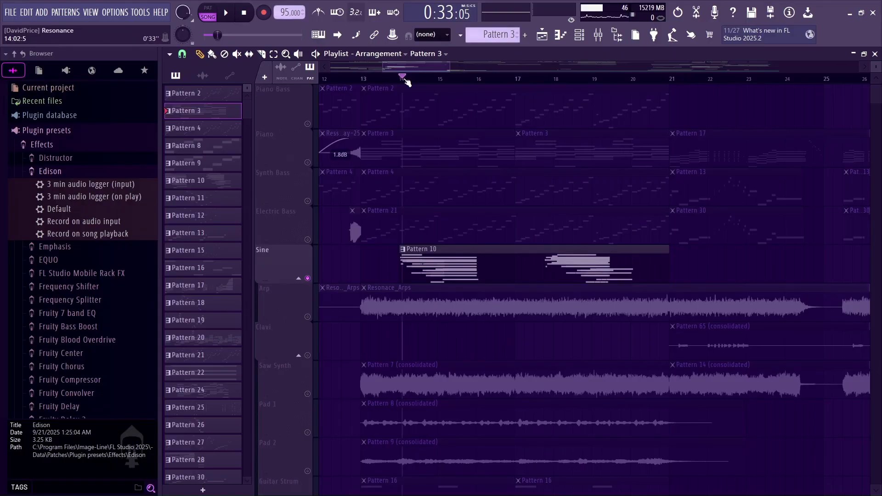
key(space)
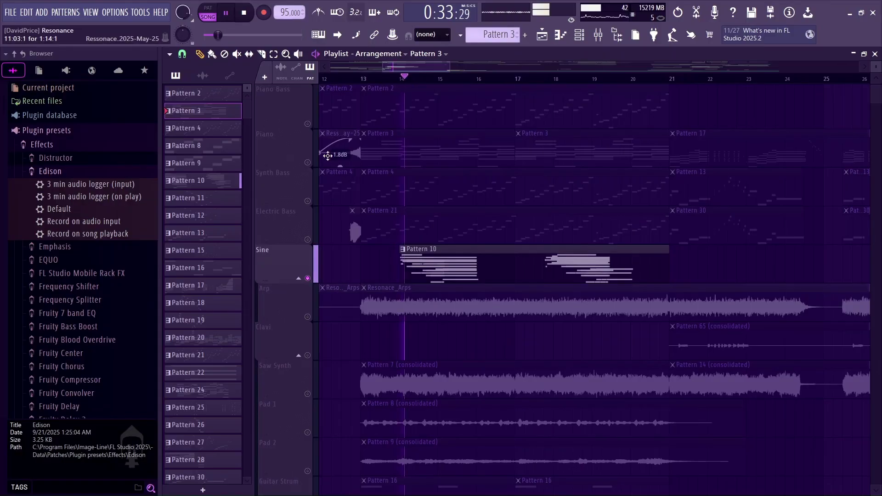
Unmute Piano Bass, Pizz Strings and Butter Plucks while the Sine track plays, and stop playback
click(308, 124)
scroll(478, 239, up, 1)
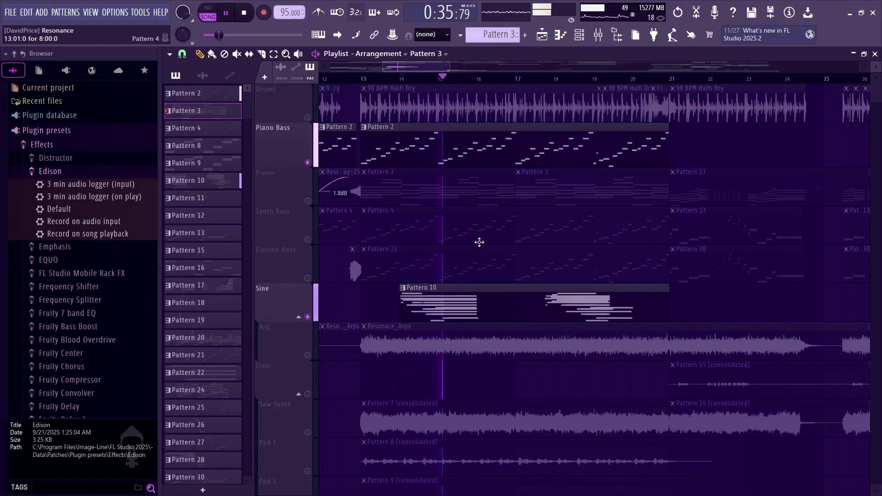
scroll(479, 239, down, 5)
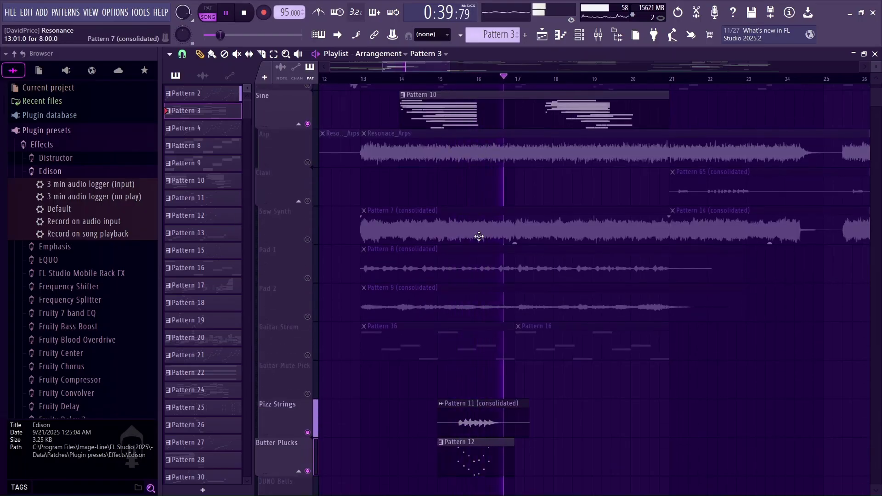
key(space)
Unmute the Drums track and start playback from bar 13
scroll(477, 239, down, 1)
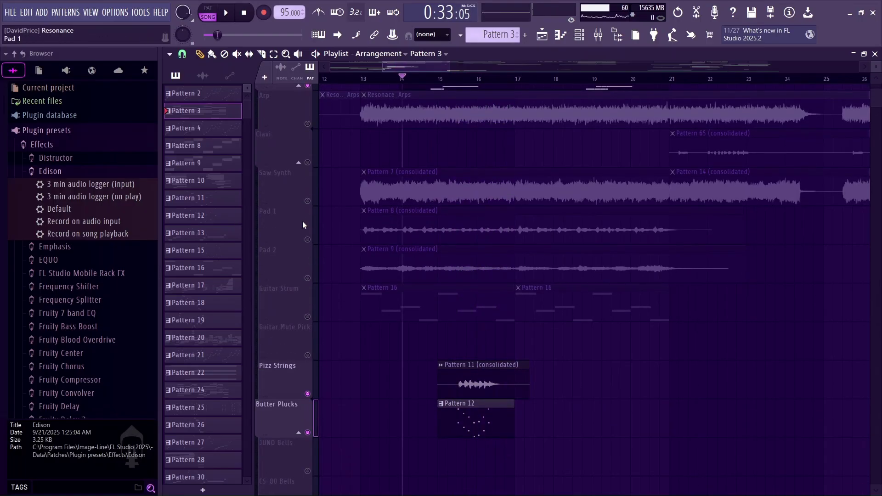
scroll(321, 362, down, 5)
scroll(322, 377, up, 11)
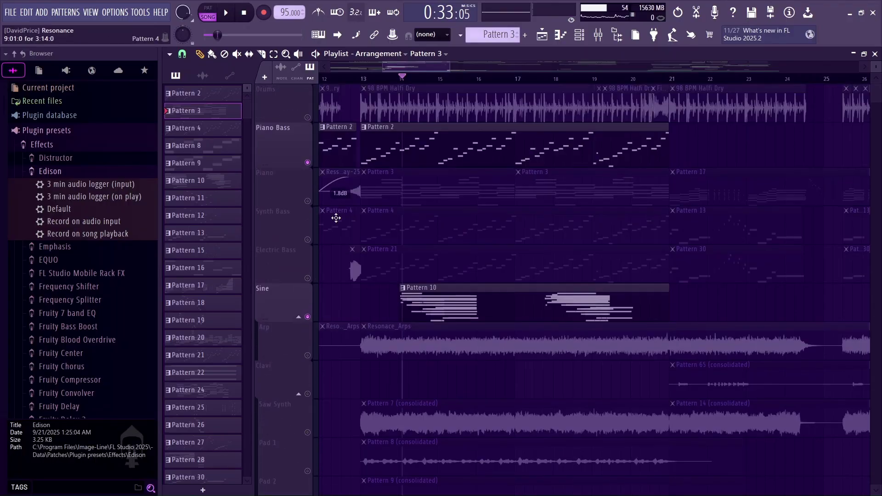
click(315, 113)
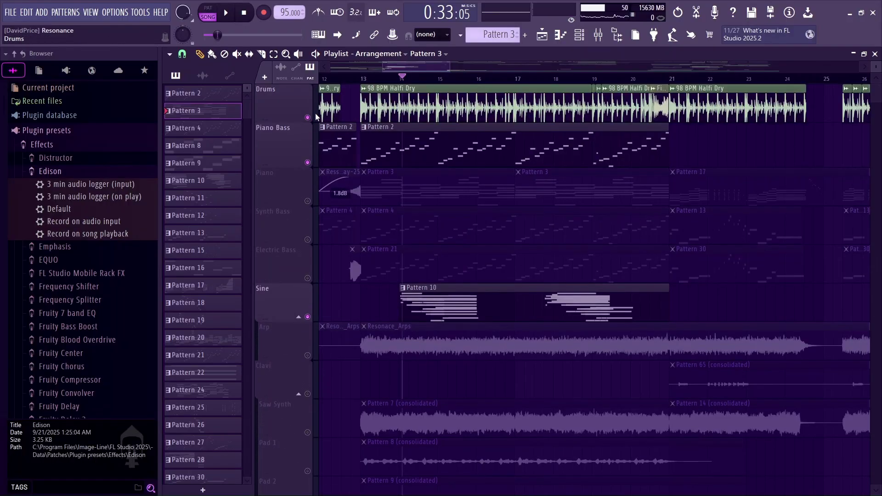
click(363, 79)
key(space)
Unmute the Piano, Synth Bass and Electric Bass tracks during playback, stop, and return to the Pizz Strings and Butter Plucks tracks
click(308, 200)
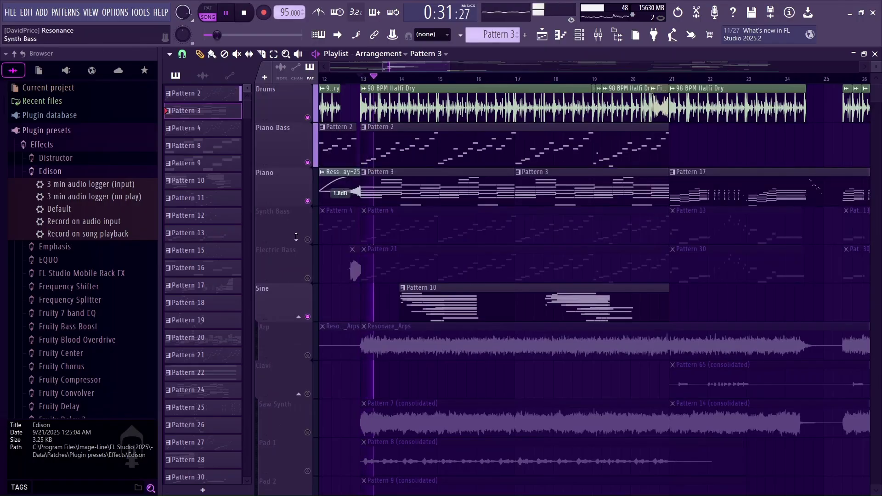
click(308, 240)
click(307, 277)
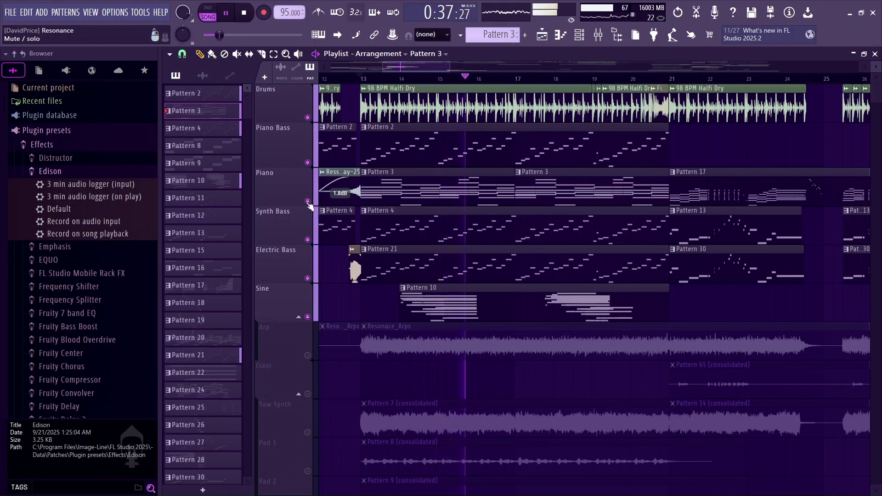
key(space)
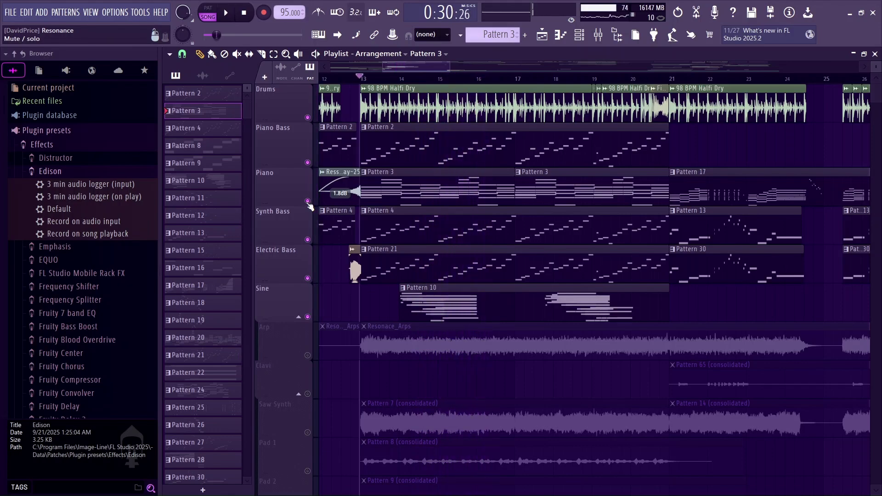
click(308, 201)
scroll(459, 261, down, 6)
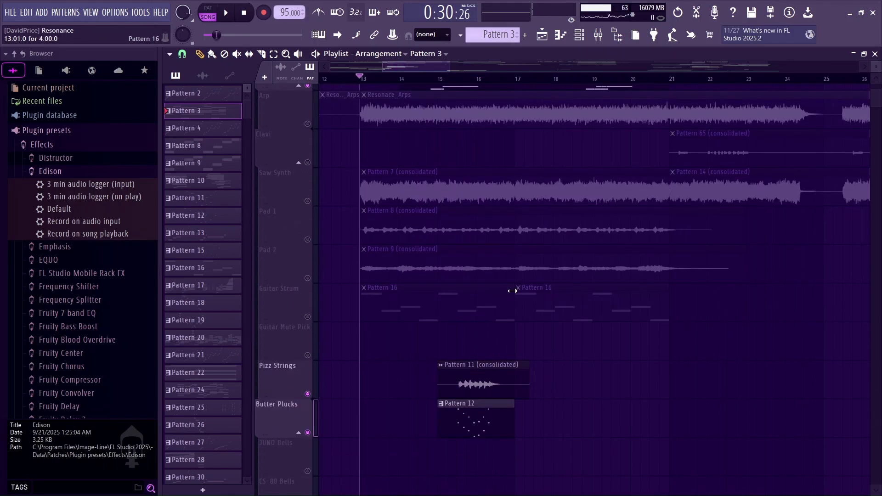
Start playback from just before bar 15 and unmute the Piano track while the song plays
scroll(506, 291, down, 7)
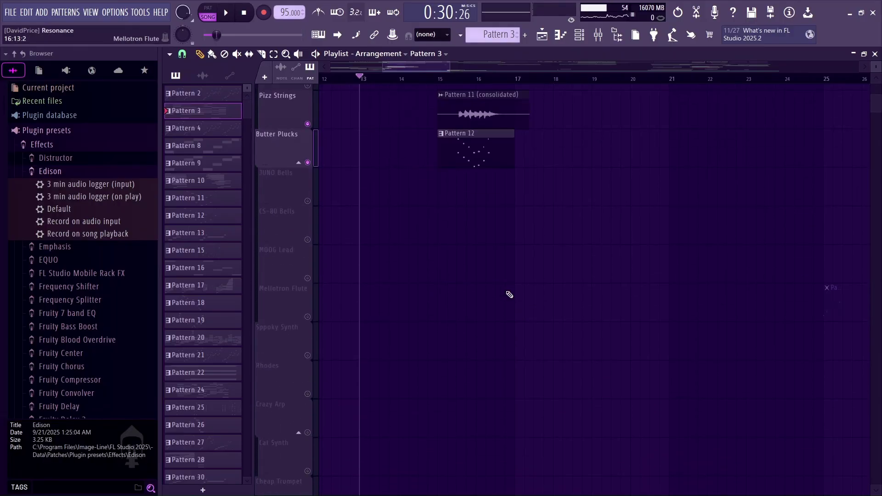
drag(450, 67, 503, 67)
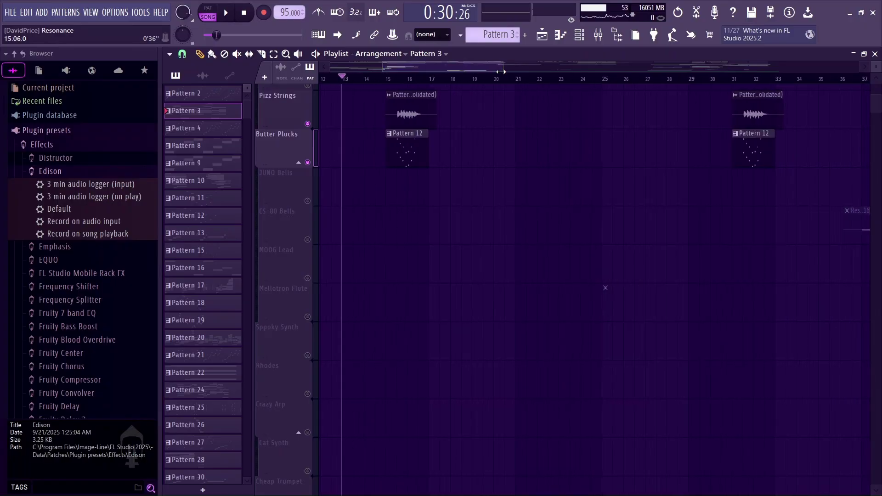
scroll(471, 182, up, 2)
scroll(470, 180, up, 3)
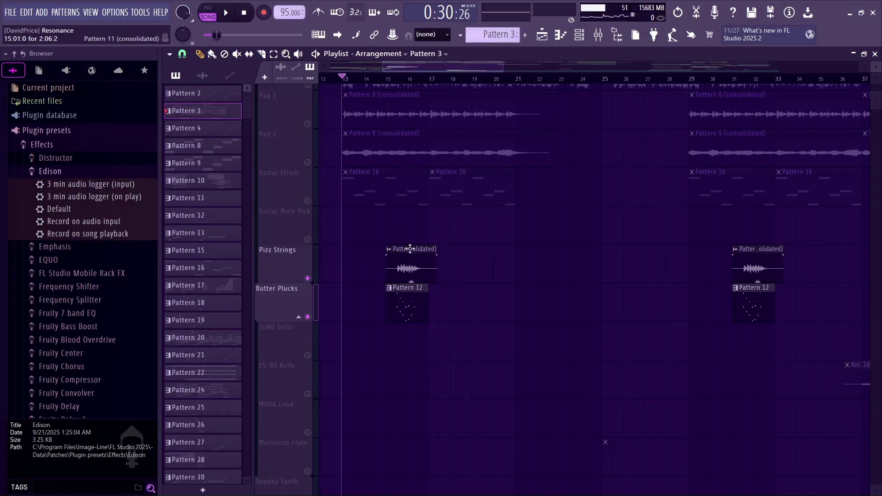
scroll(409, 199, up, 4)
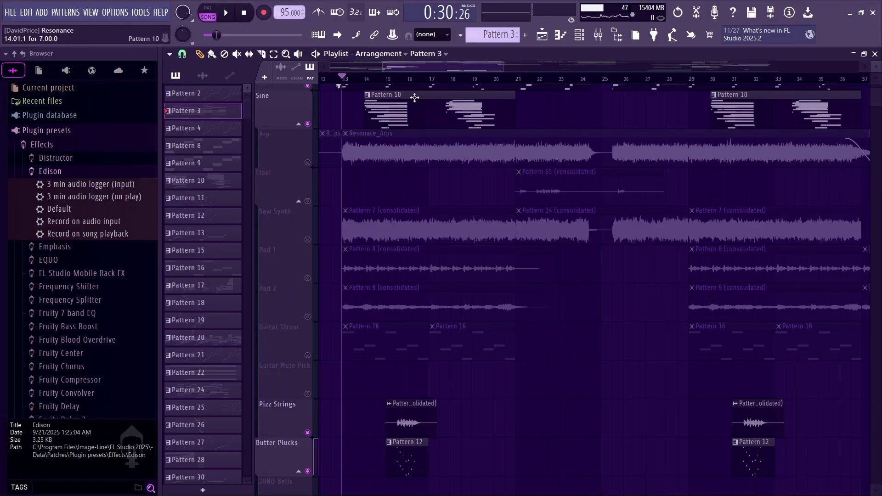
click(388, 81)
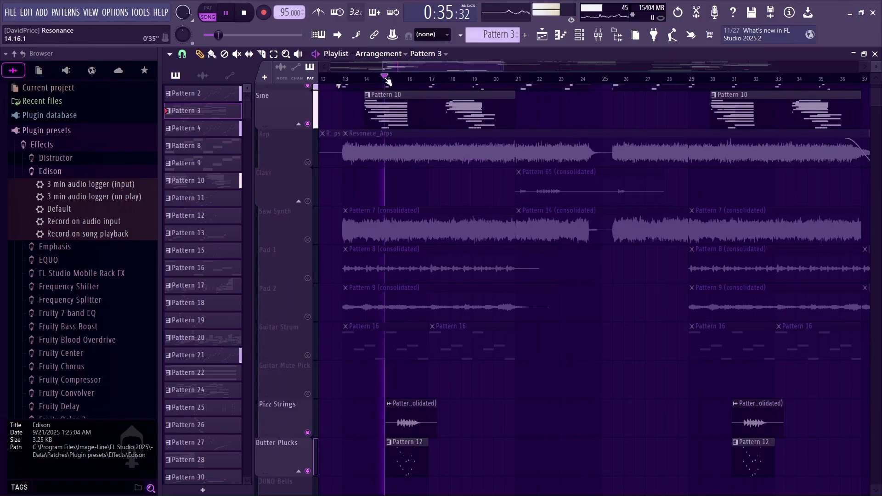
scroll(525, 244, up, 4)
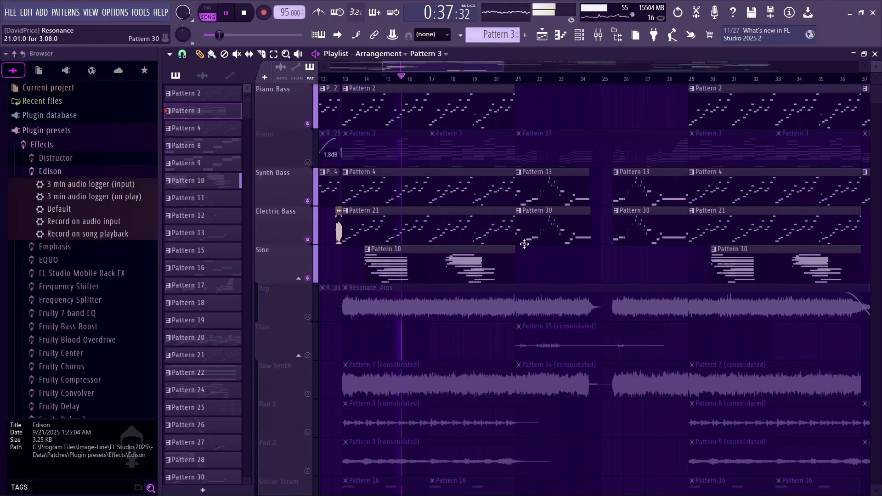
click(307, 162)
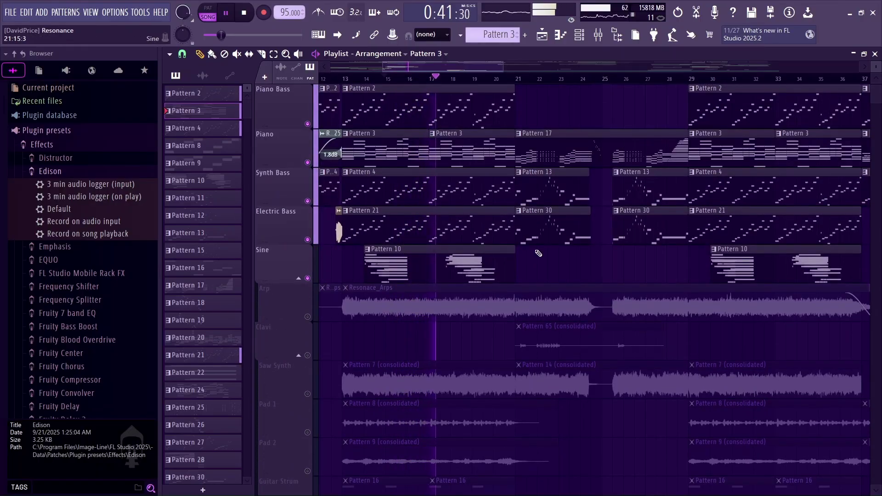
Unmute the Arp, Saw Synth, Pad 1 and Pad 2 tracks during playback
scroll(538, 253, down, 2)
click(307, 239)
click(308, 317)
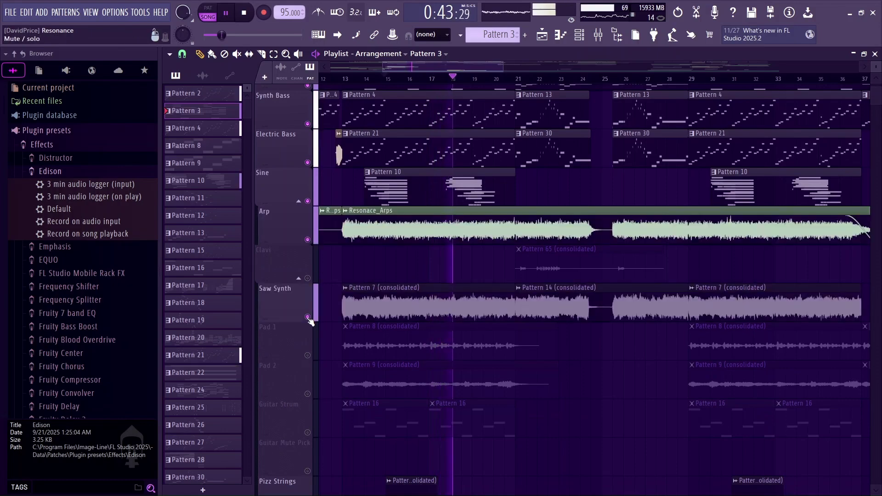
click(307, 355)
click(307, 393)
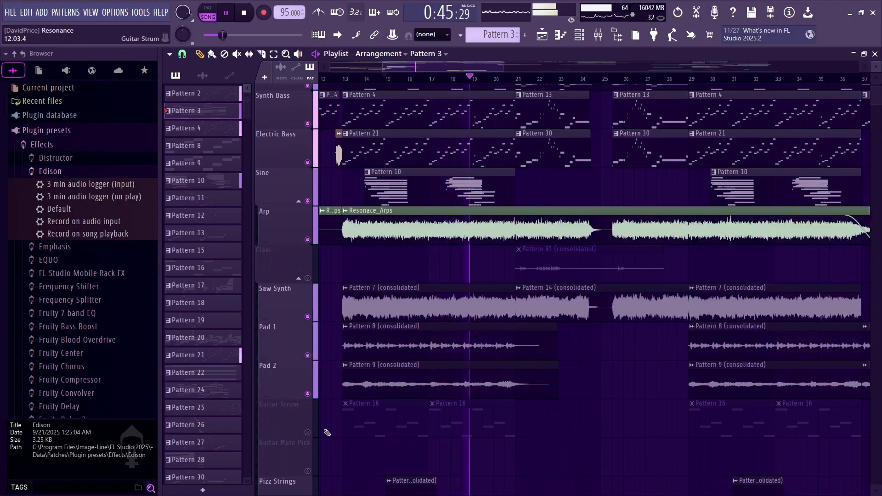
Stop playback, unmute the Guitar Strum track, and play the layered section from bar 13 before stopping again
key(space)
click(307, 432)
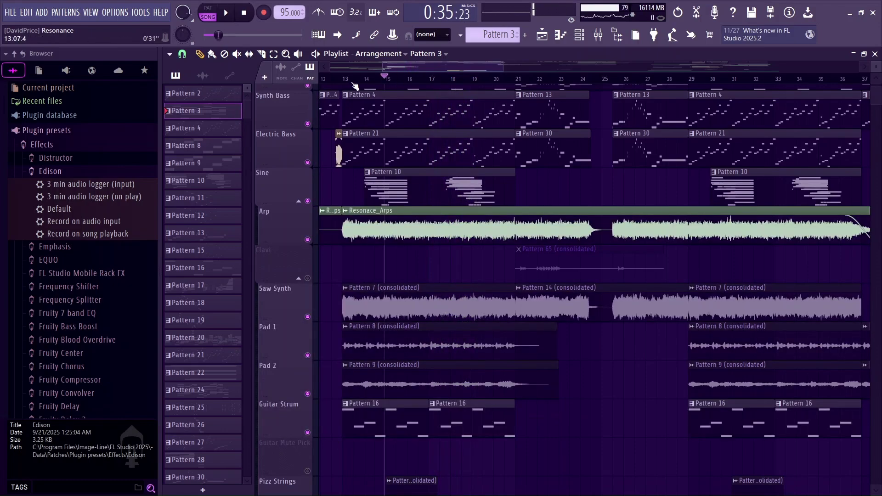
key(space)
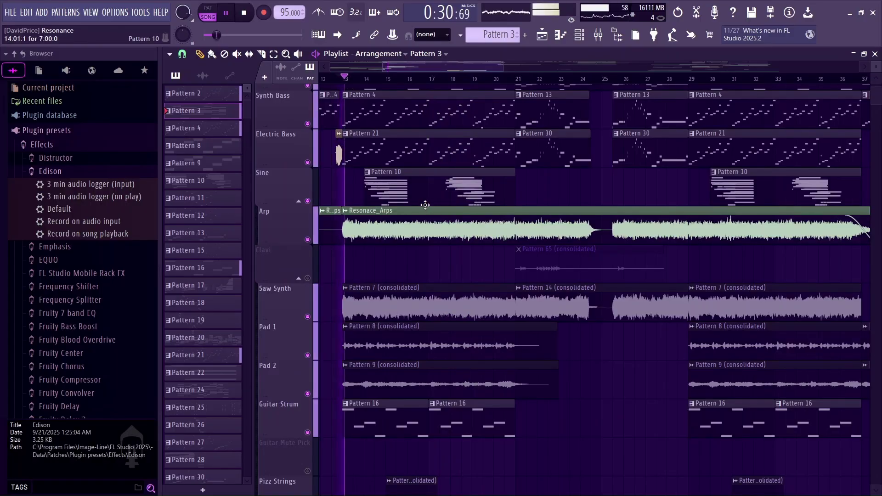
scroll(423, 205, up, 2)
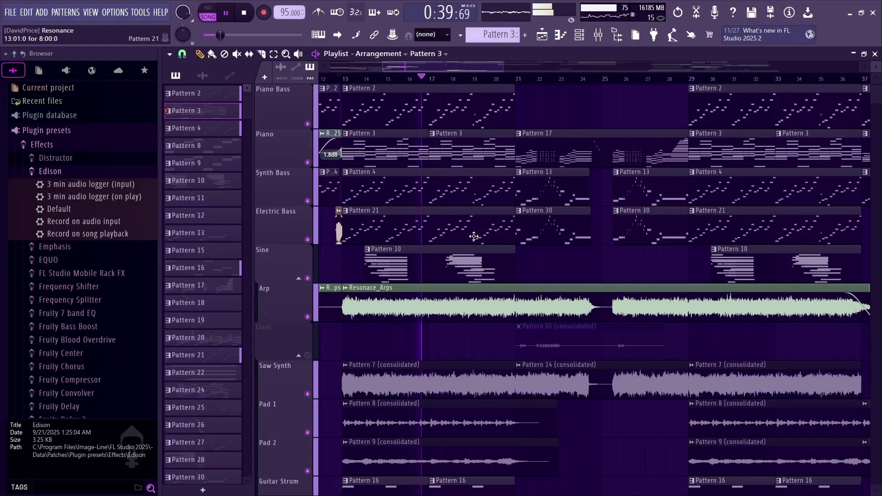
key(space)
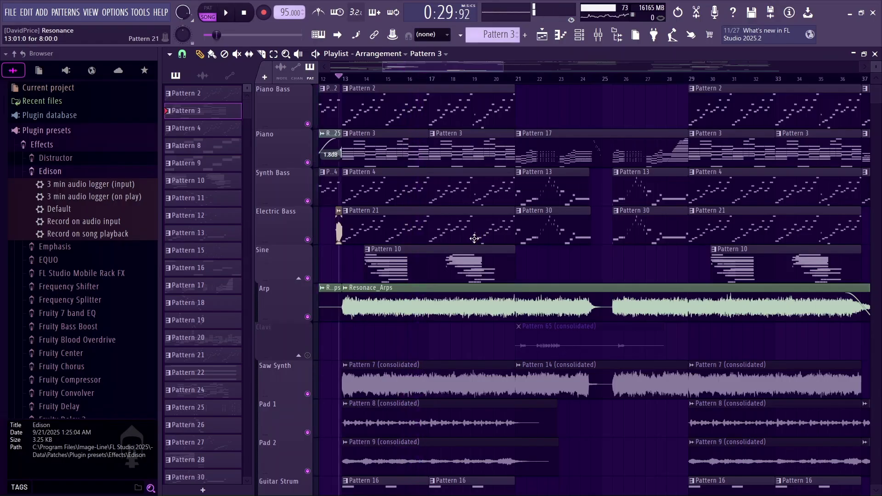
Move the playback position to just after bar 4 and solo the Drums track
scroll(474, 239, down, 7)
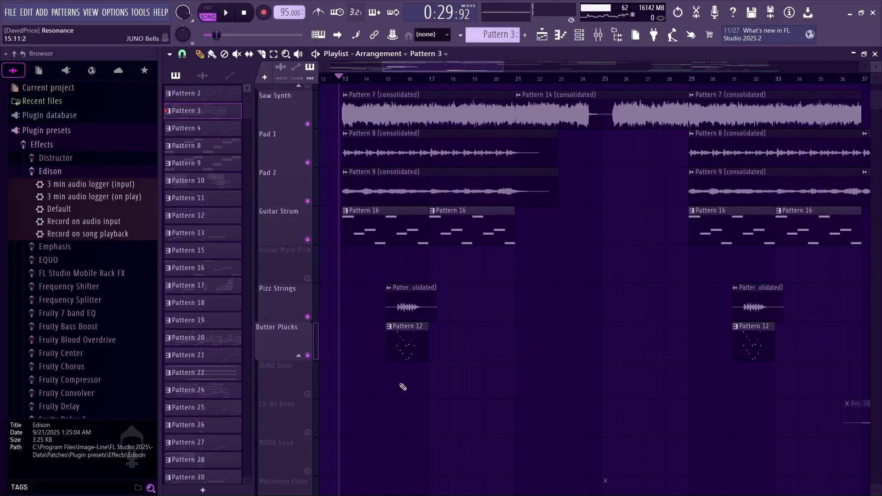
scroll(457, 320, down, 5)
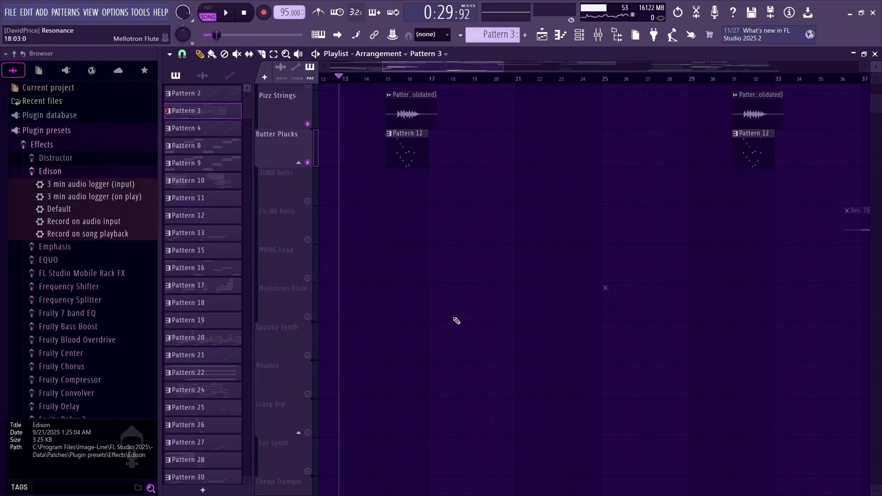
scroll(465, 311, up, 8)
scroll(468, 296, up, 5)
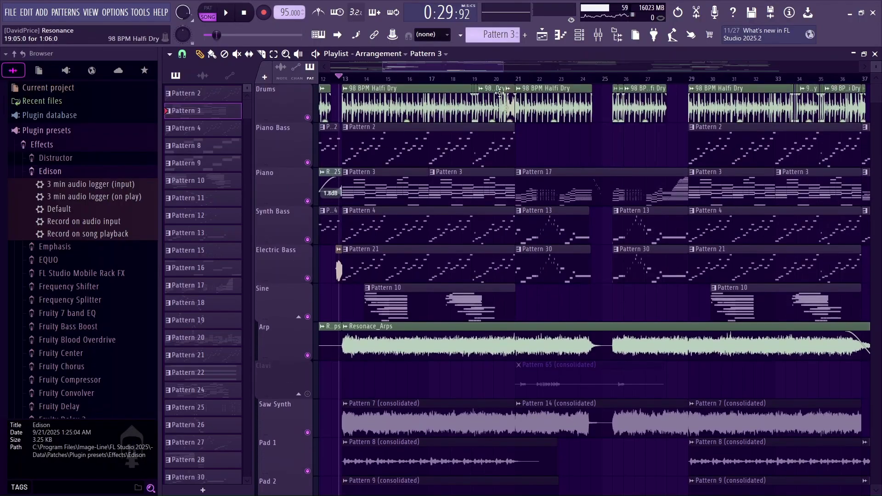
drag(453, 67, 391, 79)
right_click(308, 117)
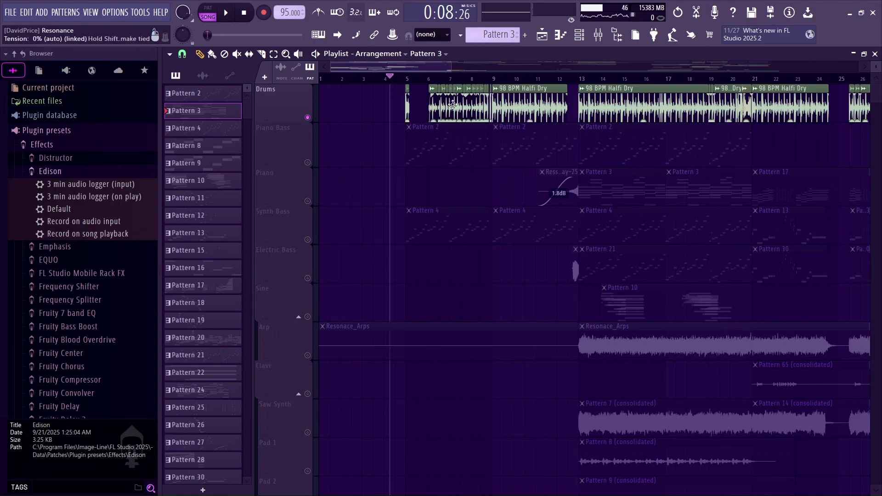
Look over the lower tracks down to the Efx MOTIONS mix level automation and play the soloed Drums track from bar 4
scroll(434, 301, down, 8)
scroll(429, 301, down, 10)
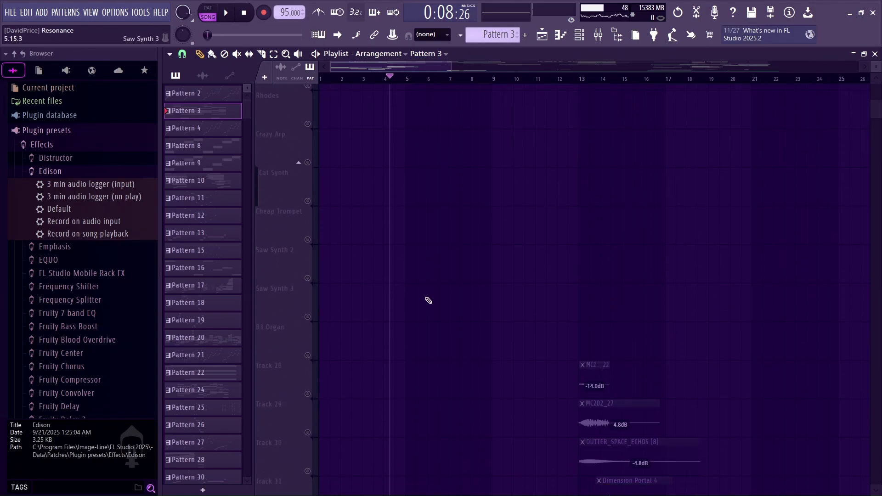
scroll(427, 260, down, 10)
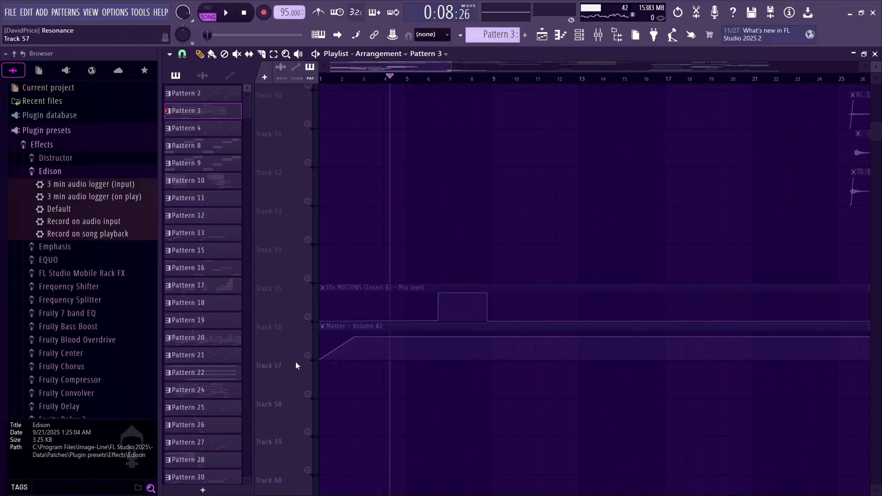
scroll(315, 317, up, 20)
key(space)
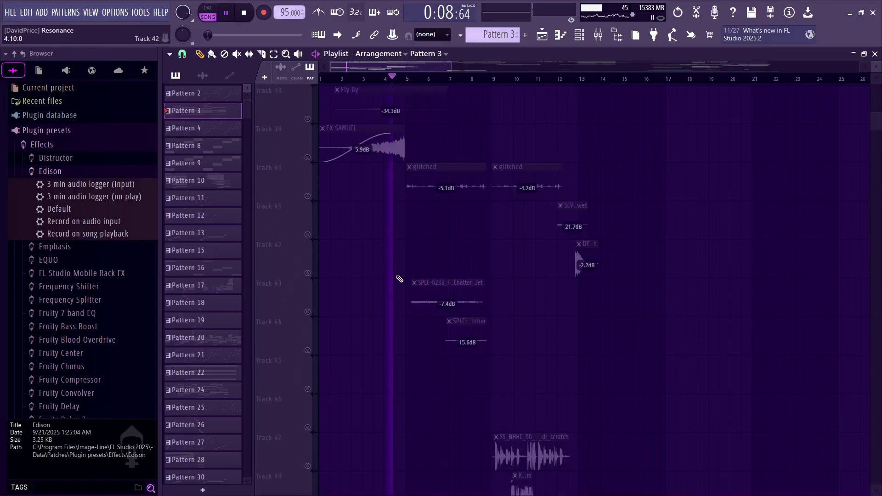
scroll(442, 109, up, 10)
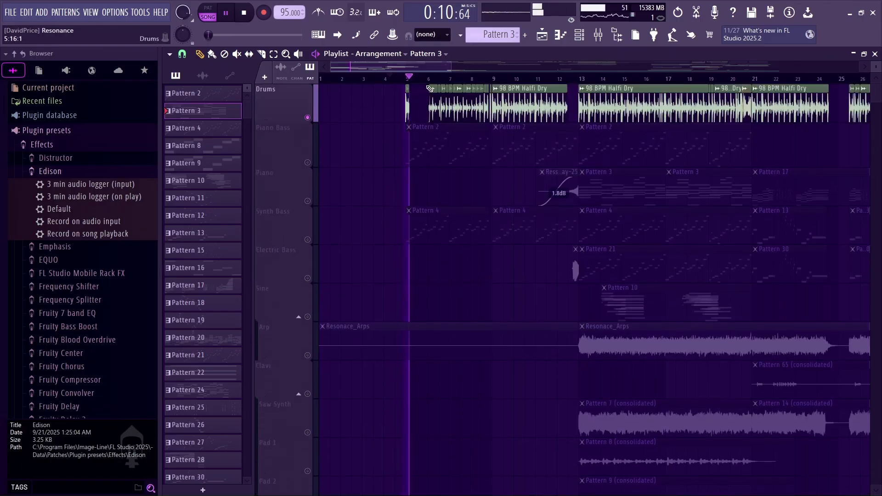
Open the Efx MOTIONS effect on the Drums mixer channel and move its window higher
click(605, 36)
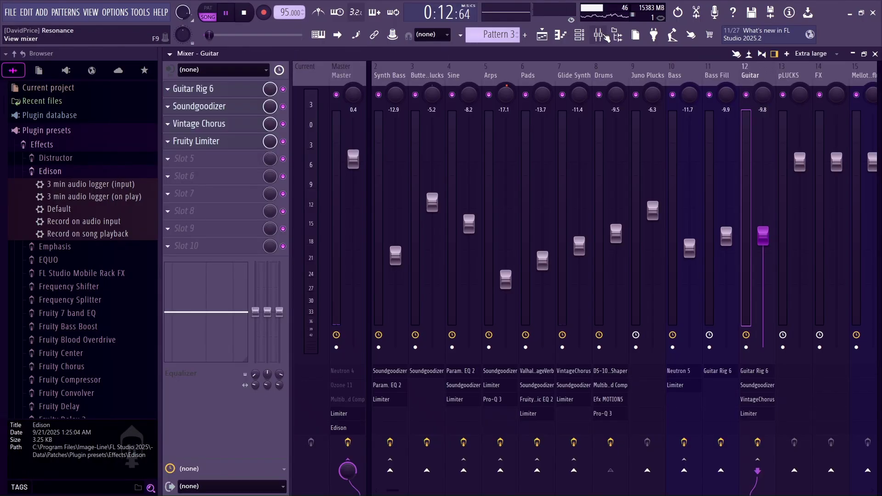
click(603, 75)
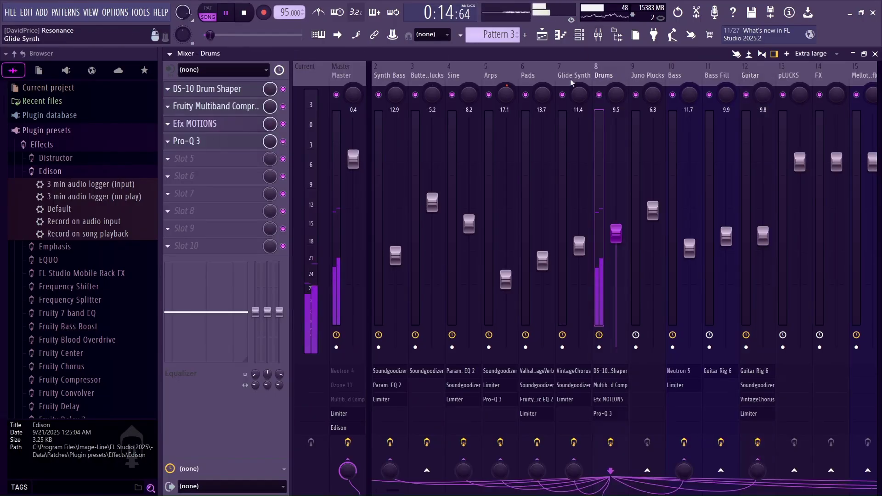
click(215, 124)
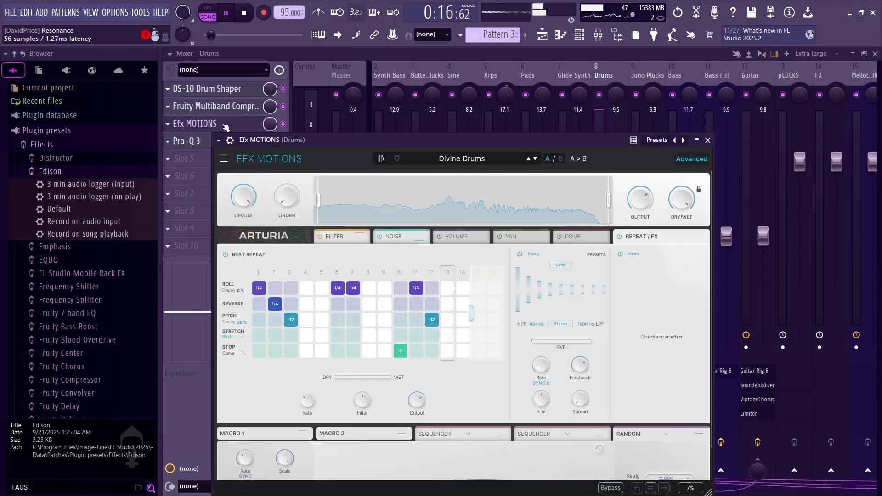
drag(472, 142, 472, 118)
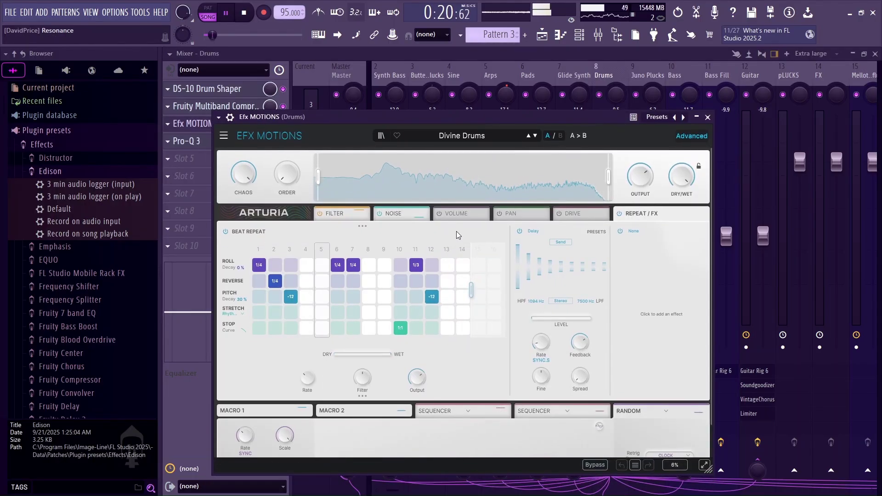
Replay the drums from bar 4 to watch the Efx MOTIONS beat repeat, stop, and close the effect and the mixer
key(space)
key(space)
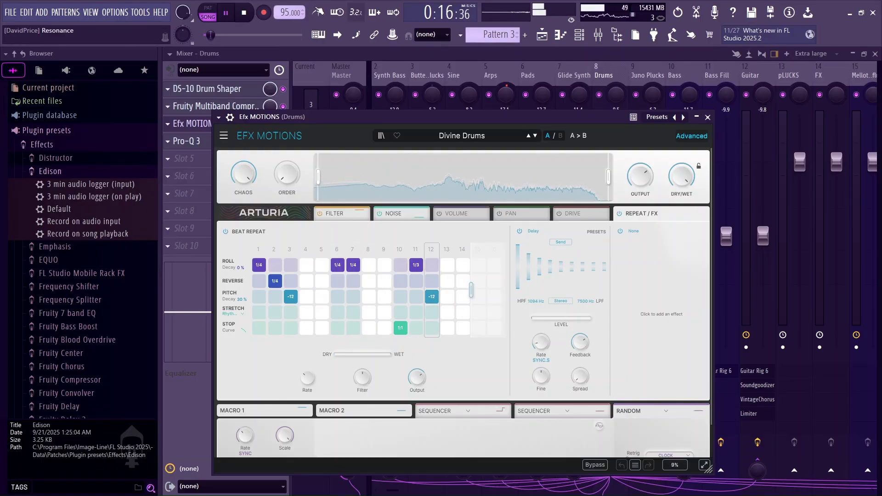
key(space)
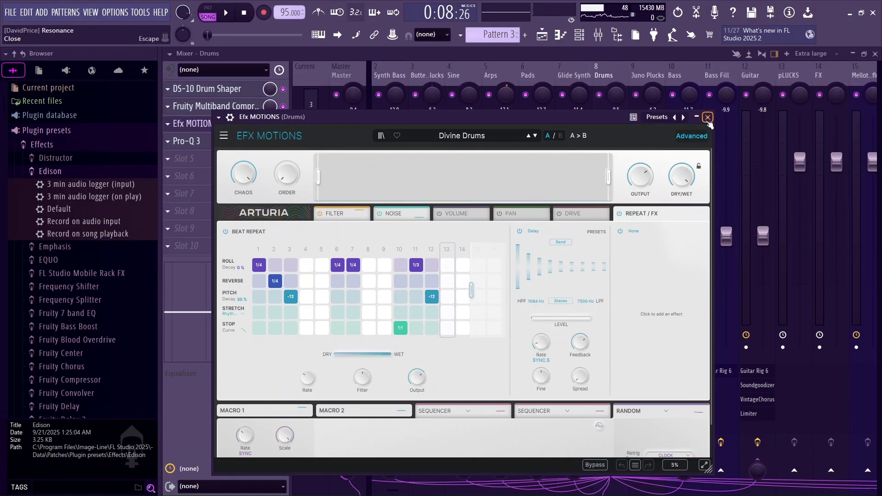
click(707, 117)
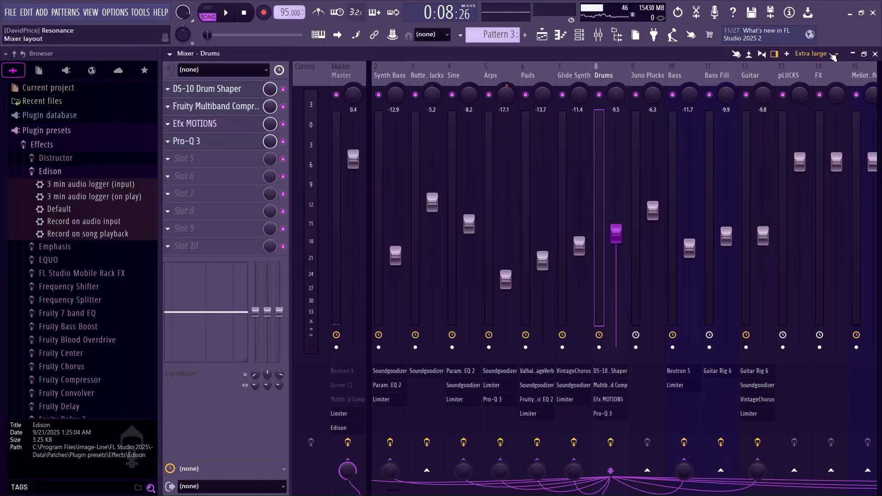
click(875, 54)
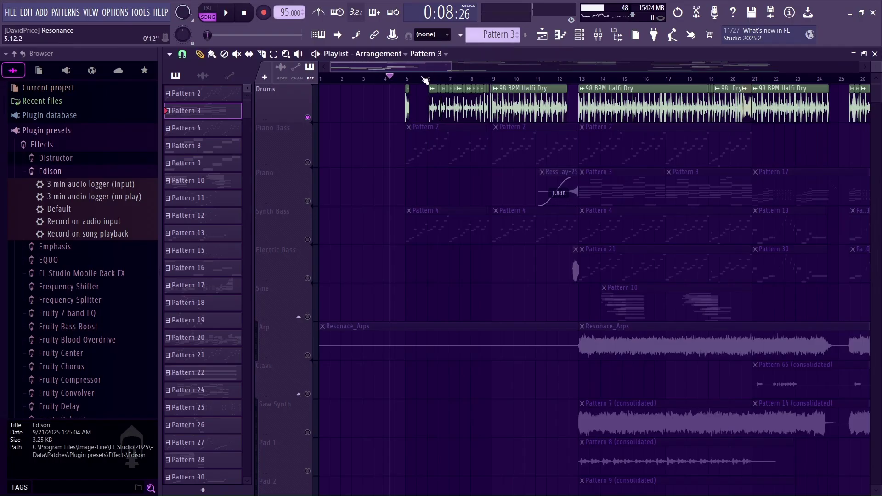
Play the soloed Drums track from just before bar 9 and stop playback
scroll(426, 63, right, 3)
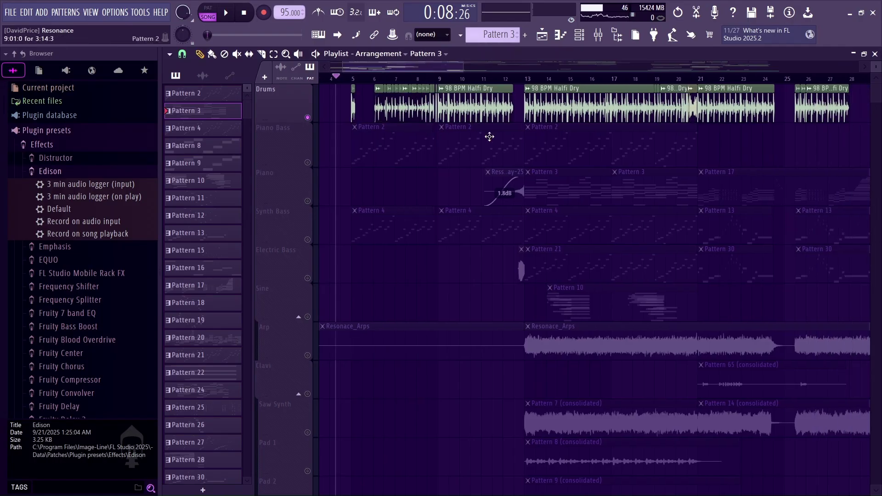
key(space)
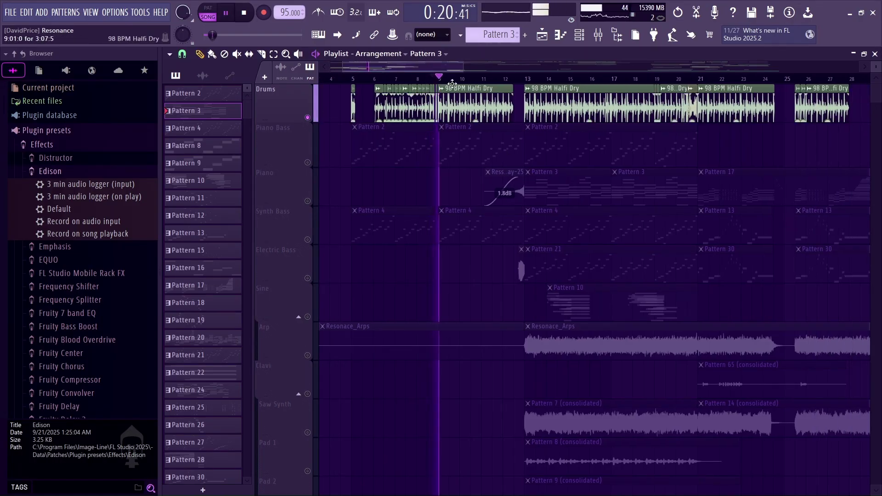
key(space)
Move the playback position to just before bar 21 and solo the Piano track
drag(463, 66, 533, 67)
scroll(455, 205, down, 5)
scroll(456, 205, down, 3)
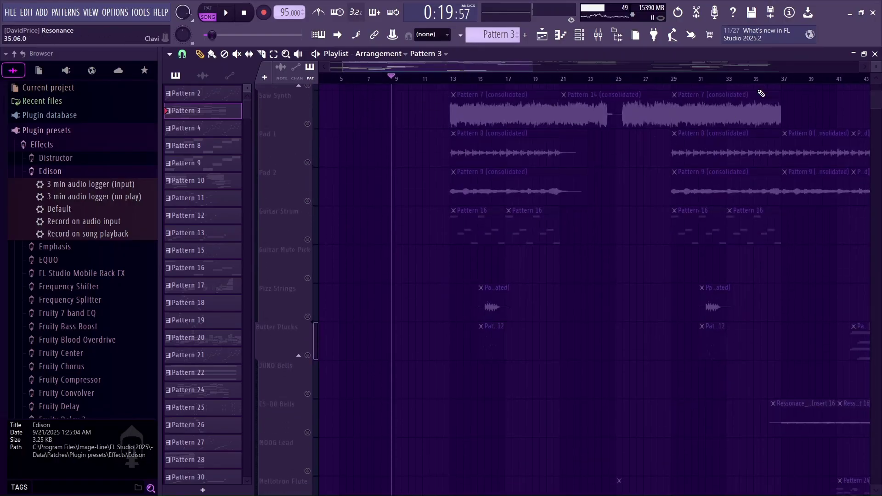
scroll(593, 276, up, 10)
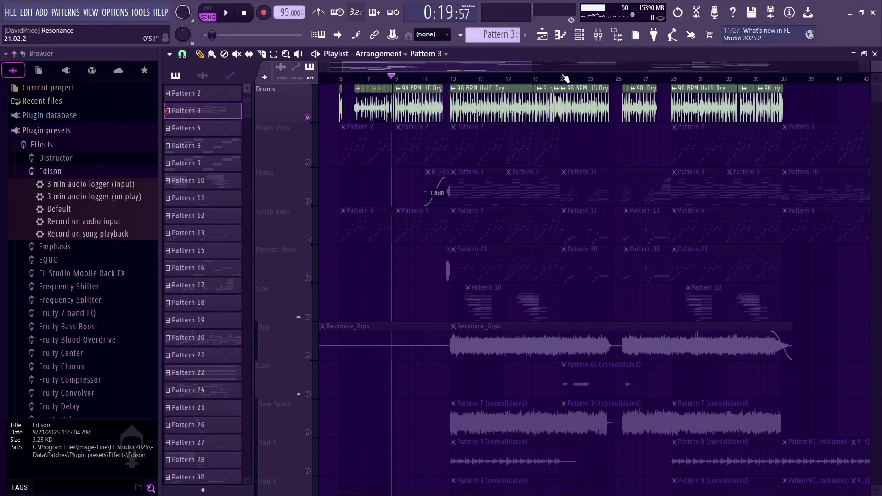
click(564, 78)
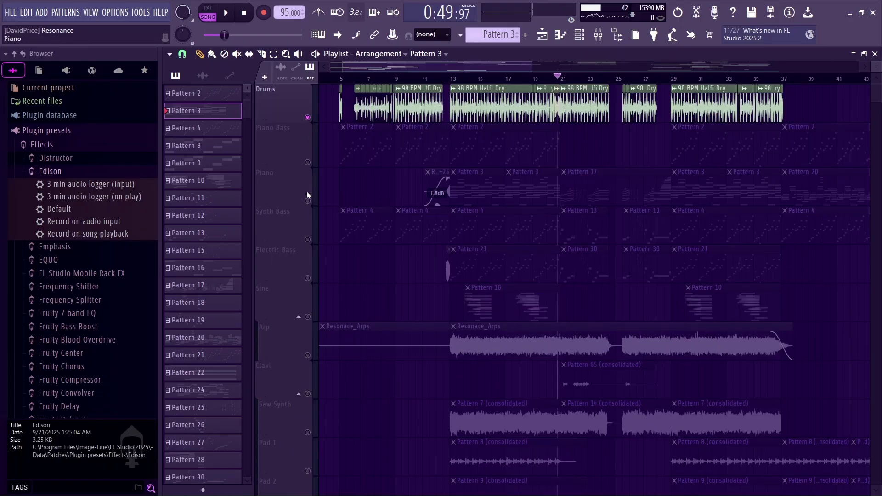
right_click(308, 200)
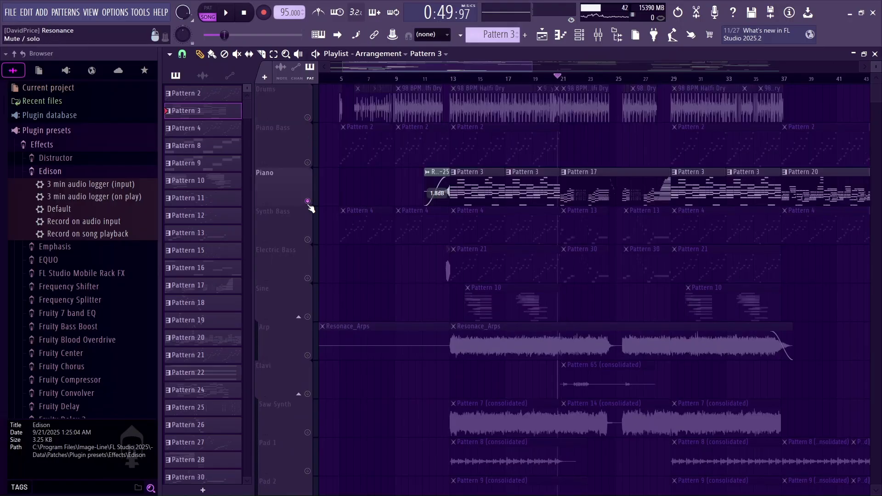
Play the soloed Piano track from just before bar 21 and stop playback
key(space)
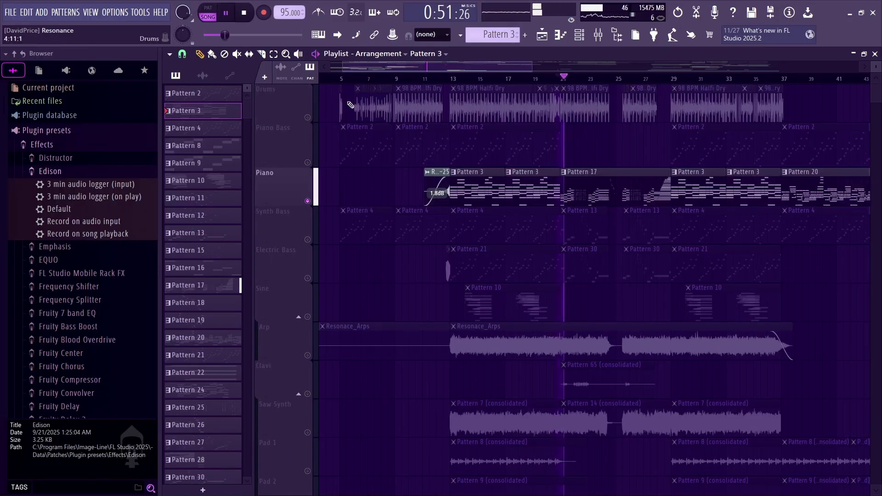
key(space)
drag(531, 67, 461, 71)
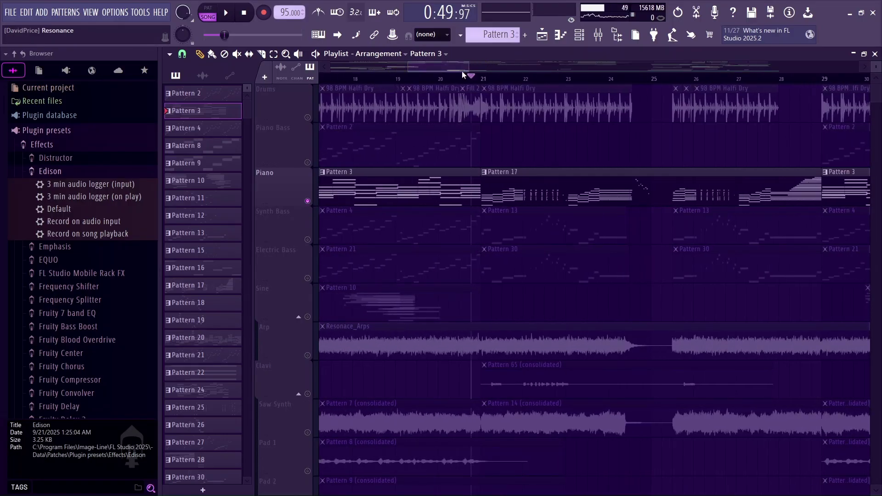
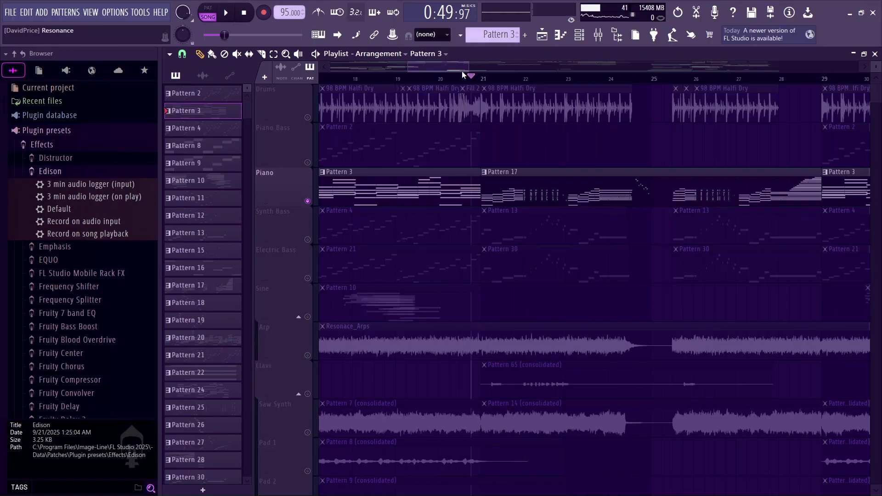
Replay from just before bar 21, add the Synth Bass and Electric Bass tracks to the solo, and stop playback
key(space)
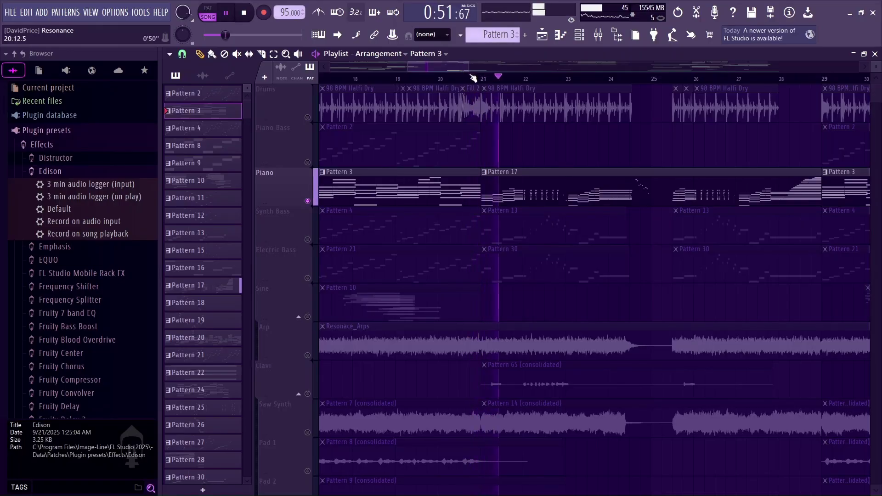
click(316, 226)
click(317, 265)
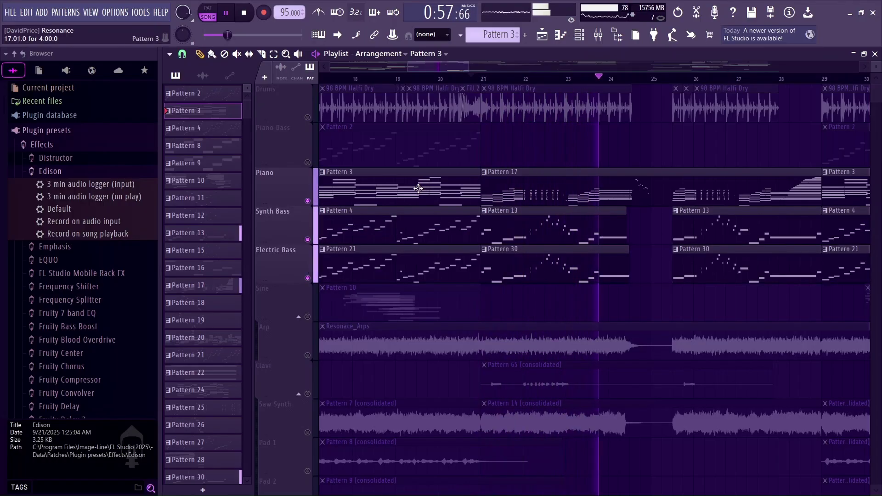
key(space)
Enable the Drums track alongside the piano and basses, play from just before bar 21, and stop
click(315, 118)
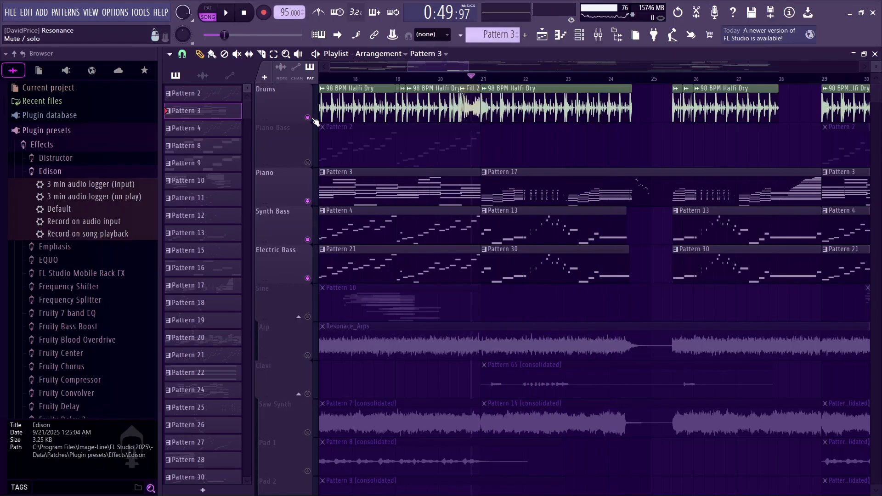
key(space)
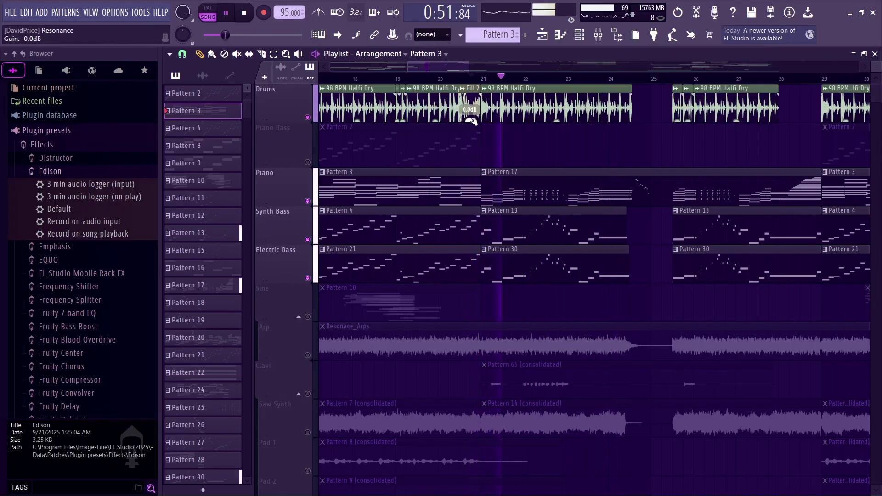
key(space)
Move the playback position to just after bar 19, play the enabled tracks through Fill 2, and stop playback
drag(443, 62, 509, 66)
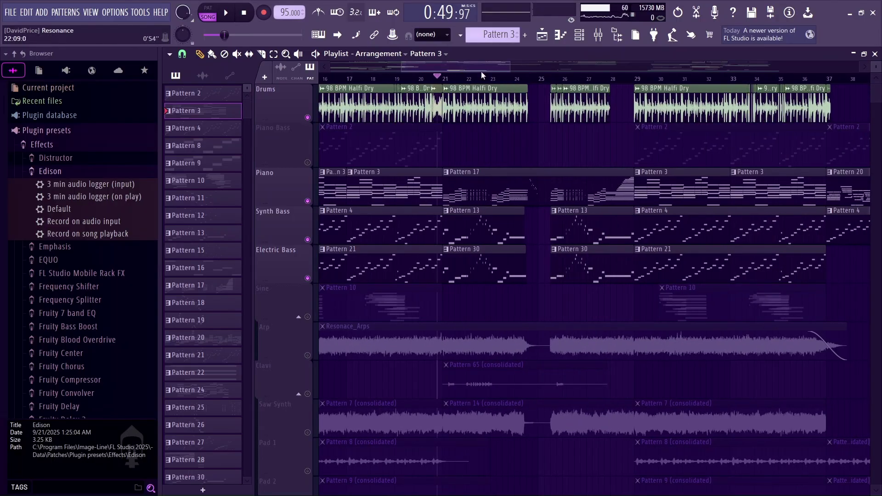
drag(511, 66, 426, 65)
scroll(430, 81, right, 5)
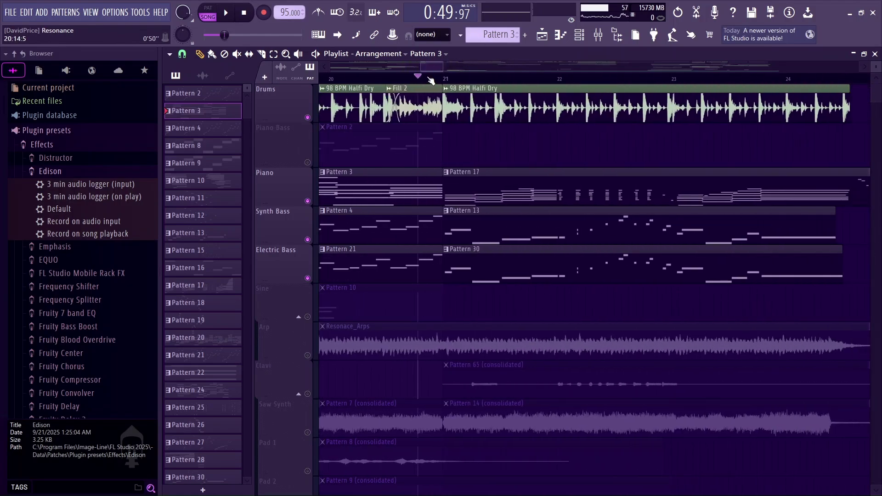
scroll(389, 78, left, 3)
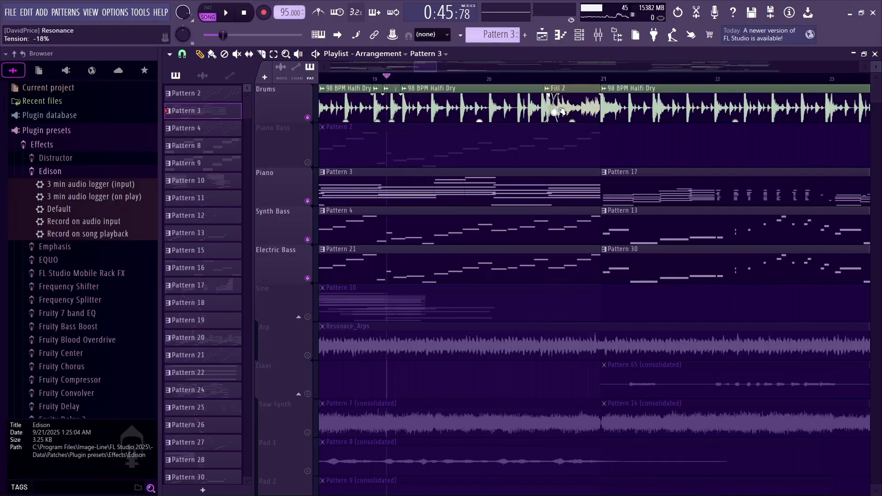
drag(437, 70, 428, 70)
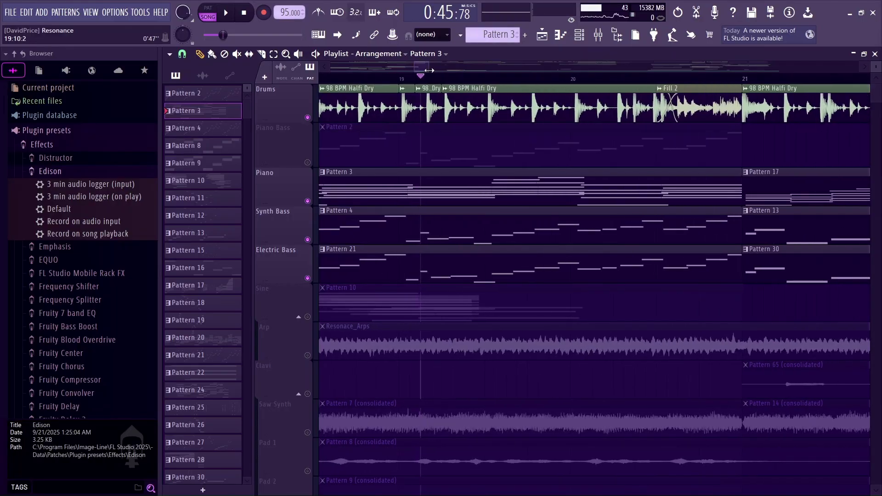
key(space)
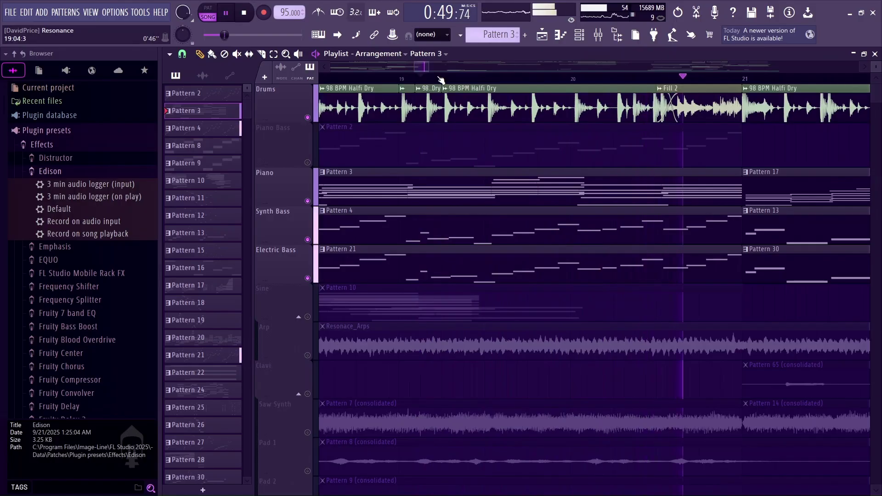
drag(428, 68, 454, 69)
key(space)
Open the mixer, watch DS-10 Drum Shaper on the Drums channel during playback with its window moved higher, and close the effect
key(F9)
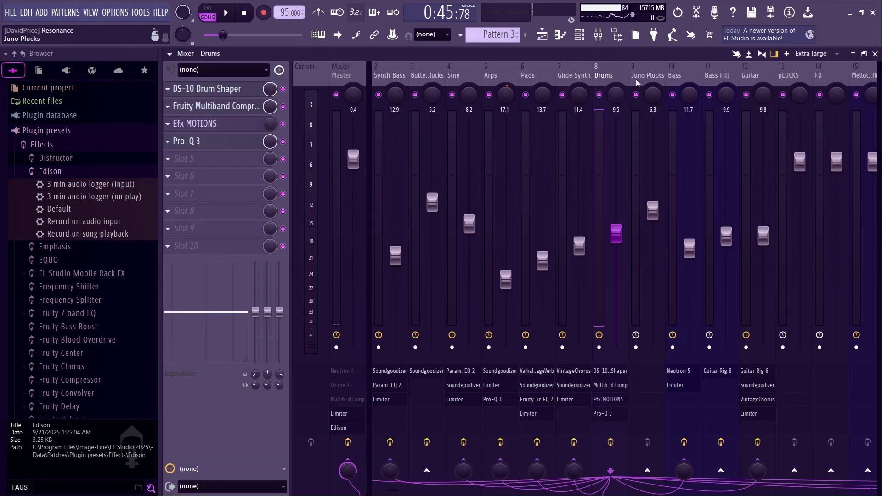
click(220, 92)
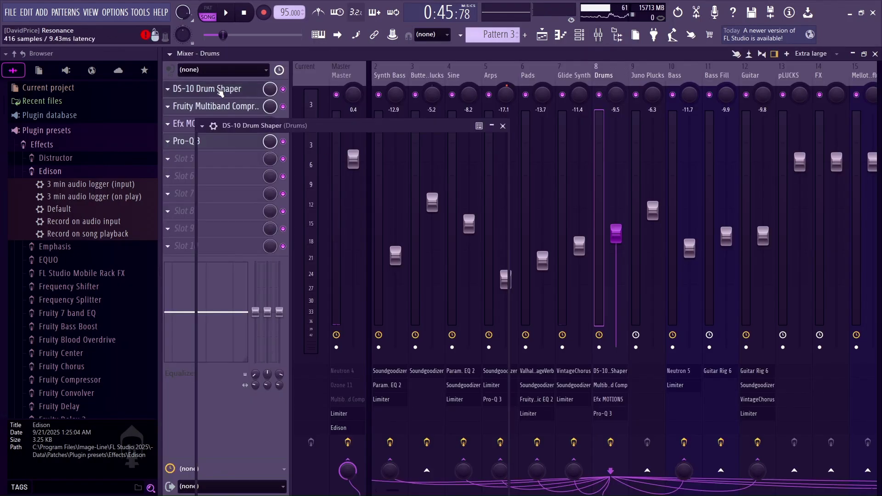
key(space)
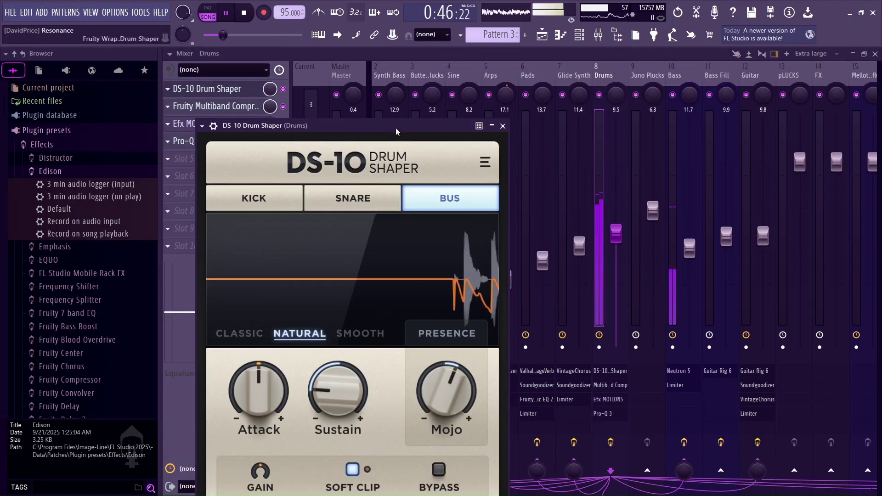
drag(395, 128, 483, 55)
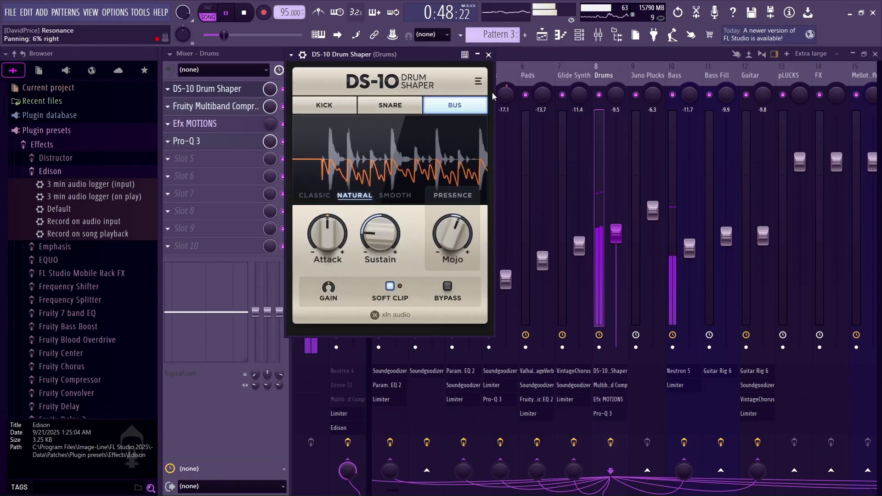
click(489, 54)
Examine the Fruity Multiband Compressor and the Pro-Q 3 low and high bands on the Drums channel, closing each effect
click(245, 110)
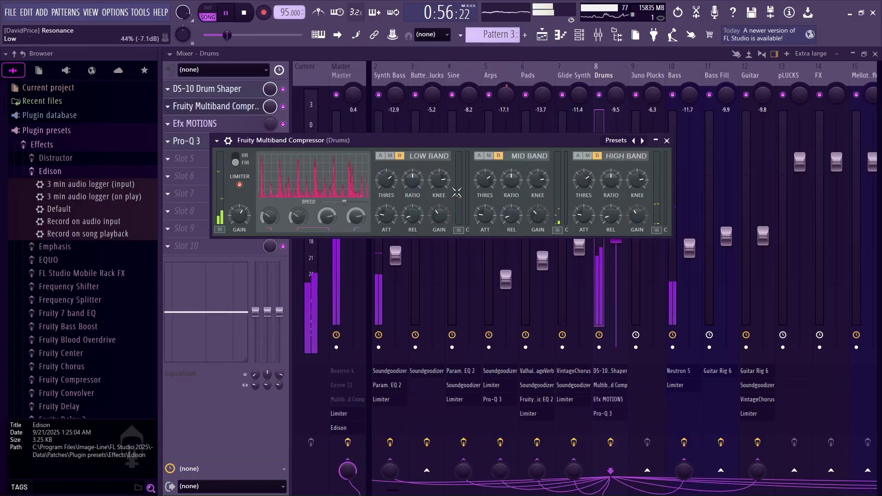
click(667, 141)
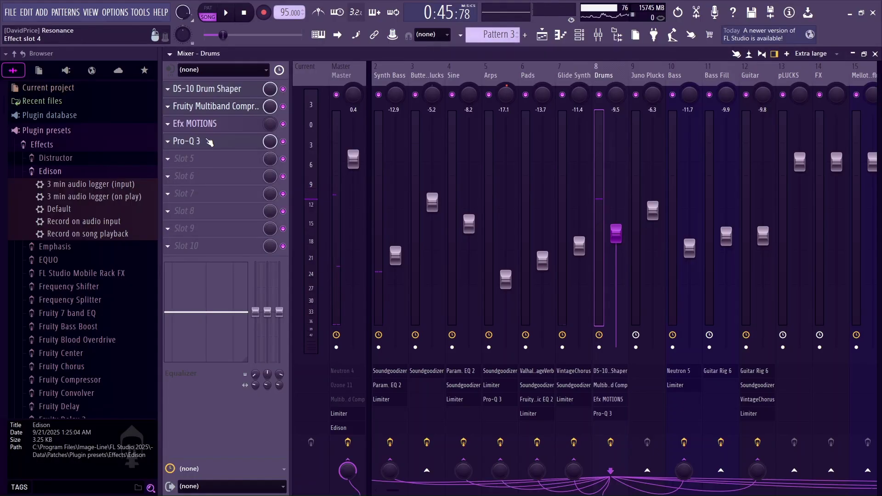
click(209, 142)
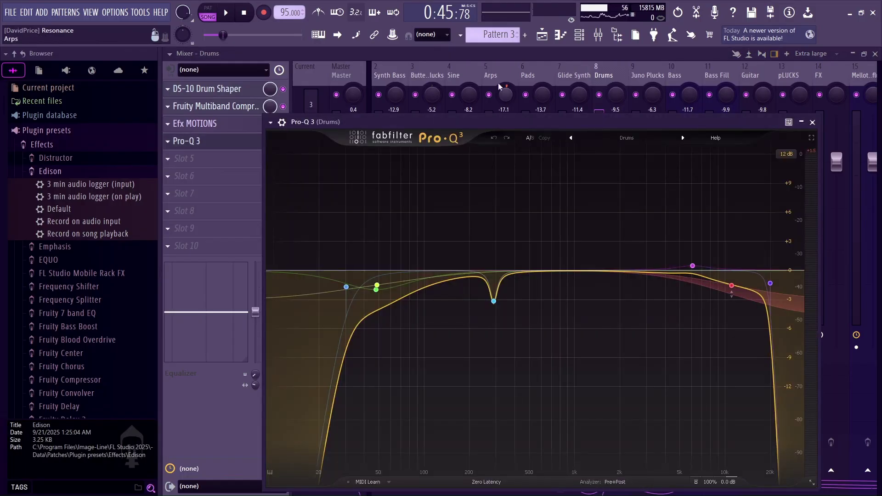
mouse_move(373, 294)
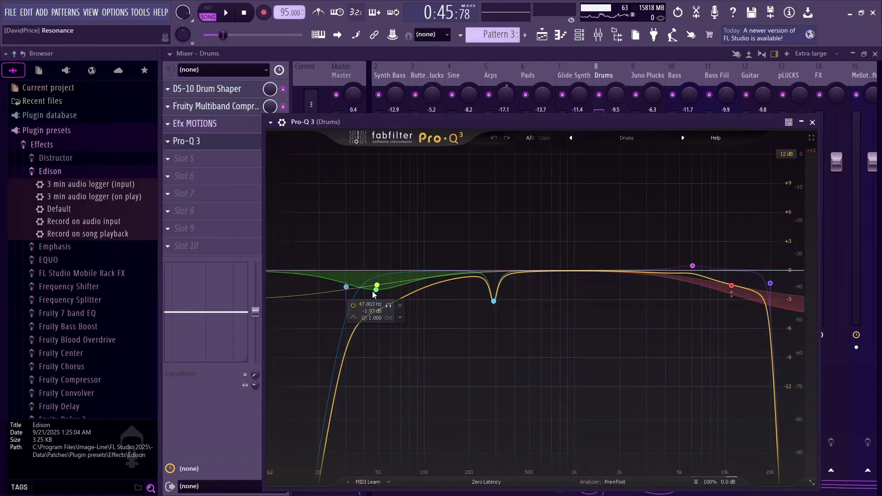
mouse_move(744, 296)
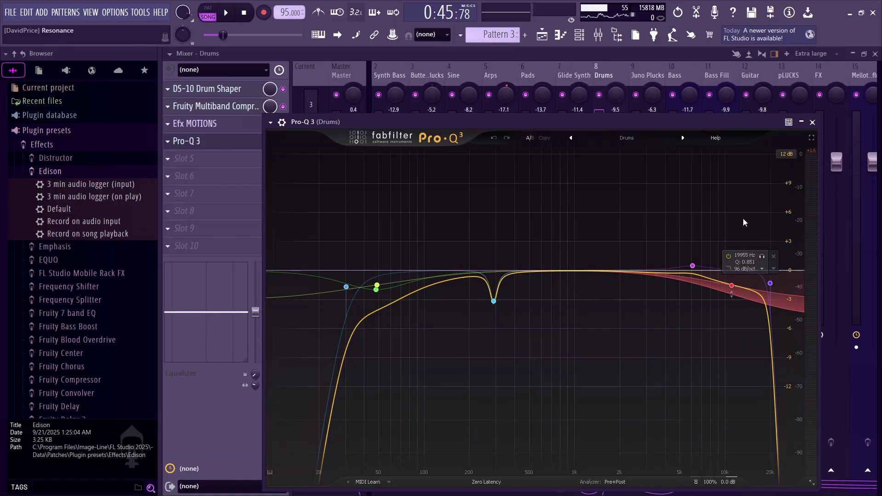
click(812, 122)
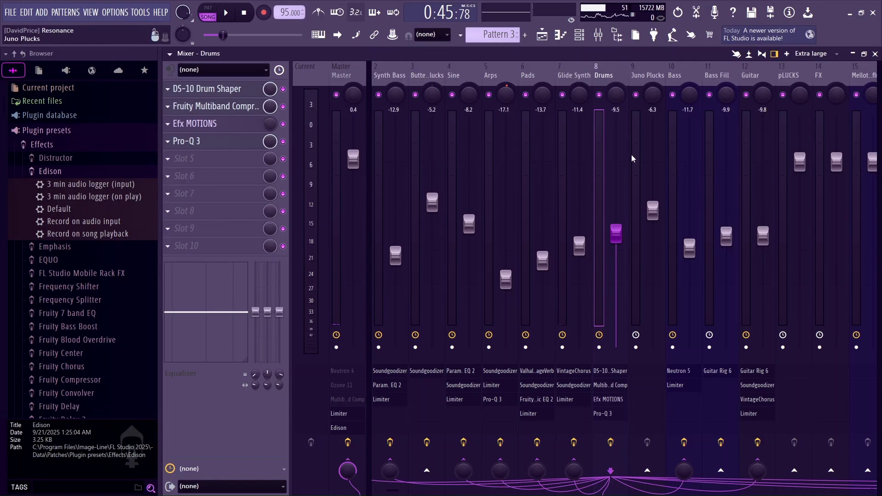
Compare the drums during playback by disabling and re-enabling the Drums channel's effects, stop, and close the mixer
key(space)
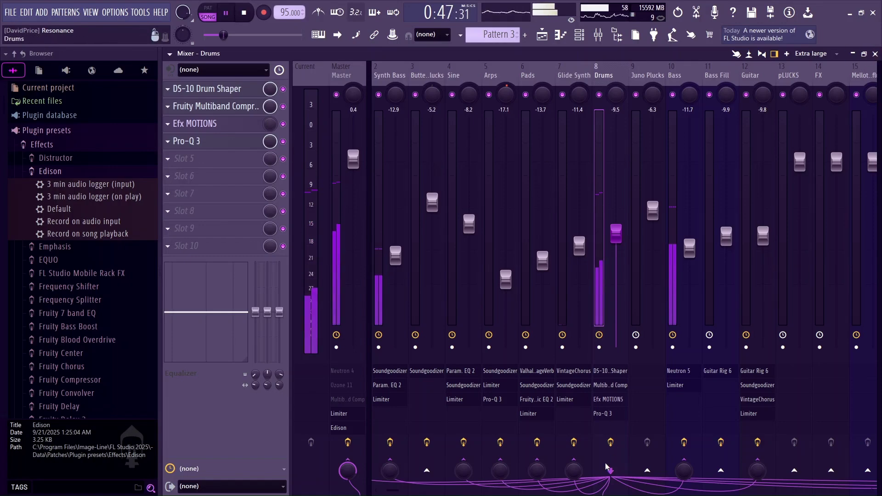
click(610, 442)
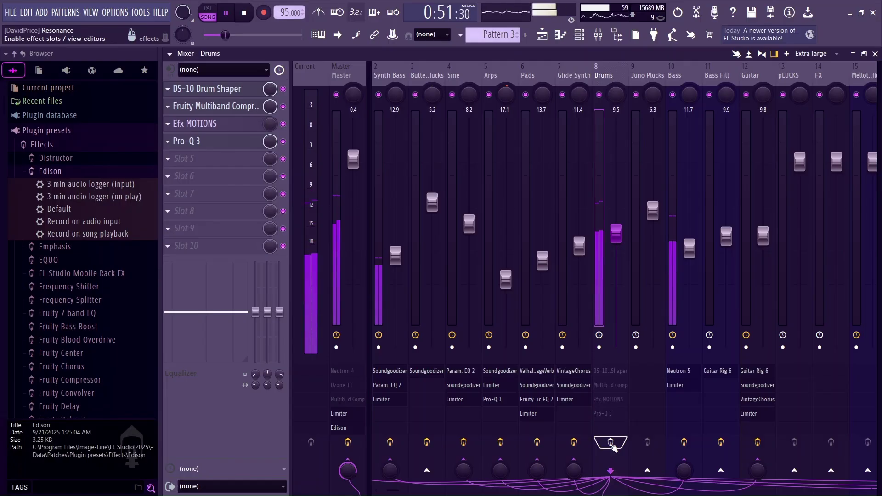
click(611, 443)
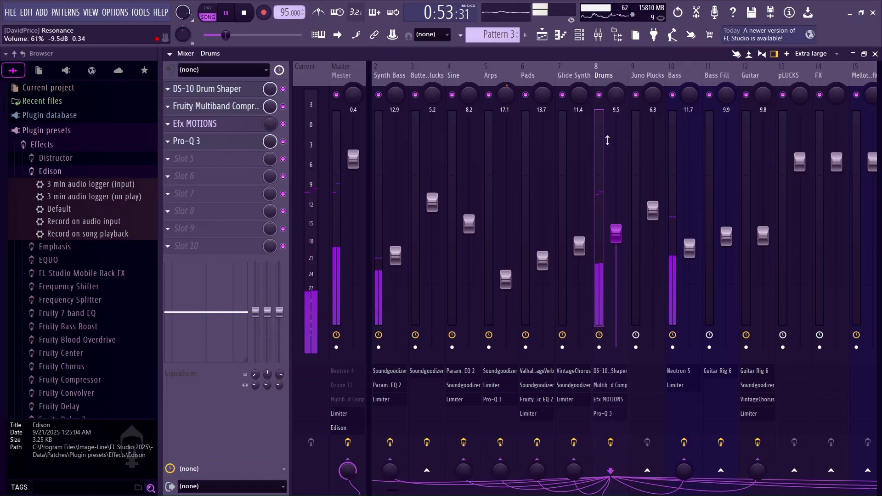
key(space)
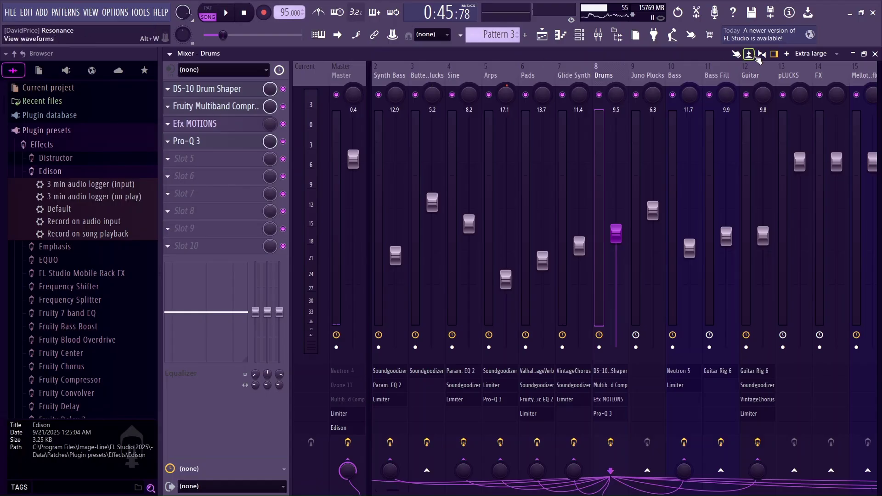
click(872, 55)
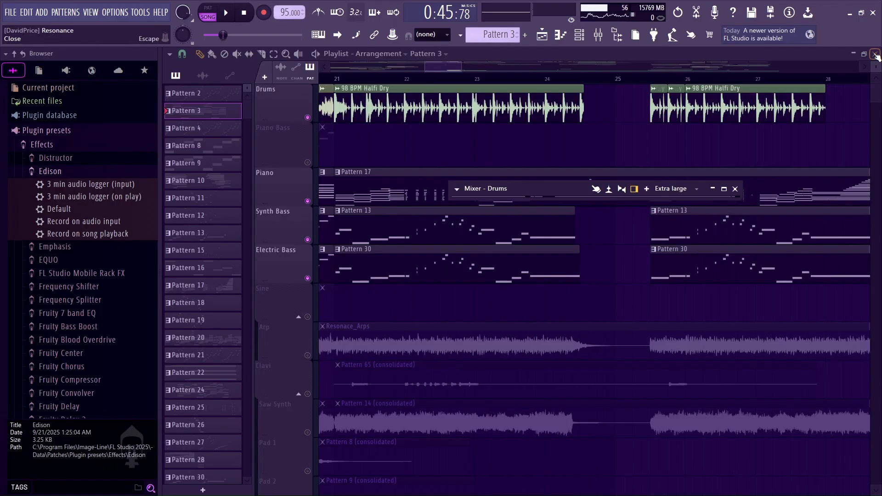
Resume playback in the playlist, jump to bar 21 to hear the Pattern 17 piano section, and stop
key(space)
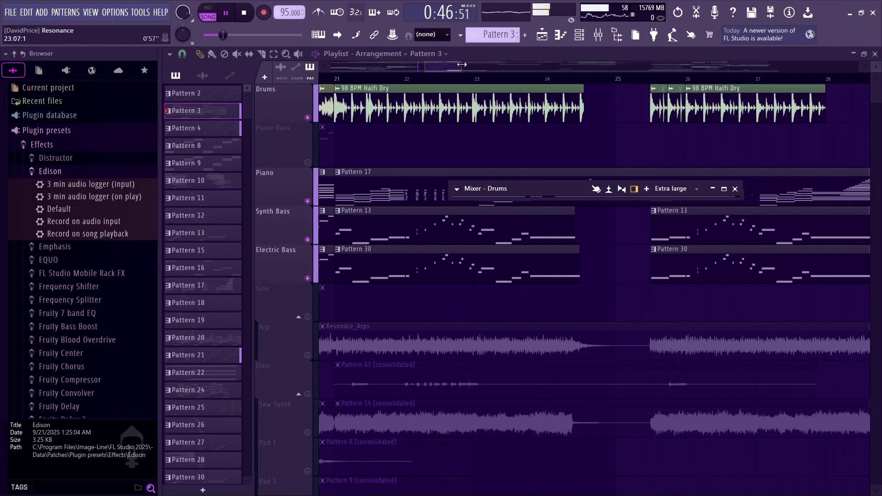
drag(461, 65, 479, 64)
click(554, 78)
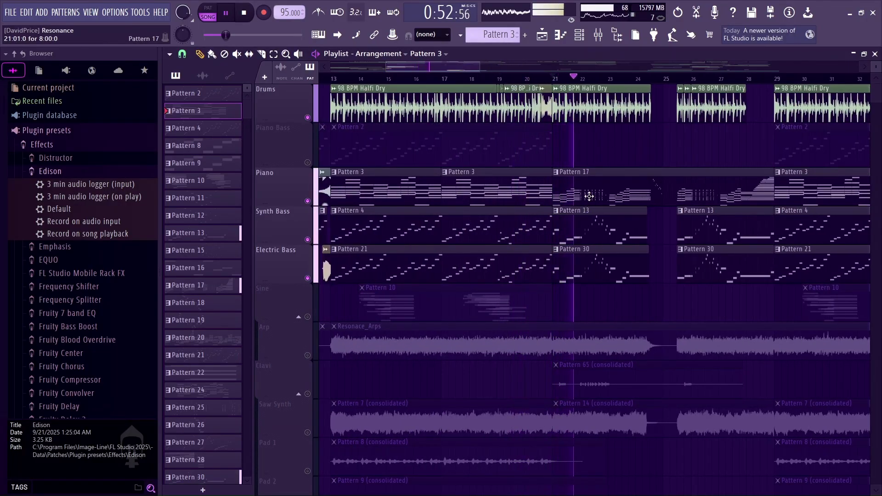
key(space)
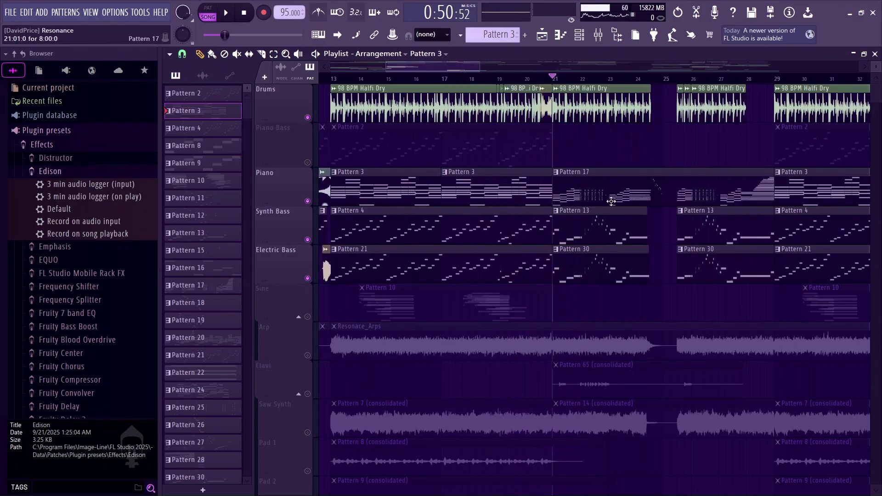
Move the playback position to just before bar 22, play that passage twice, and stop playback
scroll(580, 236, down, 2)
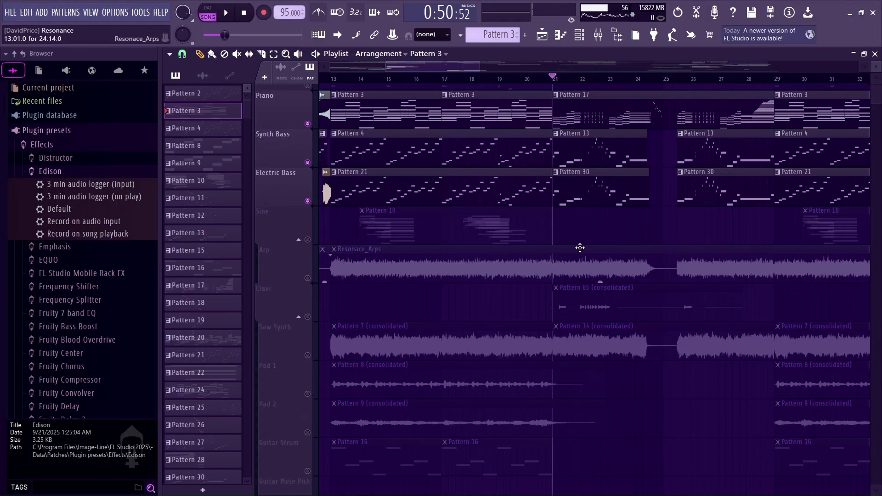
scroll(588, 195, up, 2)
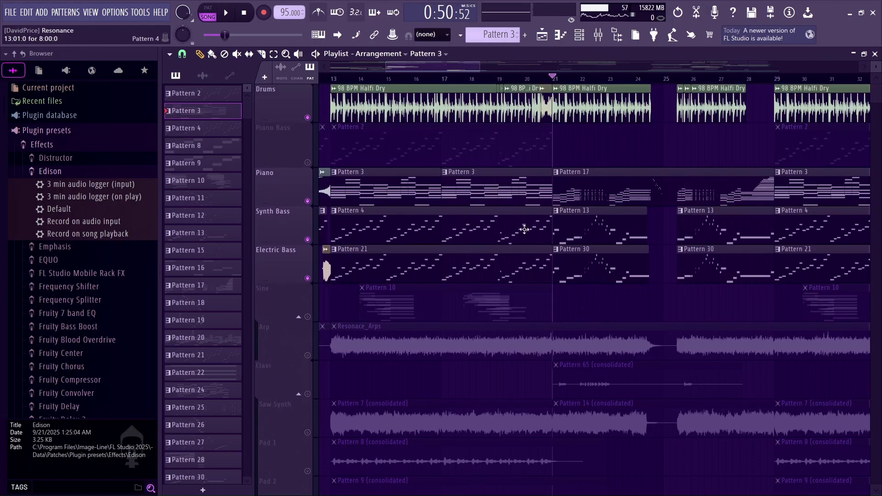
click(580, 80)
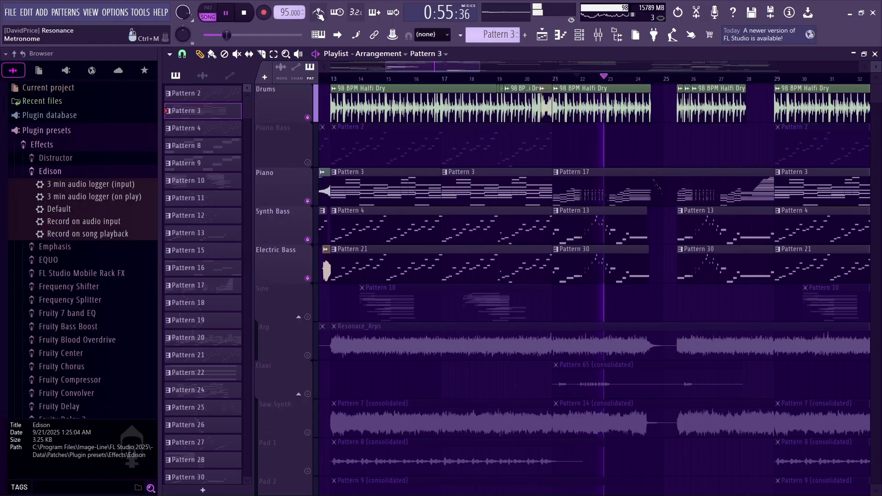
key(space)
key(space)
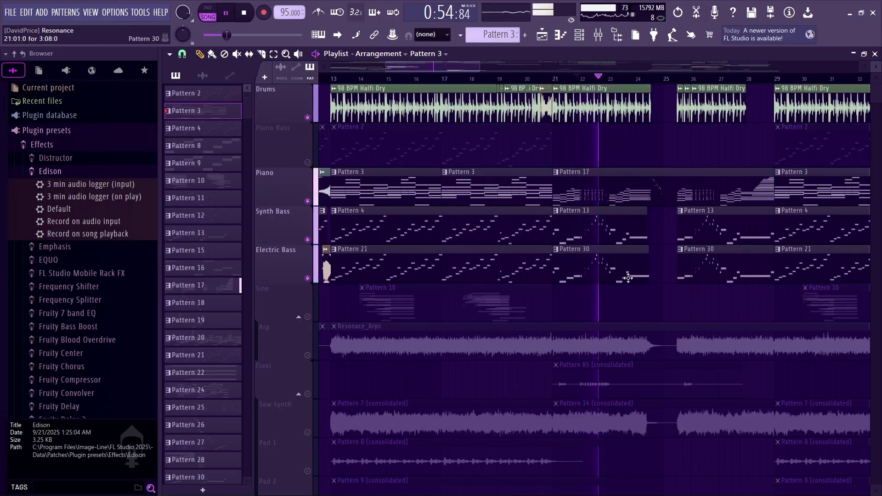
key(space)
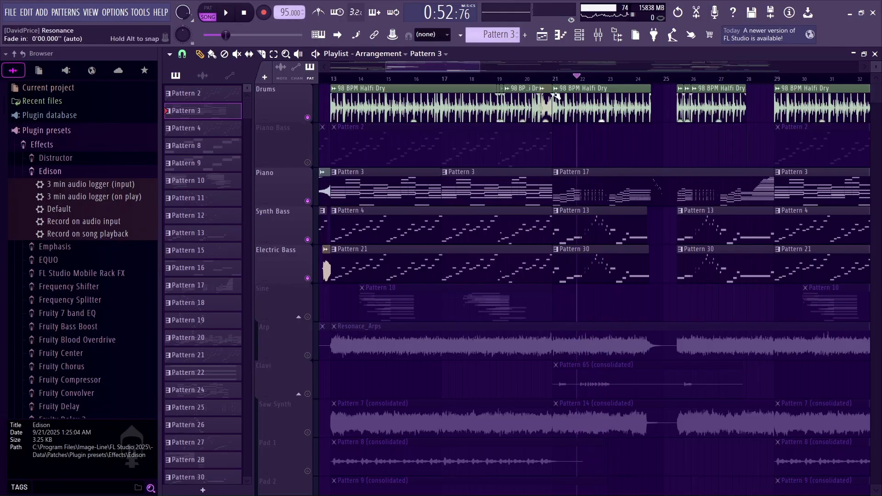
Play the Pattern 17 piano section from just before bar 22 into the break after bar 24, and stop
scroll(506, 65, right, 2)
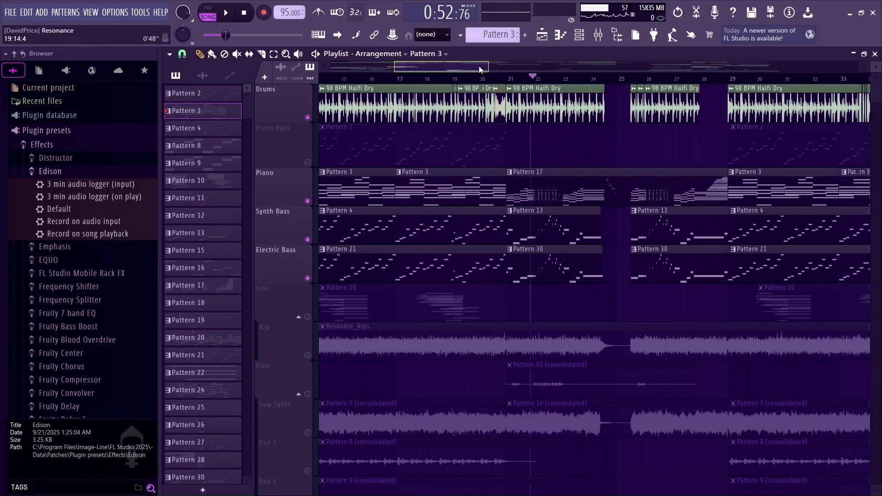
key(space)
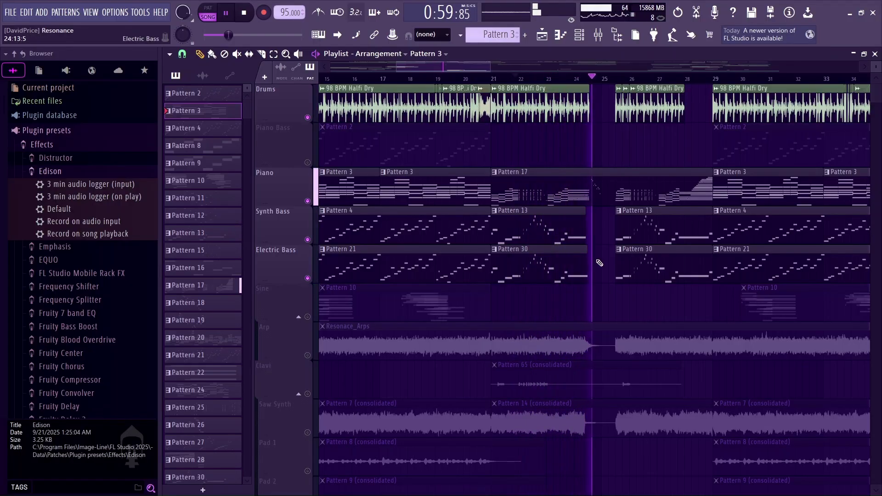
key(space)
Unmute the Mellotron Flute track, move the playback position to just before the break at bar 24, and play through it
scroll(599, 263, down, 10)
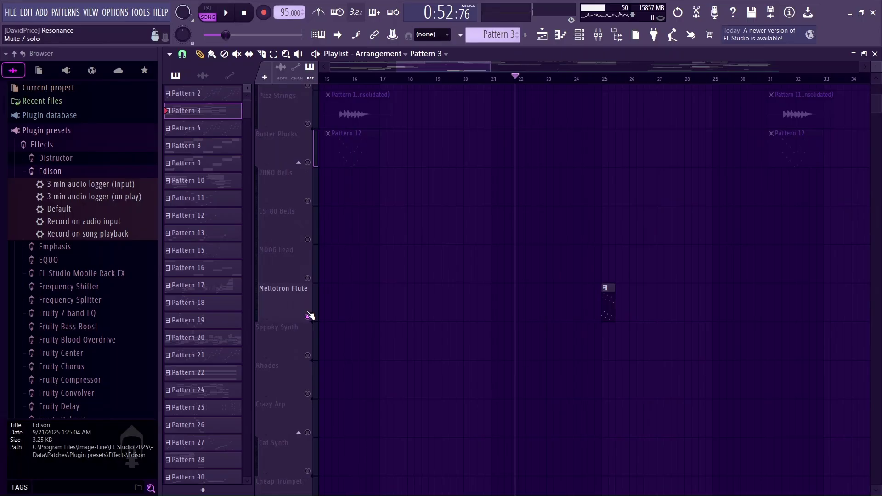
scroll(522, 282, up, 10)
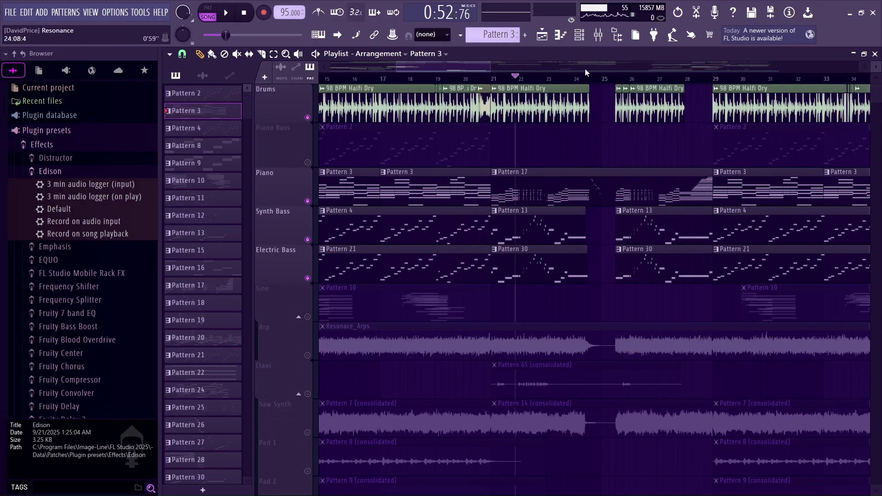
click(587, 78)
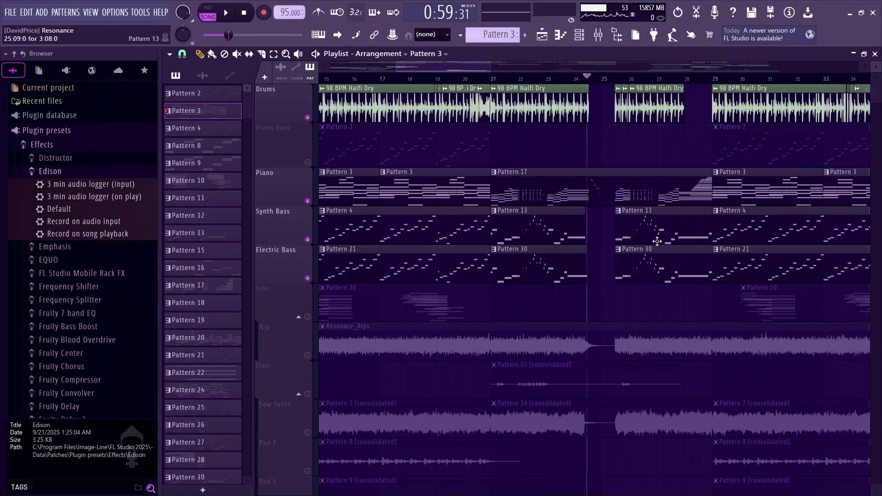
key(space)
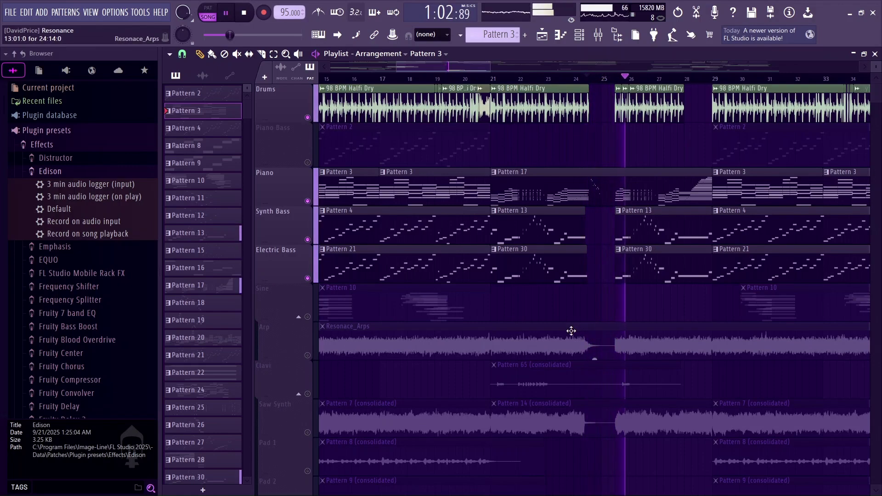
key(space)
Replay the break, unmute the Clavi track, and stop playback
scroll(591, 315, down, 5)
key(space)
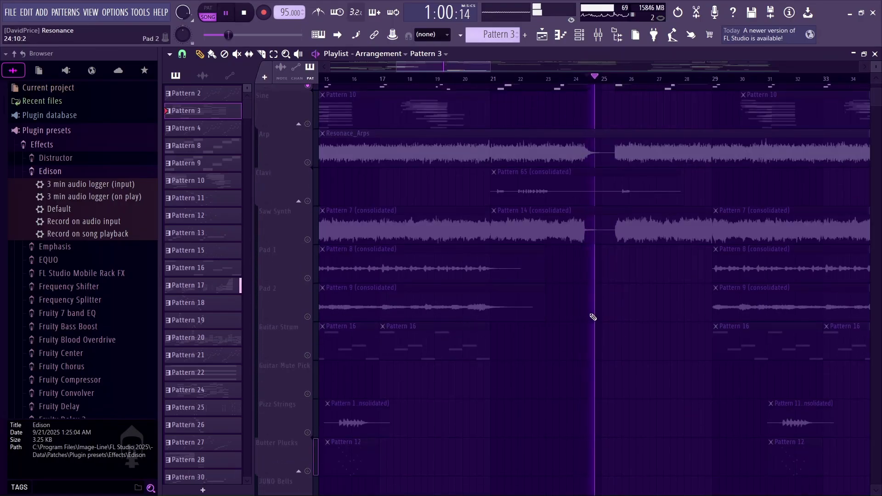
click(299, 201)
click(299, 201)
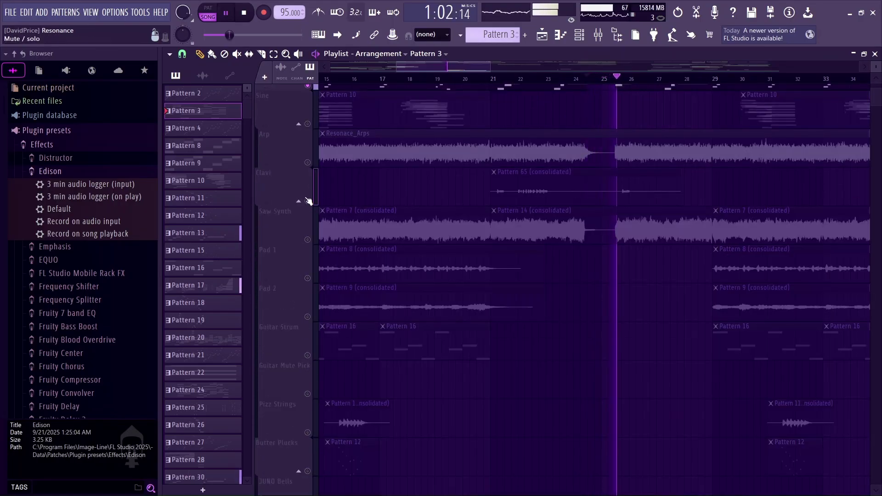
click(308, 201)
key(space)
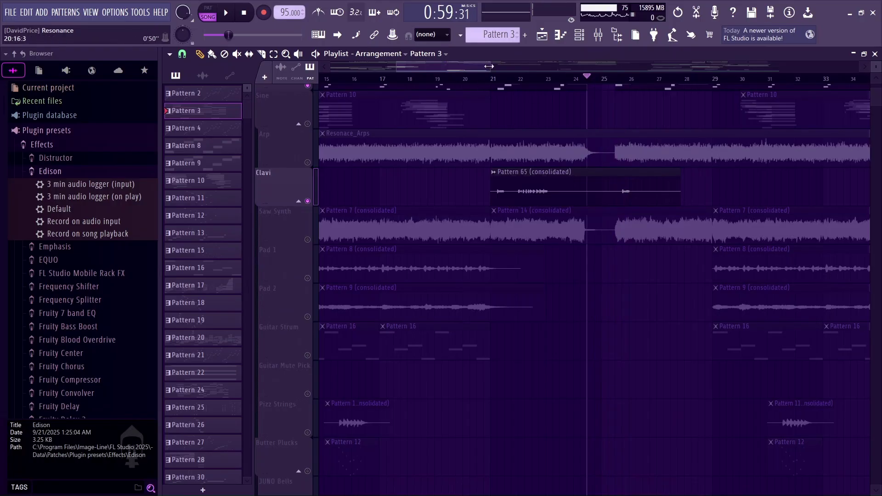
Move the playback position back to just before bar 22, and open the mixer maximized
drag(473, 67, 468, 95)
click(582, 43)
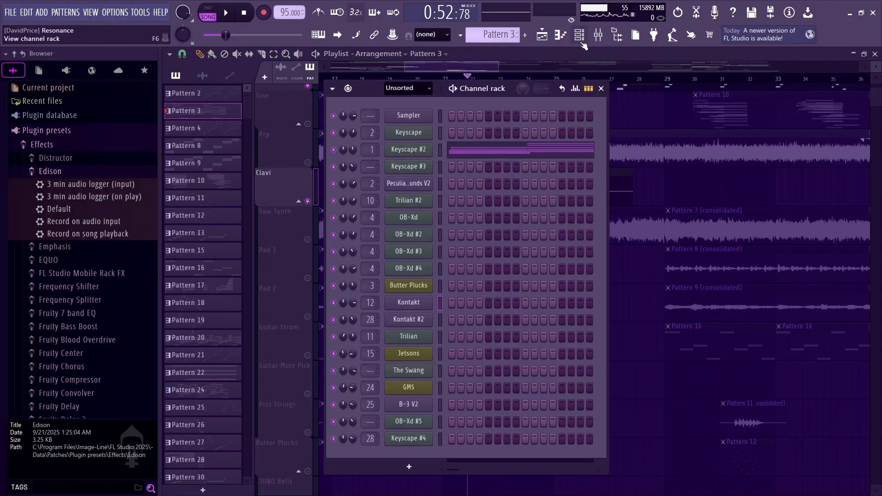
click(580, 43)
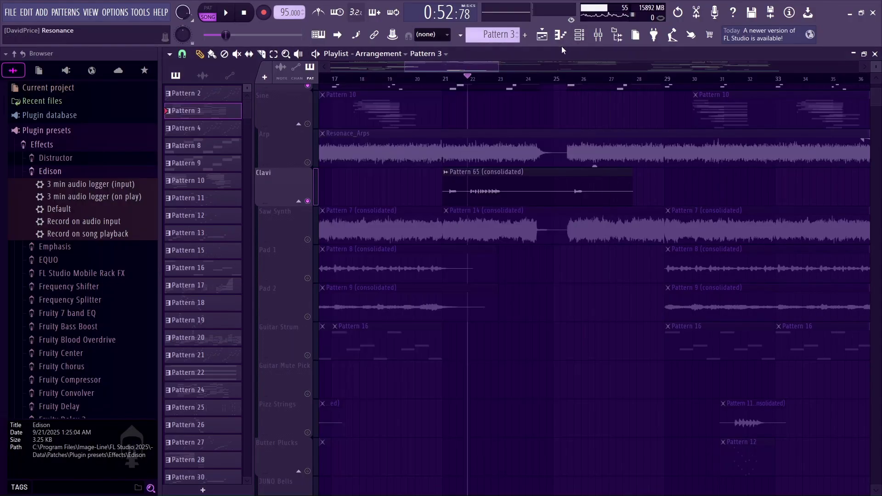
click(597, 37)
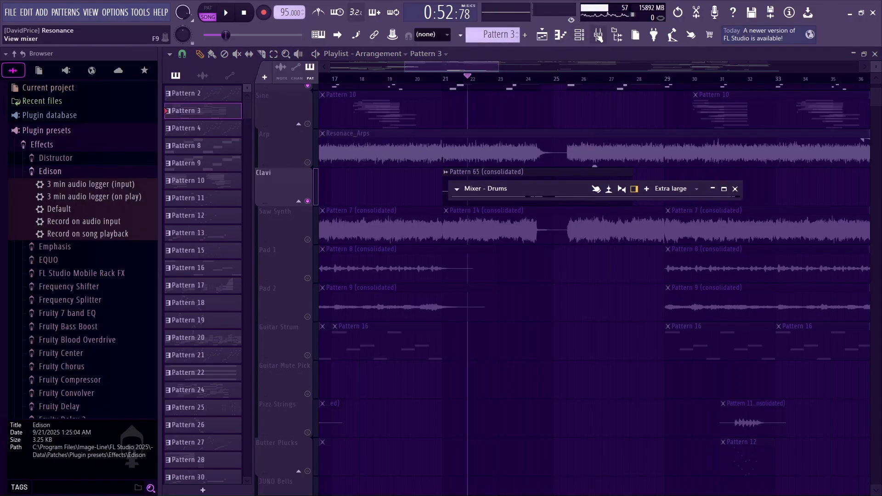
click(724, 189)
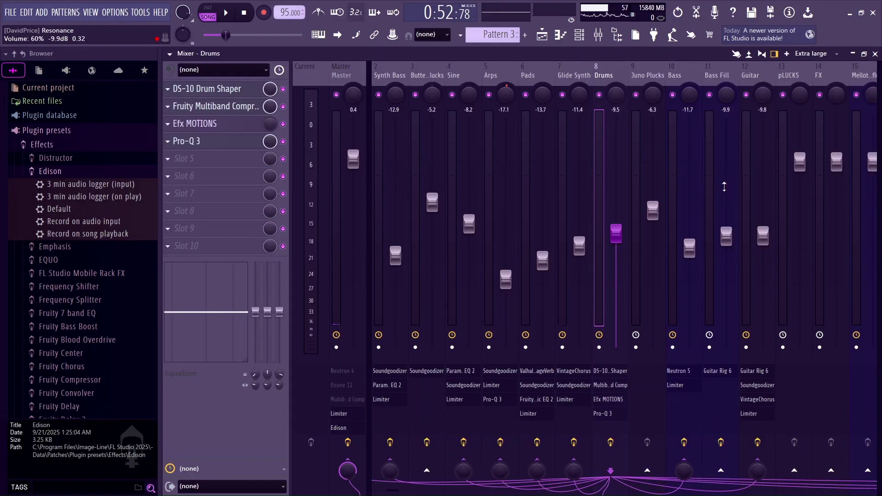
Play the section while checking the Guitar channel, and find and select the Insert 28 channel in the mixer
click(753, 78)
key(space)
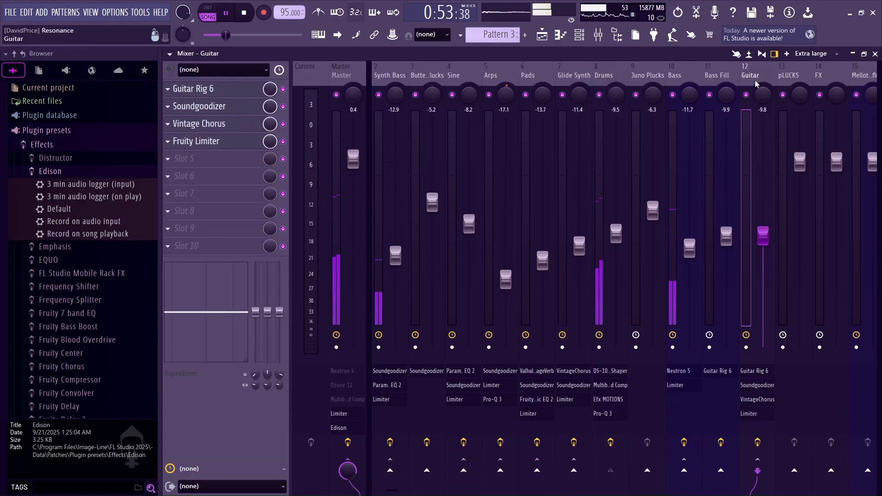
scroll(746, 82, right, 1)
scroll(745, 82, right, 5)
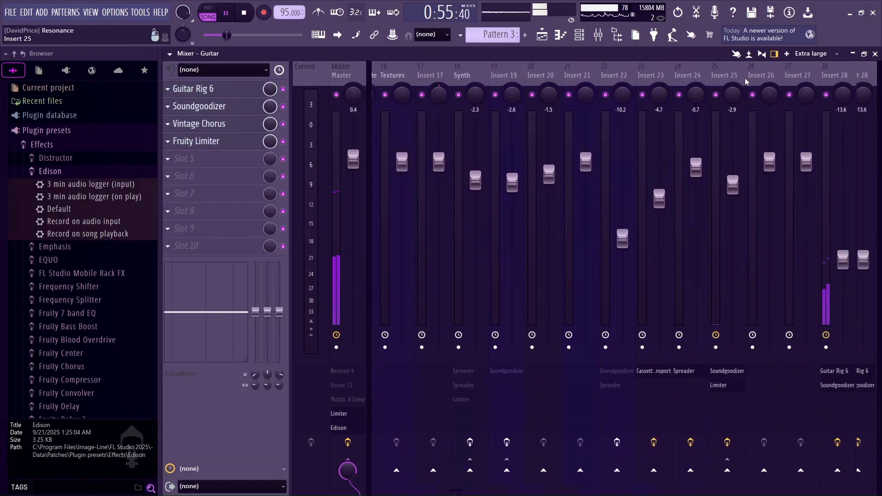
click(791, 83)
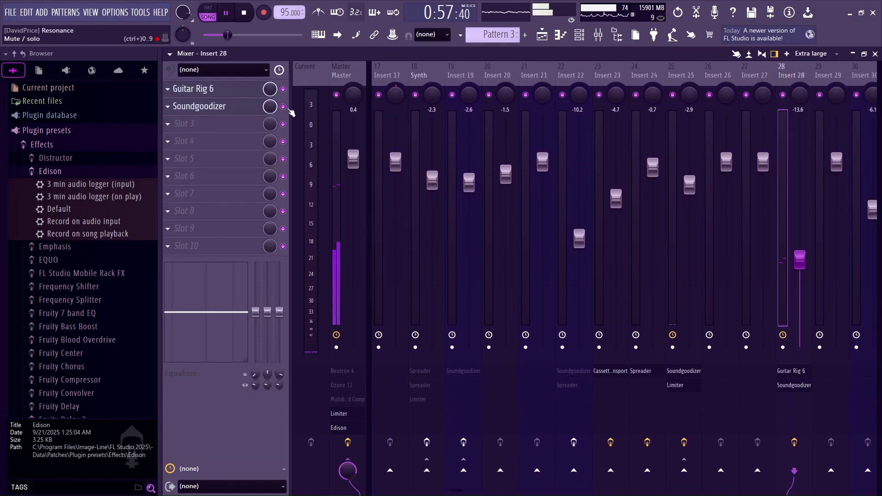
Examine the Timeless Clean rack in Guitar Rig 6 on Insert 28, stop playback, and close the plugin and the mixer
click(215, 91)
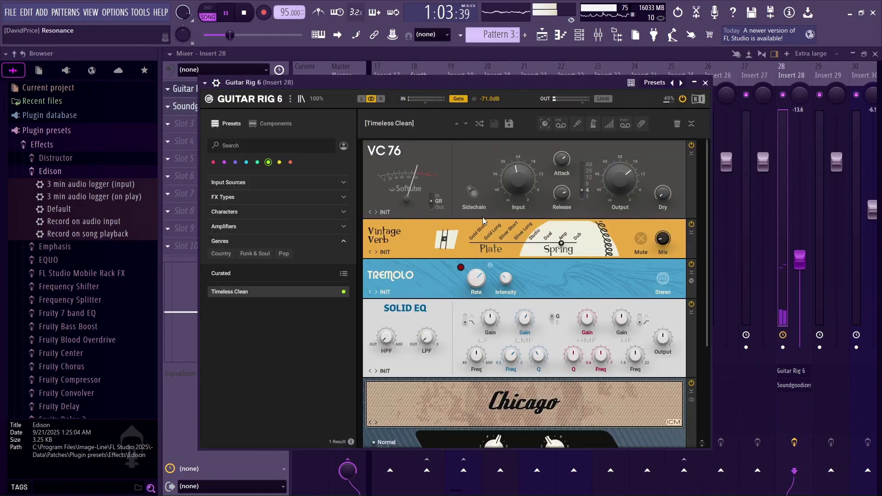
scroll(428, 173, down, 1)
key(space)
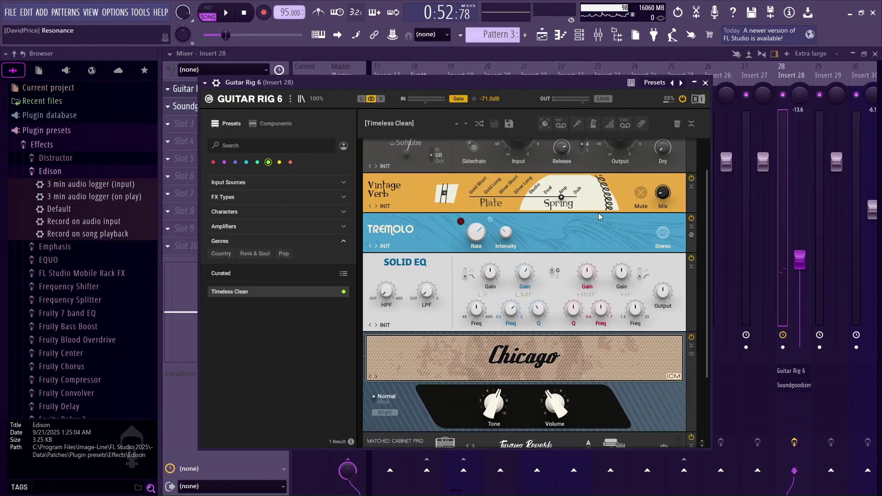
scroll(599, 217, down, 2)
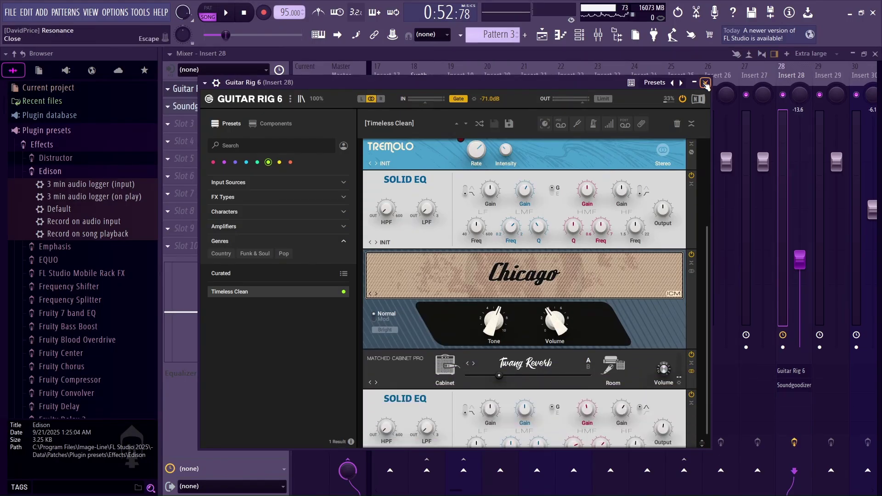
click(705, 83)
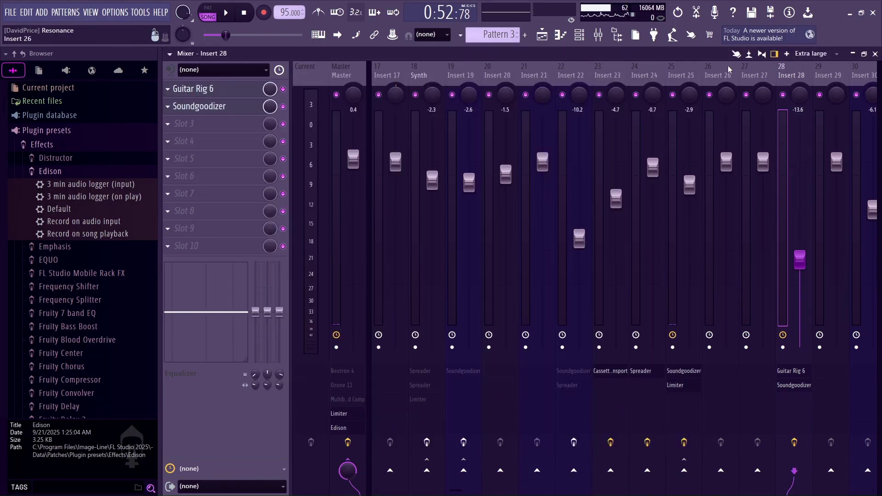
click(875, 54)
Play the arrangement from just before bar 22, and unmute the Arp and Saw Synth tracks during playback
scroll(377, 221, up, 3)
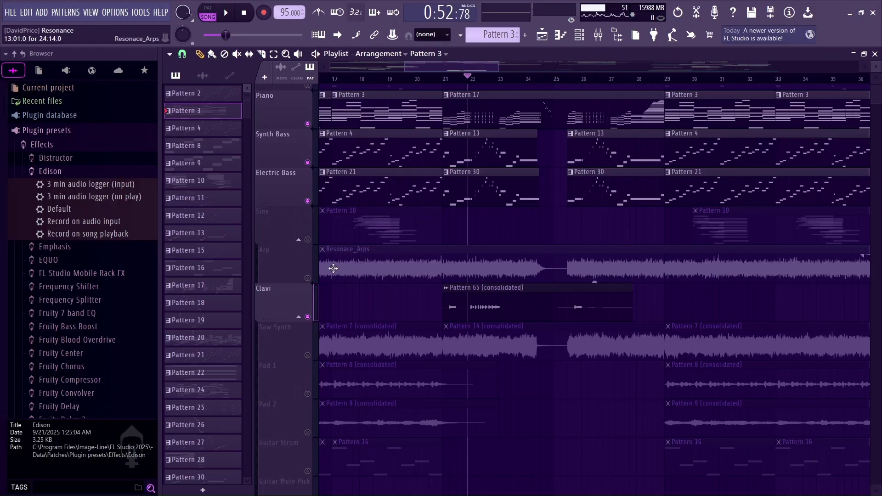
scroll(330, 269, down, 4)
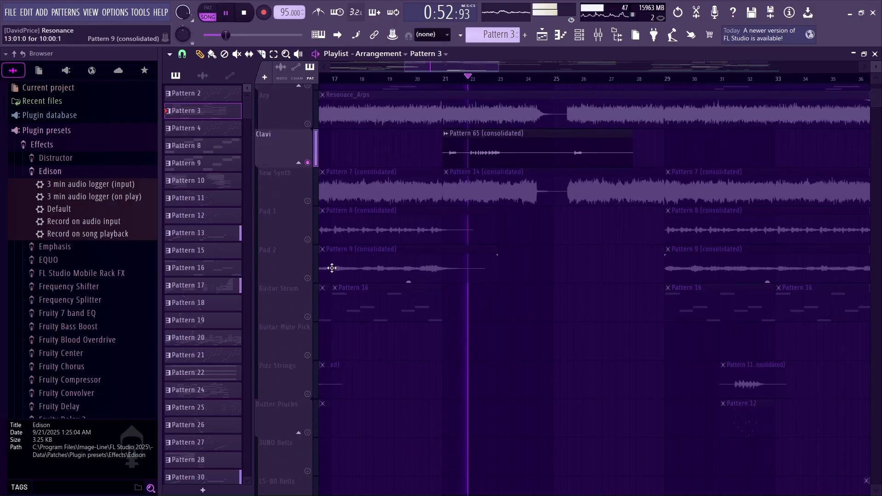
scroll(470, 76, down, 3)
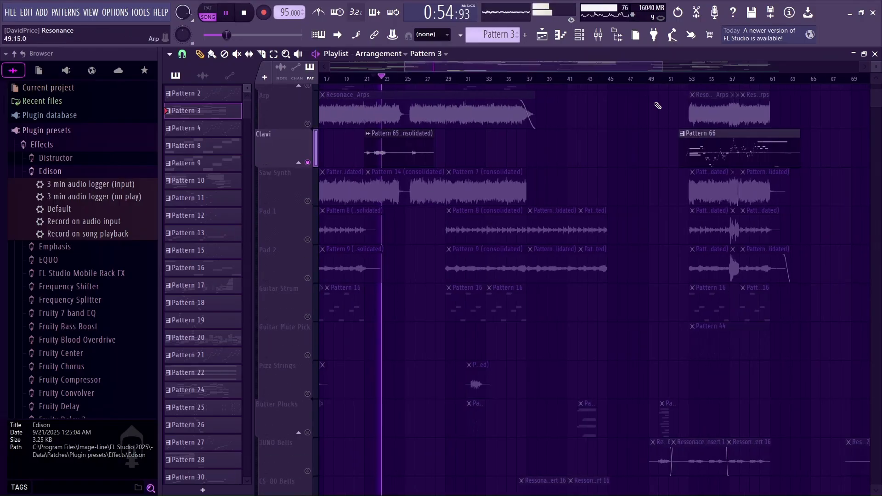
scroll(517, 165, up, 3)
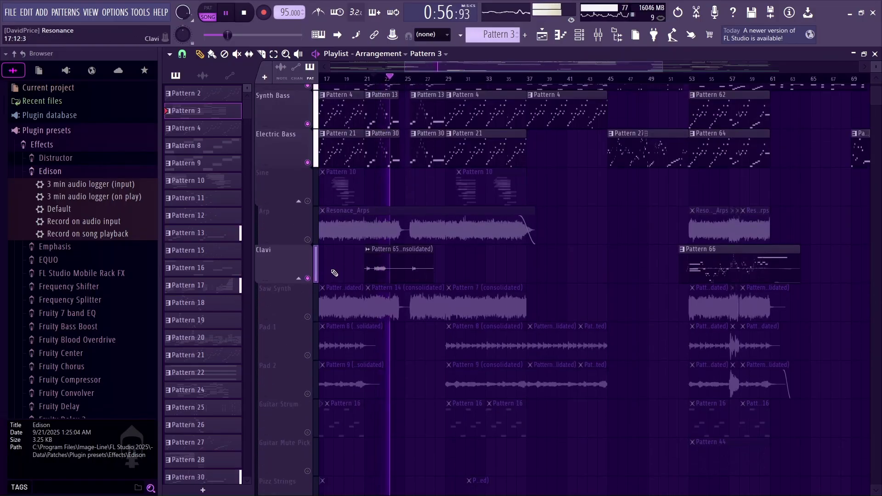
click(308, 239)
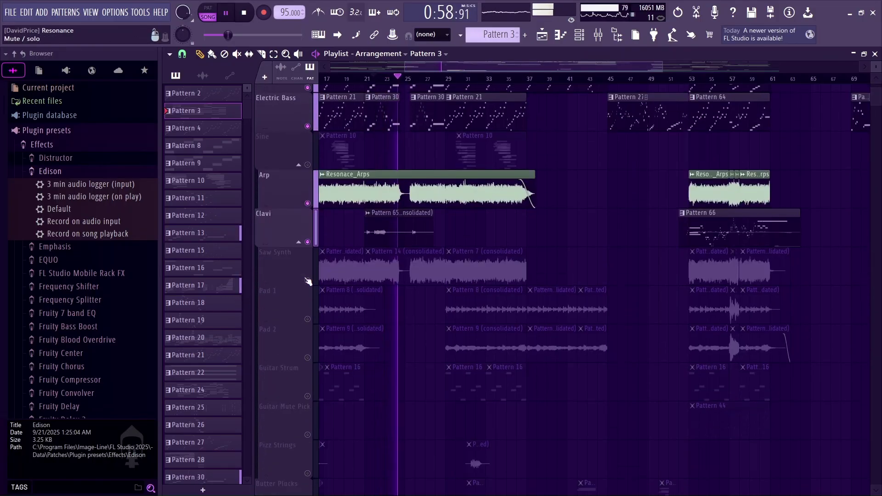
scroll(308, 279, down, 1)
click(308, 278)
Follow the Mellotron Flute part during the break, and unmute the Piano Bass and Sine tracks as playback continues
scroll(466, 303, down, 15)
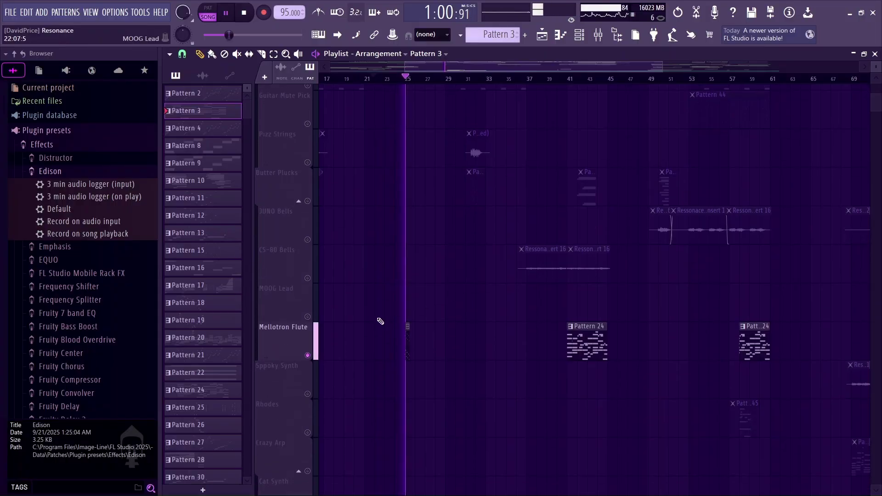
scroll(377, 321, up, 15)
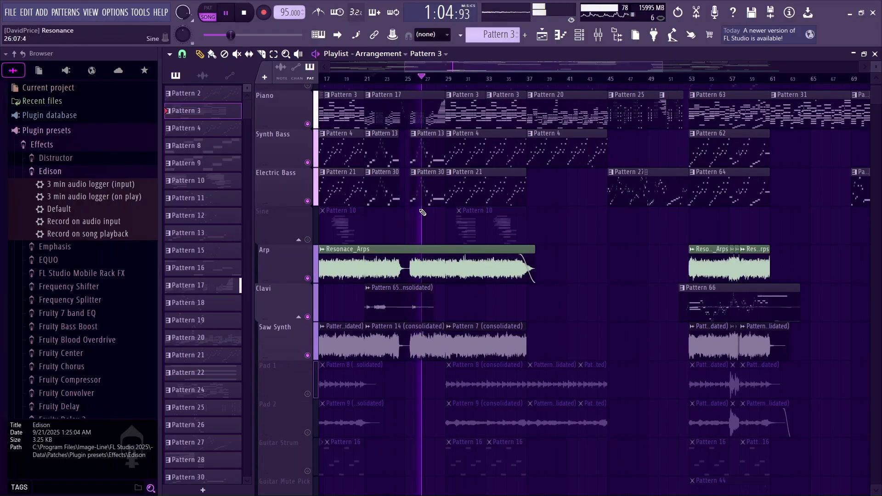
scroll(423, 212, up, 2)
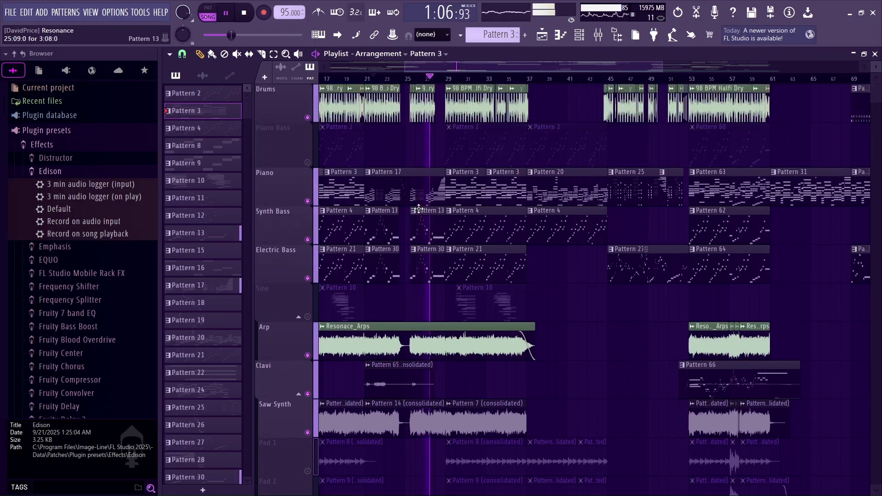
click(307, 163)
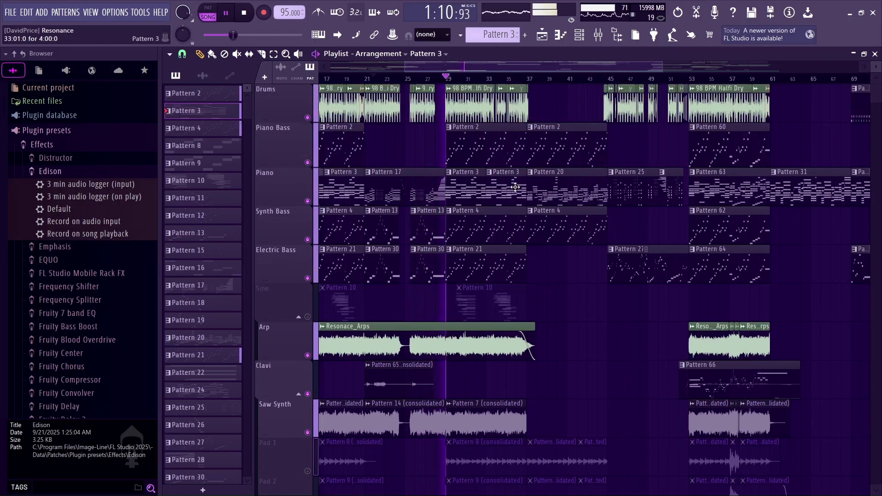
click(307, 316)
Listen to the layered section up to bar 37, and stop playback there
scroll(312, 324, down, 5)
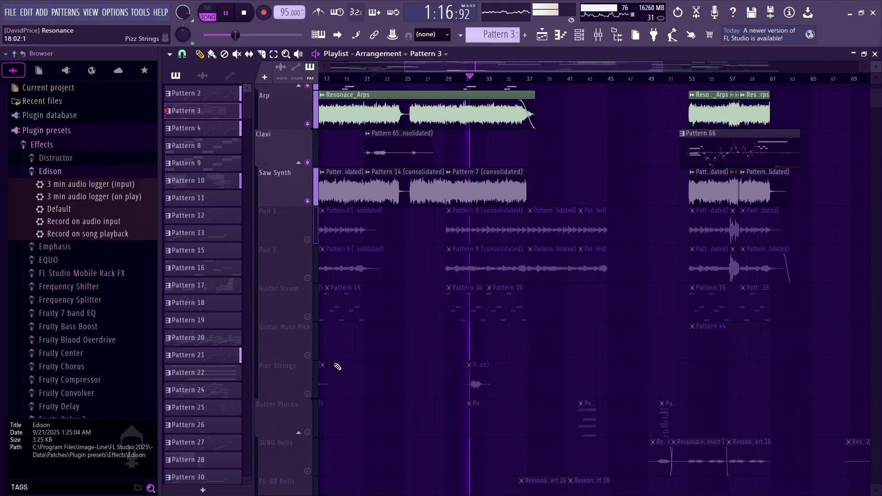
scroll(304, 401, up, 5)
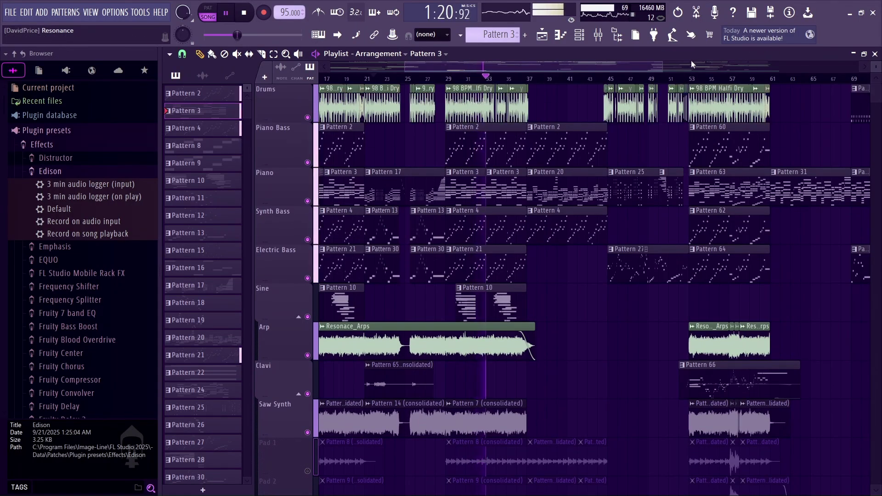
drag(662, 65, 553, 63)
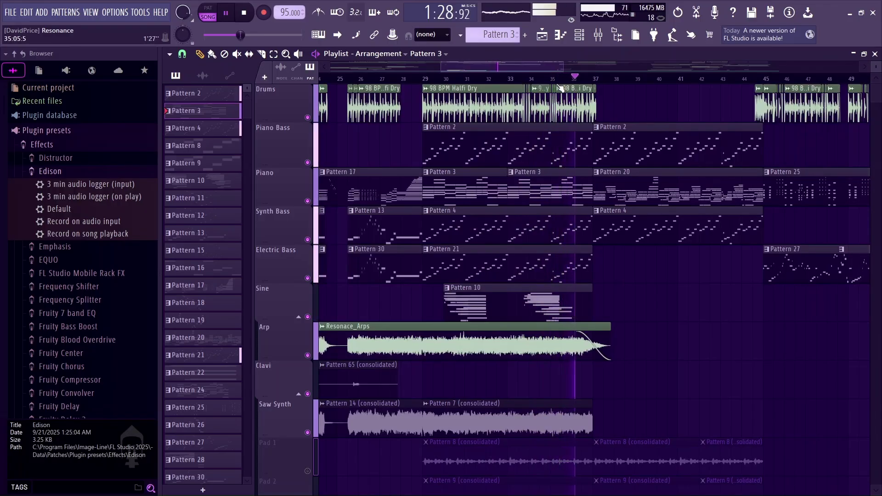
key(space)
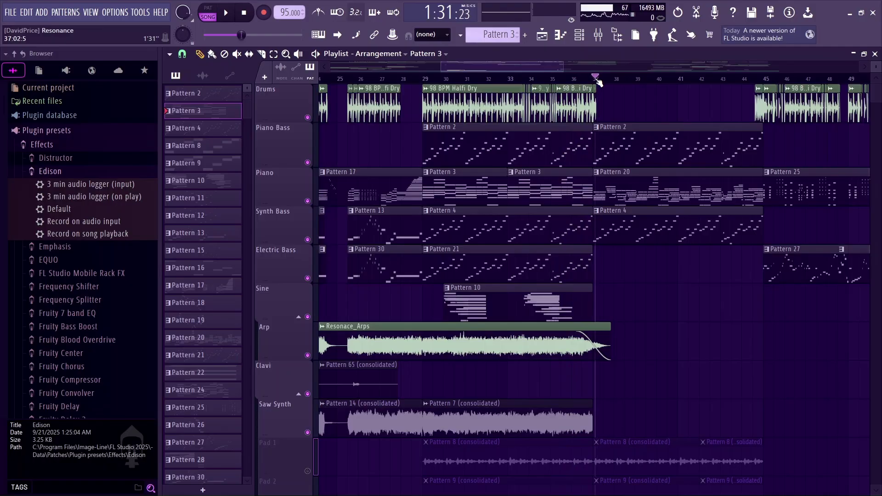
Solo the Piano track, play from bar 37, and unmute the Piano Bass and Synth Bass tracks
ctrl+click(307, 200)
key(space)
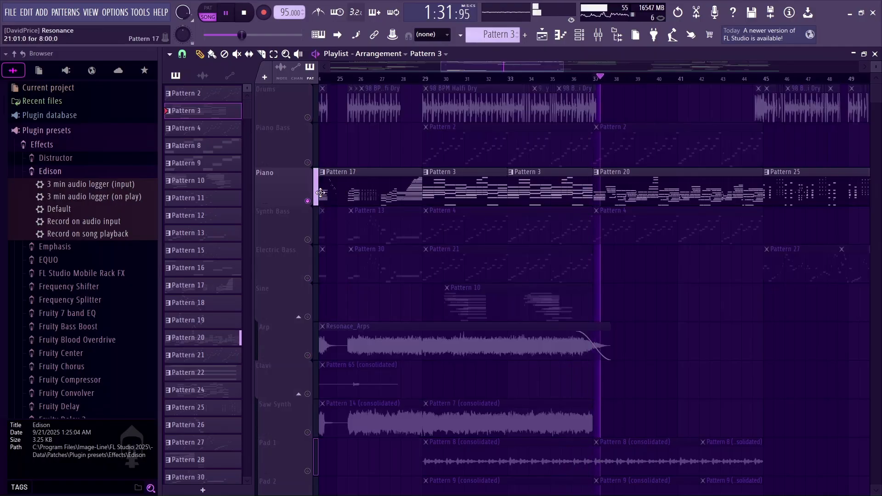
click(307, 162)
click(307, 239)
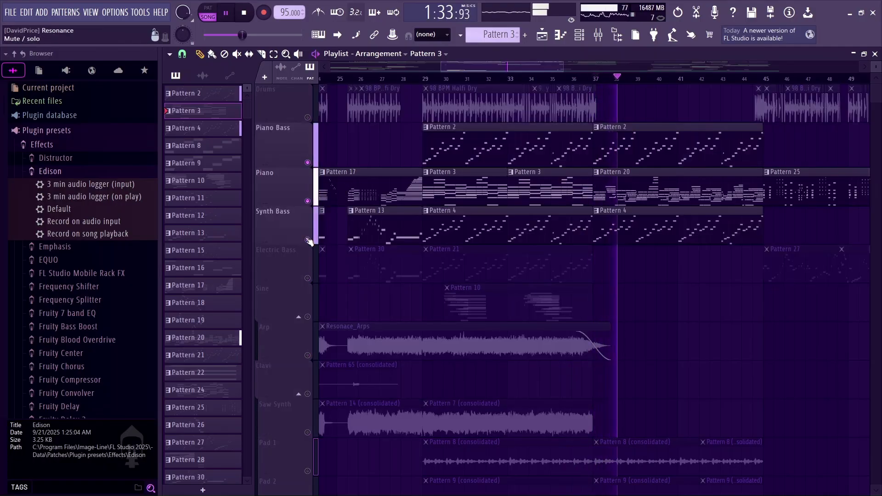
Unmute the Pad 1 and Pad 2 tracks, and play the layered section from bar 37
key(space)
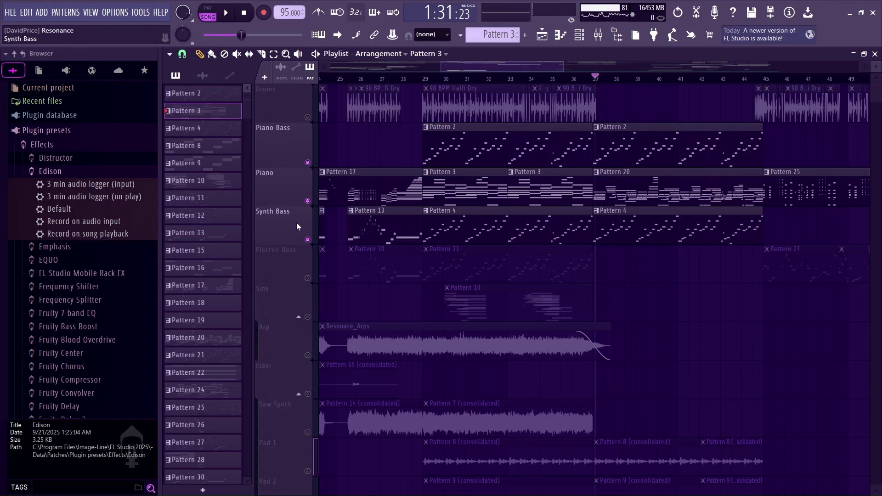
scroll(294, 226, down, 6)
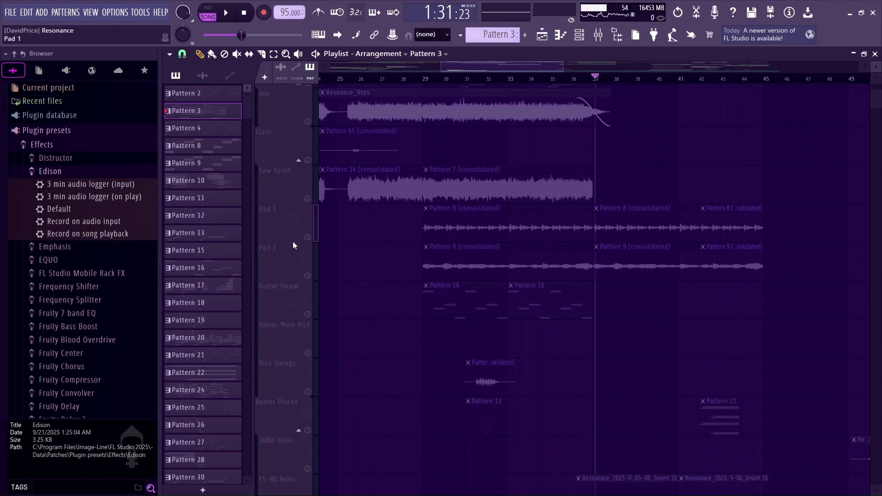
scroll(294, 230, down, 1)
click(308, 200)
click(307, 239)
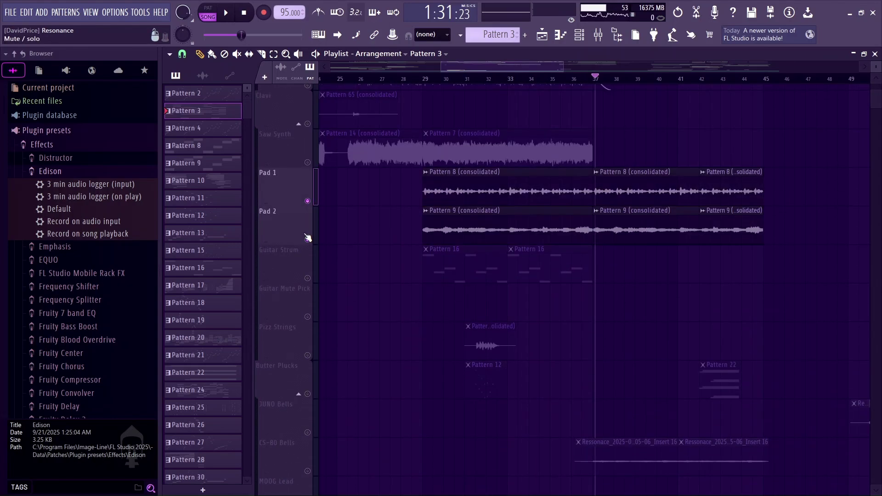
key(space)
scroll(308, 237, down, 4)
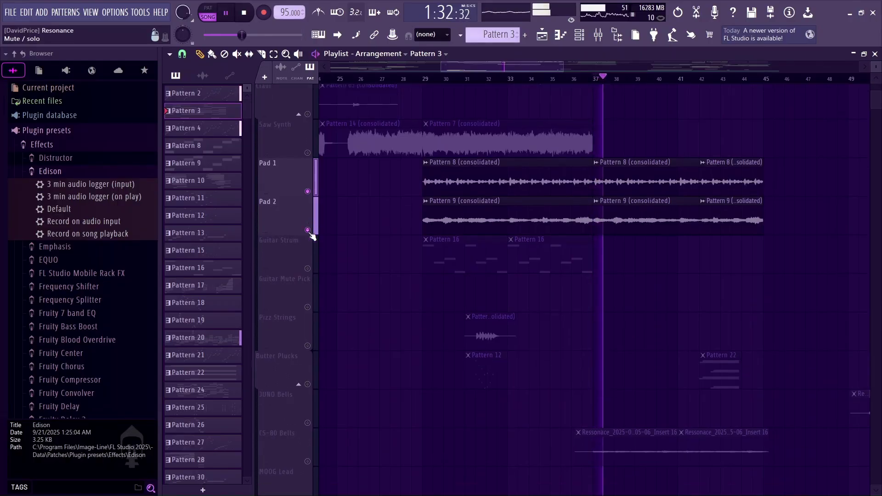
scroll(312, 237, up, 4)
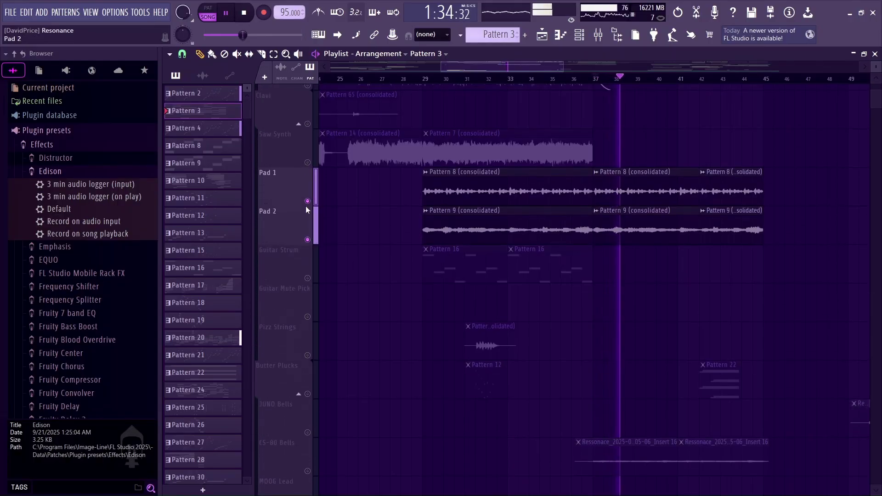
key(space)
Mute both pad tracks, unmute CS-80 Bells, and play it with the piano and bass tracks from bar 37
click(307, 239)
scroll(309, 266, down, 5)
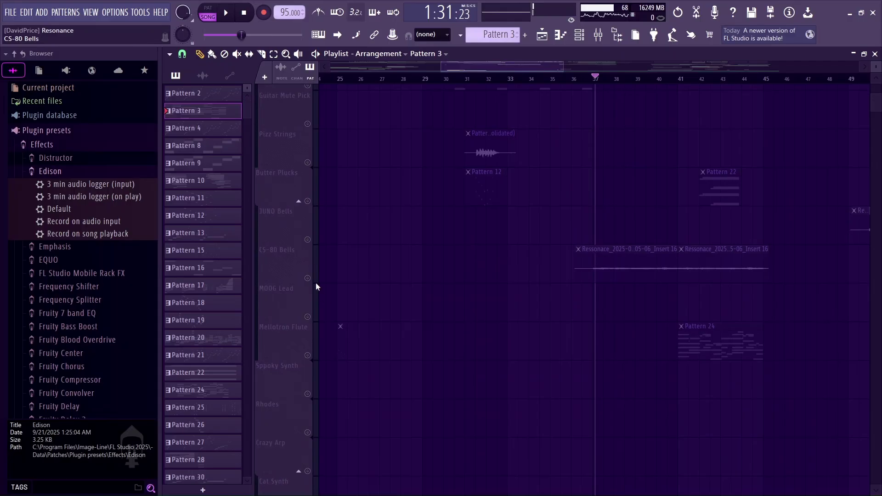
click(308, 278)
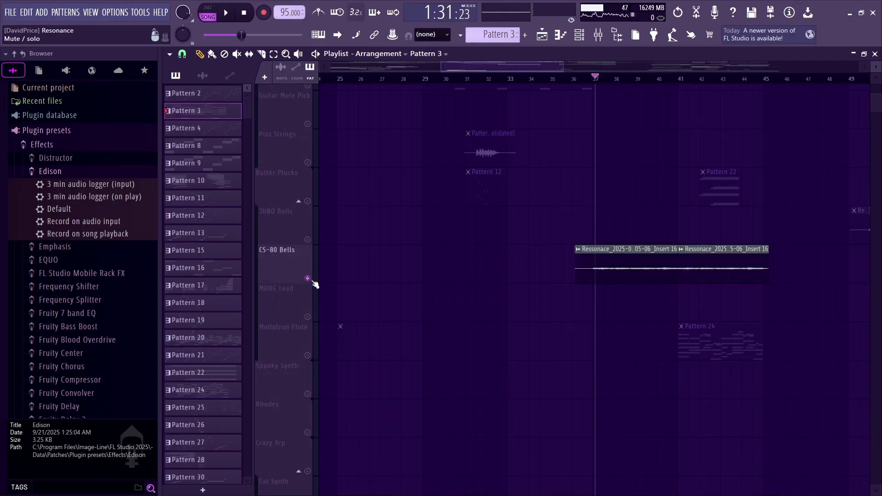
key(space)
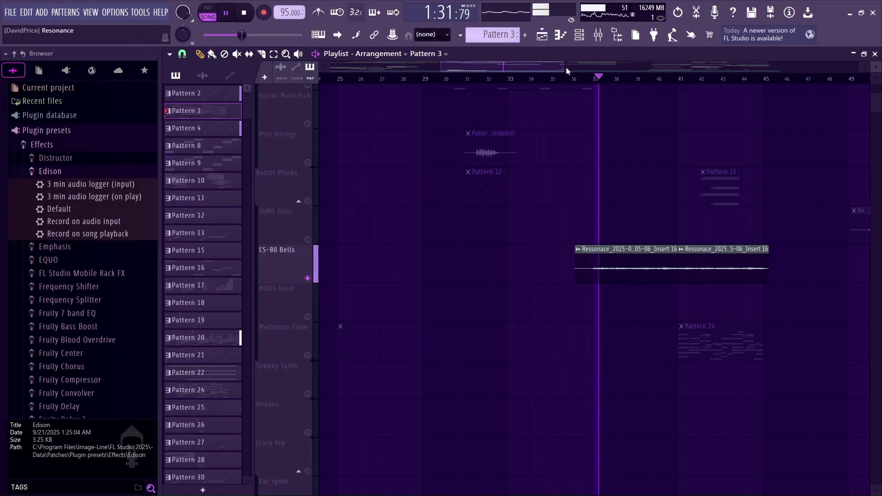
drag(565, 67, 570, 73)
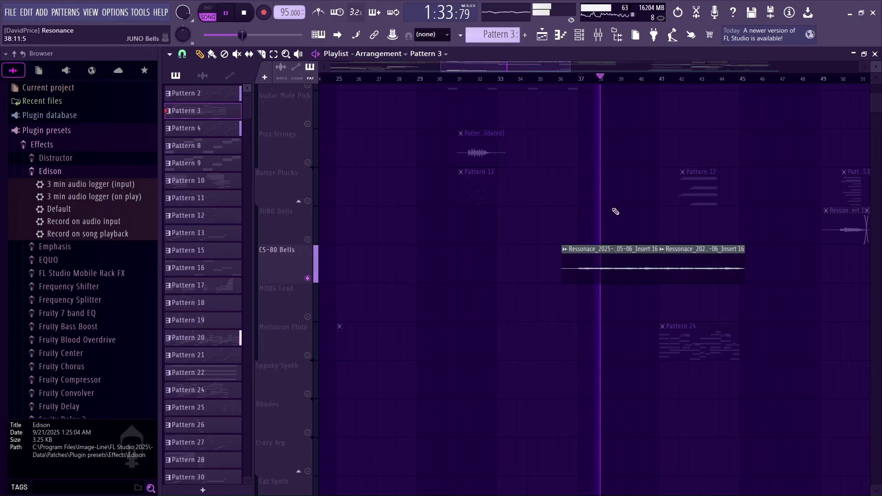
scroll(615, 211, up, 2)
scroll(615, 211, up, 10)
key(space)
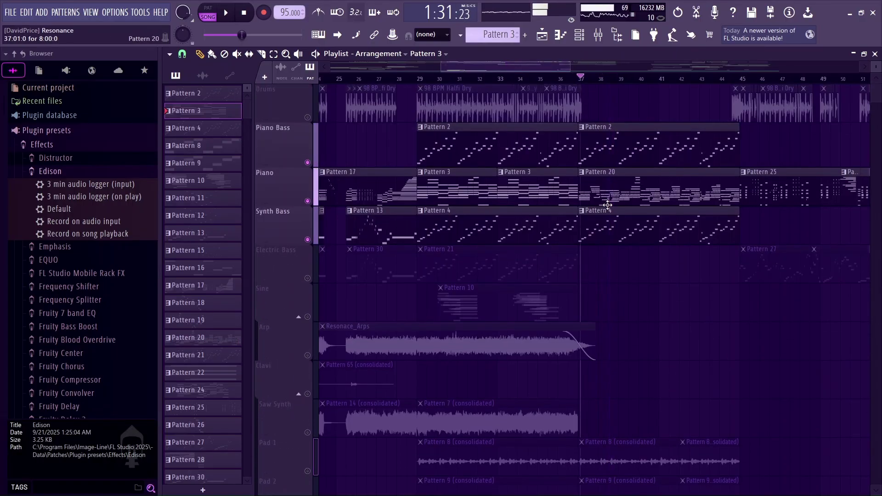
Mute the Piano Bass, Piano and Synth Bass tracks, and play CS-80 Bells alone from bar 37
click(307, 163)
click(308, 200)
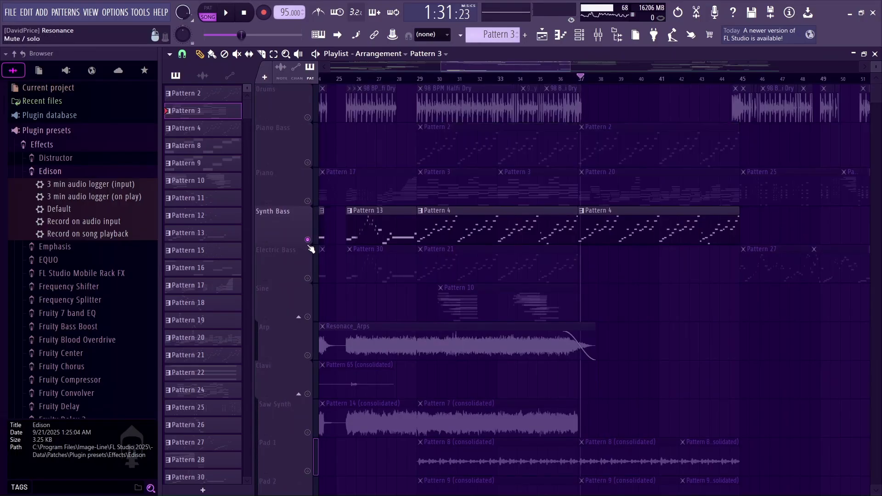
click(307, 239)
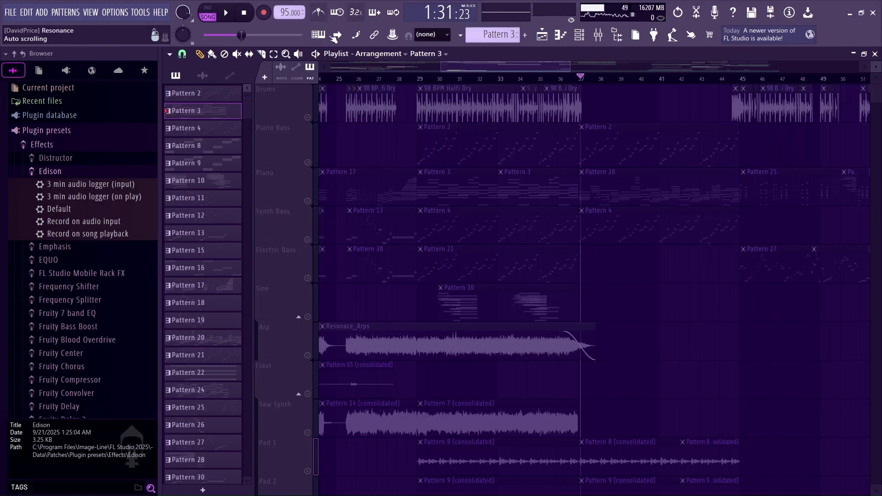
key(space)
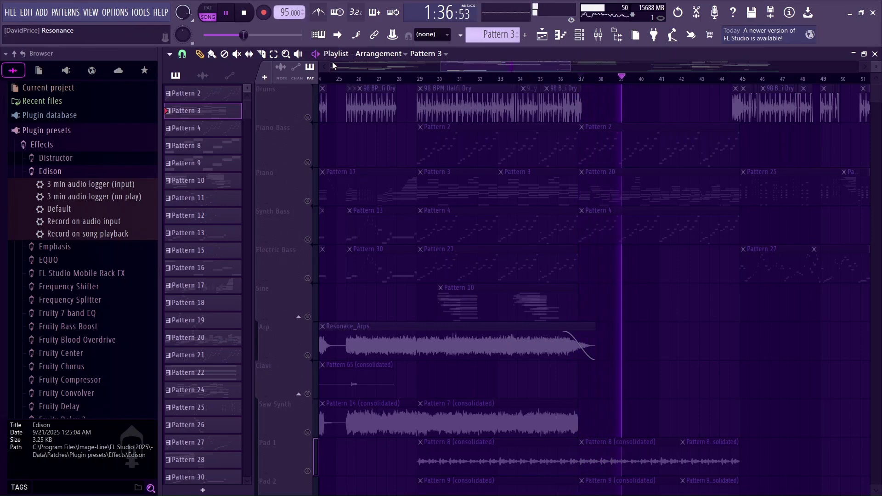
key(space)
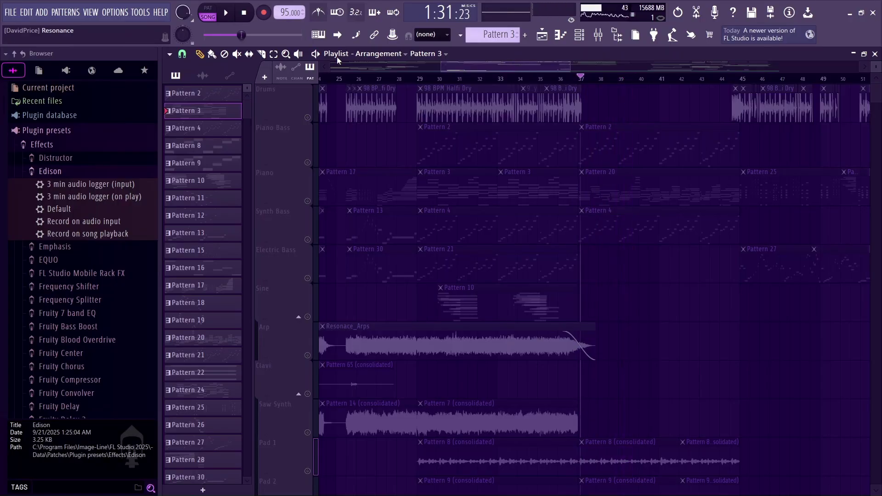
Unmute Piano and play from bar 37, unmuting Piano Bass and Synth Bass during playback
click(307, 201)
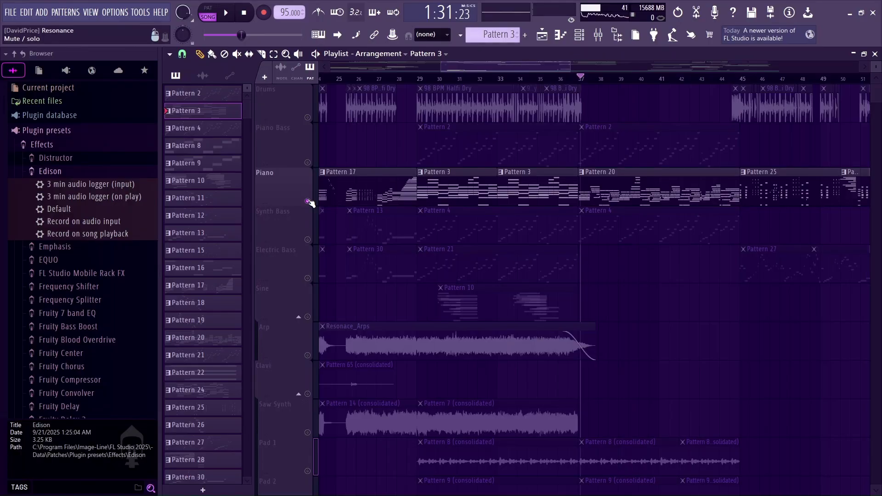
key(space)
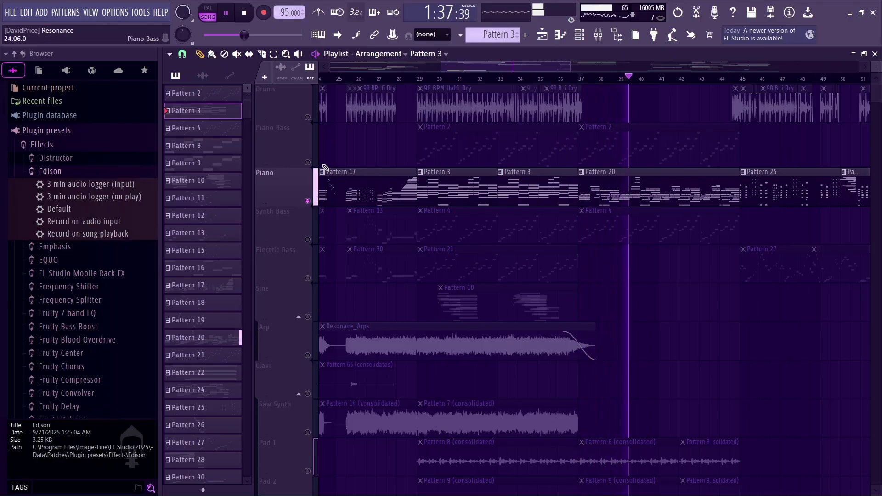
click(307, 162)
click(308, 239)
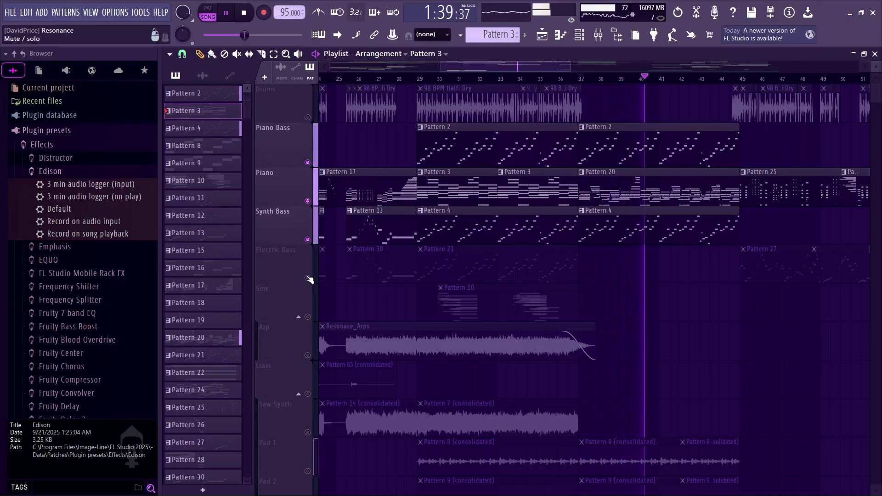
scroll(338, 259, down, 10)
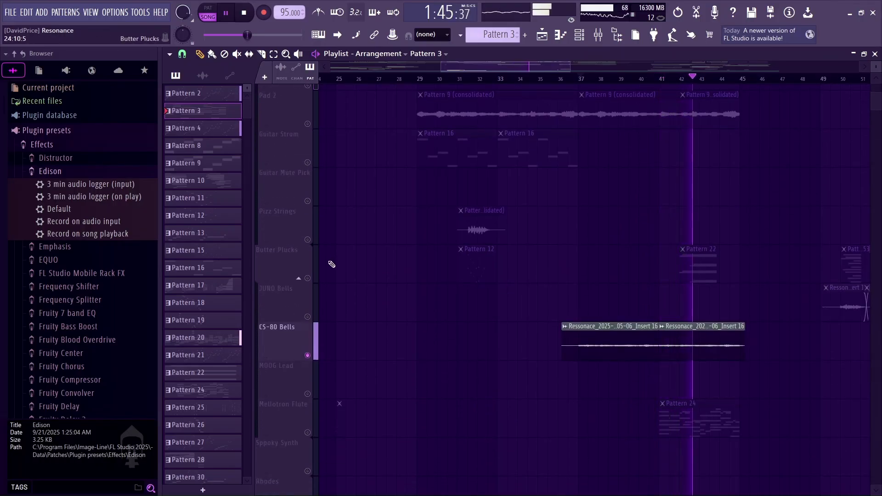
key(space)
Unmute Pad 1 and Pad 2 again, and play them with the bells, piano and bass layers from bar 37
scroll(330, 266, up, 5)
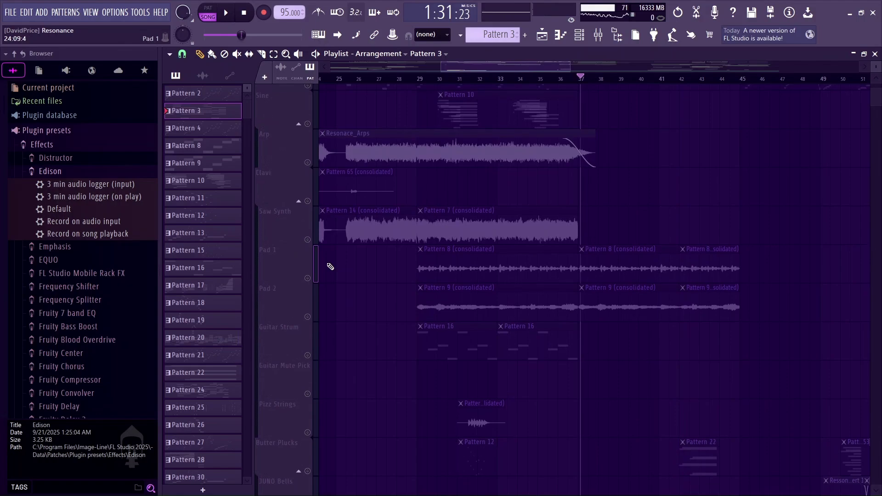
click(308, 278)
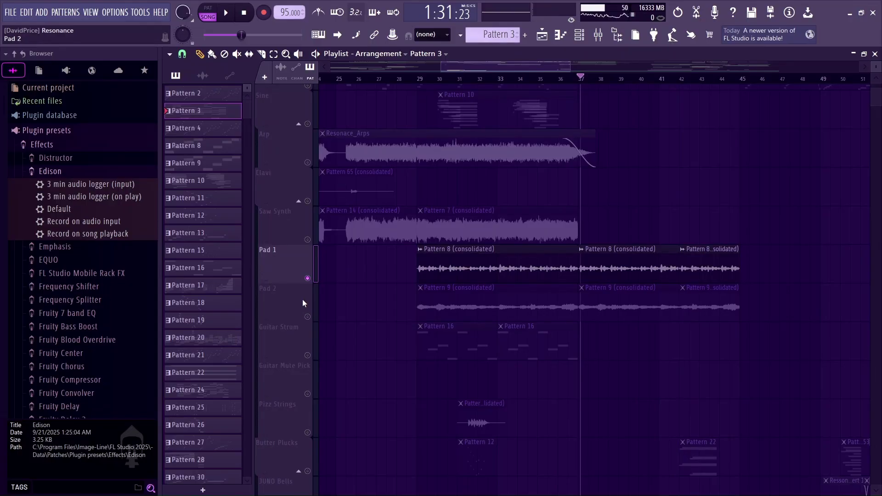
scroll(413, 305, down, 4)
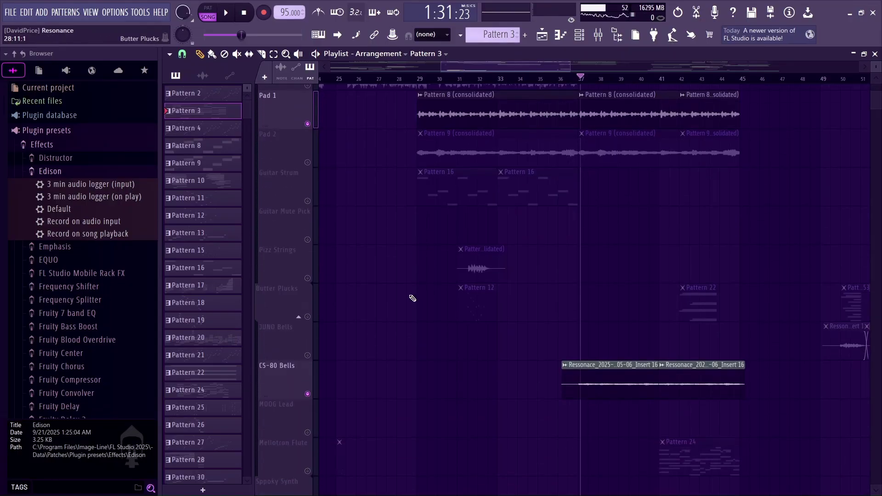
click(308, 162)
key(space)
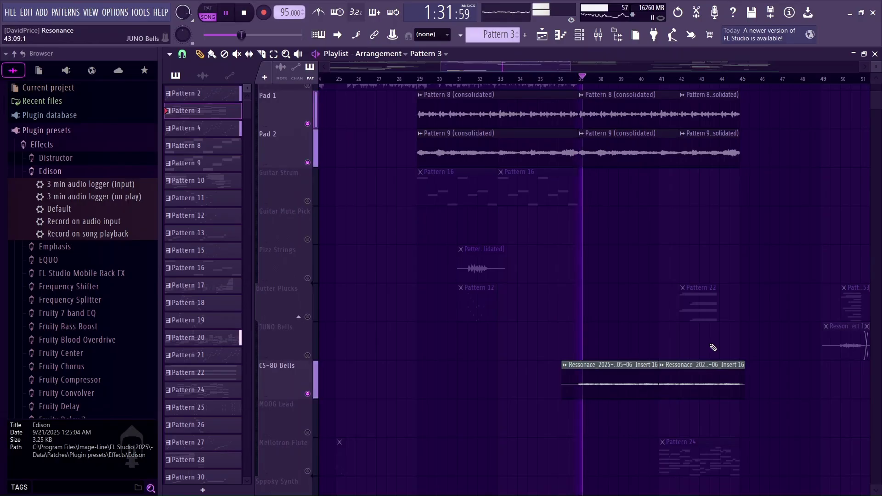
scroll(558, 330, up, 1)
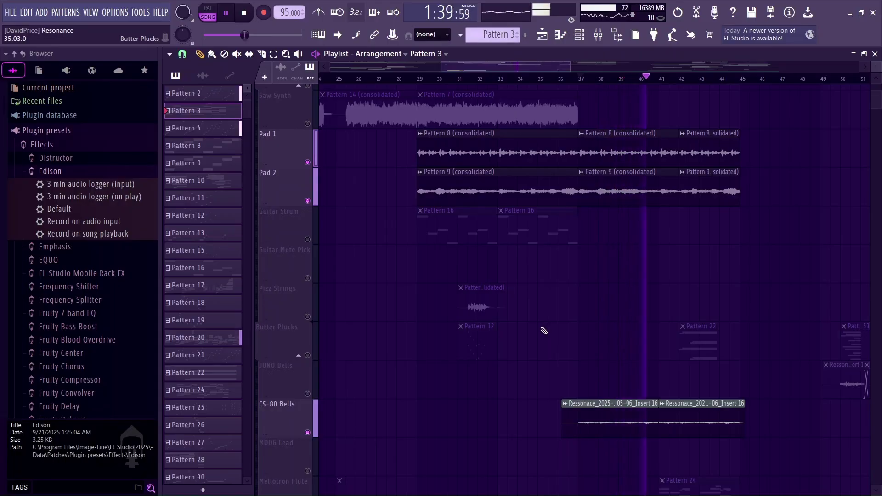
scroll(544, 332, down, 5)
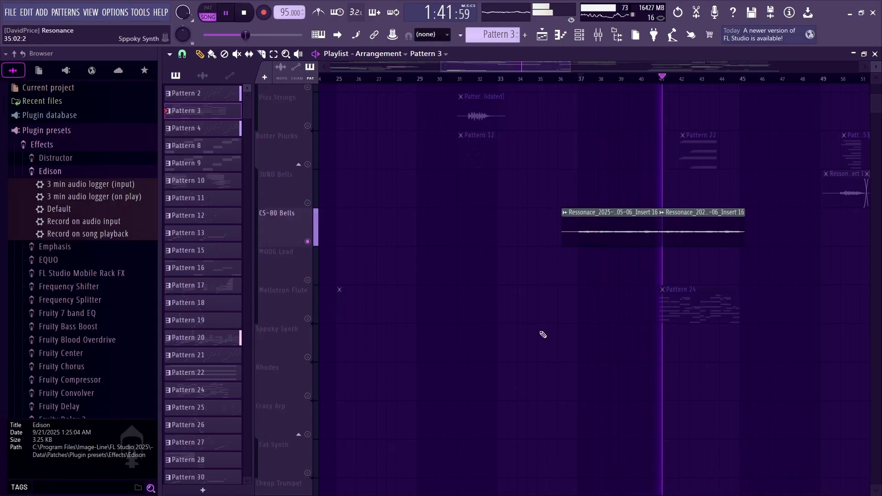
Unmute Butter Plucks to hear Pattern 22 during playback, stop, and save the project
click(309, 162)
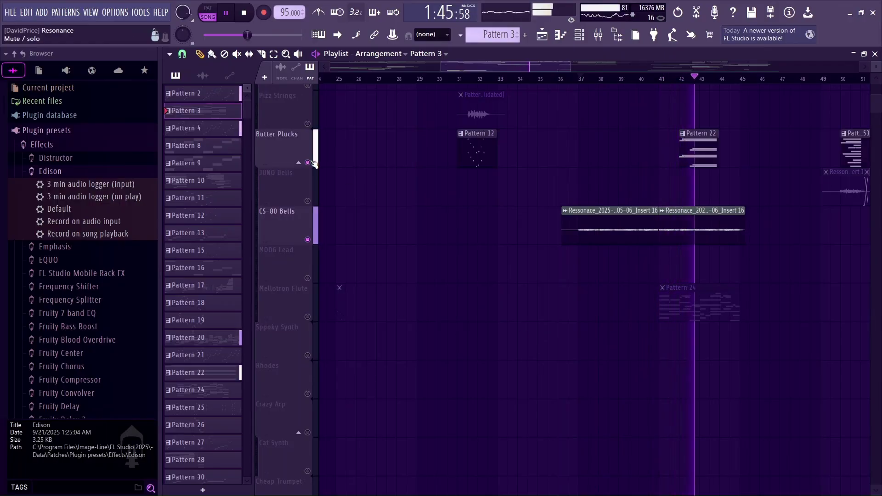
key(space)
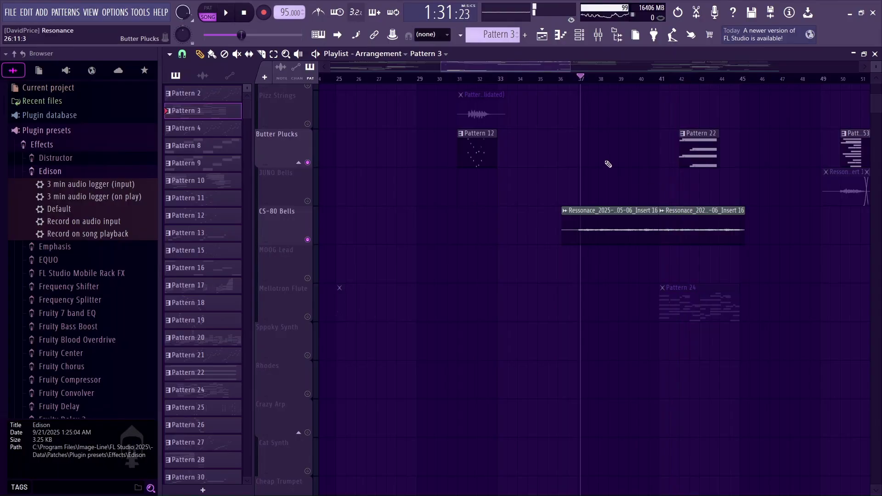
key(ctrl+s)
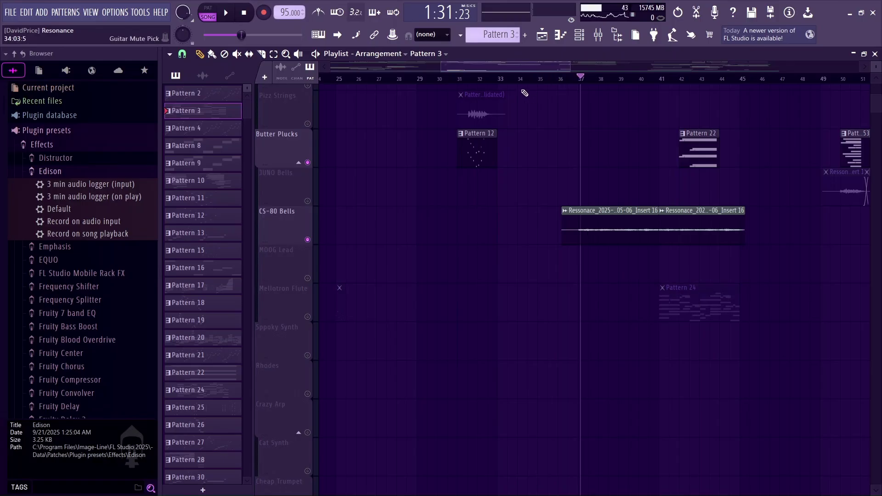
Play the unmuted bells, piano, bass and pad layers together from just before bar 37
drag(514, 64, 523, 65)
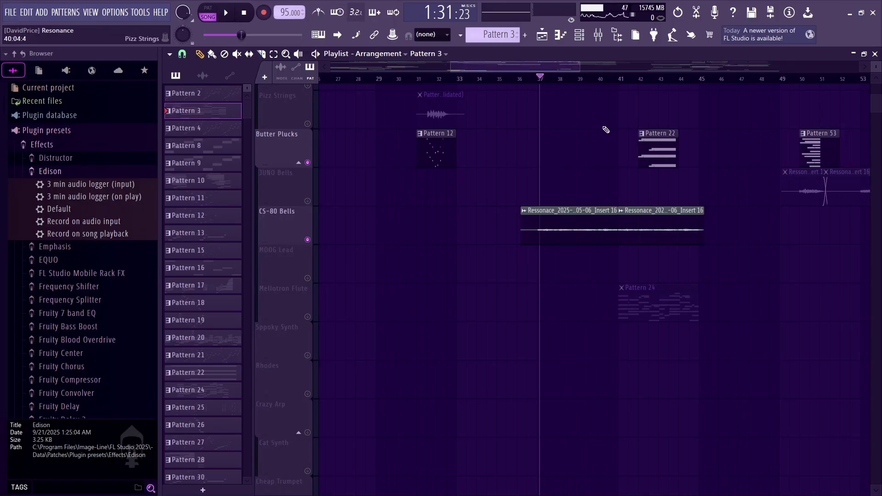
scroll(604, 130, up, 5)
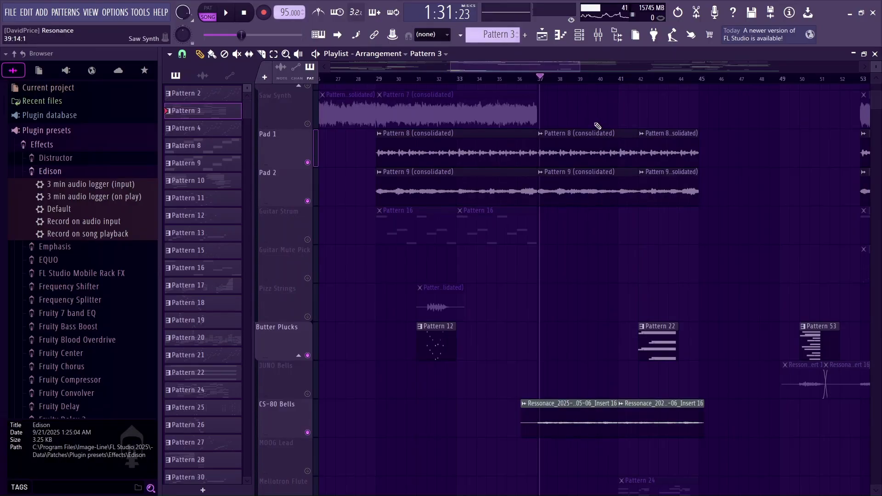
scroll(643, 102, up, 8)
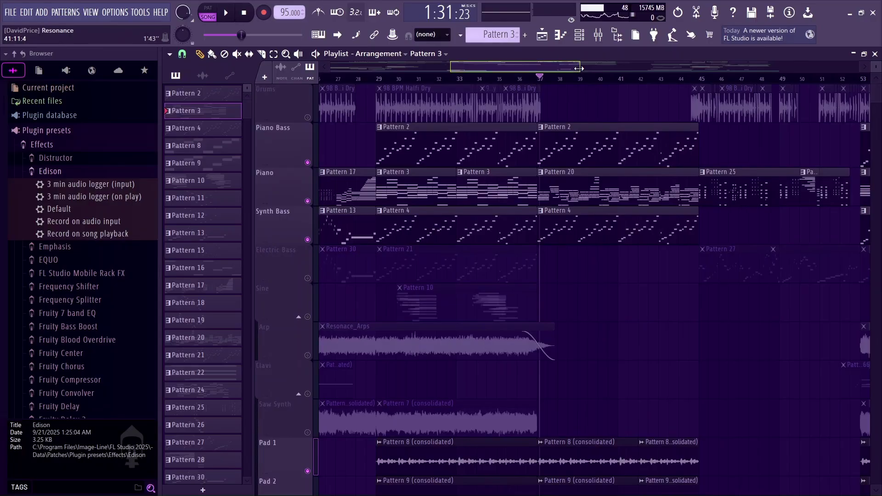
scroll(549, 170, down, 5)
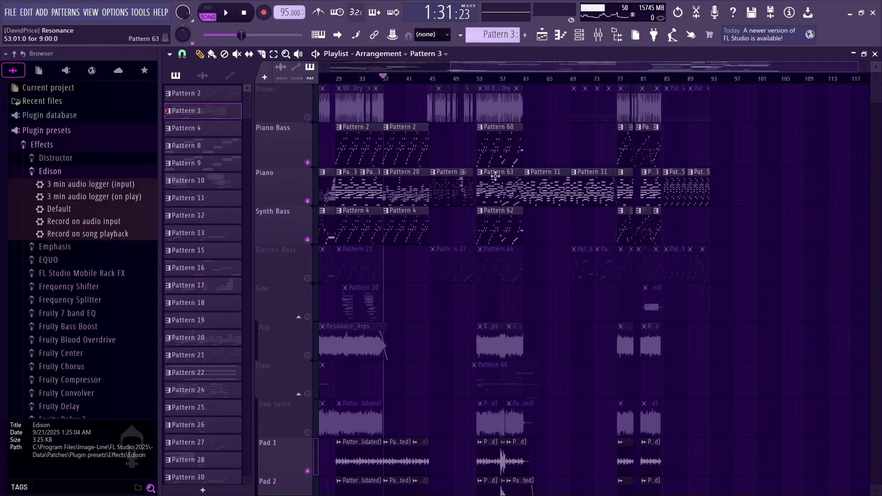
drag(857, 64, 536, 98)
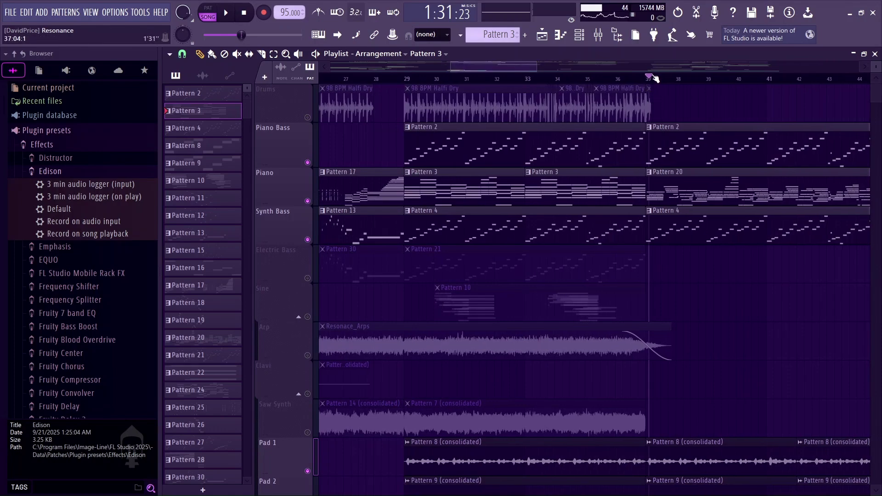
drag(649, 79, 629, 86)
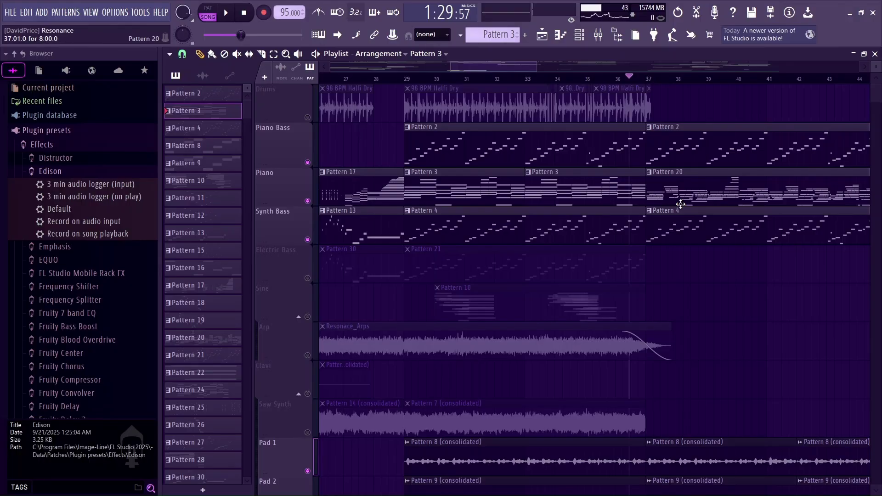
key(space)
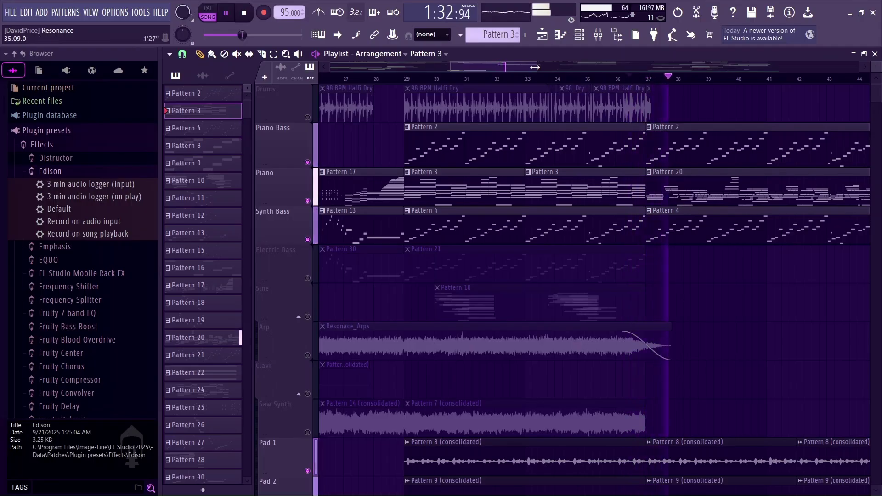
Stop playback, solo the Mellotron Flute track, and place the playhead just before bar 41
scroll(680, 189, down, 3)
scroll(680, 189, down, 10)
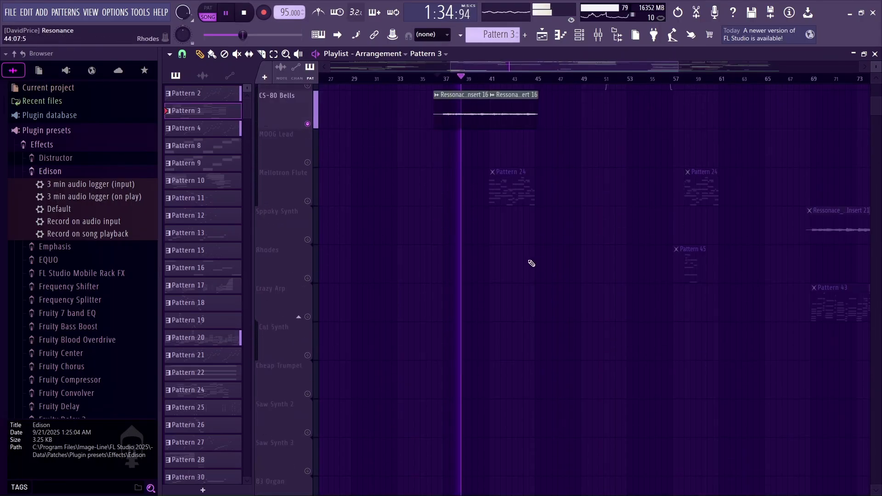
scroll(384, 219, down, 10)
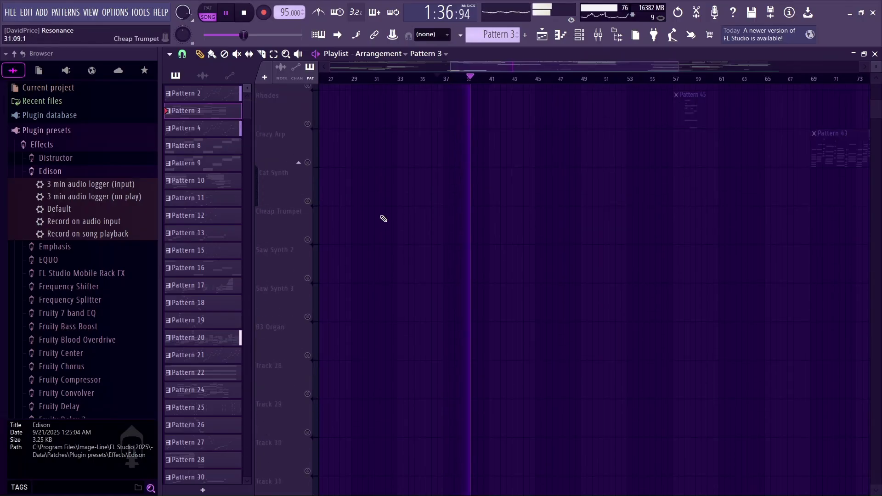
scroll(378, 219, up, 10)
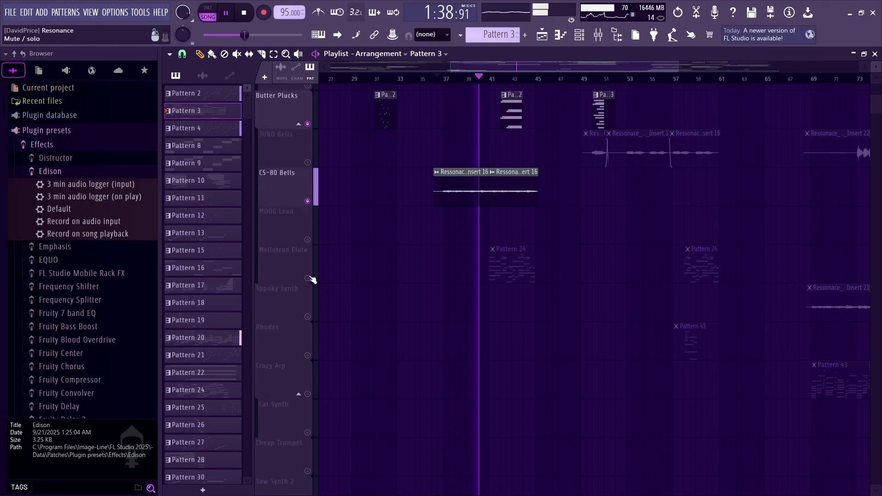
scroll(326, 262, up, 3)
key(space)
drag(490, 81, 489, 79)
Show the Jetsons channel's Patcher map with its Mellotron V and Kontakt 7 layers, and close it
click(579, 35)
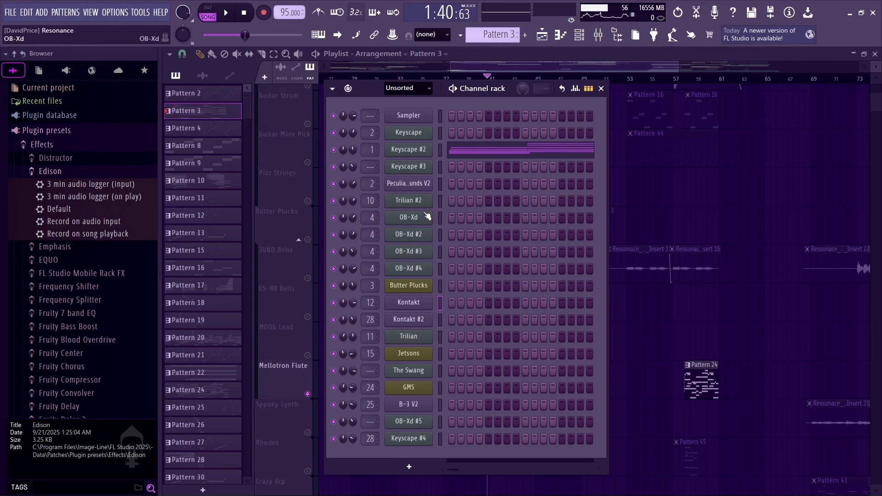
key(space)
key(space)
click(410, 354)
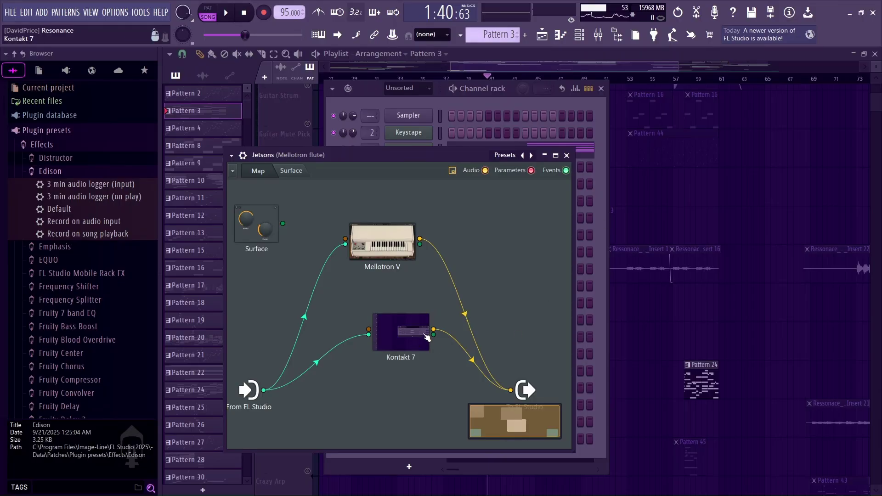
click(566, 155)
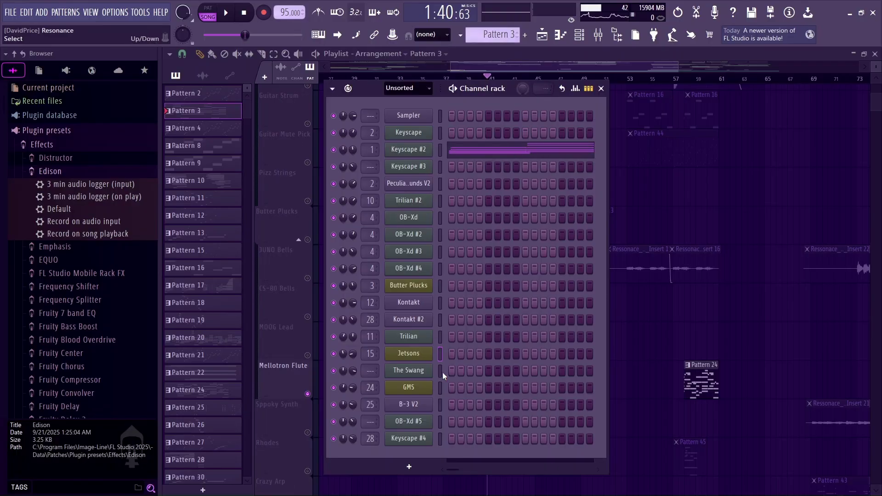
Close the channel rack and play Mellotron Flute from just before bar 41, unmuting Butter Plucks during playback
key(space)
key(F6)
key(space)
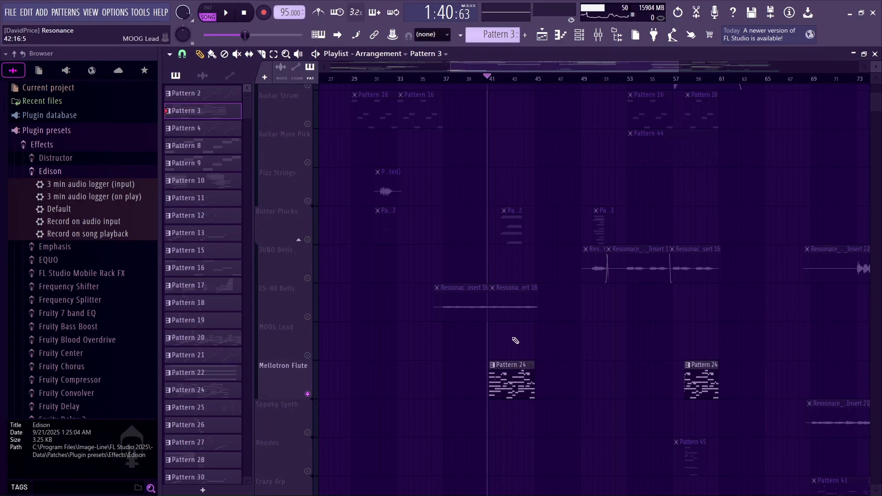
key(space)
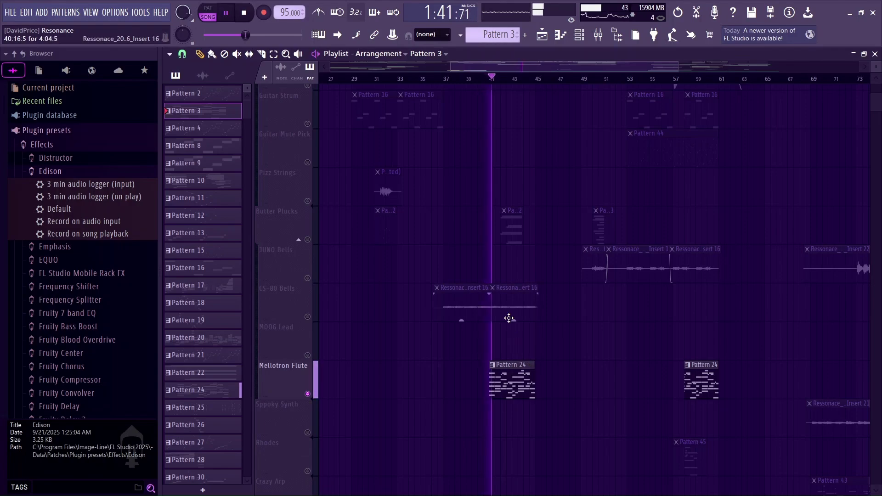
click(307, 239)
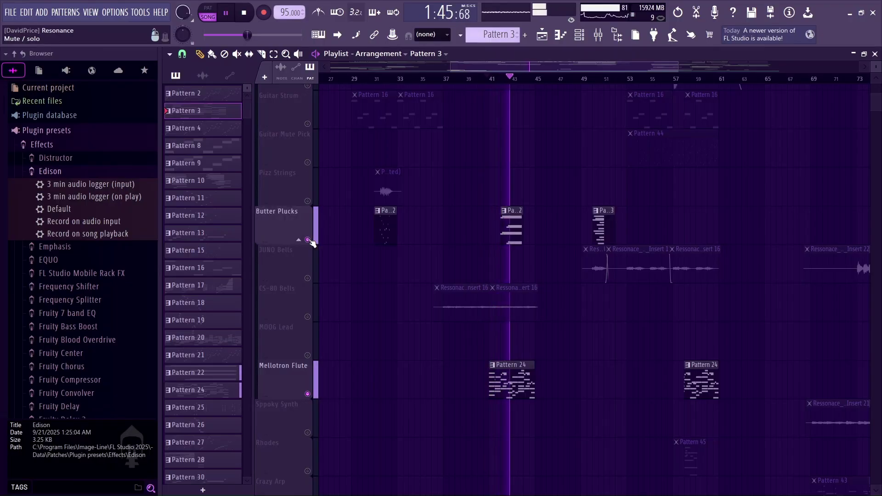
key(space)
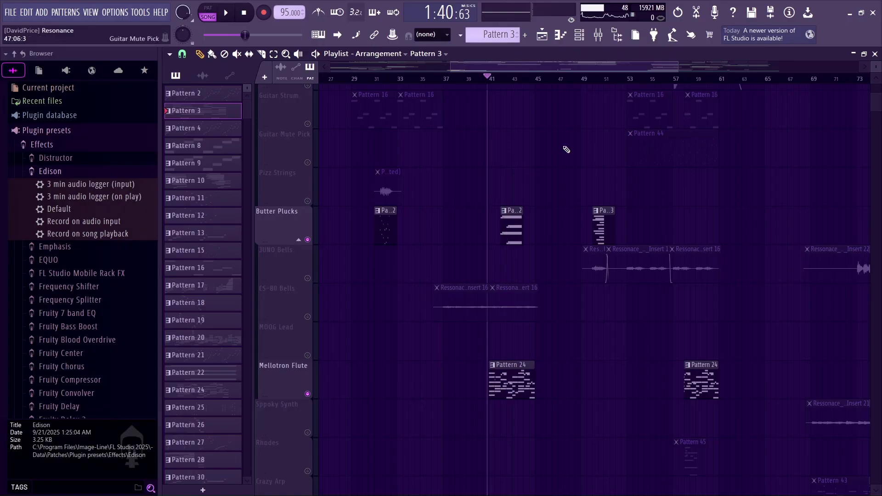
Solo Electric Bass and play it from just before bar 45, unmuting Drums during playback
scroll(472, 136, up, 7)
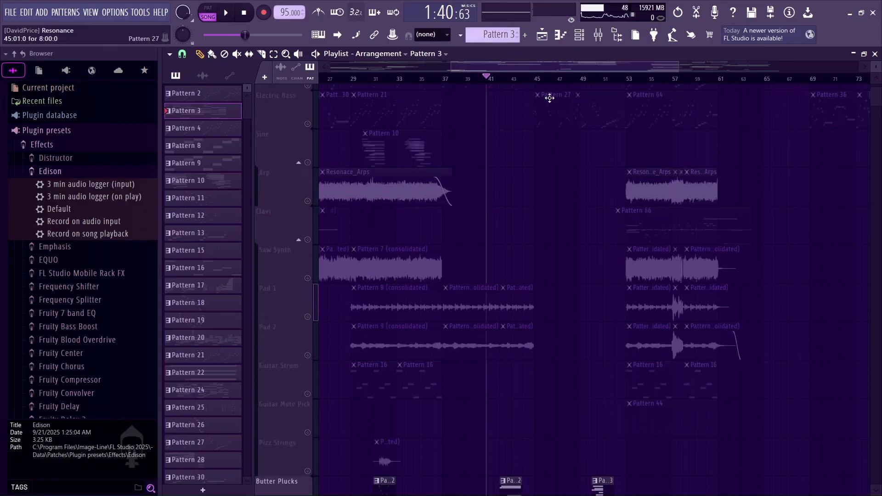
scroll(546, 94, up, 4)
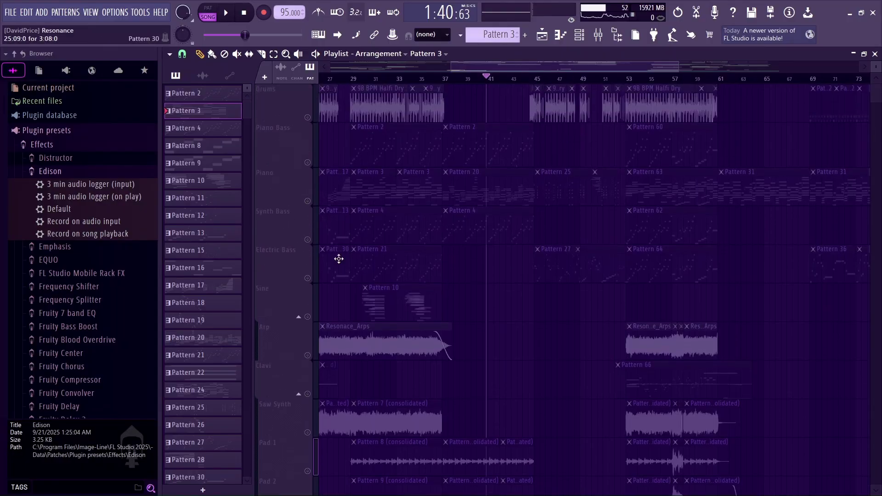
click(532, 78)
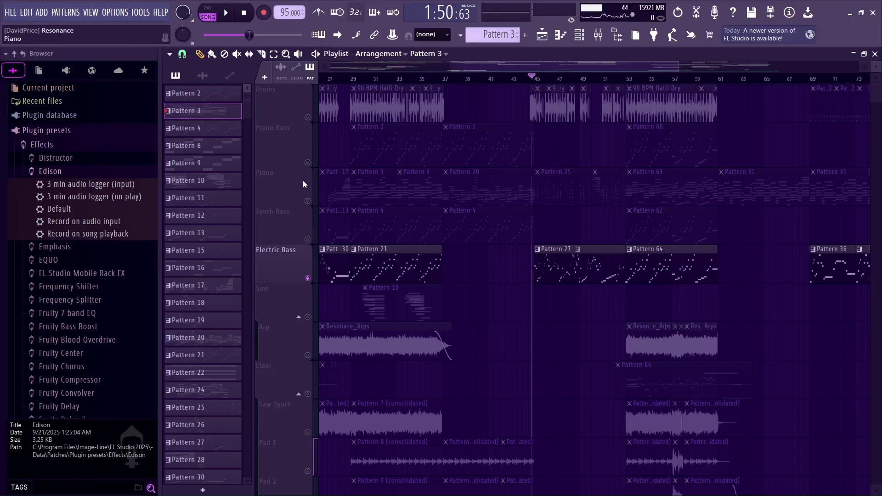
key(space)
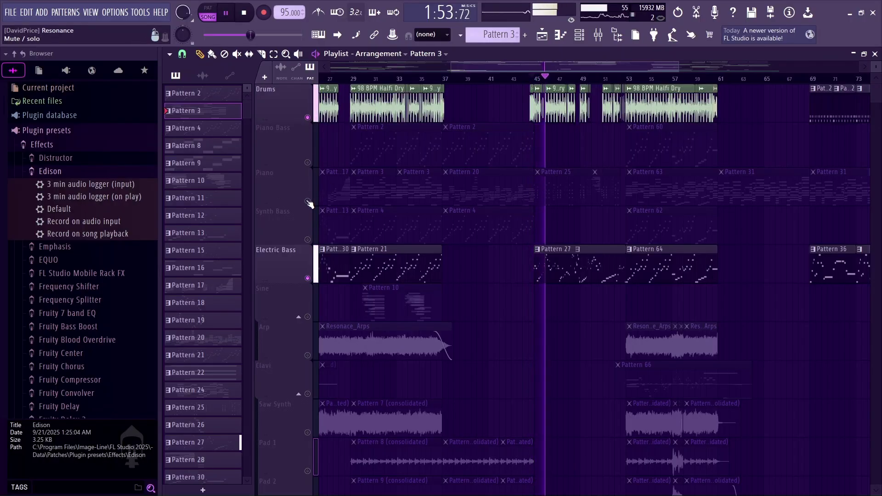
key(space)
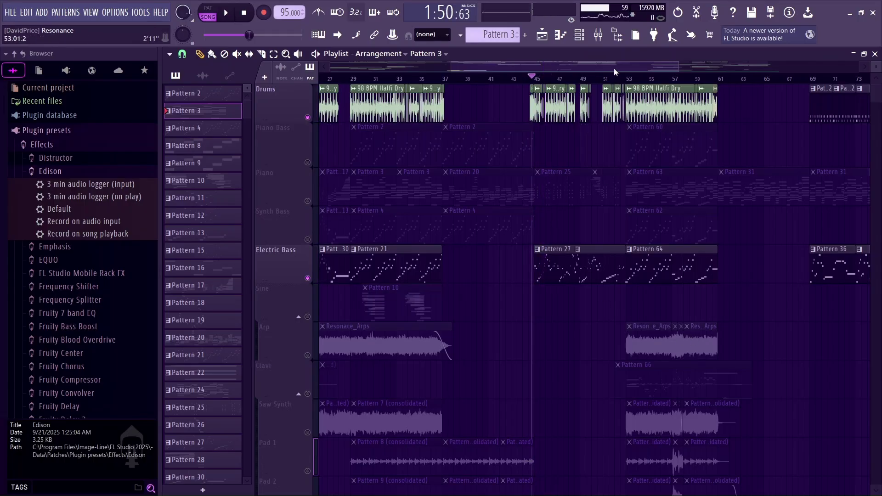
Show the section around bars 45 to 53 more closely and replay Drums with Electric Bass from just before bar 45
drag(678, 68, 567, 68)
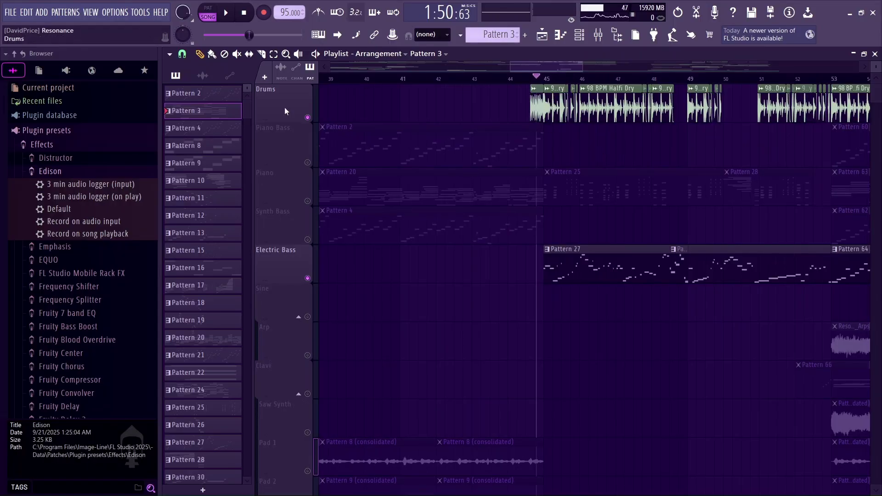
drag(538, 63, 547, 66)
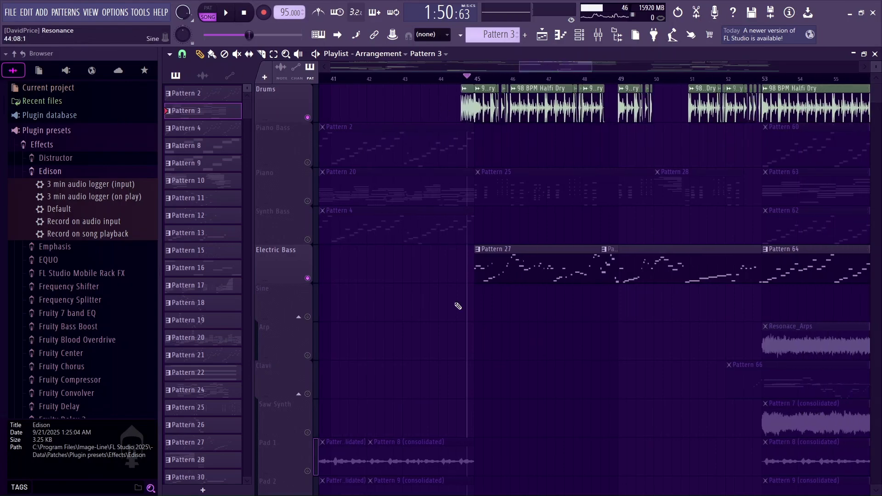
key(space)
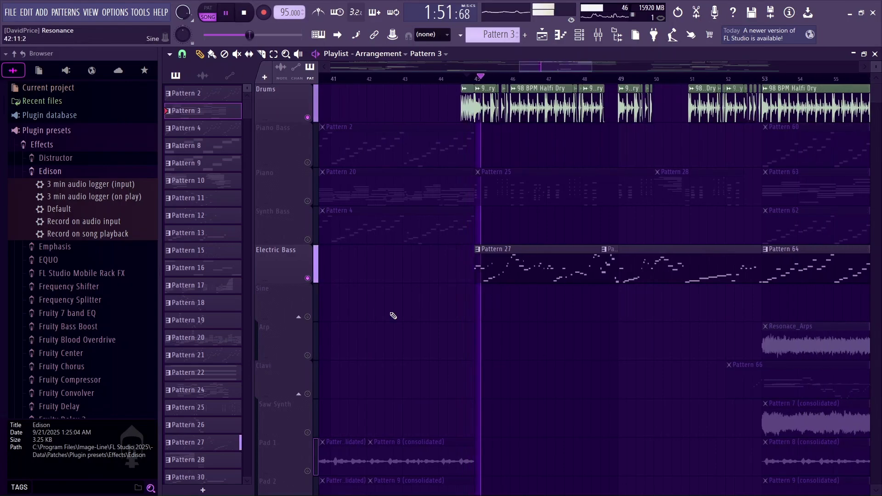
key(space)
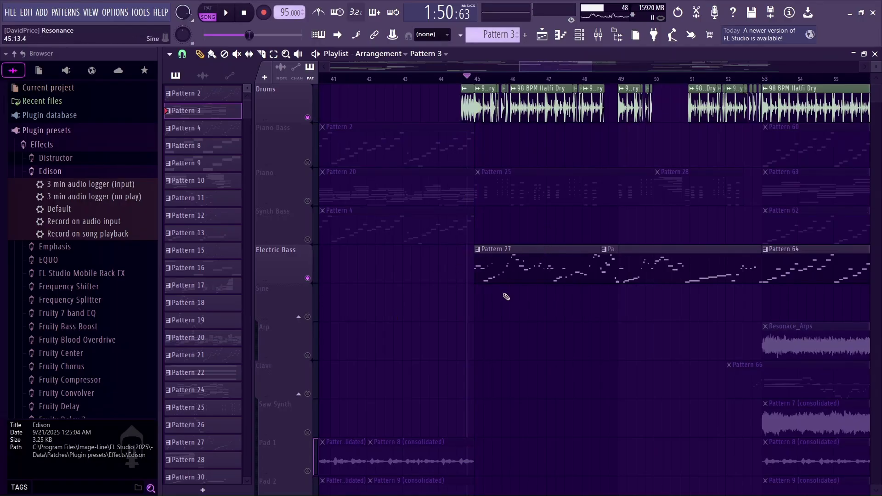
Play the section again, unmute Piano briefly during playback, mute it again, and stop
key(space)
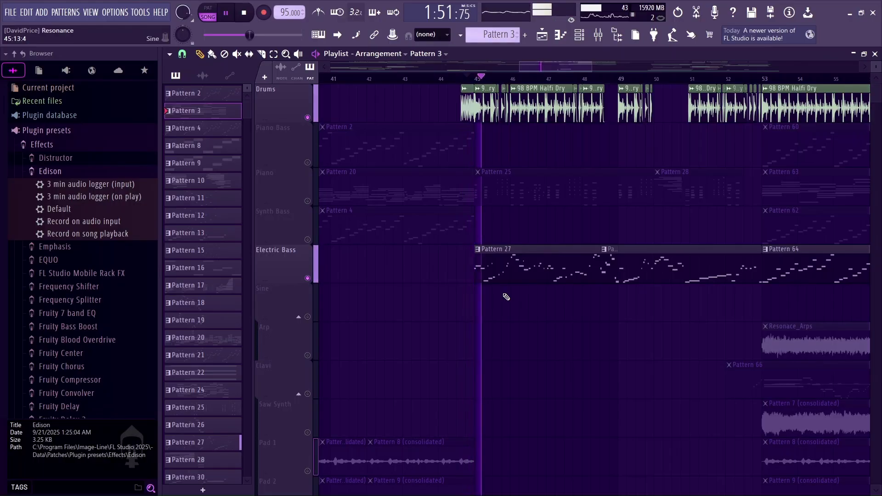
click(308, 201)
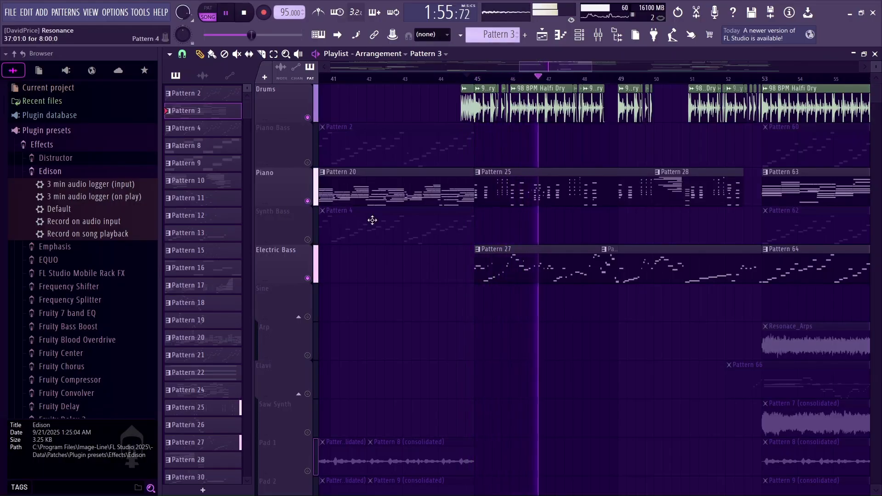
click(307, 202)
key(space)
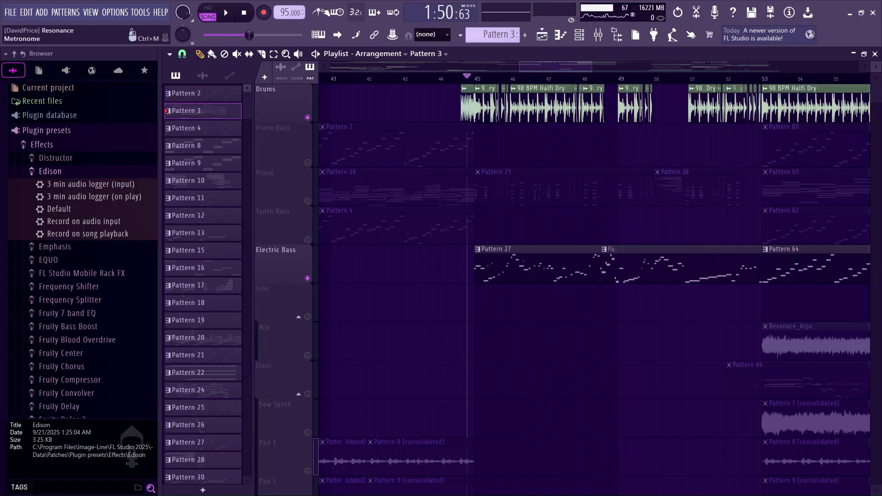
Play the Electric Bass fill with Drums from just after bar 48, and replay both tracks from bar 45
click(588, 79)
key(space)
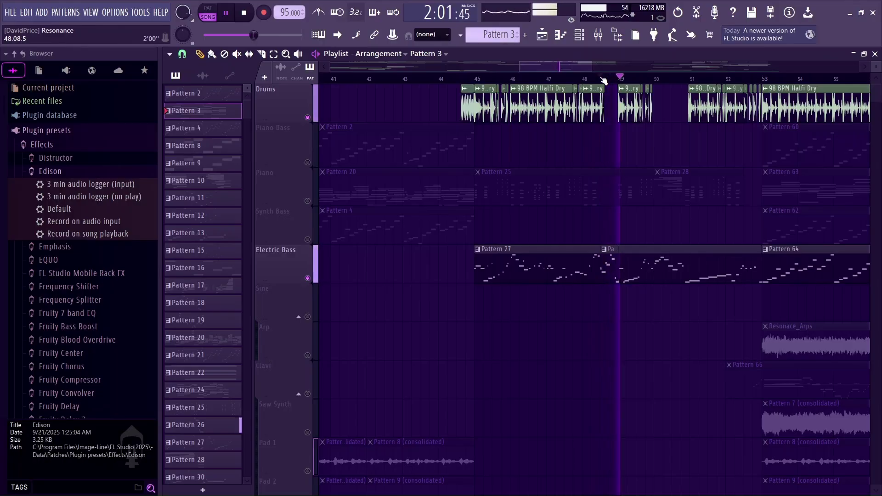
drag(600, 78, 474, 76)
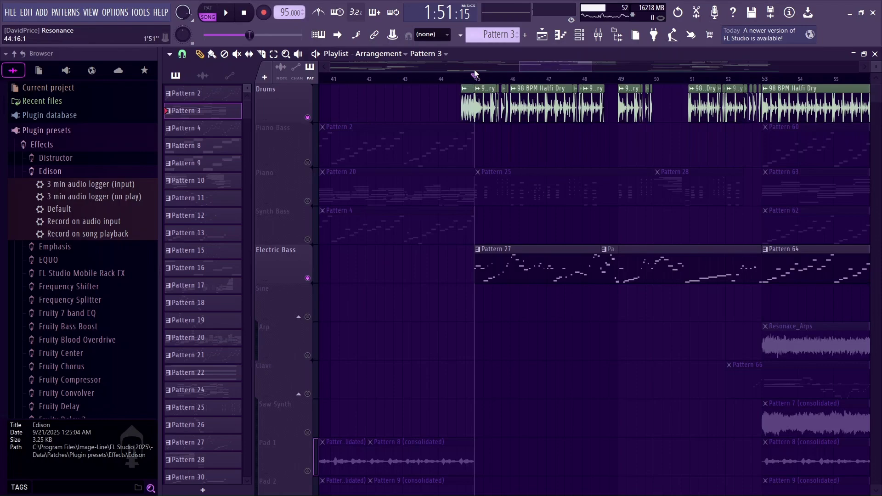
click(315, 55)
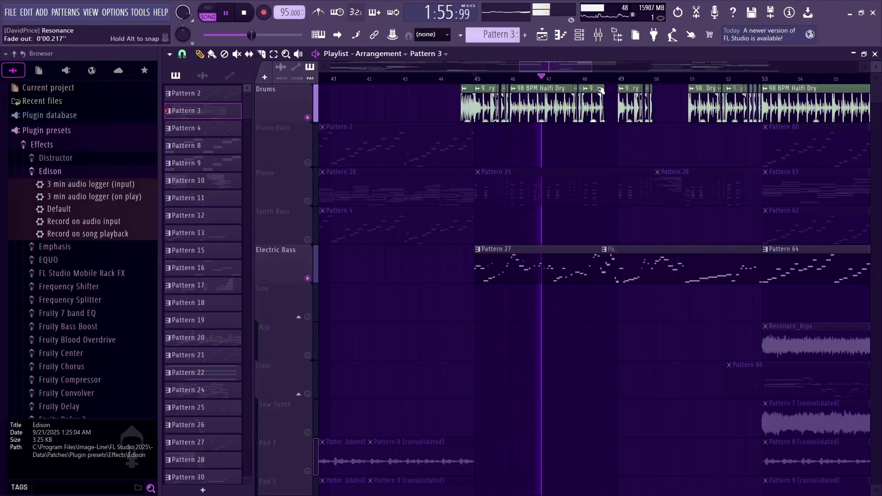
Unmute Piano during playback and bring the Butter Plucks and JUNO Bells tracks into view
drag(582, 68, 595, 70)
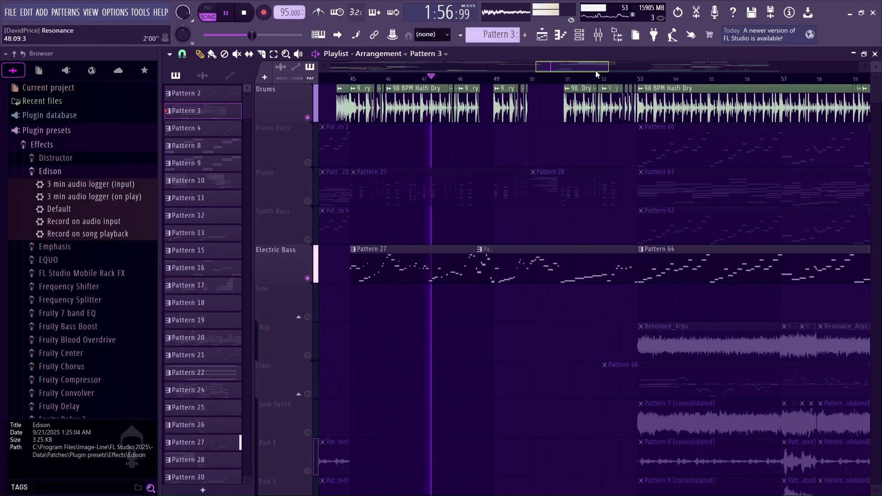
click(308, 200)
scroll(478, 216, down, 10)
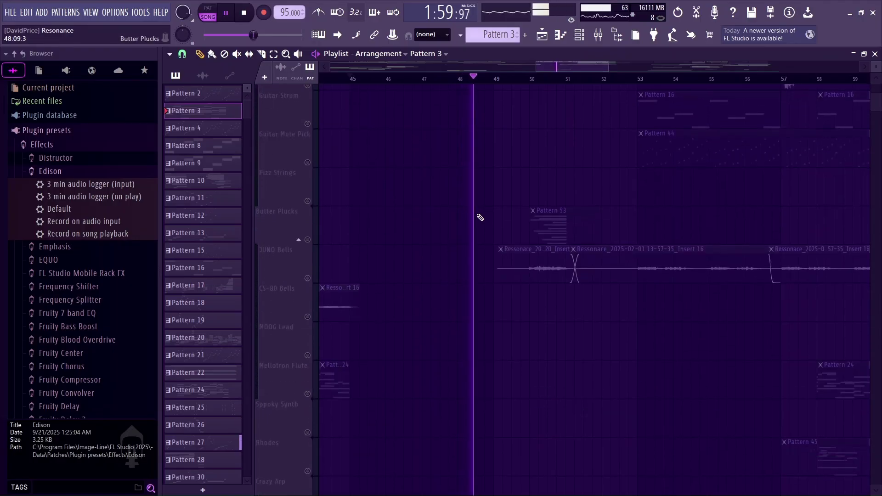
Unmute the Butter Plucks and JUNO Bells tracks during playback, and stop the song
click(307, 240)
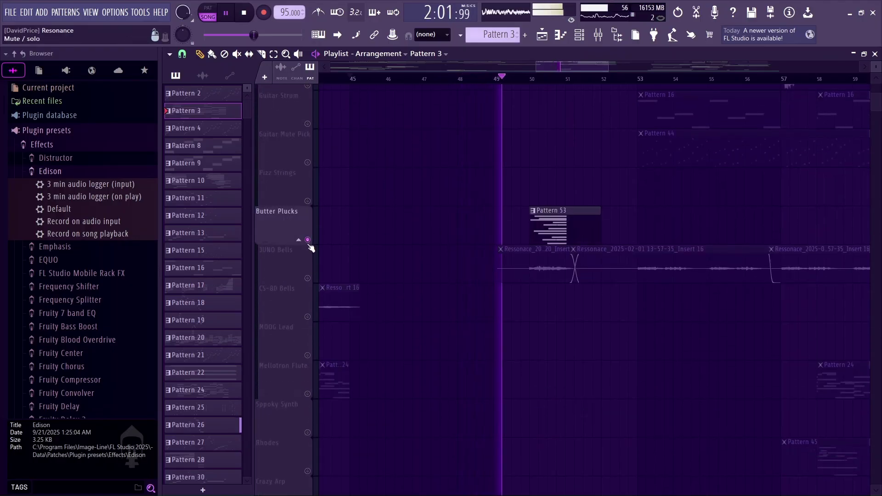
click(308, 278)
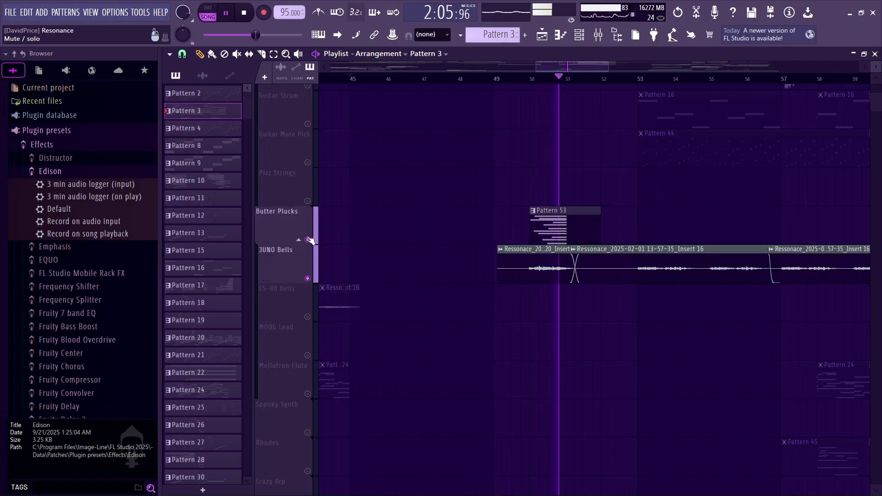
scroll(663, 82, down, 3)
key(space)
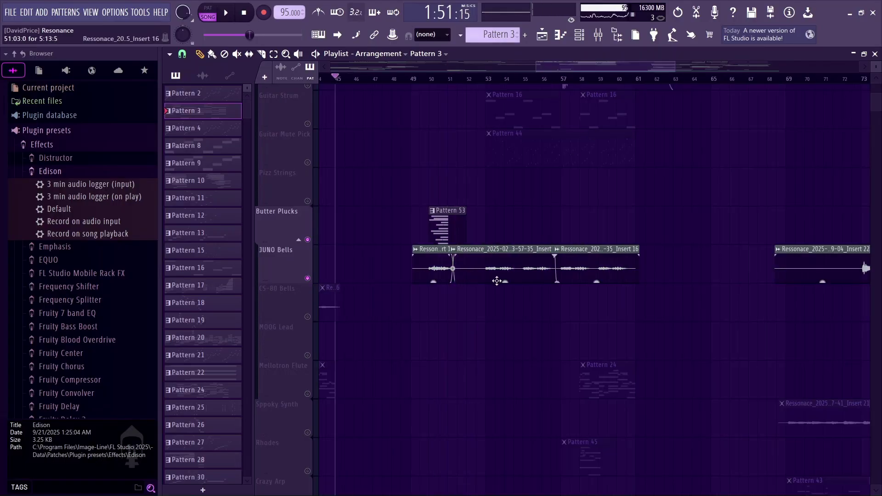
Play the arrangement from bar 50 and look over the track list while listening through to bar 53
scroll(509, 264, down, 3)
scroll(510, 264, down, 2)
scroll(454, 137, up, 4)
drag(433, 79, 431, 79)
key(space)
scroll(472, 296, down, 6)
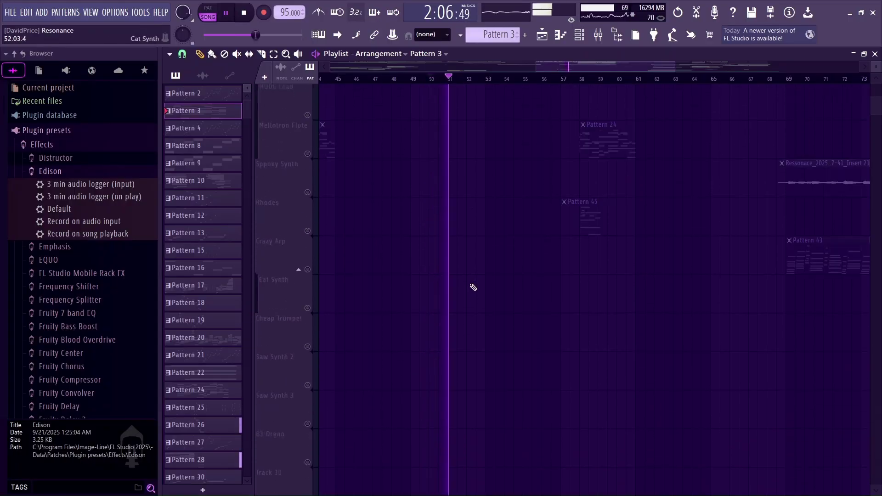
scroll(472, 290, up, 5)
scroll(472, 285, up, 2)
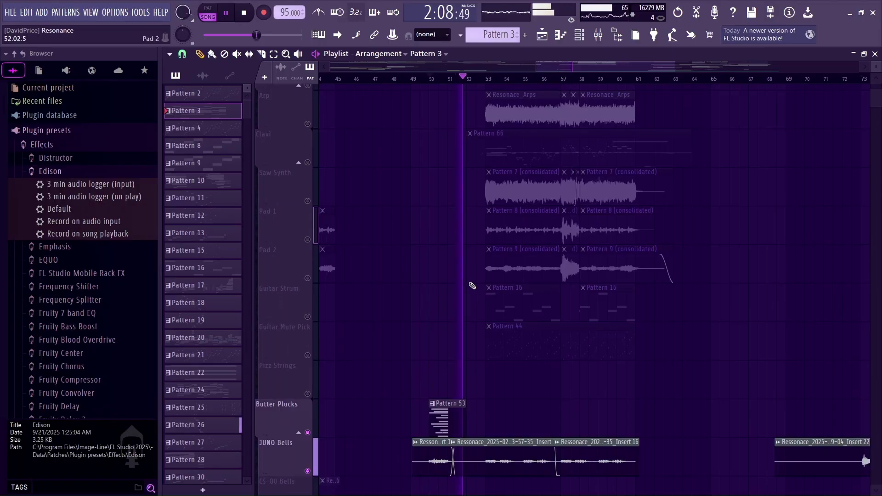
scroll(473, 286, up, 1)
scroll(460, 271, up, 5)
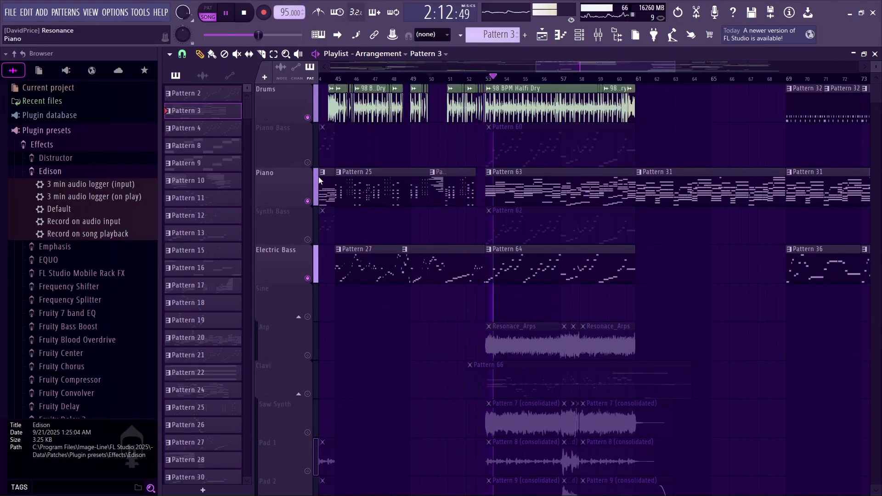
key(space)
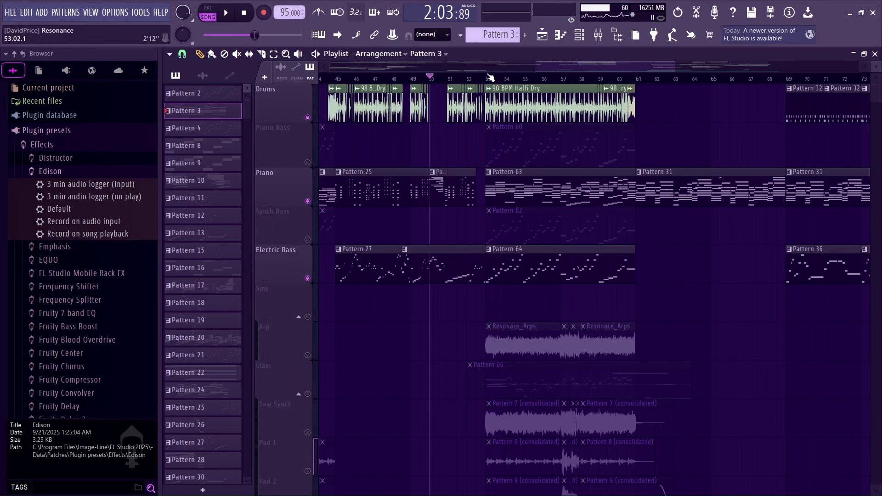
Solo the Piano track and play it from the start of bar 53
drag(491, 78, 487, 76)
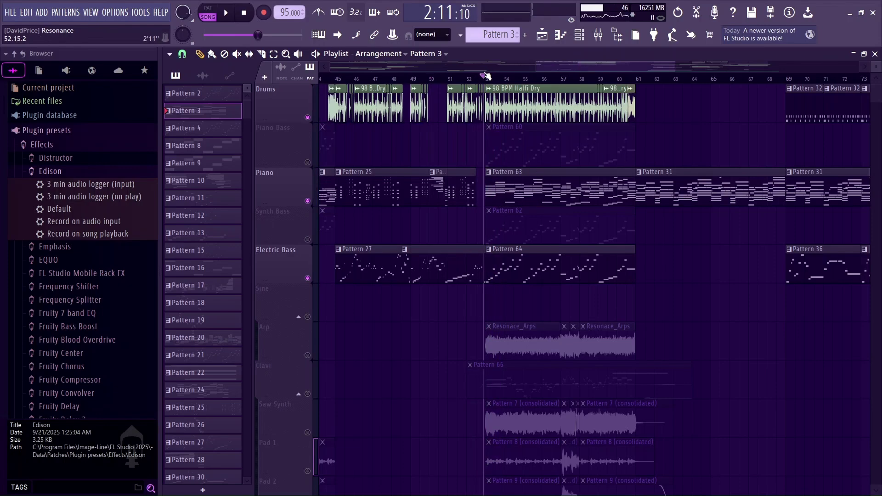
right_click(308, 201)
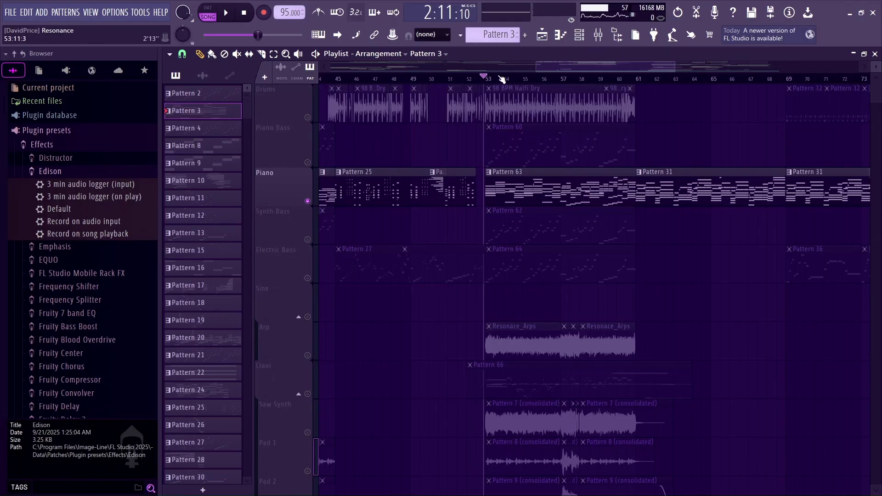
key(space)
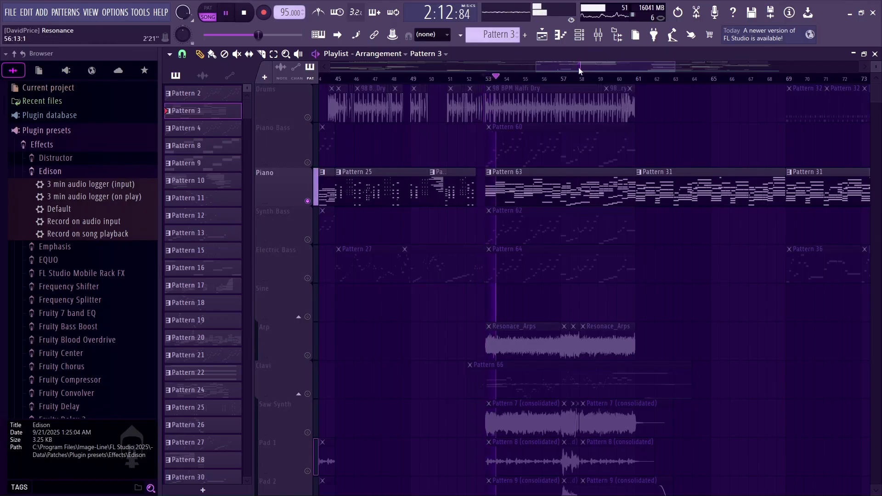
drag(577, 67, 562, 70)
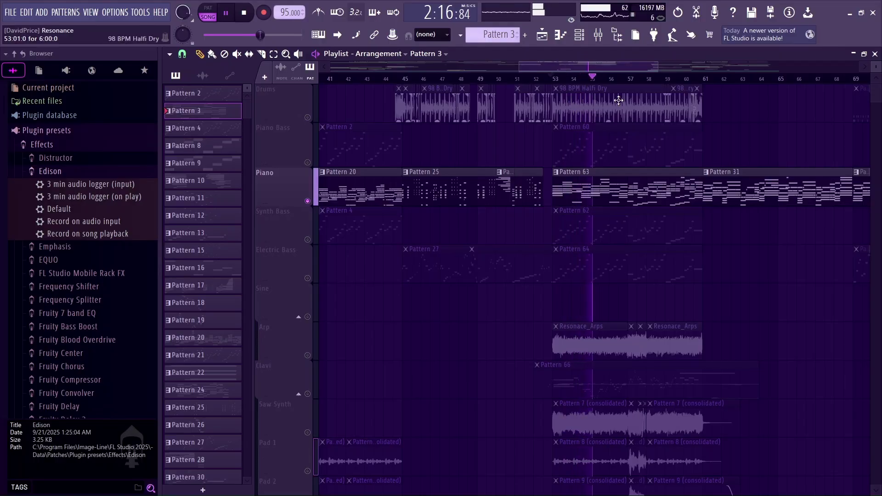
key(space)
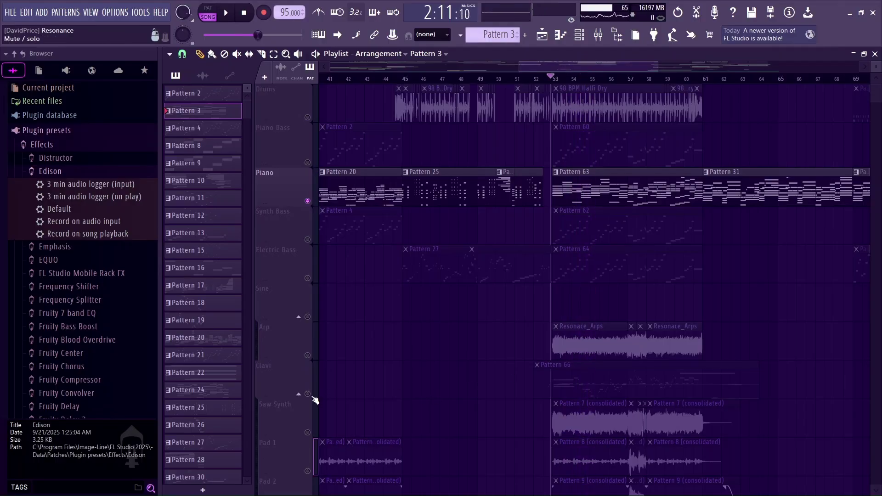
Unmute the Clavi track and listen to it together with the Piano from bar 53
click(309, 395)
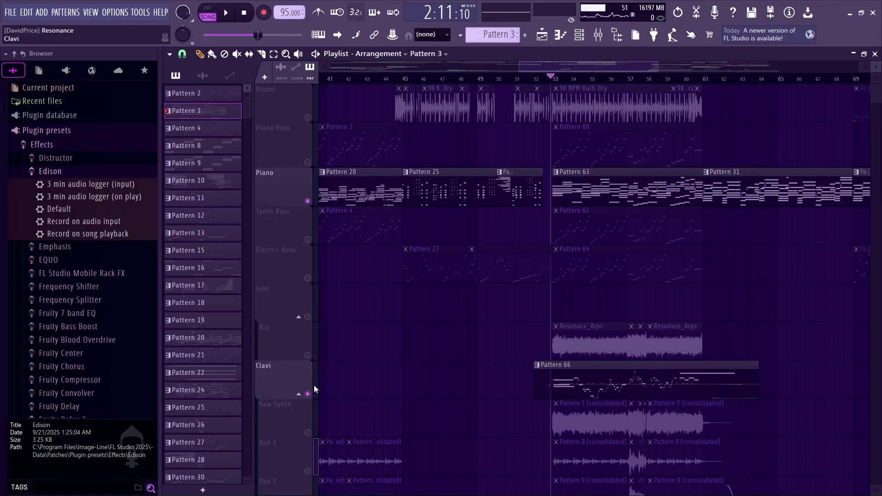
key(space)
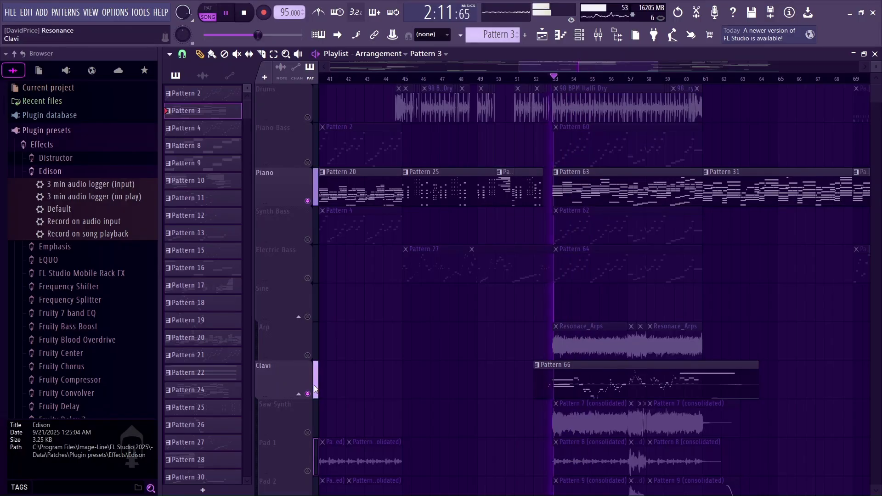
key(space)
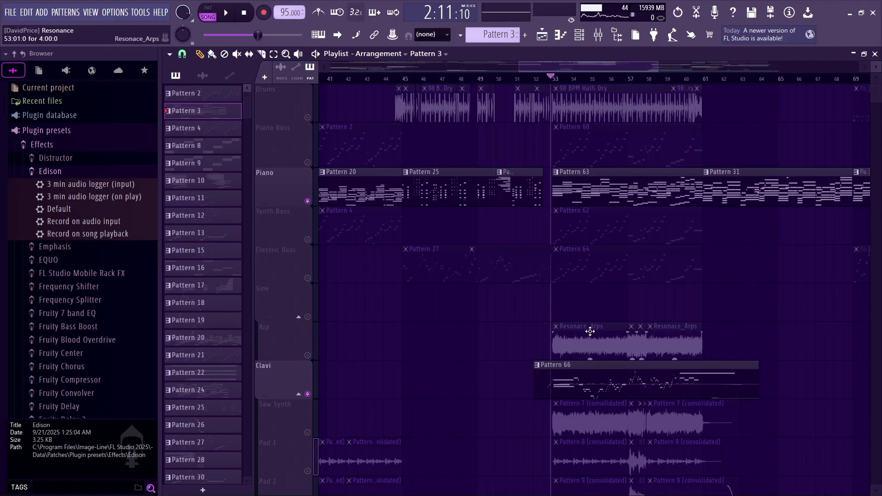
key(space)
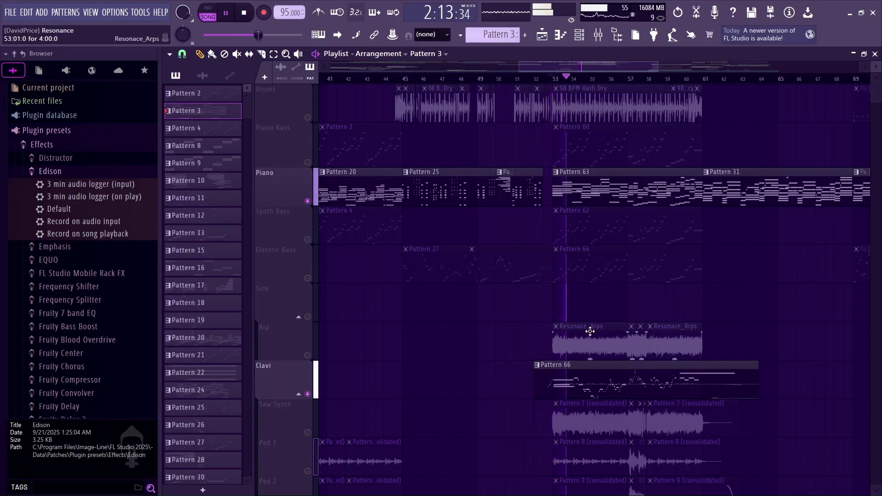
key(space)
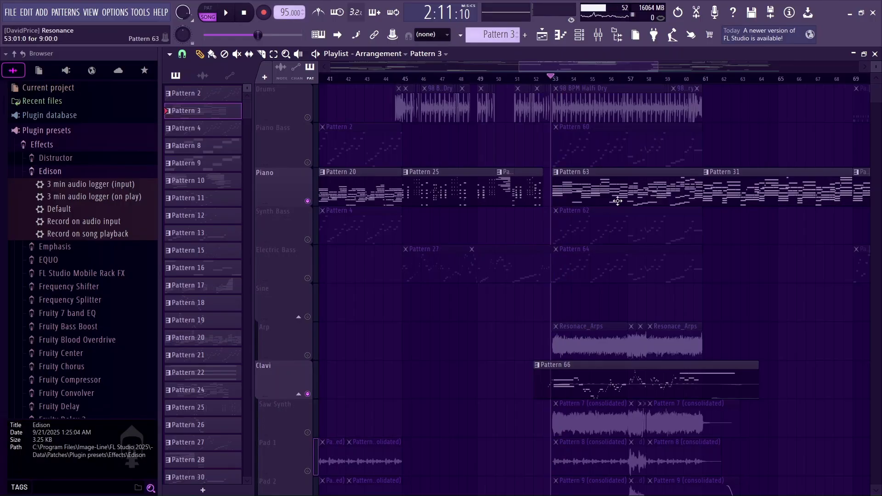
Mute the Clavi track and bring in Synth Bass, Piano Bass and Electric Bass alongside the Piano while playing from bar 53
click(308, 394)
key(space)
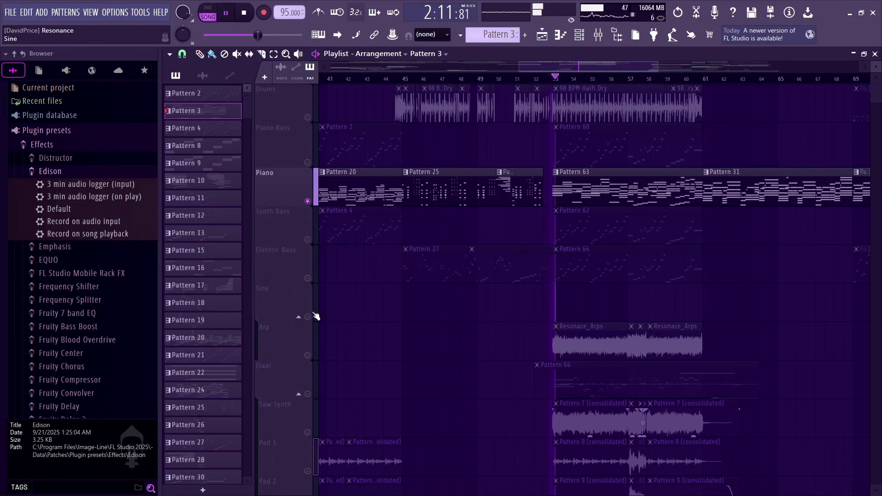
click(308, 240)
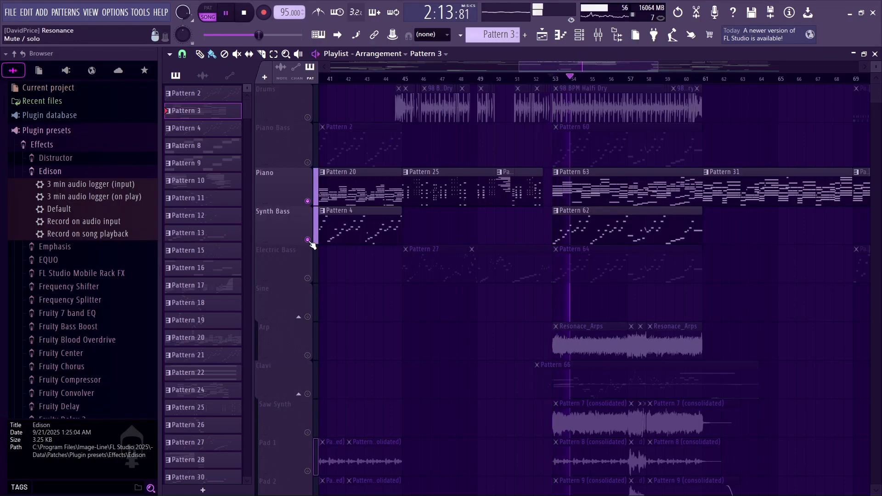
click(308, 163)
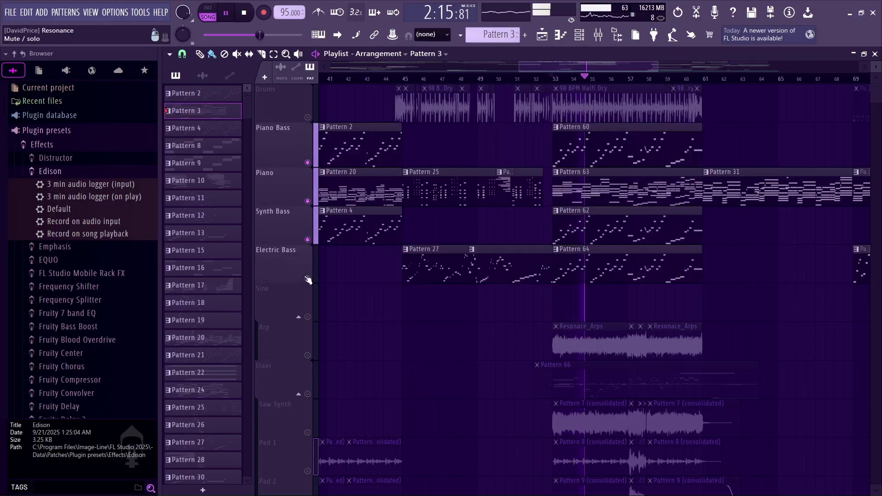
click(308, 278)
scroll(418, 281, down, 2)
scroll(418, 281, up, 2)
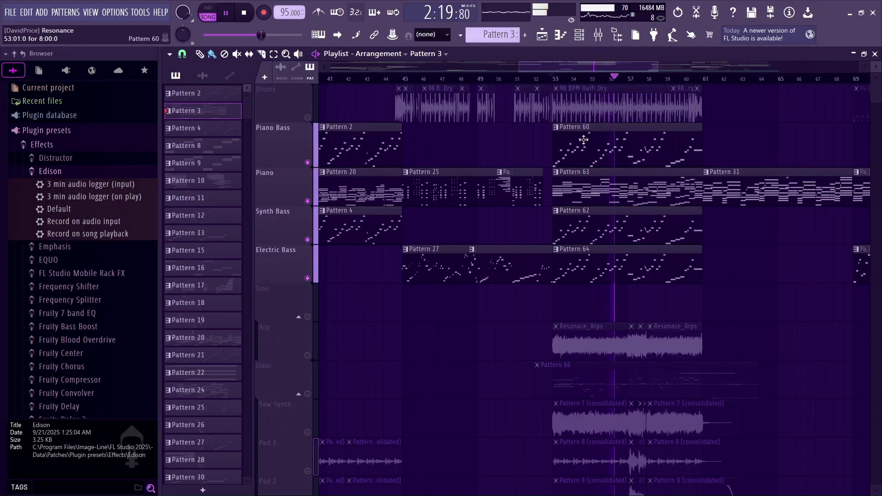
key(space)
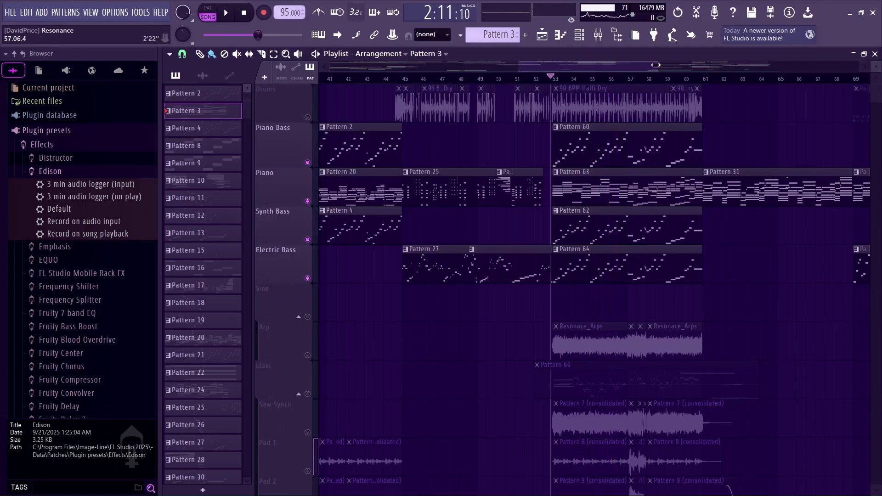
Play the Piano and the three bass tracks from just before bar 57
scroll(581, 65, up, 3)
drag(581, 64, 611, 65)
click(635, 79)
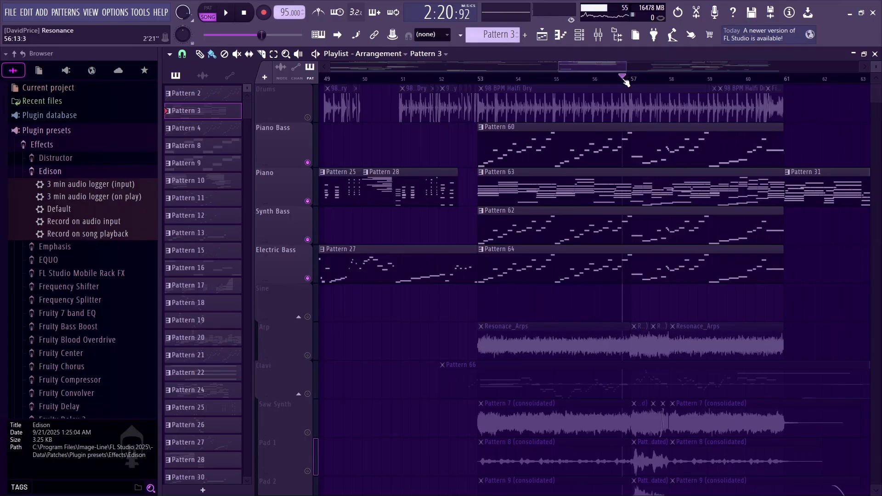
key(space)
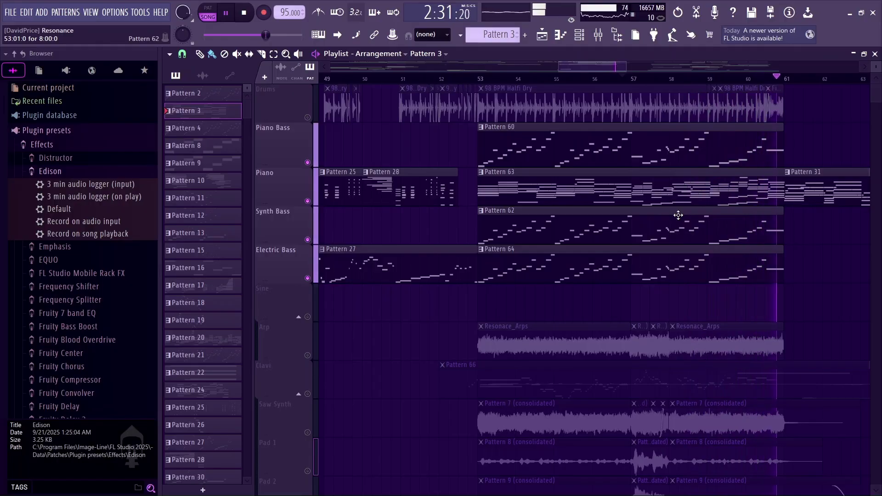
key(space)
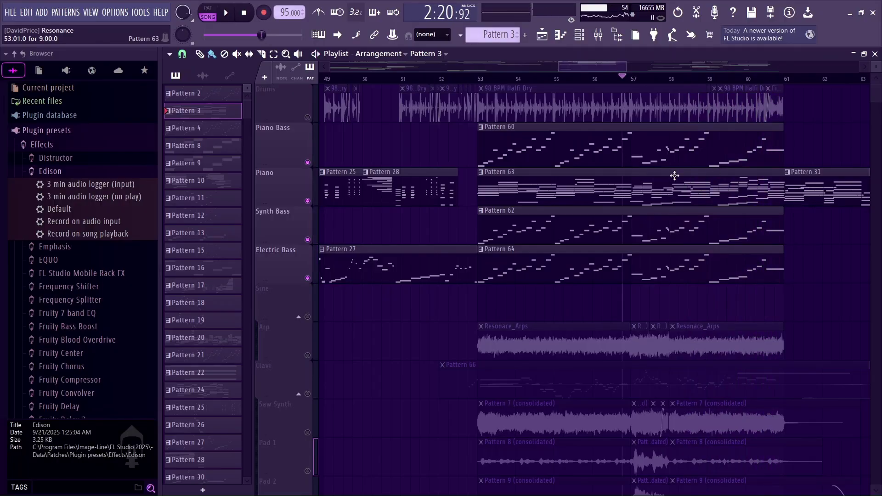
key(space)
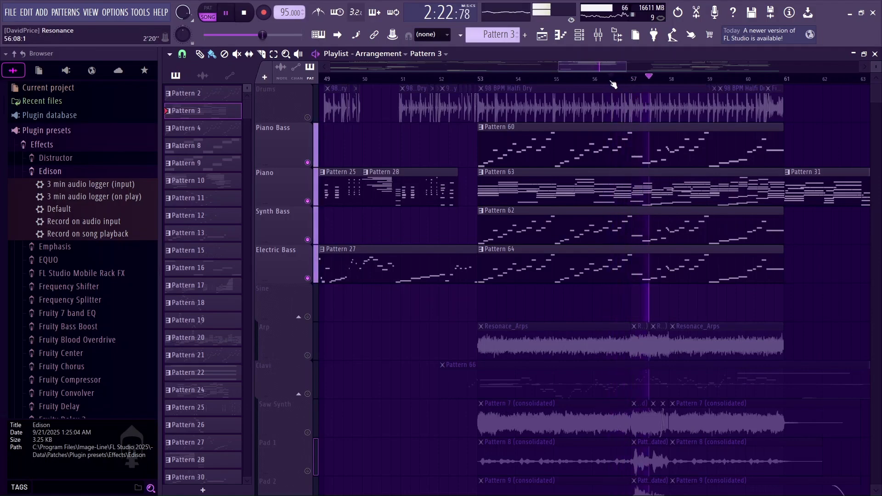
key(space)
Replay the Piano and bass passage from midway through bar 56 and stop with the playhead at bar 59
click(610, 79)
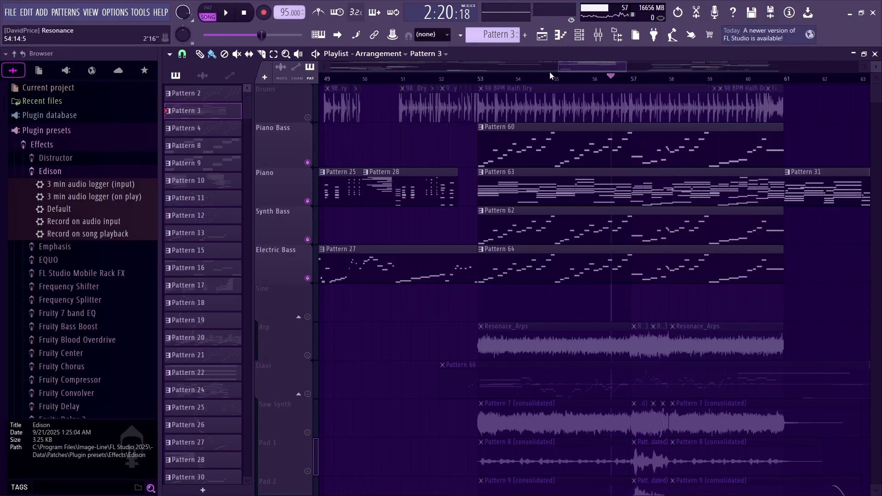
drag(570, 68, 597, 57)
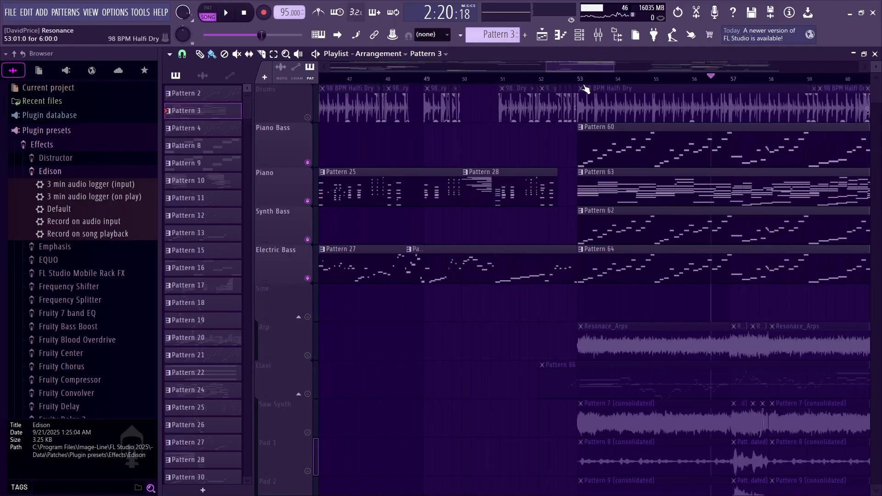
drag(615, 64, 633, 65)
key(space)
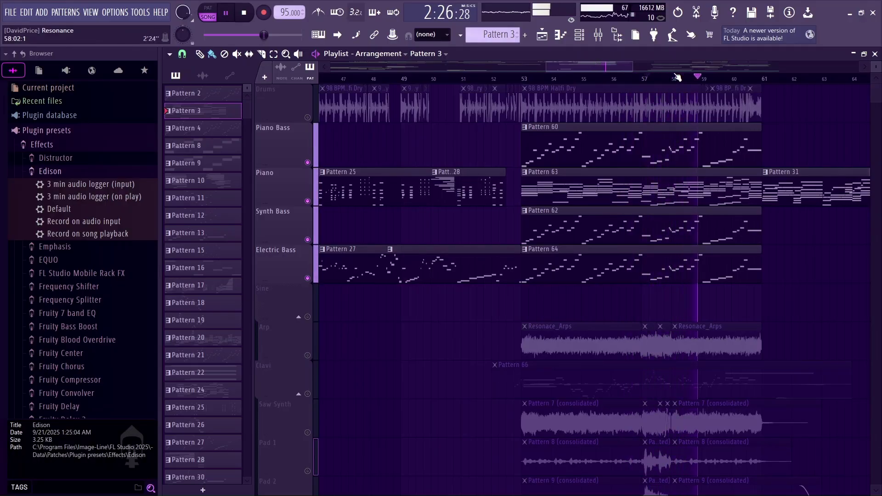
key(space)
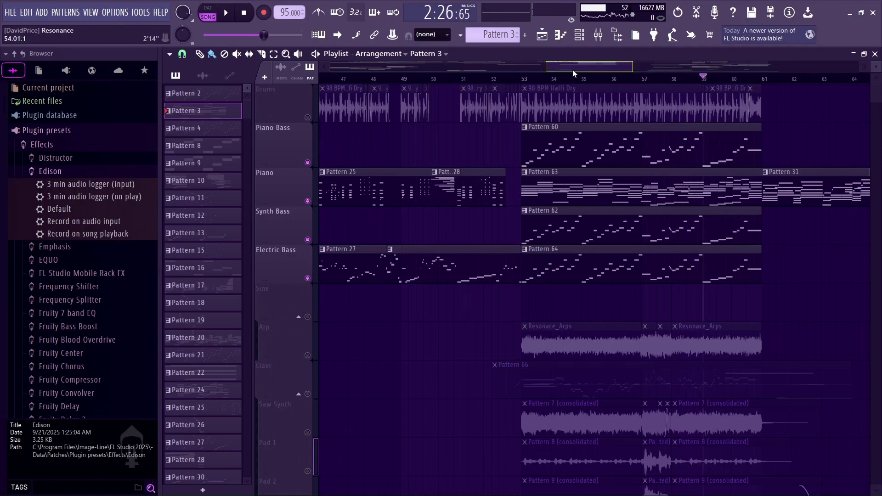
Solo the Piano track again and listen to its ending phrase from bar 59
drag(572, 70, 625, 64)
ctrl+click(307, 201)
key(space)
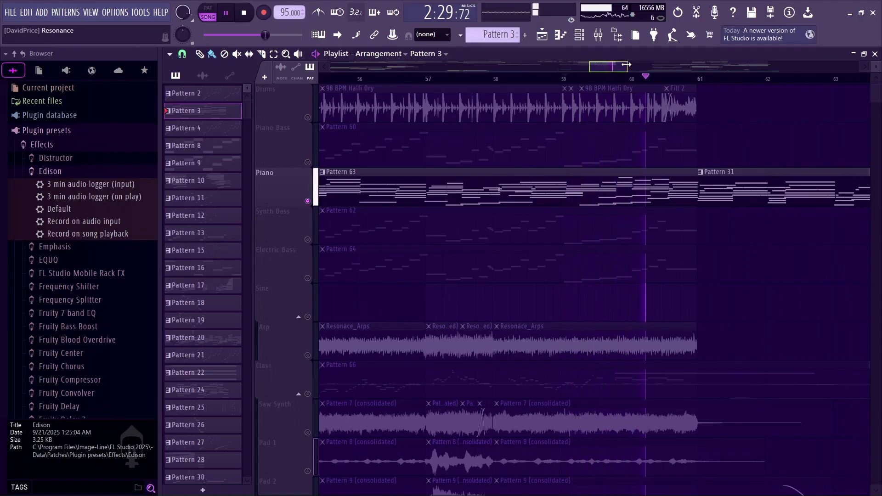
key(space)
Play the soloed Piano from just before bar 85 to hear the start of Pattern 35
drag(626, 64, 750, 64)
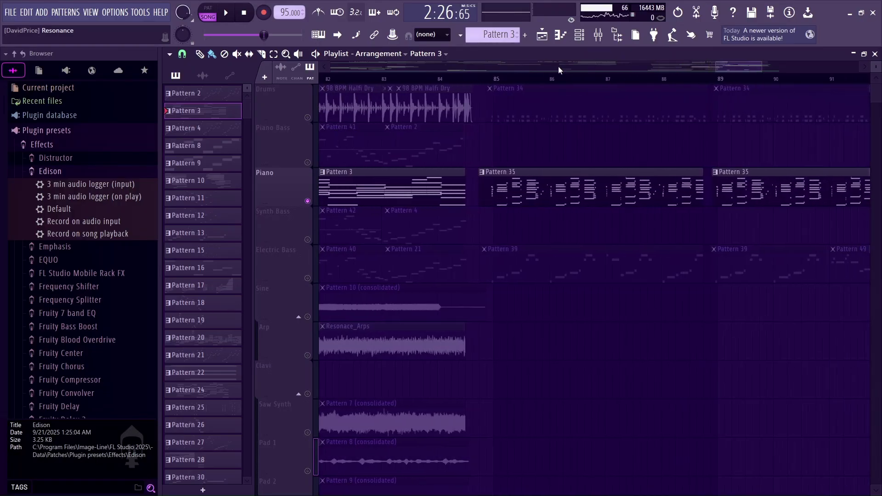
click(487, 78)
key(space)
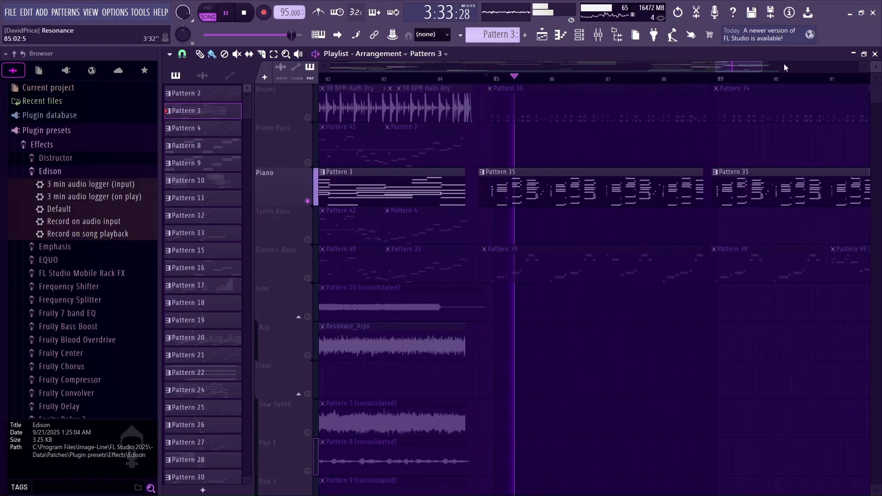
key(space)
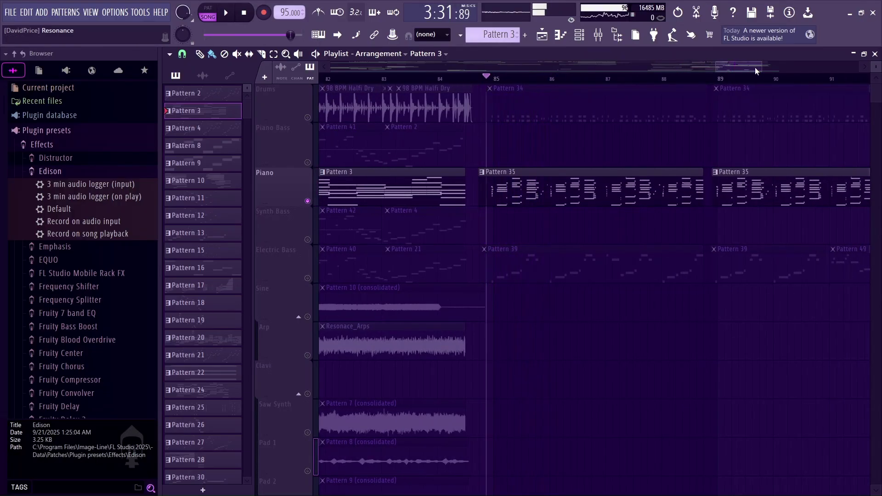
drag(754, 67, 629, 72)
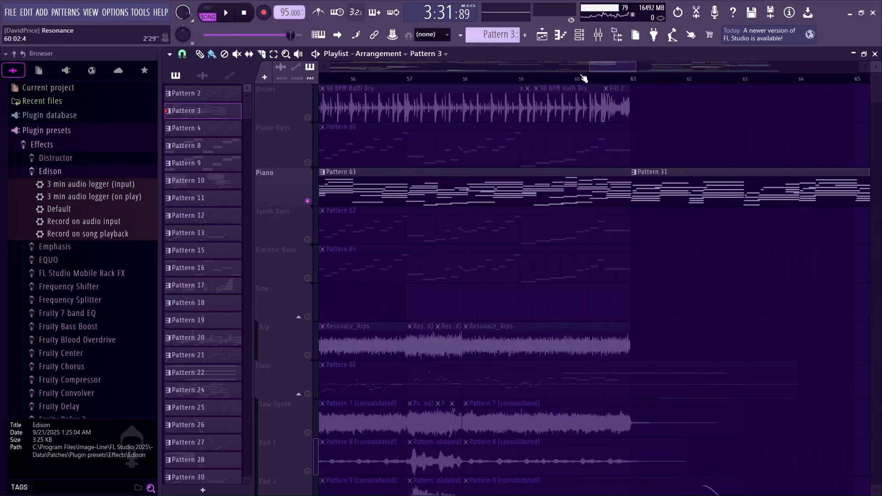
Move the playhead back to just after bar 59 and play the soloed Piano from there
click(533, 83)
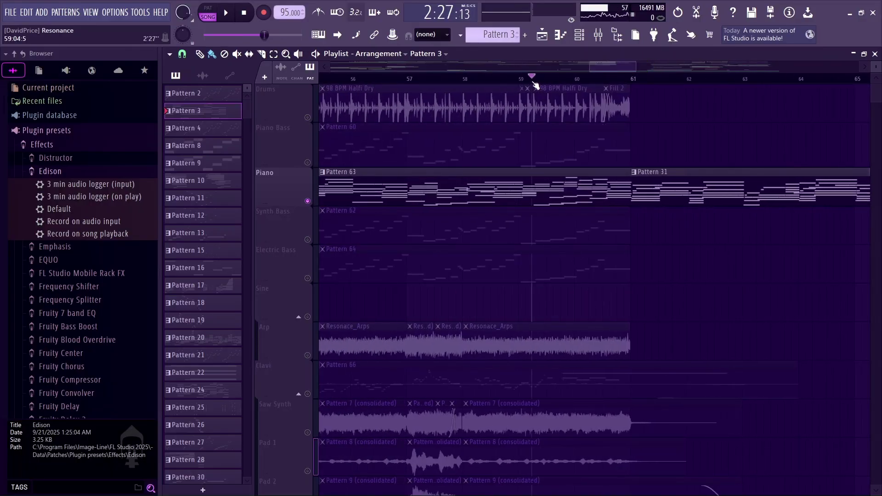
mouse_move(535, 85)
mouse_down()
mouse_move(514, 86)
mouse_move(528, 84)
mouse_up()
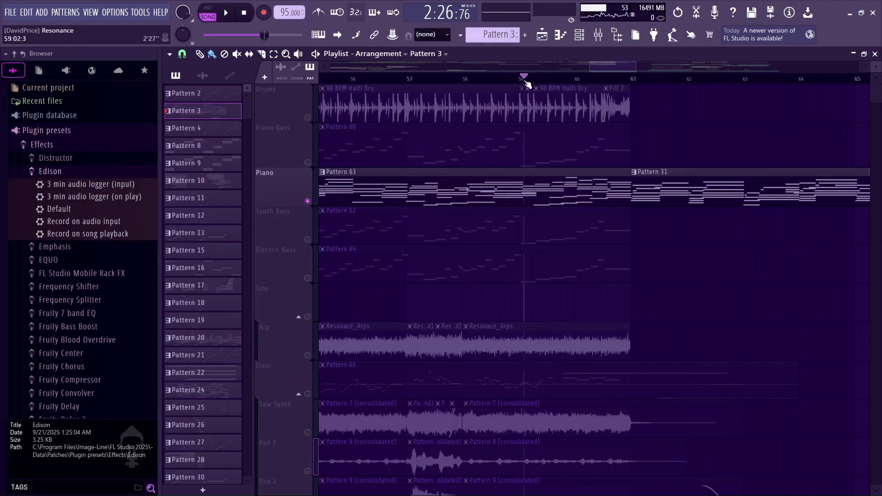
key(space)
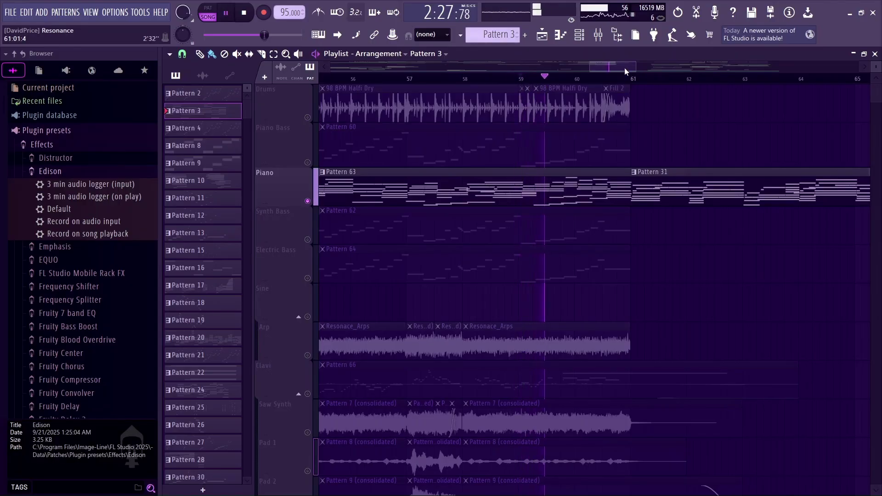
mouse_move(636, 66)
mouse_down()
mouse_move(655, 70)
mouse_move(628, 72)
mouse_up()
key(space)
Place the playhead at bar 57 and isolate the Arp and Pad 1 tracks
scroll(498, 191, down, 4)
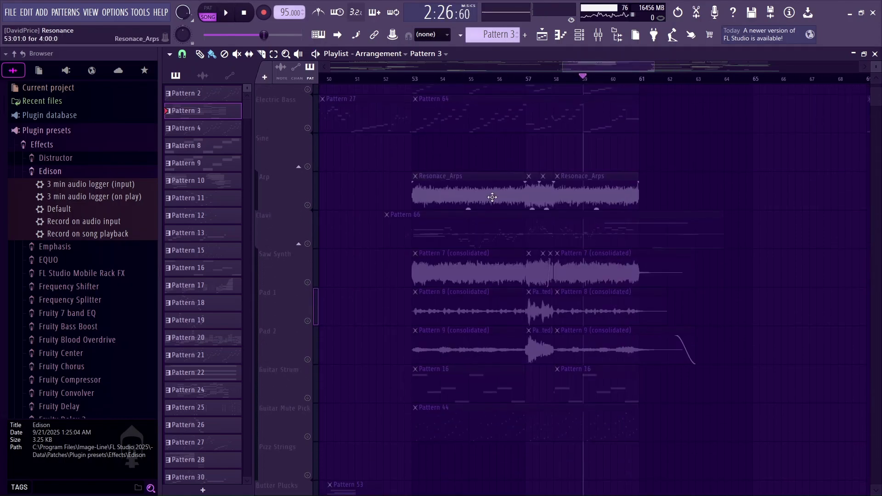
scroll(495, 255, up, 3)
click(527, 81)
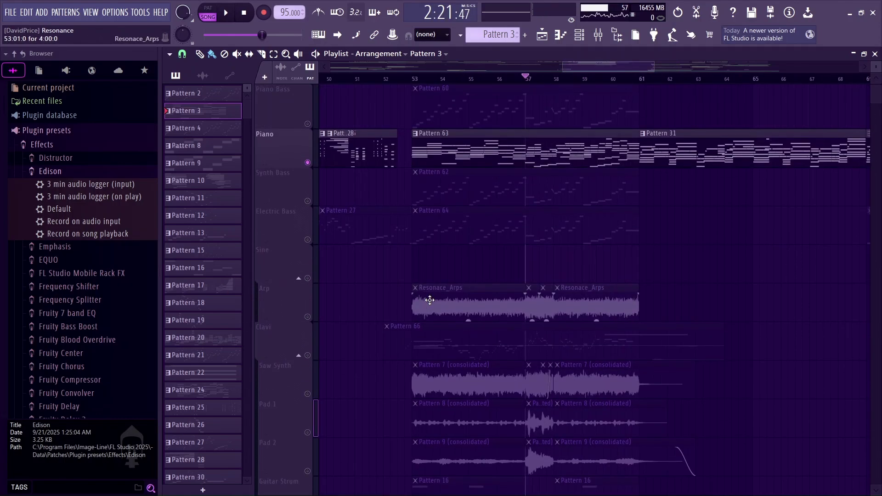
click(308, 317)
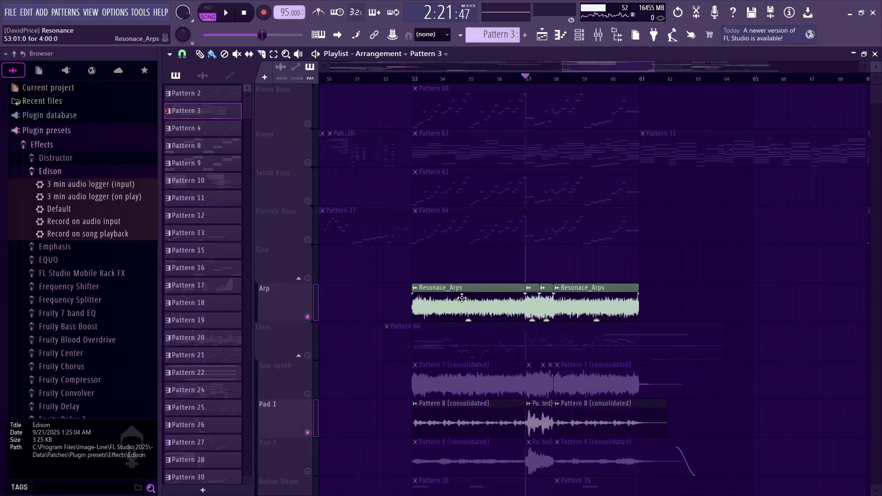
drag(651, 69, 622, 69)
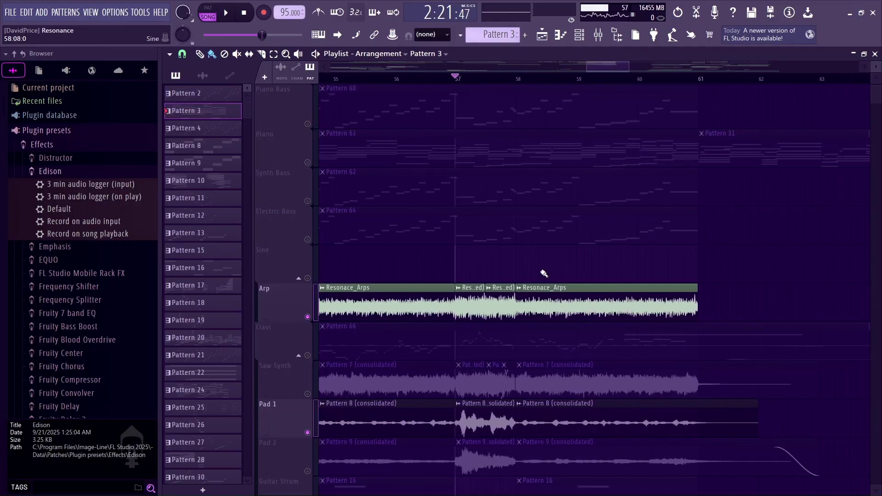
Solo the Piano track and play Pattern 63 from bar 57
click(309, 162)
right_click(308, 162)
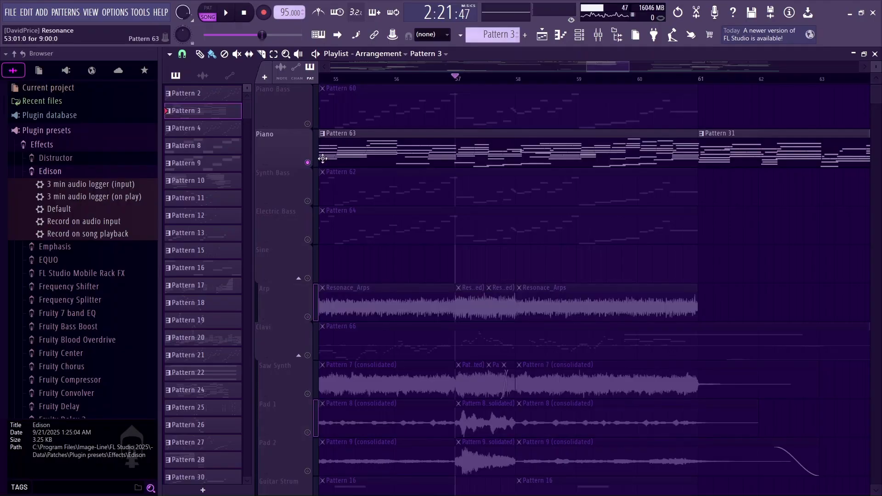
key(space)
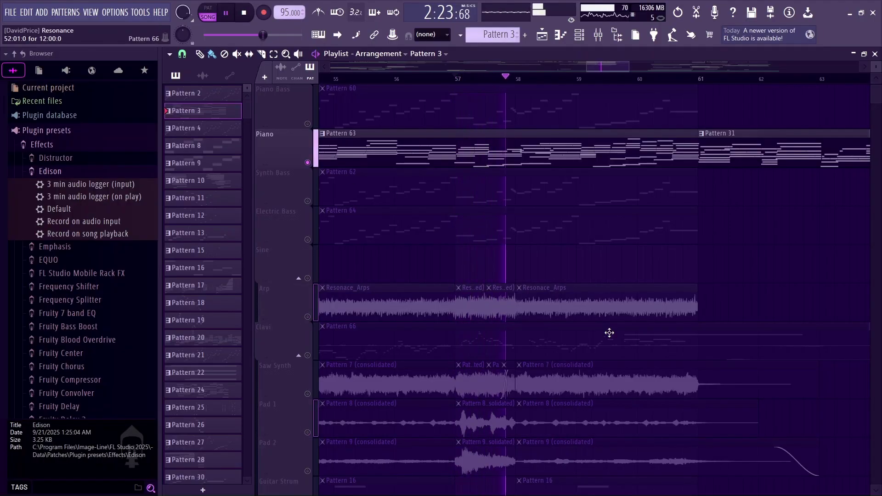
key(space)
Switch from the Piano to only the Arp and Pad 1 tracks and listen to them from bar 57
key(space)
click(308, 317)
click(307, 163)
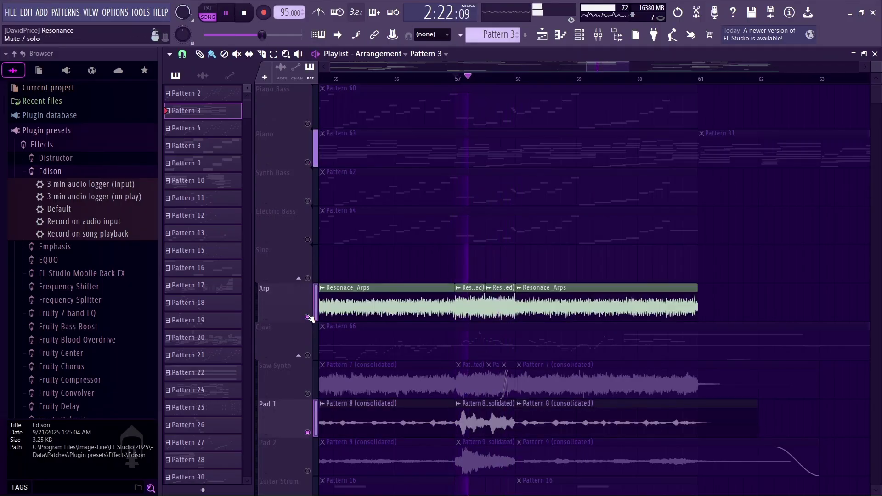
key(space)
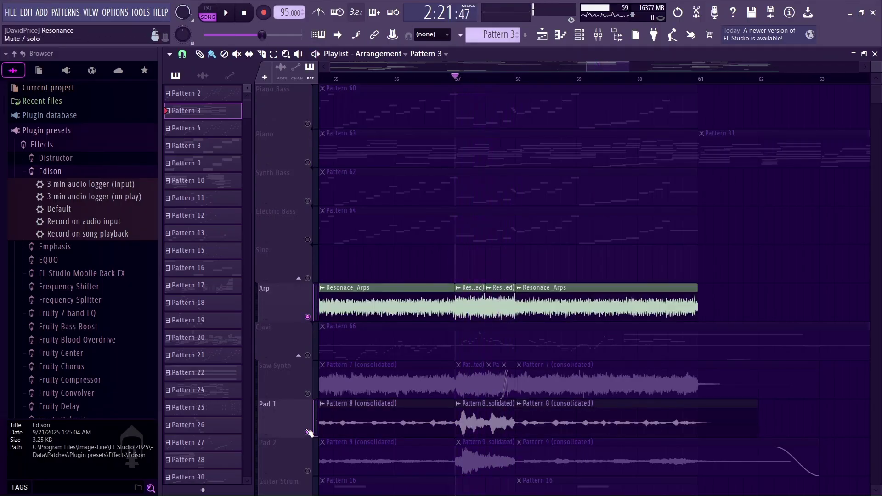
click(308, 432)
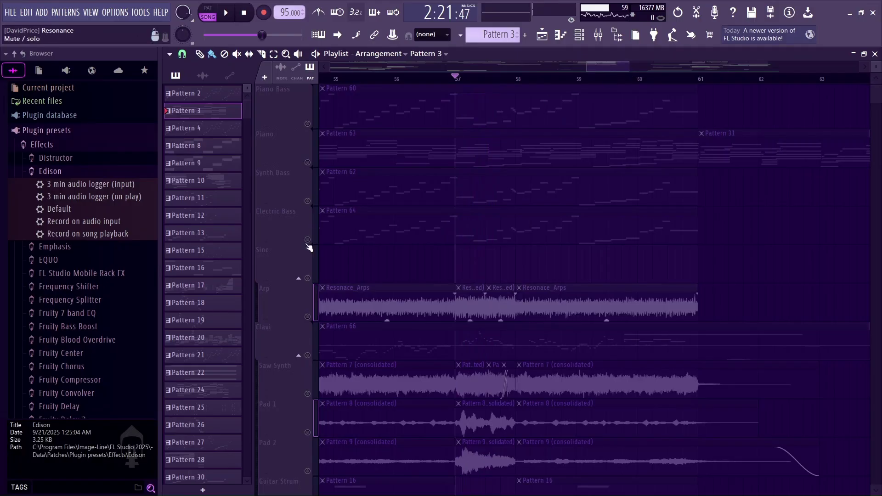
click(308, 317)
key(space)
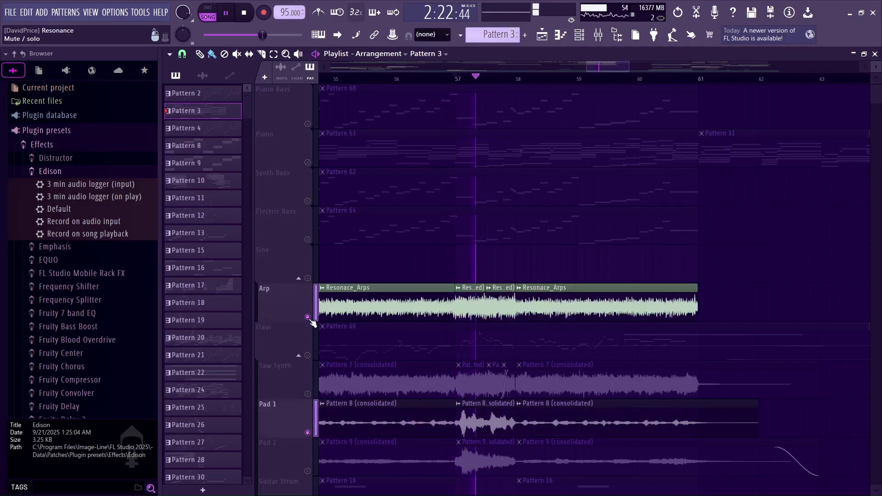
Add the Saw Synth to the Arp and Pad 1 and play the three tracks from bar 57
click(308, 393)
key(space)
key(space)
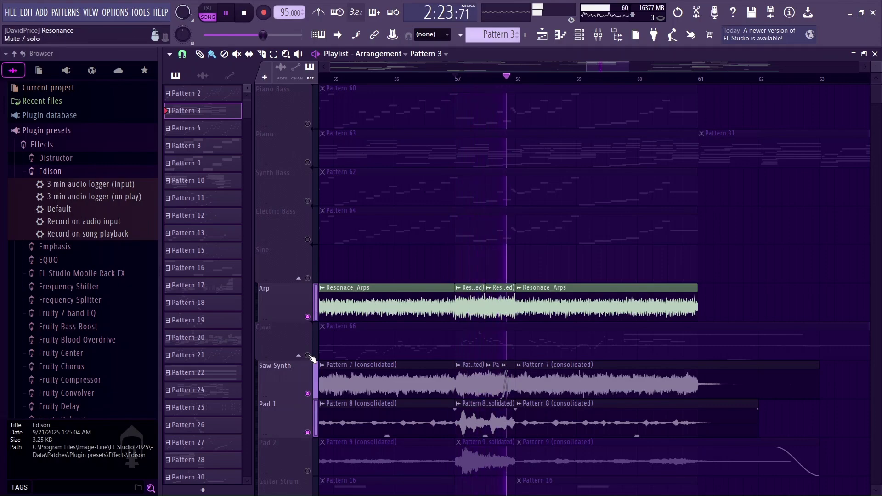
scroll(307, 347, down, 4)
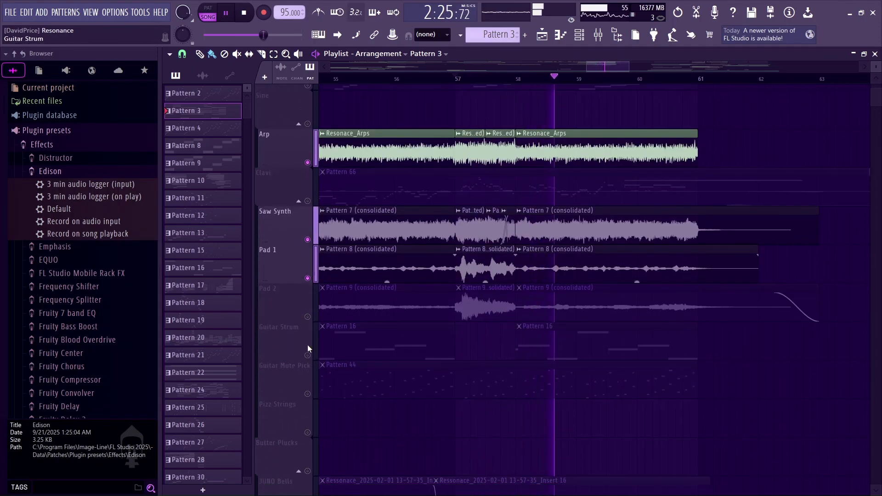
key(space)
Enable Pad 2 as well and briefly replay the synth layers from bar 57
click(307, 317)
key(space)
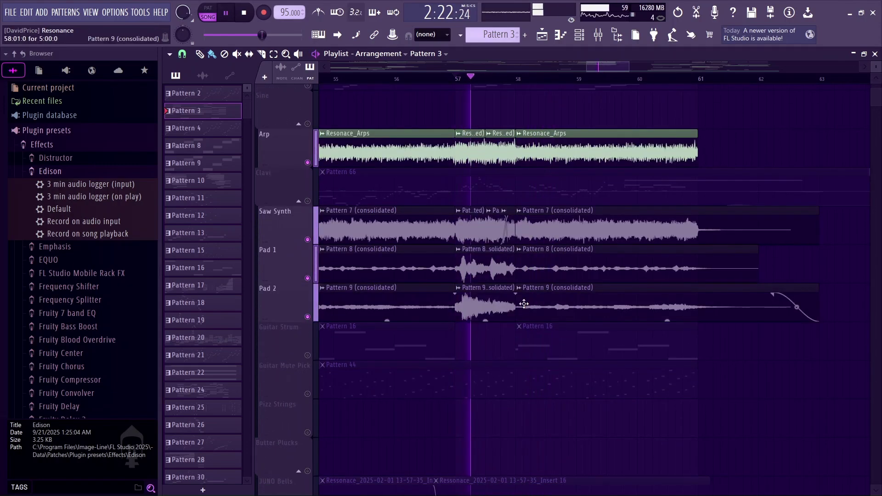
key(space)
Enable the Synth Bass and Electric Bass and play them with the synth layers from bar 57
scroll(406, 267, up, 5)
click(307, 239)
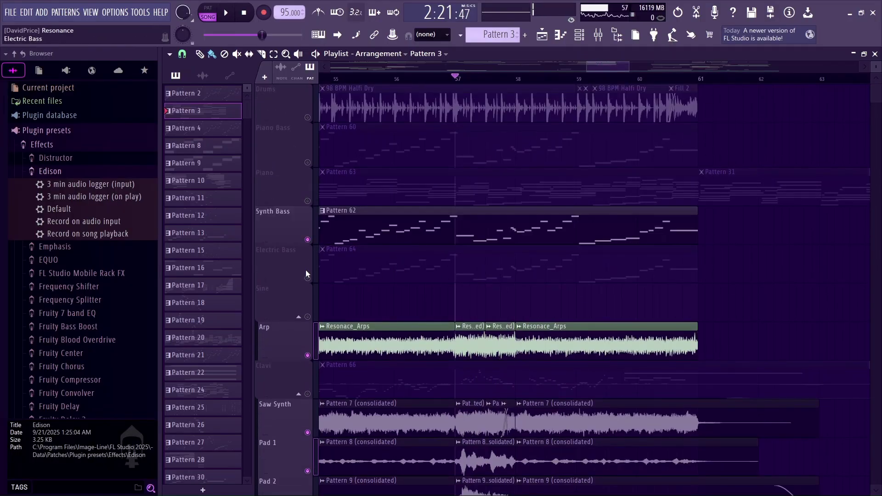
click(307, 278)
key(space)
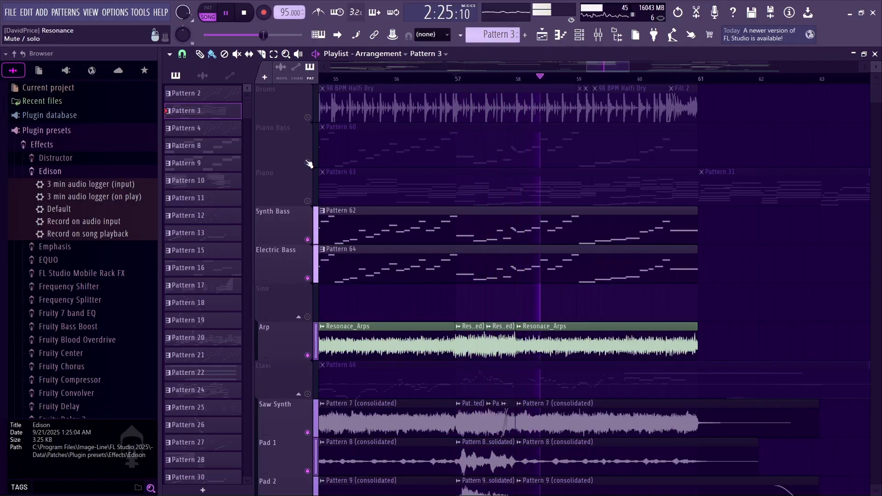
key(space)
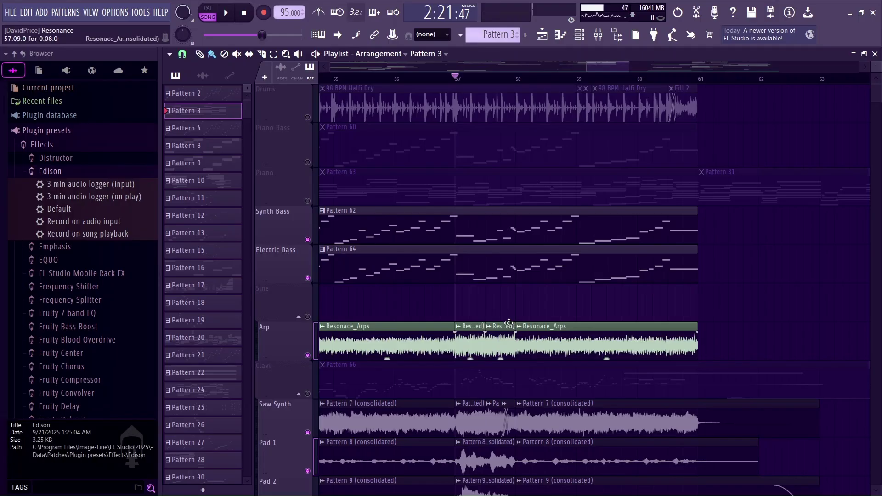
Mute the Arp, Pad 1 and Saw Synth tracks and play the two basses with Pad 2
click(307, 355)
click(307, 471)
click(308, 431)
scroll(317, 446, down, 1)
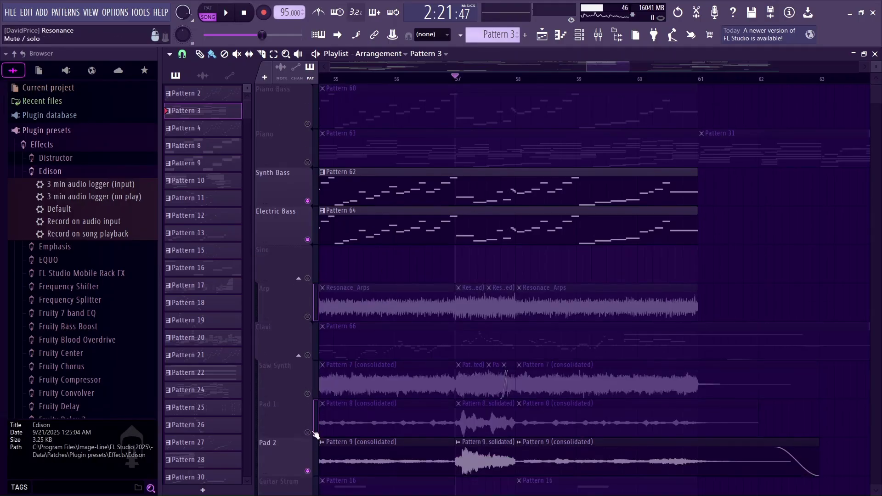
key(space)
Bring the Saw Synth, Pad 1 and Arp tracks back in during playback, and stop
click(307, 393)
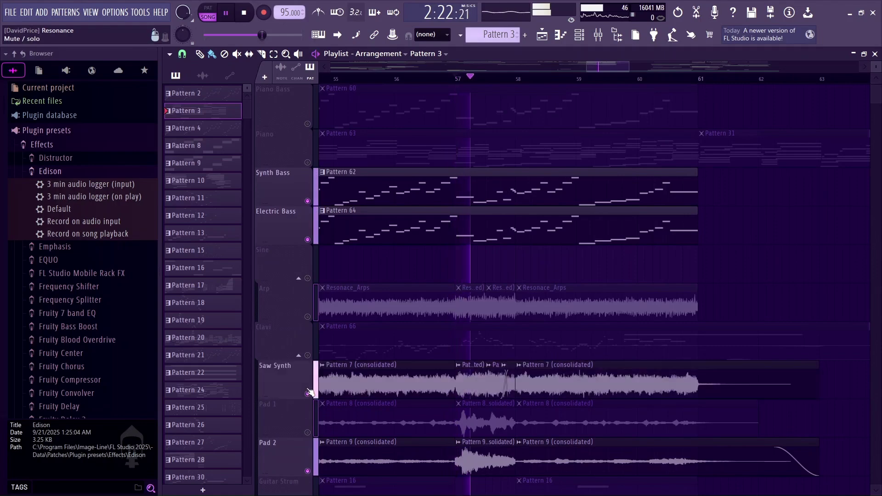
click(307, 432)
click(307, 317)
key(space)
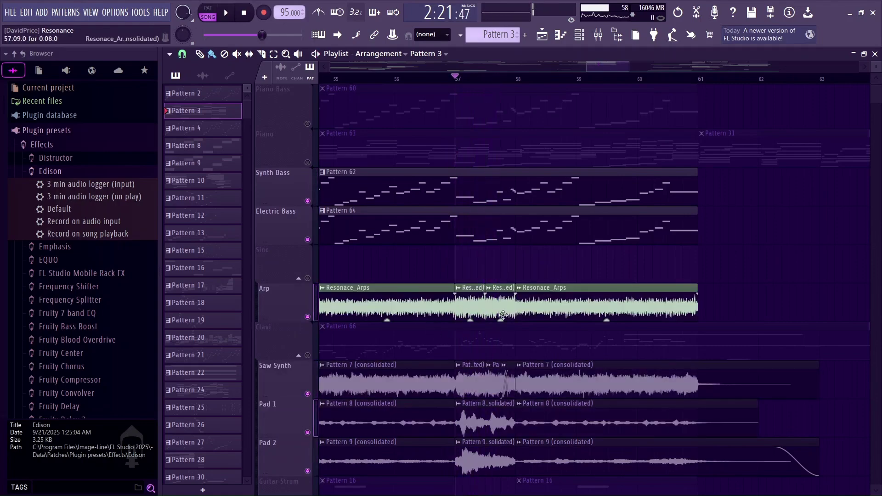
Inspect the time-stretching pitch setting of the short consolidated Resonace_Arps clips between bars 57 and 58
double_click(473, 313)
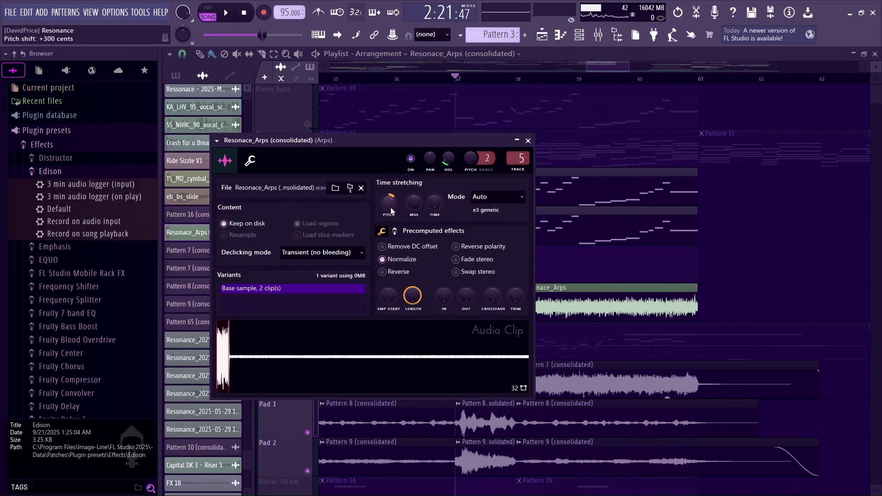
click(528, 140)
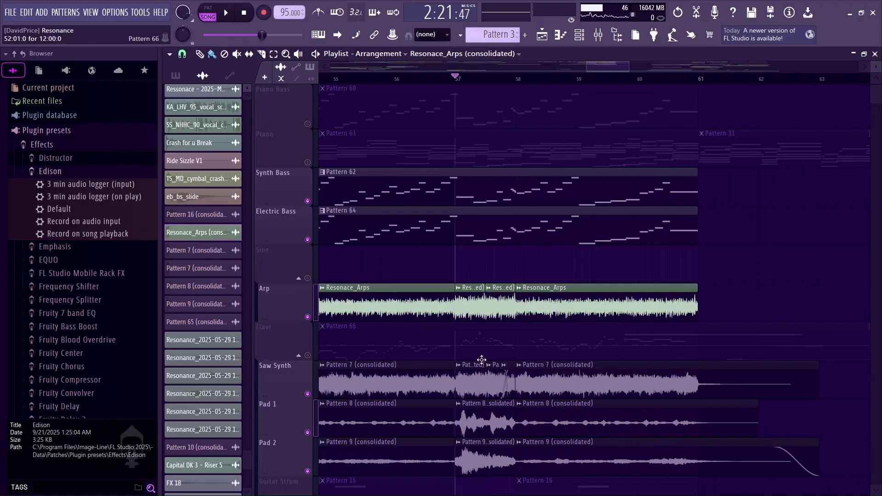
double_click(509, 305)
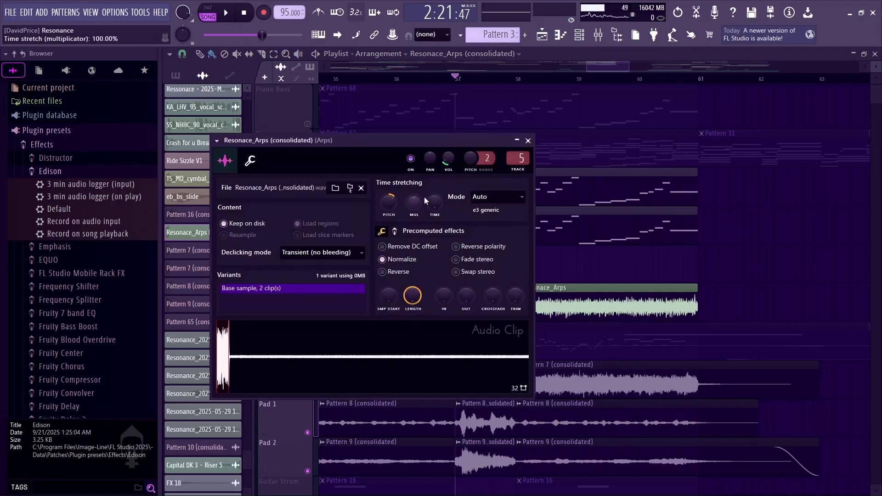
click(528, 140)
Play the basses and synth layers from bar 57, bring in the Drums near bar 60, and stop
key(space)
scroll(498, 354, up, 1)
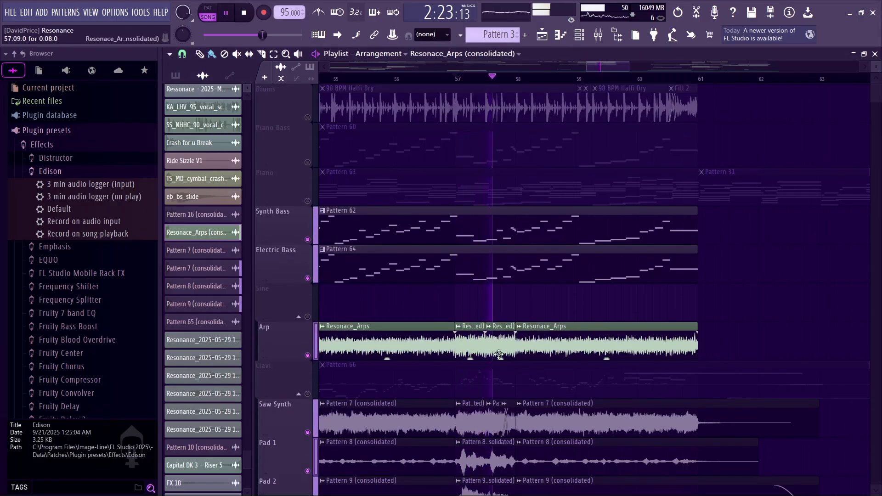
scroll(498, 354, down, 1)
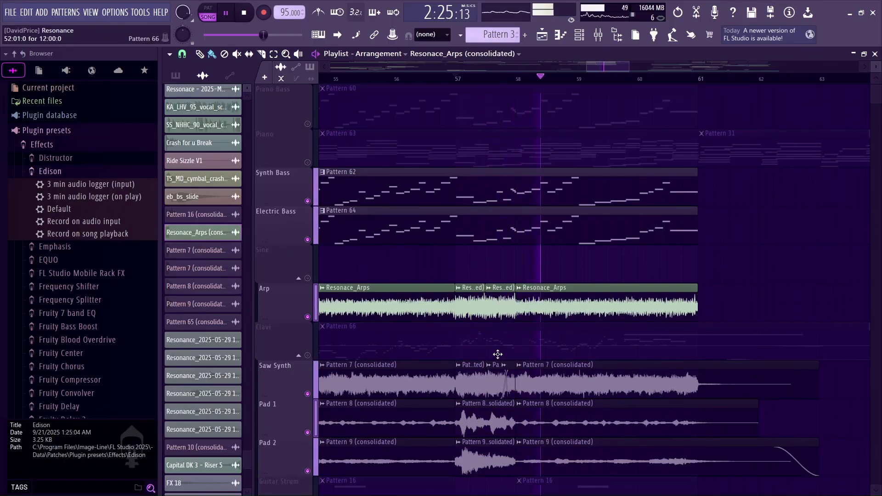
scroll(530, 347, up, 1)
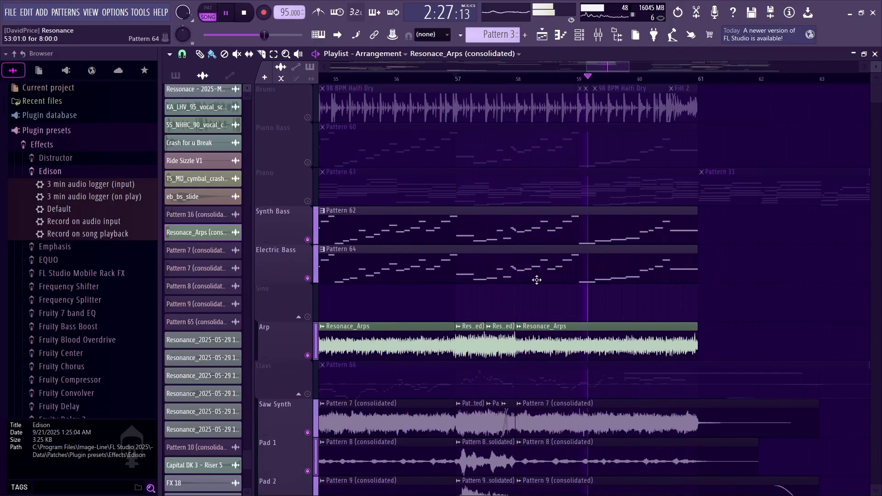
click(309, 119)
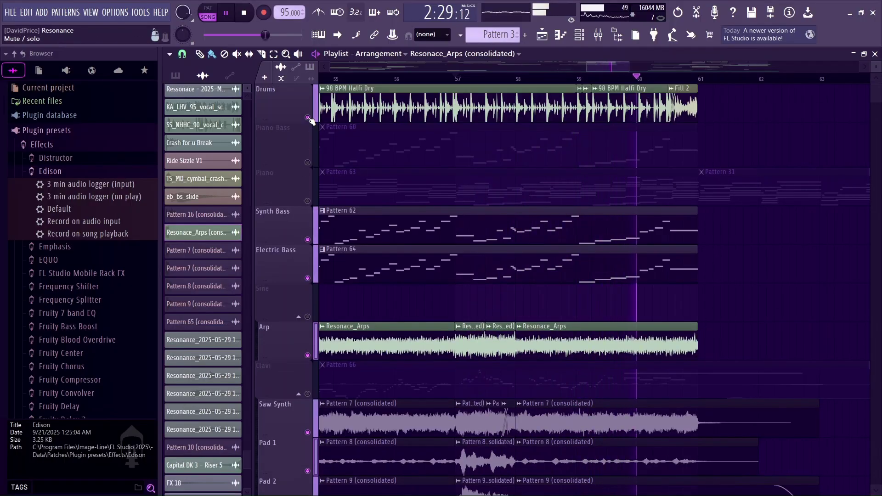
key(space)
Solo the JUNO Bells track and play its clips from bar 57
drag(629, 67, 699, 59)
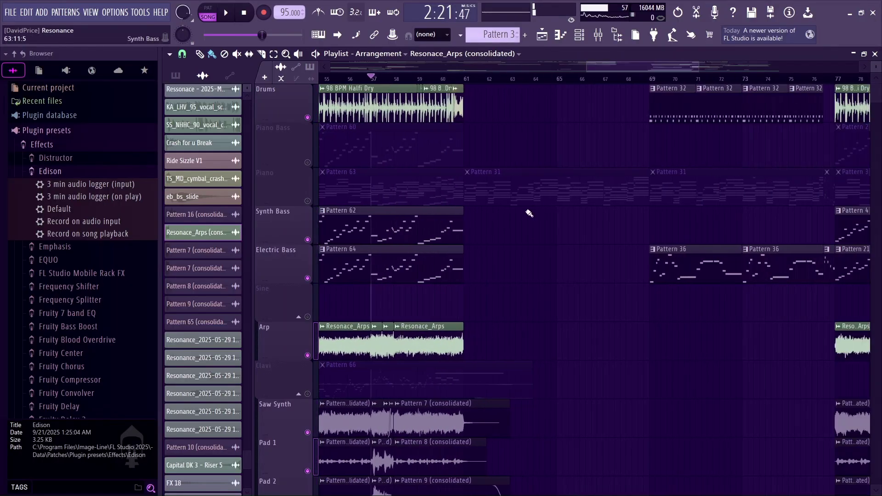
scroll(528, 211, down, 14)
click(307, 278)
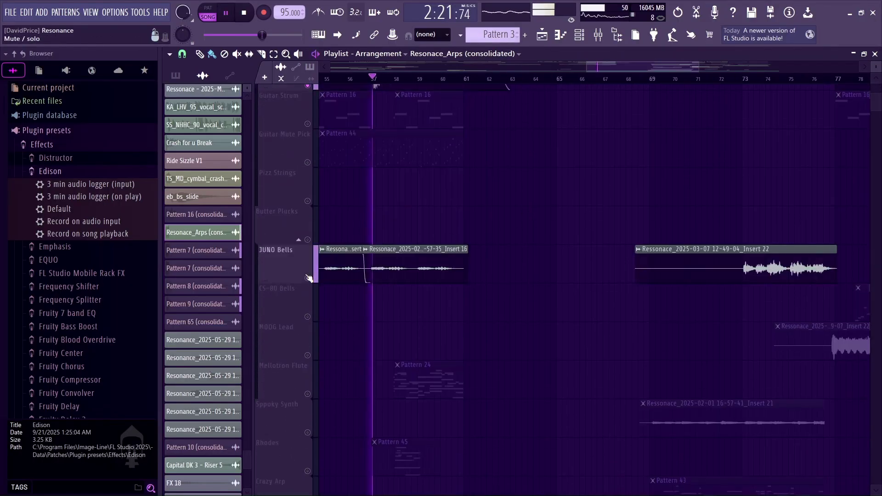
drag(621, 68, 592, 67)
key(space)
scroll(494, 238, up, 4)
key(space)
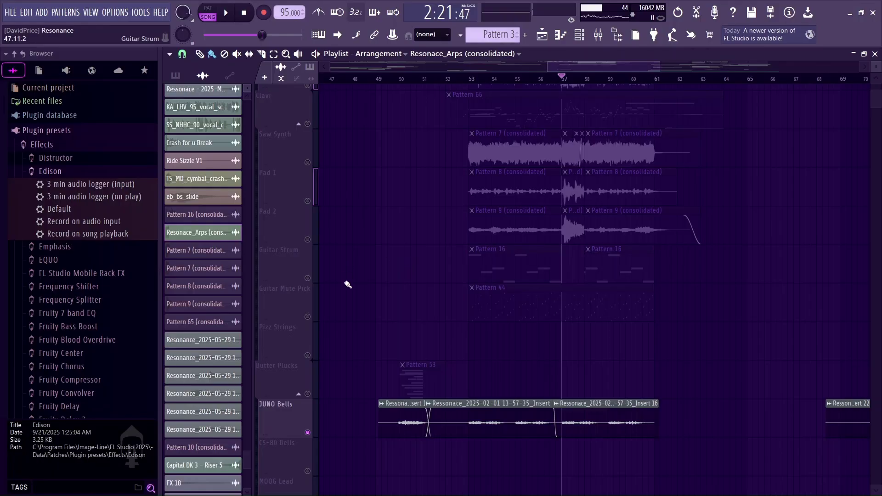
Play the JUNO Bells clips from bar 57 and switch the solo to the Rhodes track near bar 58
scroll(449, 397, down, 2)
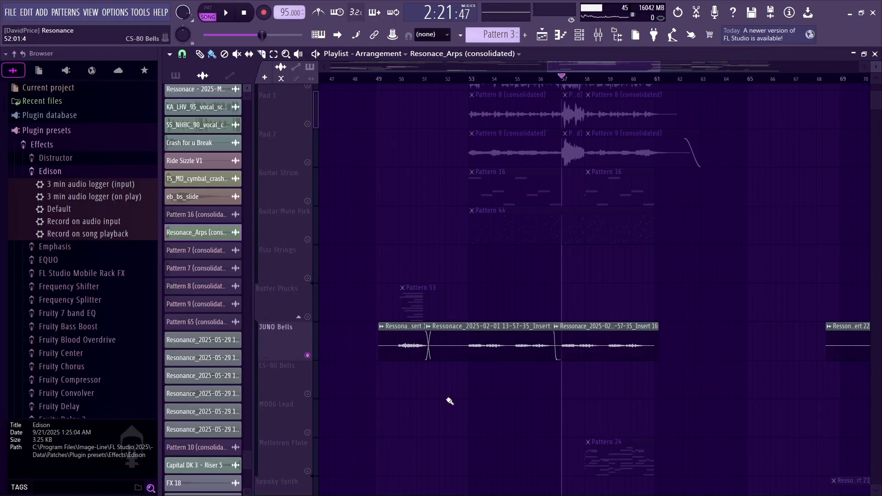
key(space)
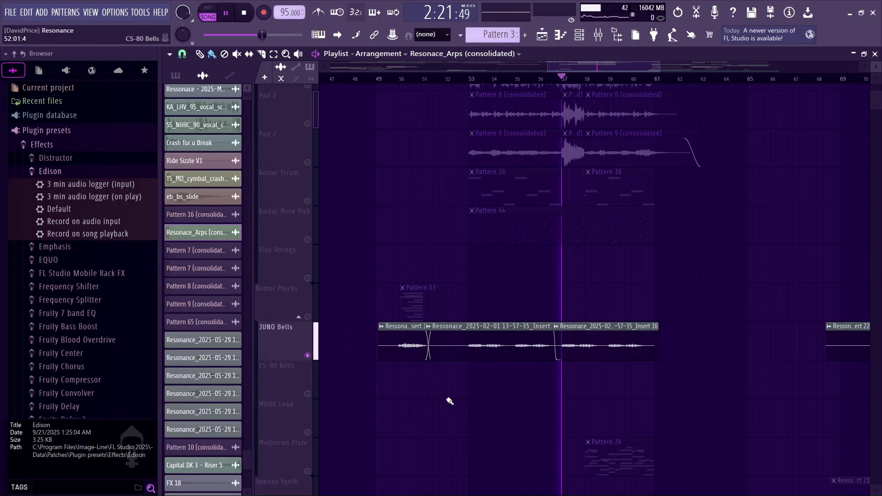
scroll(515, 391, down, 3)
scroll(515, 391, down, 4)
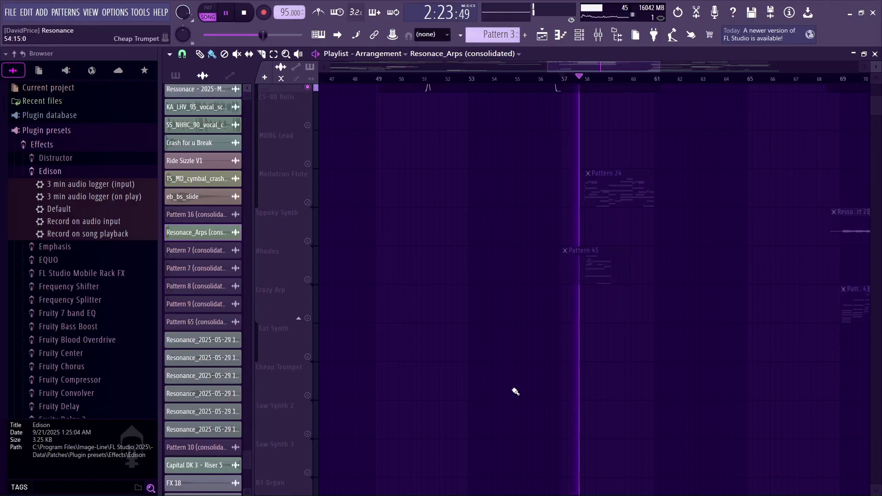
click(306, 277)
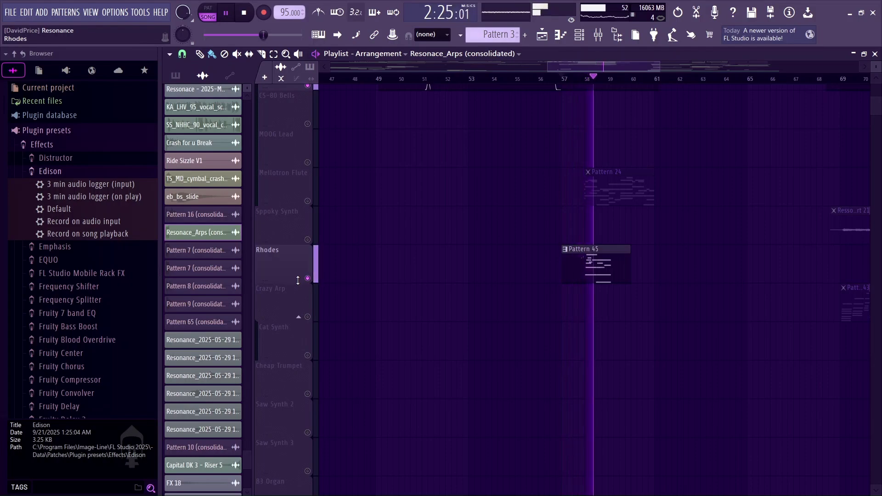
Play the soloed Rhodes part from just before bar 58, and stop
key(space)
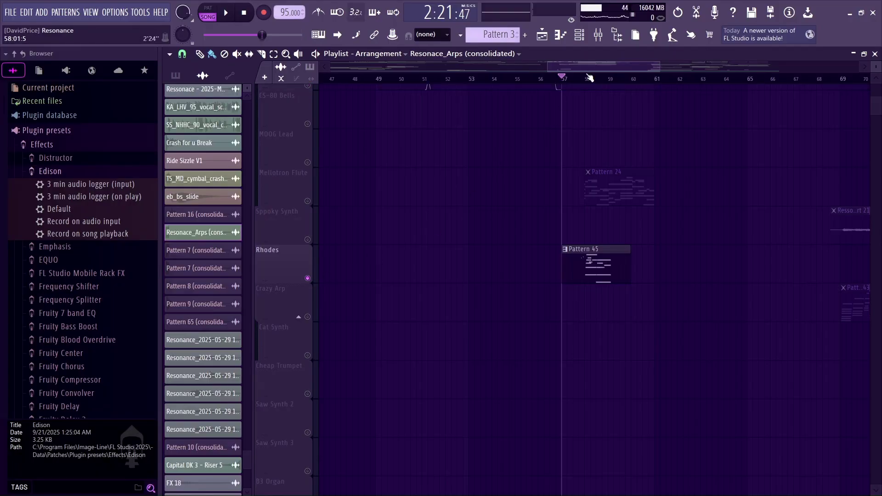
drag(589, 78, 582, 80)
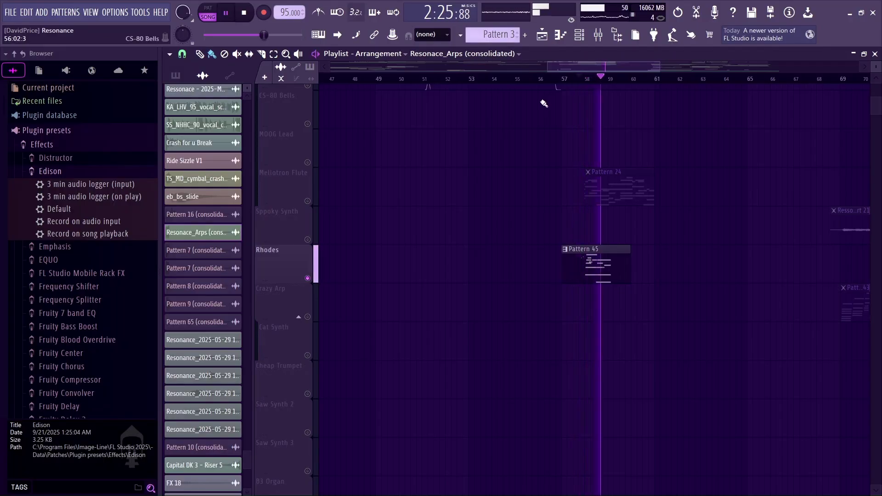
key(space)
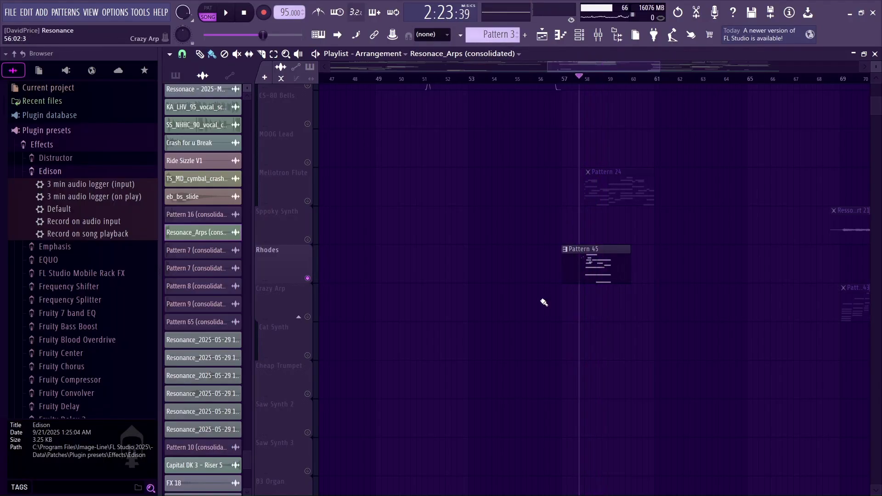
scroll(518, 280, up, 9)
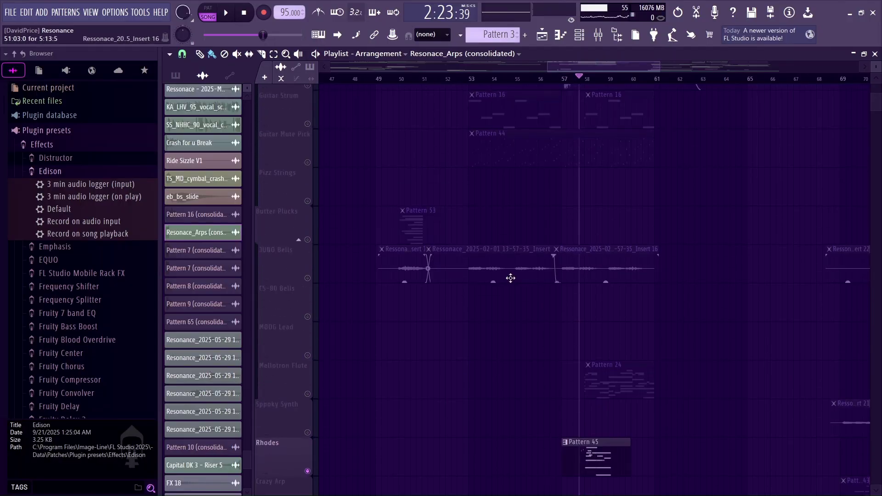
scroll(507, 273, up, 7)
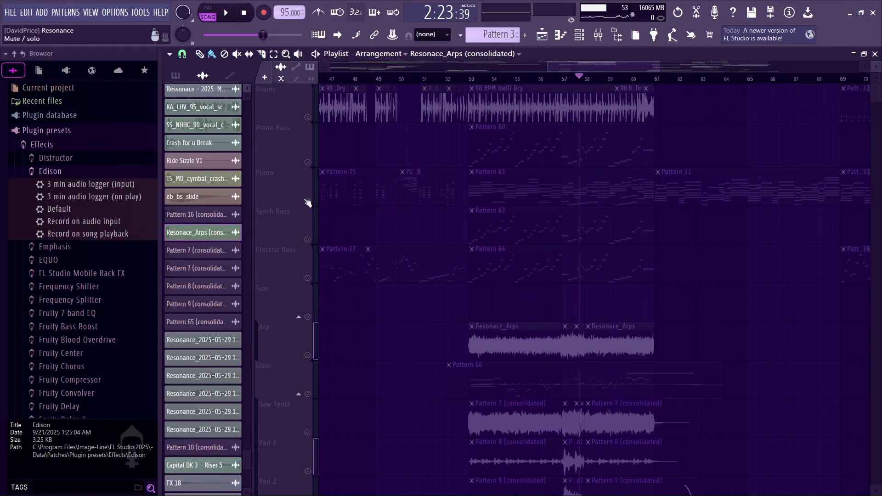
drag(664, 78, 655, 78)
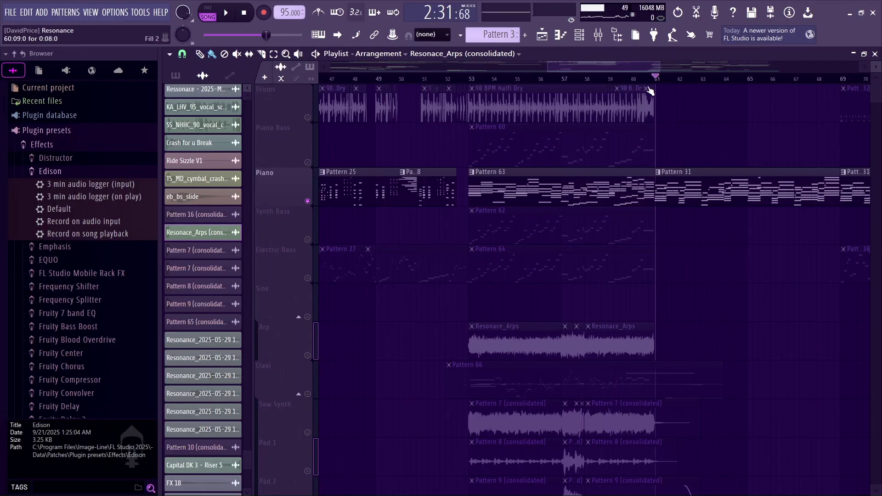
scroll(480, 315, down, 4)
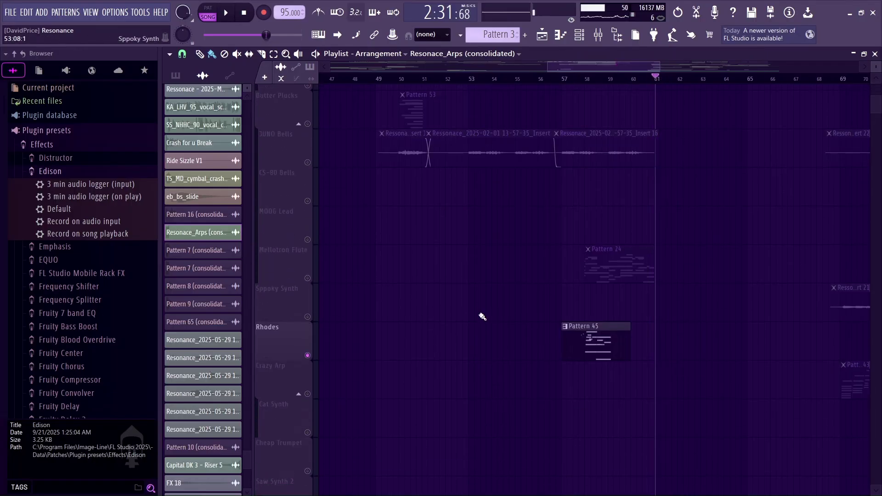
scroll(480, 315, down, 4)
Solo the Guitar Mute Pick track and play Pattern 44 from just before bar 53
drag(583, 78, 481, 78)
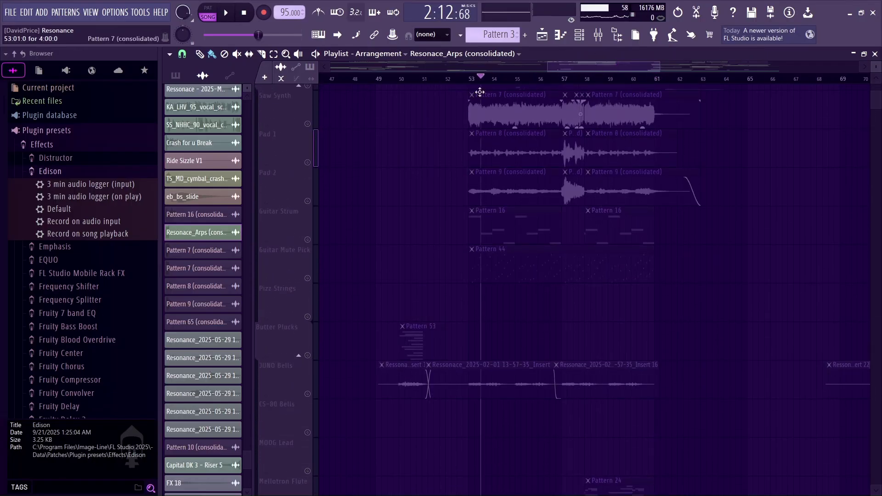
click(308, 278)
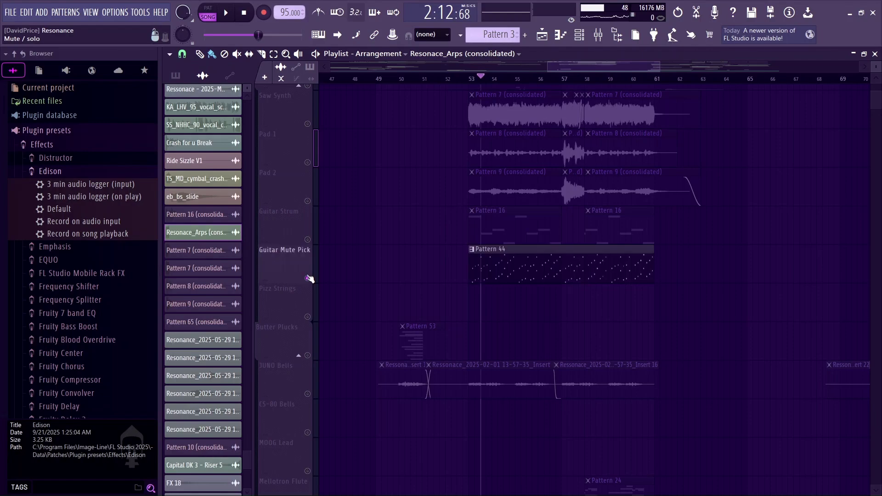
click(461, 82)
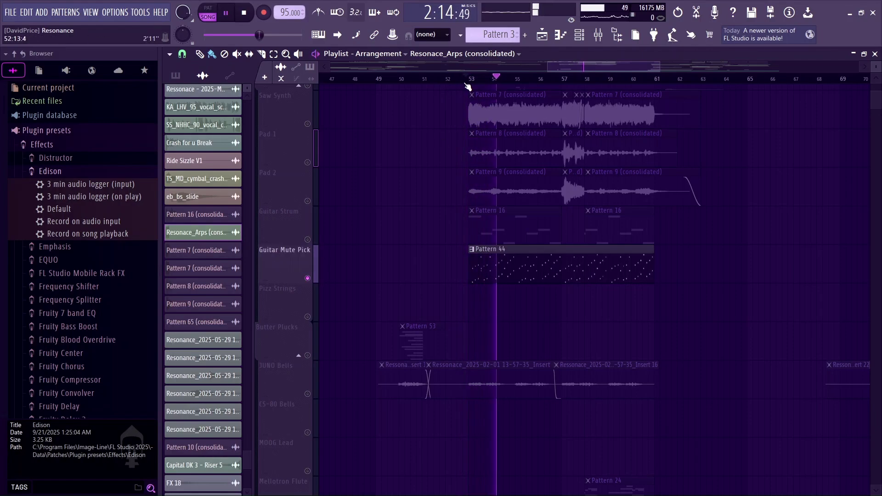
Bring in the Piano and Drums tracks during playback, mute the Piano again, and stop
scroll(403, 272, up, 5)
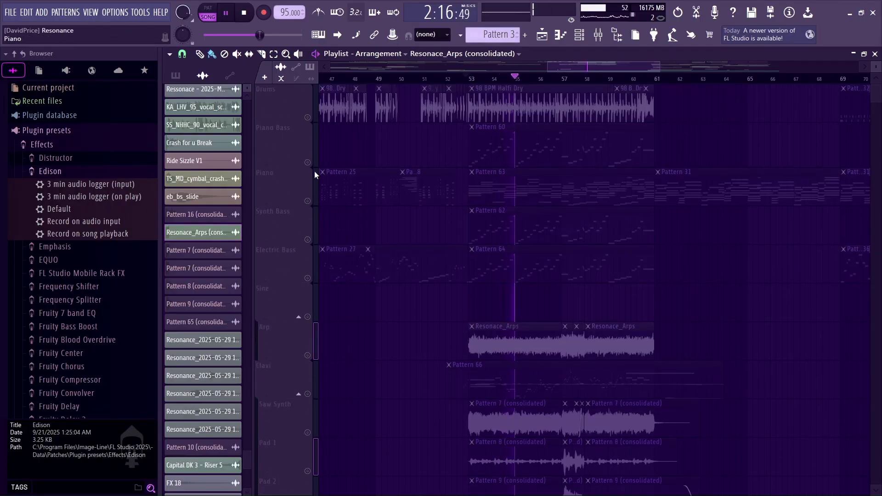
click(314, 171)
click(307, 120)
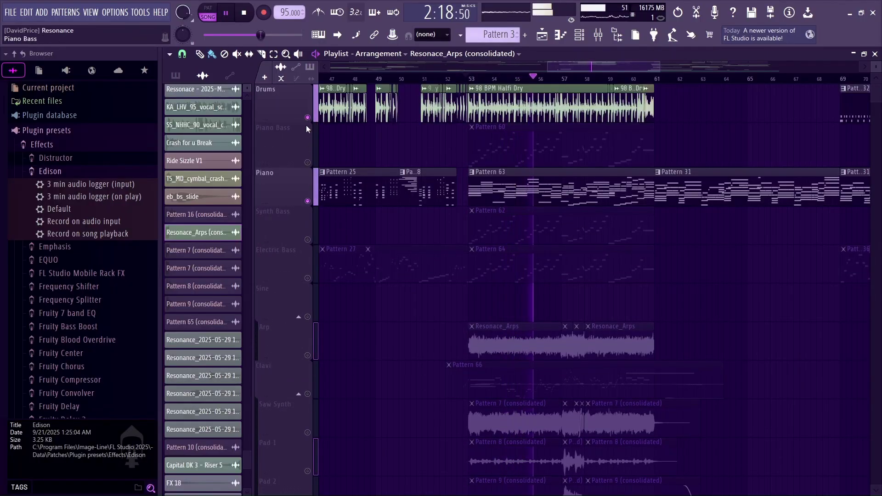
click(308, 201)
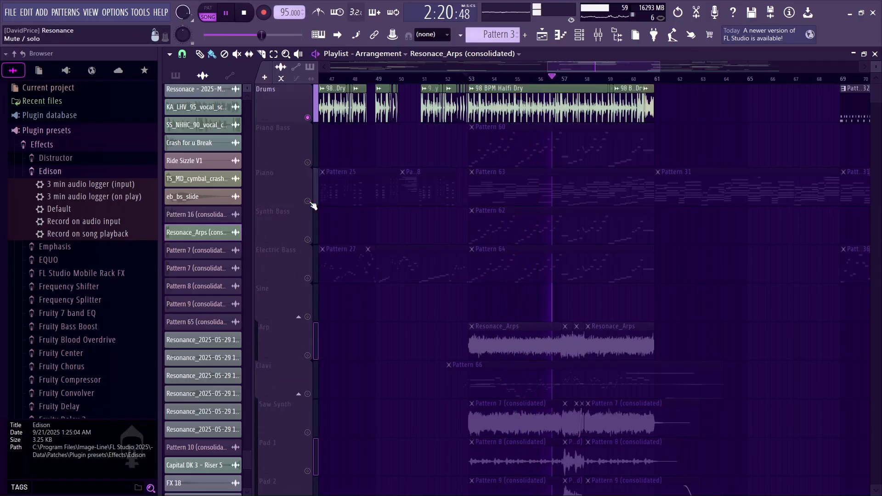
key(space)
Play the Guitar Mute Pick and Drums tracks together from just before bar 53, and stop
scroll(574, 299, down, 3)
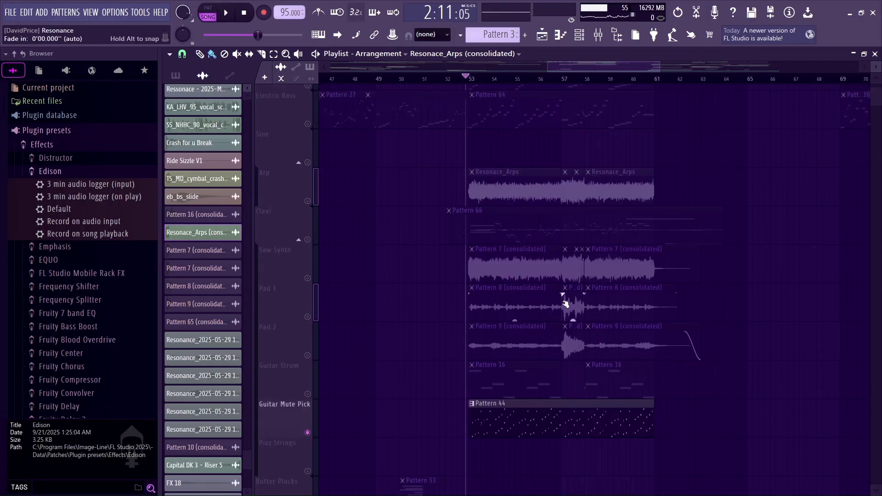
scroll(565, 304, down, 1)
key(space)
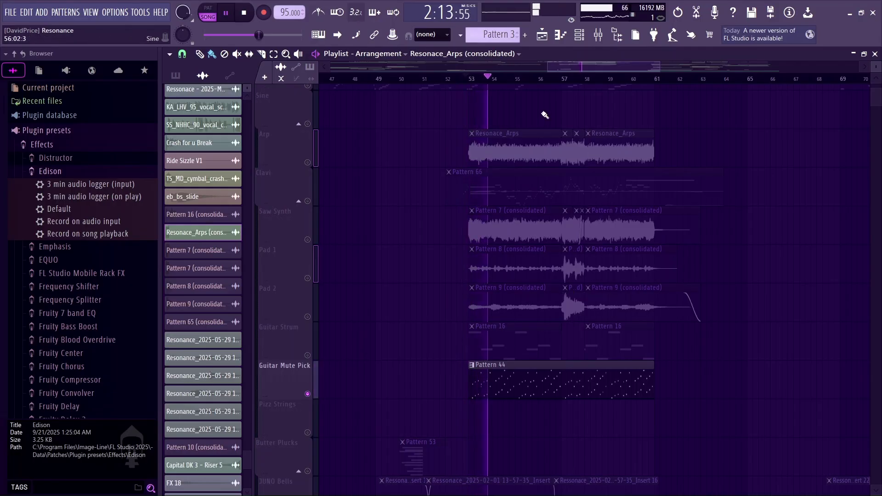
key(space)
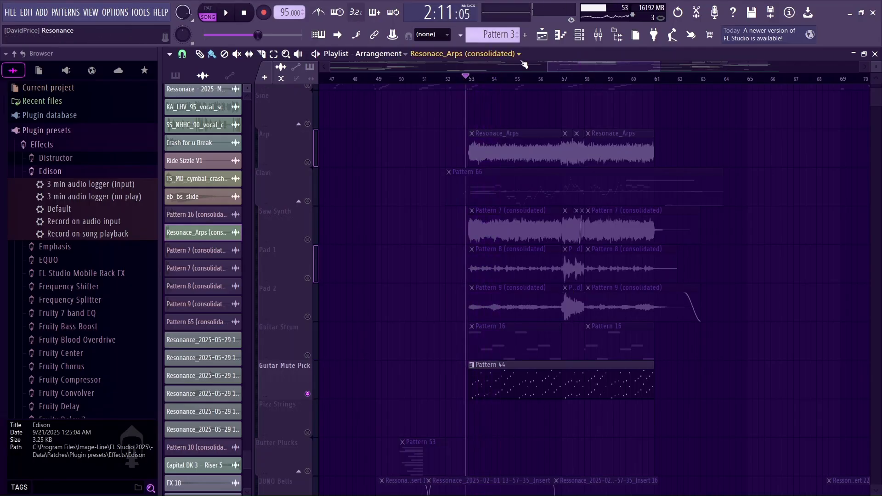
Replay the muted guitar and drums while looking through the tracks down to Track 55 and the section after bar 61, and stop
drag(570, 68, 563, 67)
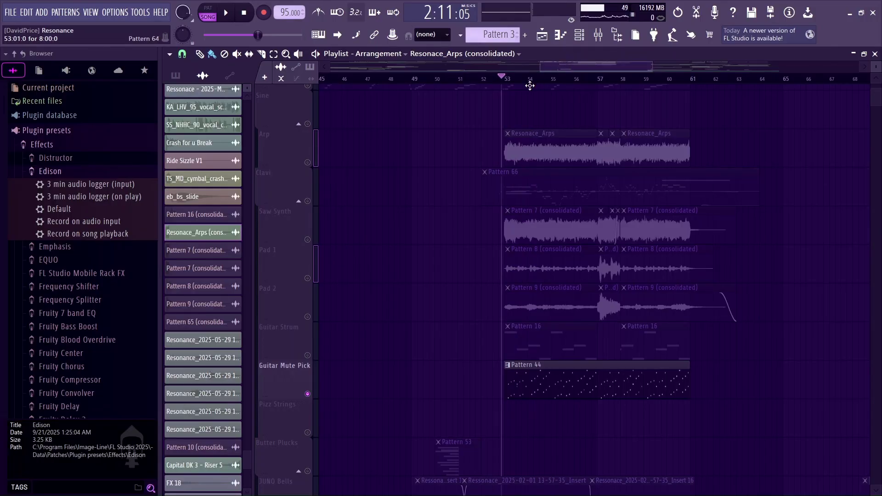
key(space)
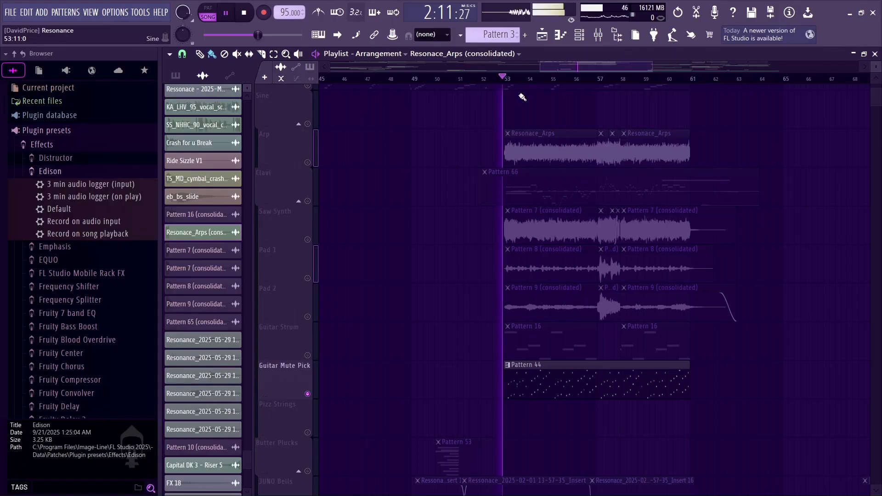
scroll(338, 397, down, 8)
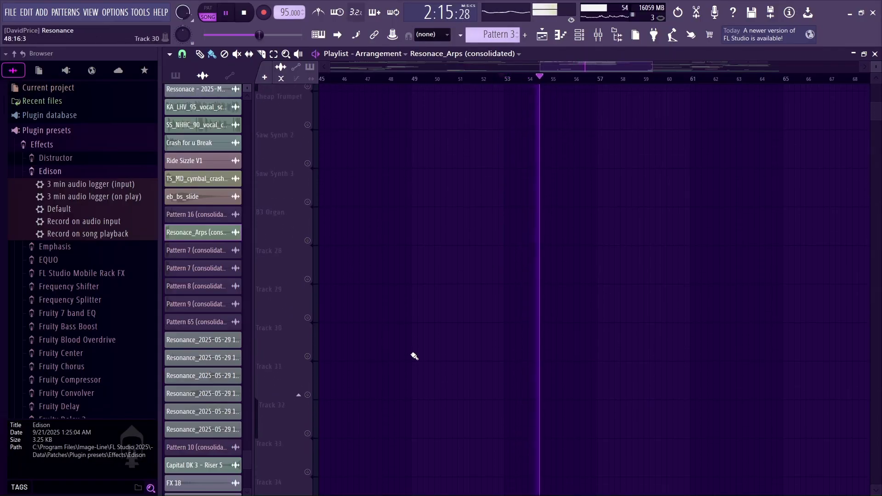
scroll(413, 357, down, 8)
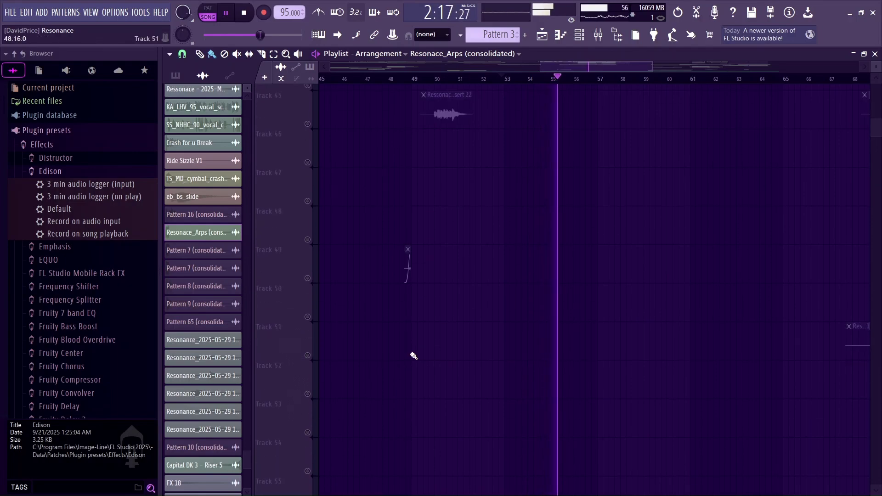
scroll(413, 356, up, 10)
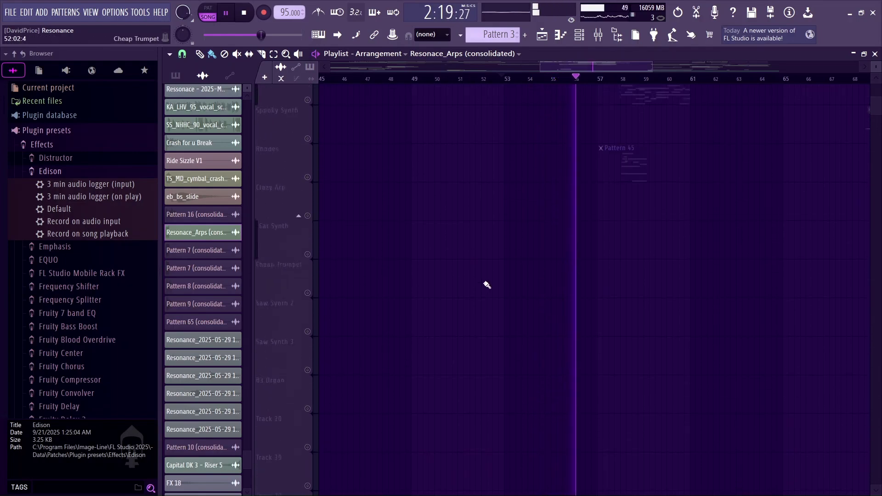
scroll(485, 285, up, 10)
scroll(605, 213, up, 5)
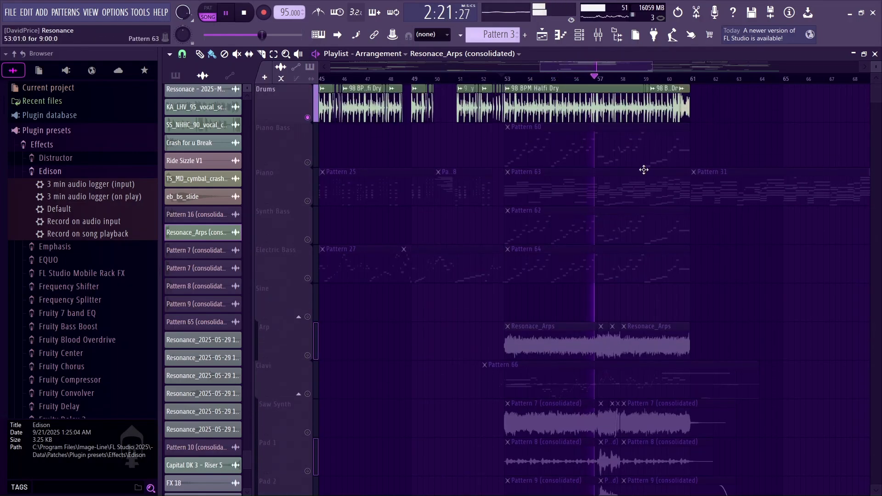
drag(597, 68, 637, 67)
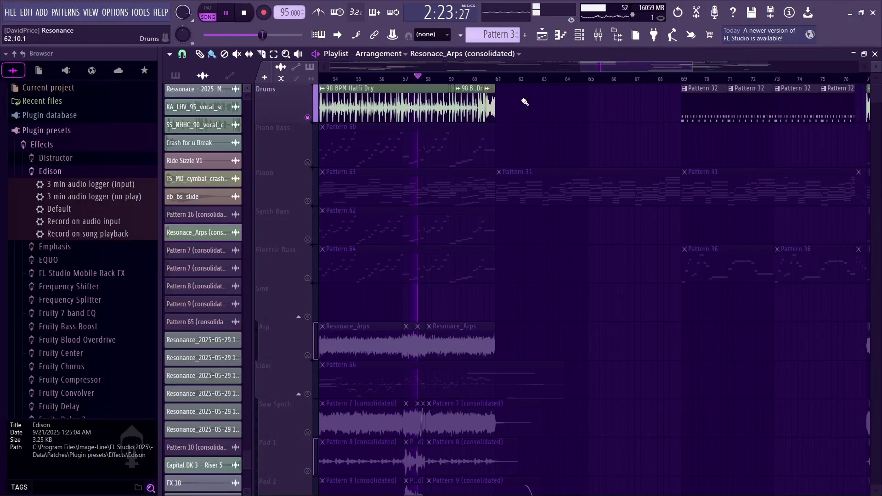
key(space)
Bring all tracks back in and place the playhead at bar 61
right_click(308, 201)
right_click(308, 200)
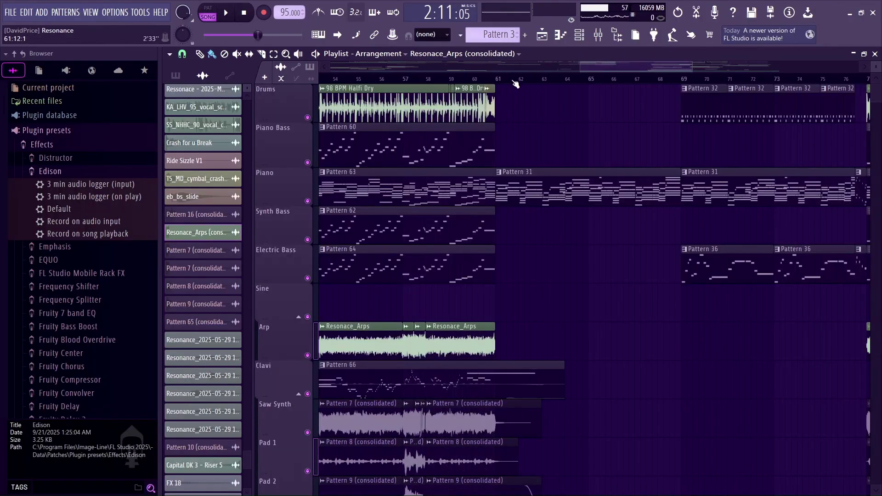
click(497, 79)
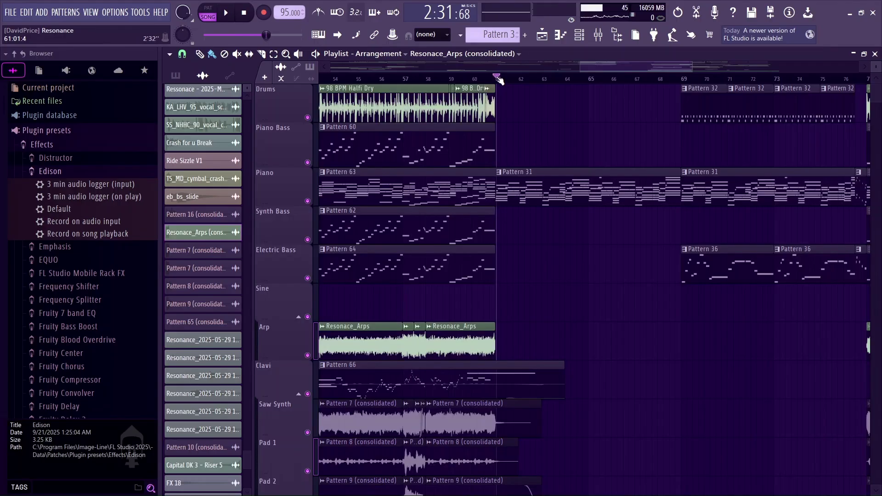
Play the full arrangement from bar 61 twice, examining which tracks have clips in the piano section up to bar 77
key(space)
drag(693, 64, 723, 64)
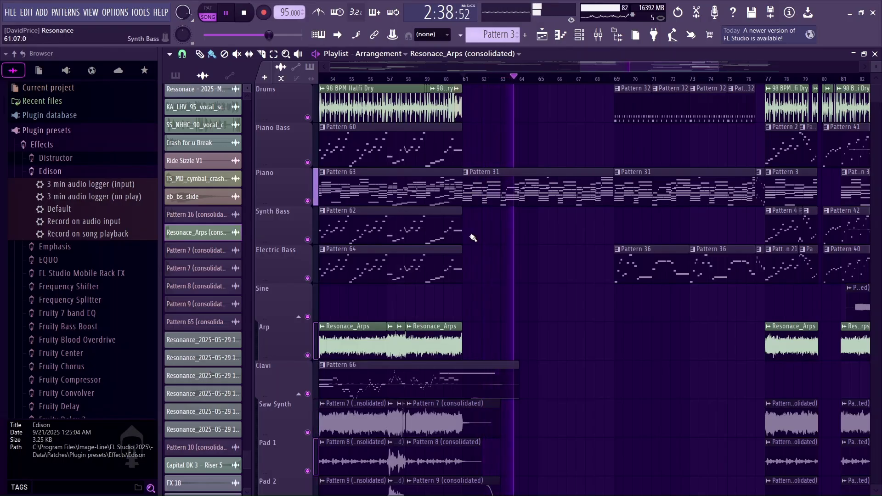
scroll(506, 229, down, 1)
scroll(505, 229, down, 5)
scroll(506, 230, down, 3)
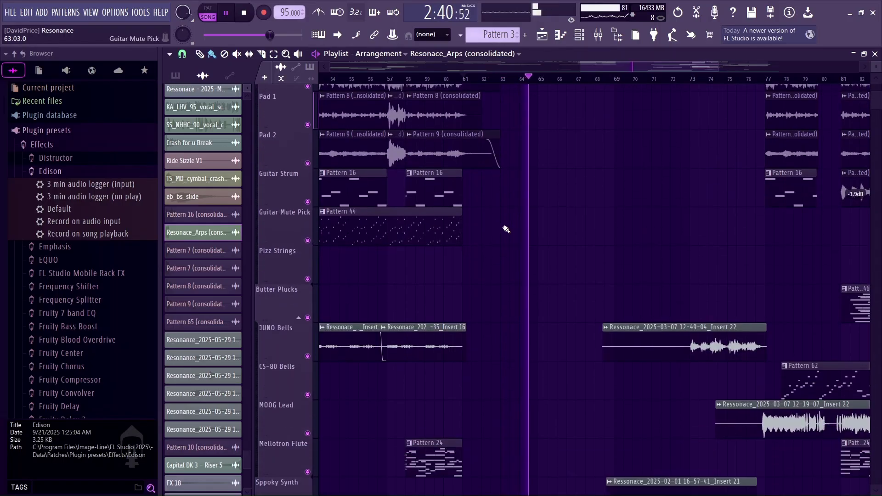
scroll(506, 230, up, 3)
scroll(506, 229, up, 6)
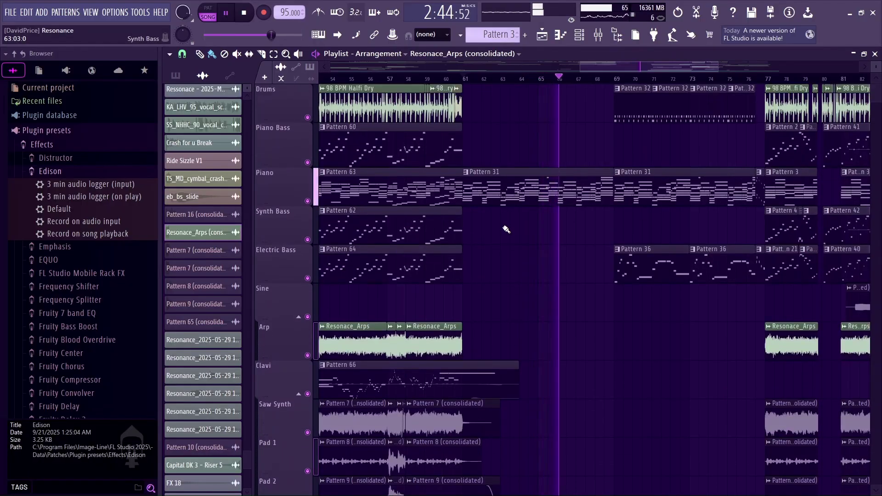
key(space)
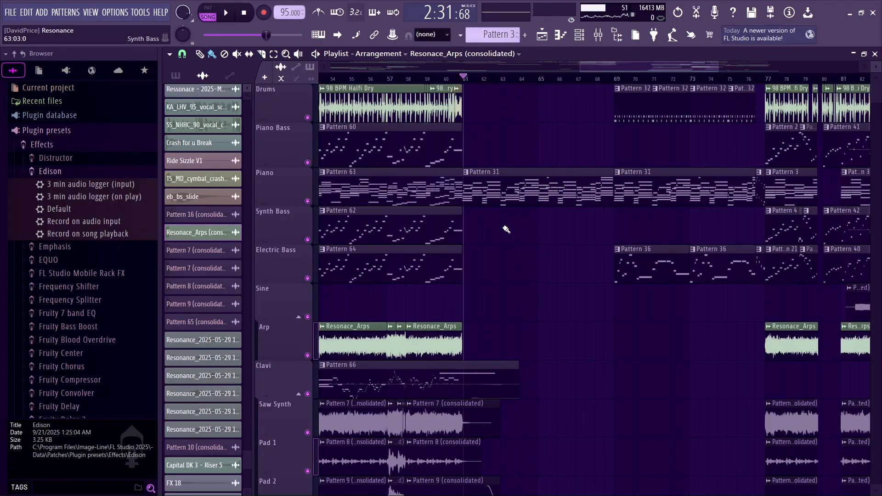
key(space)
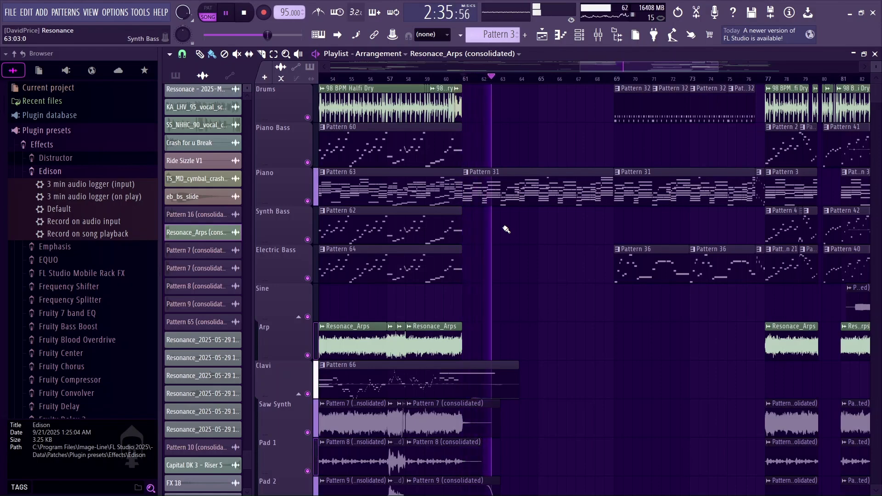
key(space)
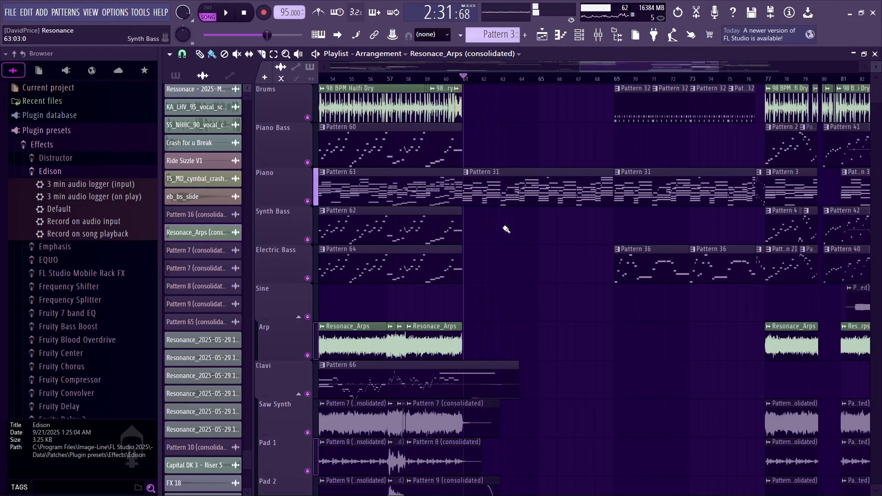
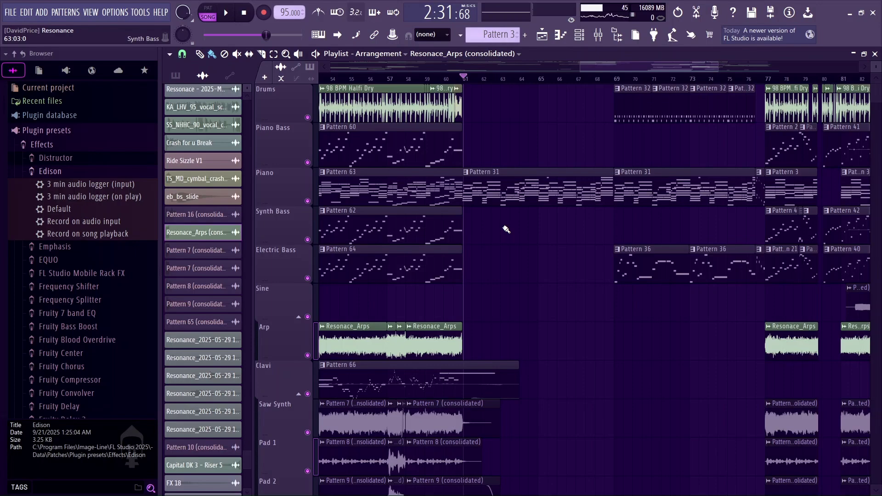
Save the project, and play the soloed Piano track from bar 61 to just before bar 69
key(ctrl+s)
mouse_move(604, 65)
mouse_down()
mouse_move(586, 75)
mouse_move(592, 69)
mouse_up()
scroll(481, 273, down, 1)
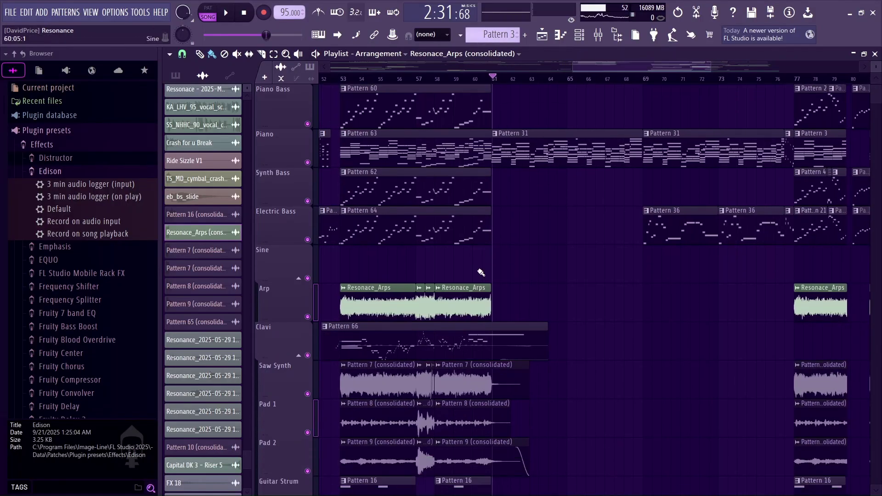
scroll(479, 273, up, 1)
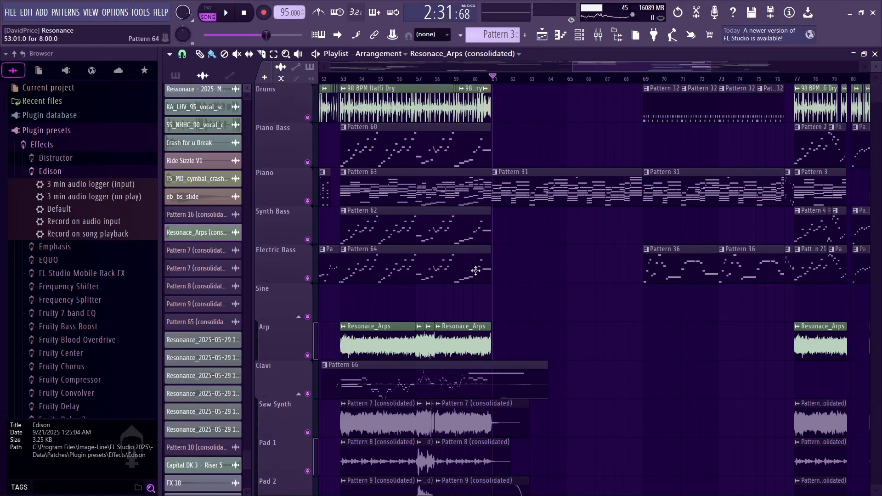
ctrl+click(307, 201)
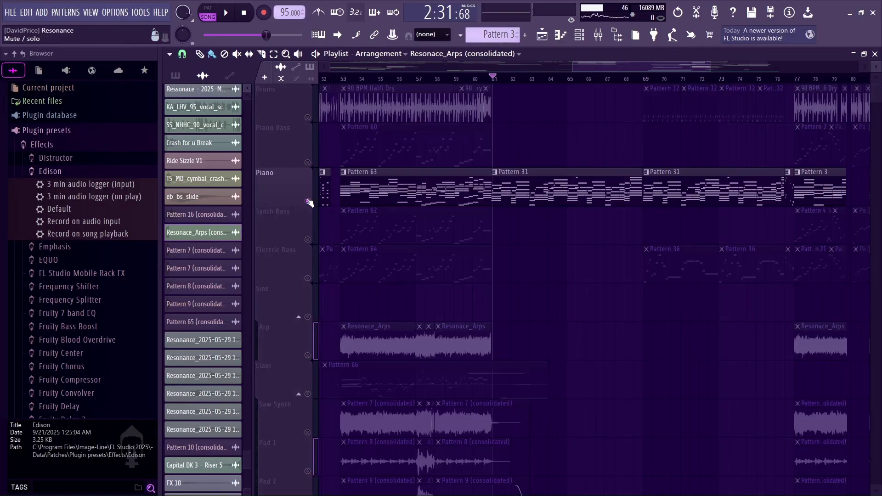
click(233, 14)
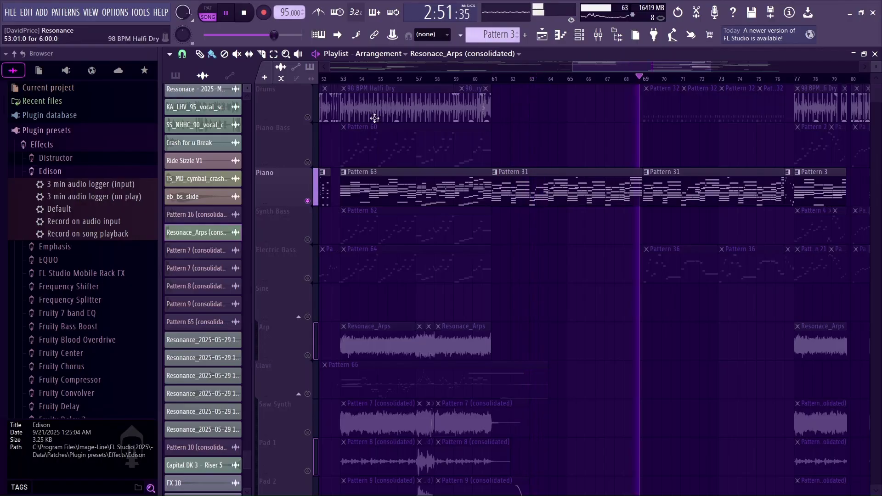
key(space)
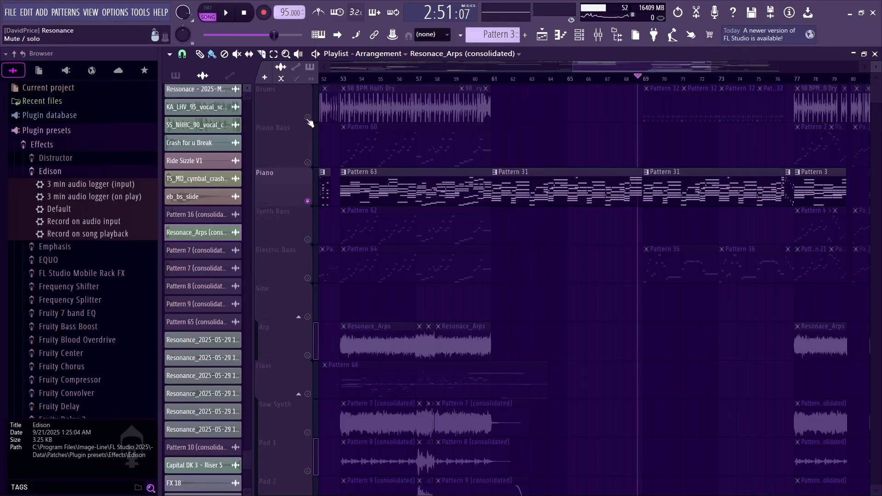
Bring in the Drums track alongside the Piano and play both tracks from just before bar 69
click(307, 117)
key(space)
key(space)
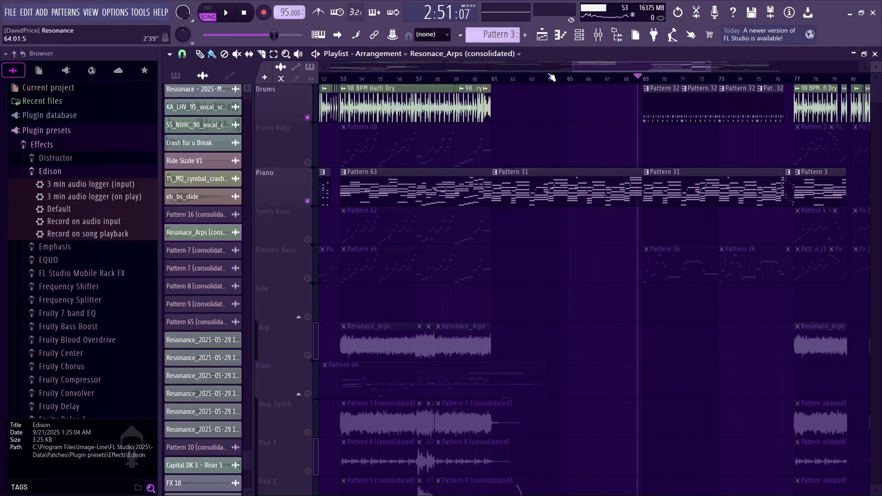
drag(620, 68, 660, 66)
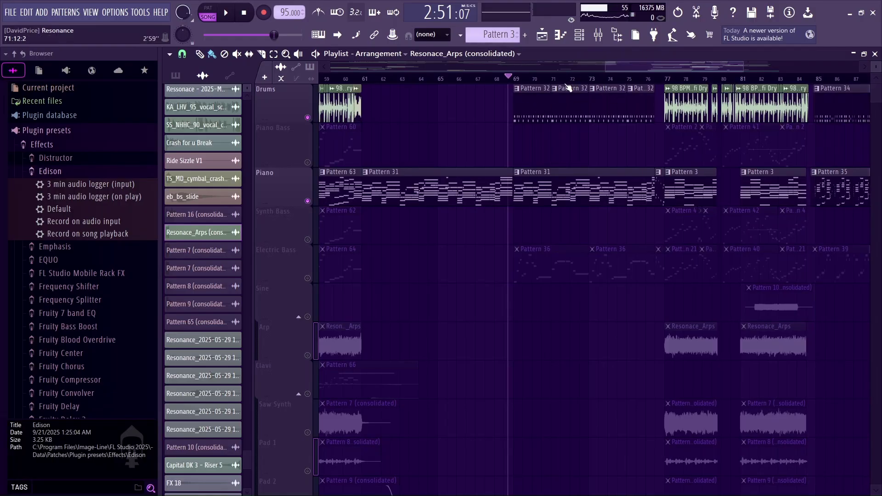
key(space)
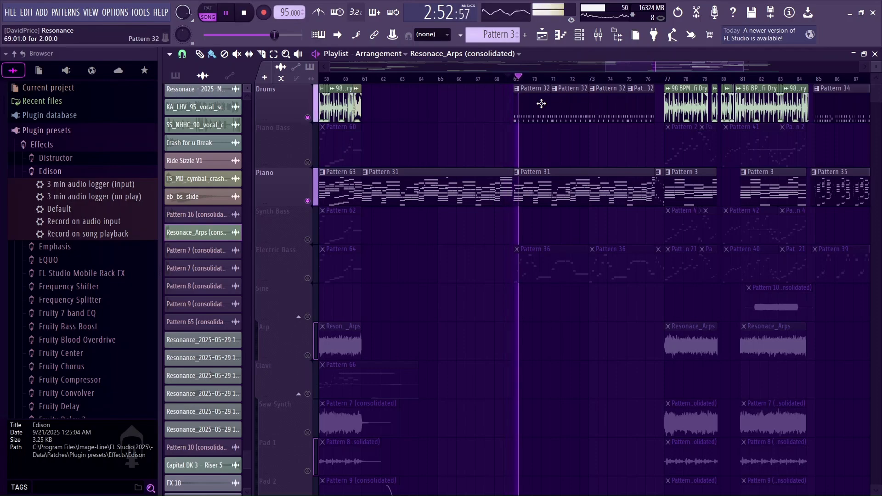
key(space)
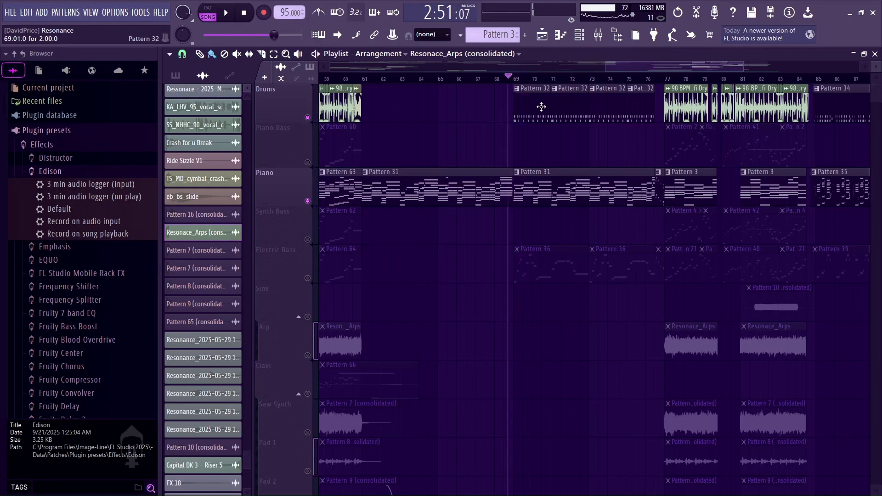
key(space)
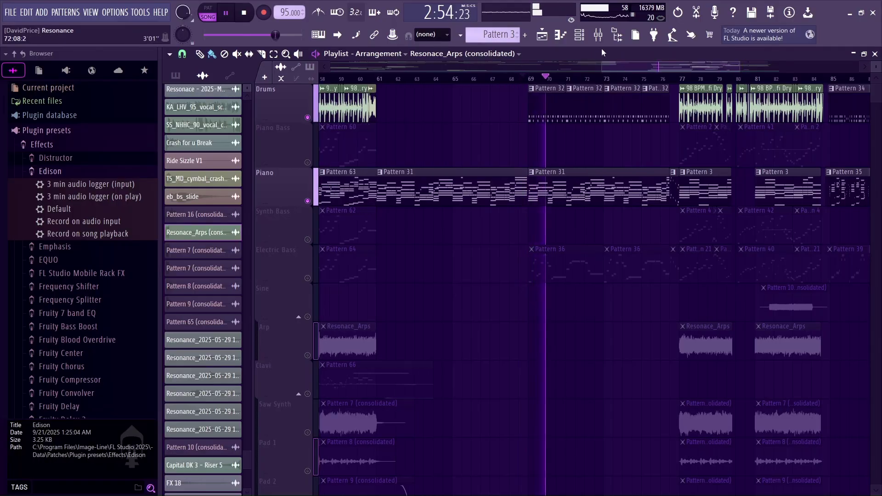
Open the FPC drum sampler of The Swang channel from the channel rack and stop playback
click(581, 36)
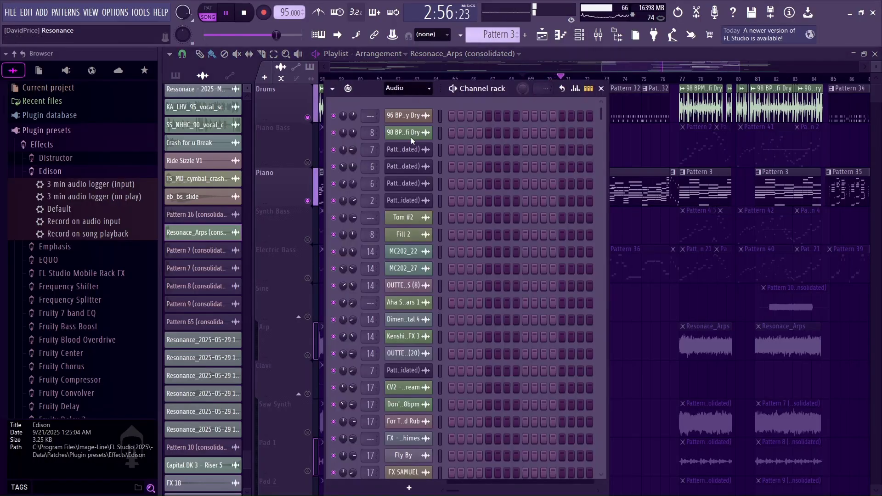
scroll(408, 88, up, 1)
click(411, 372)
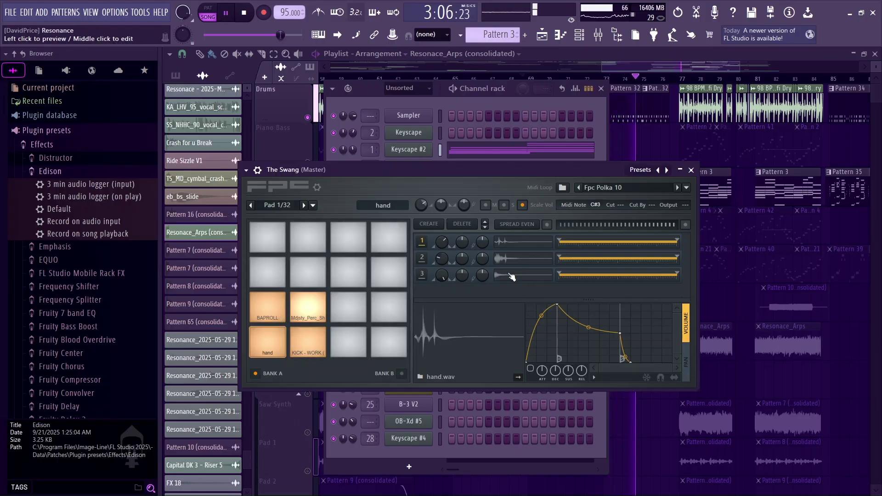
key(space)
Preview the three sample layers of the hand pad in the FPC
click(524, 276)
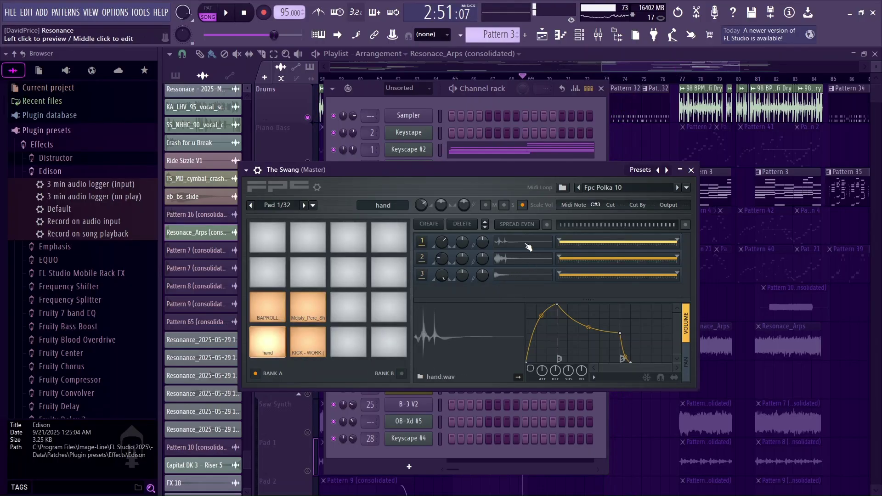
click(524, 258)
click(524, 242)
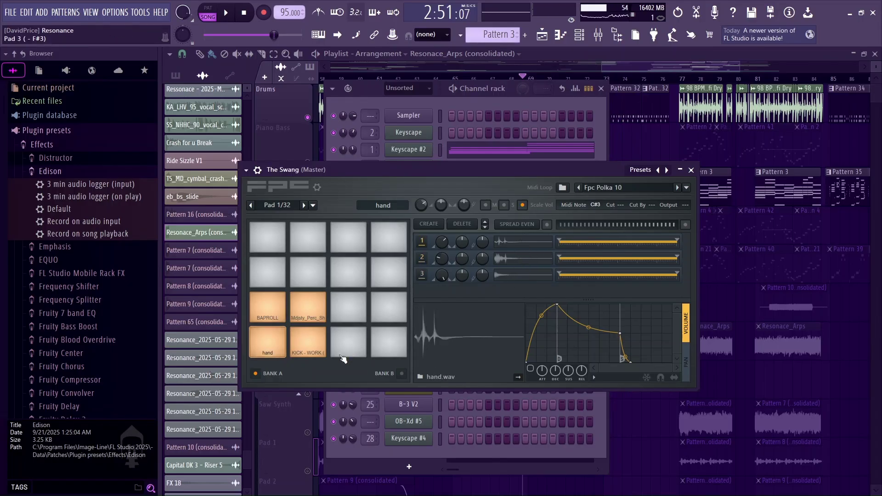
click(519, 244)
click(519, 245)
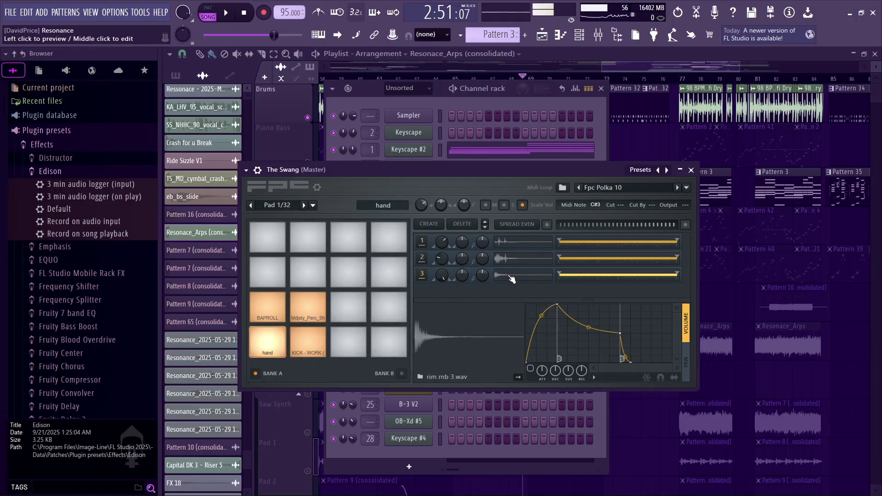
Examine the samples on the KICK, BAPROLL and Mdjsty_Perc_Shaker pads, and close the FPC
key(z)
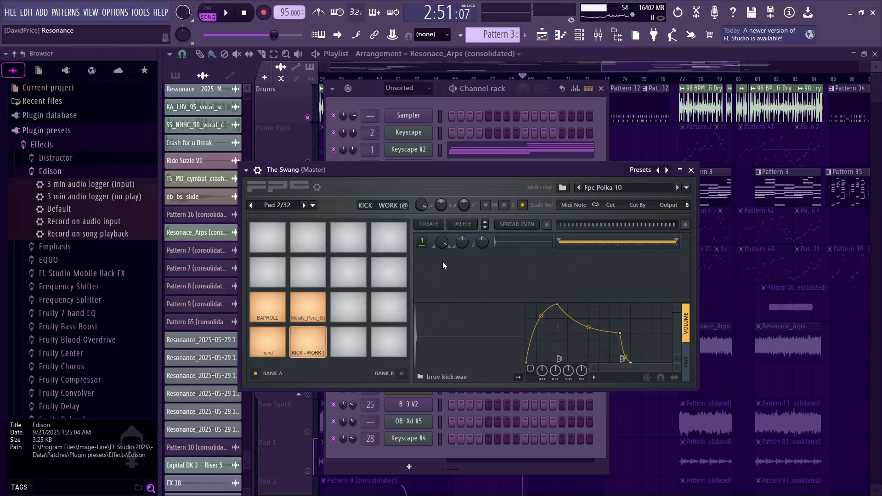
click(268, 306)
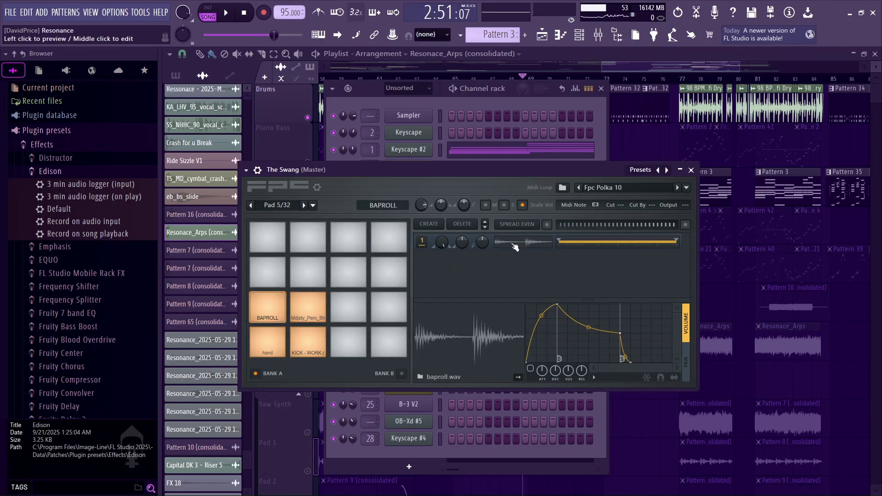
click(320, 311)
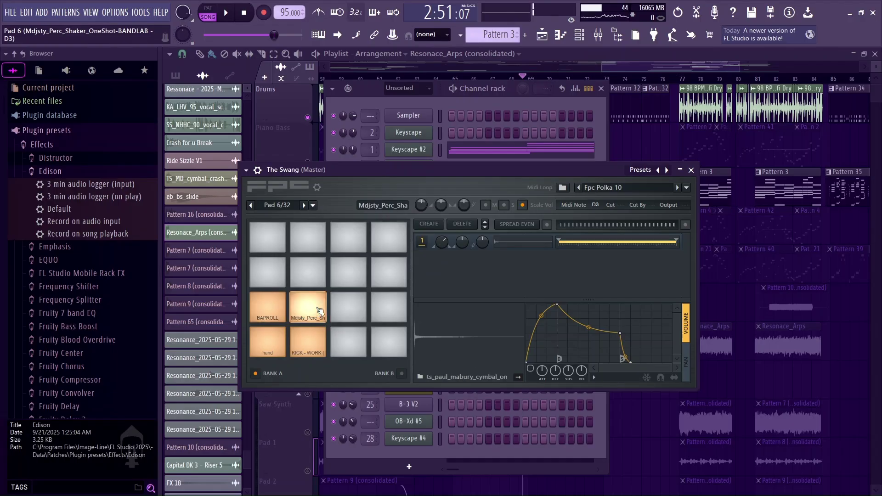
click(690, 169)
Play from just before bar 69 with the channel rack closed, bring in the Sppoky Synth track, and stop
key(space)
key(F6)
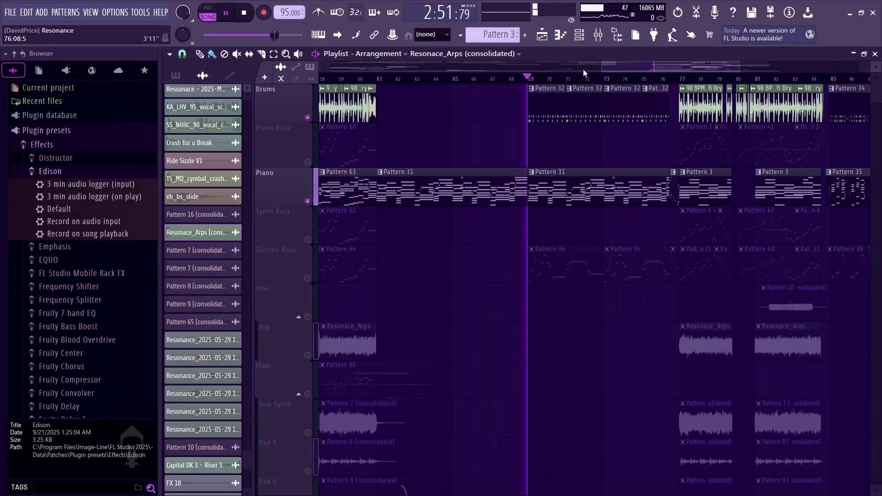
scroll(597, 321, down, 10)
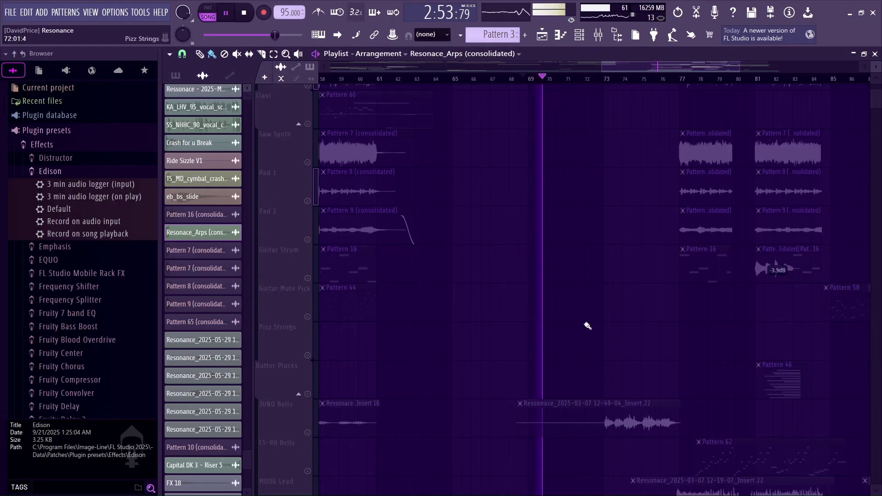
click(277, 385)
scroll(310, 388, down, 4)
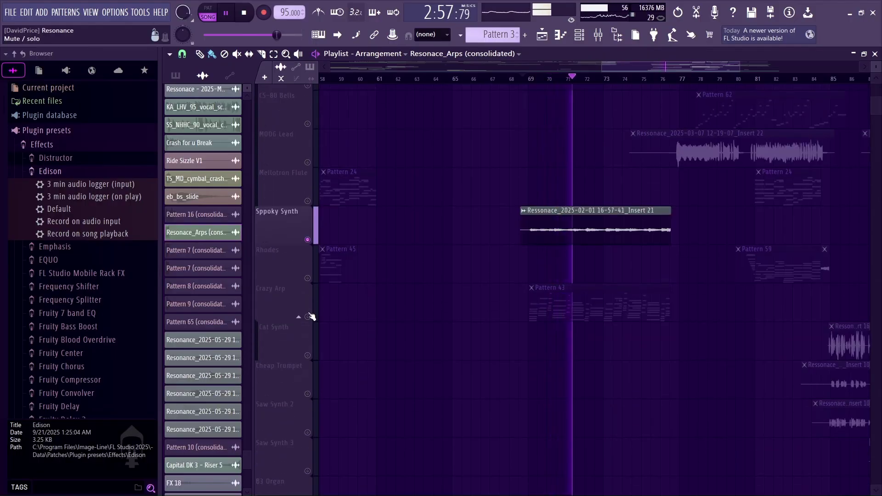
key(space)
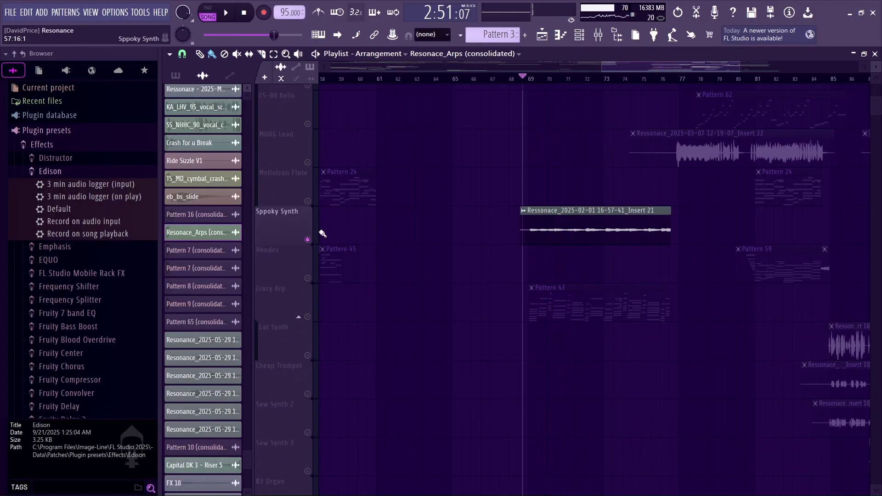
Replay the section with the Crazy Arp track brought in, and open the plugin editor of its GMS synth
key(space)
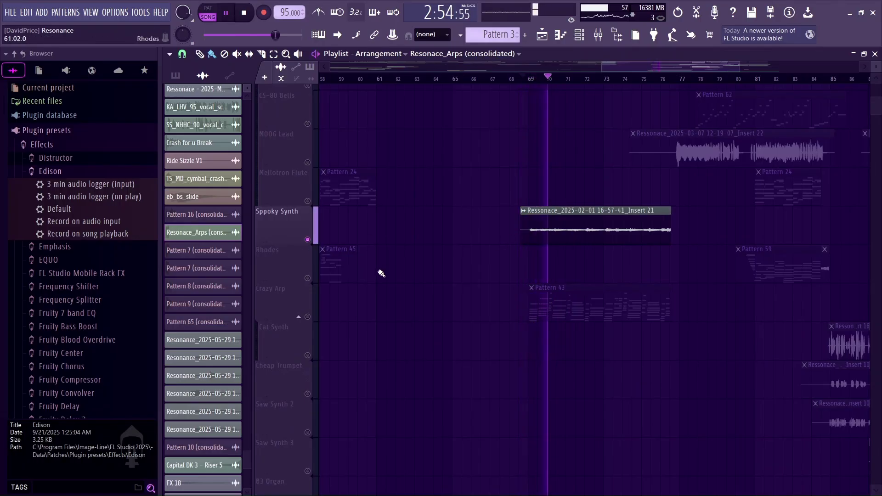
click(308, 317)
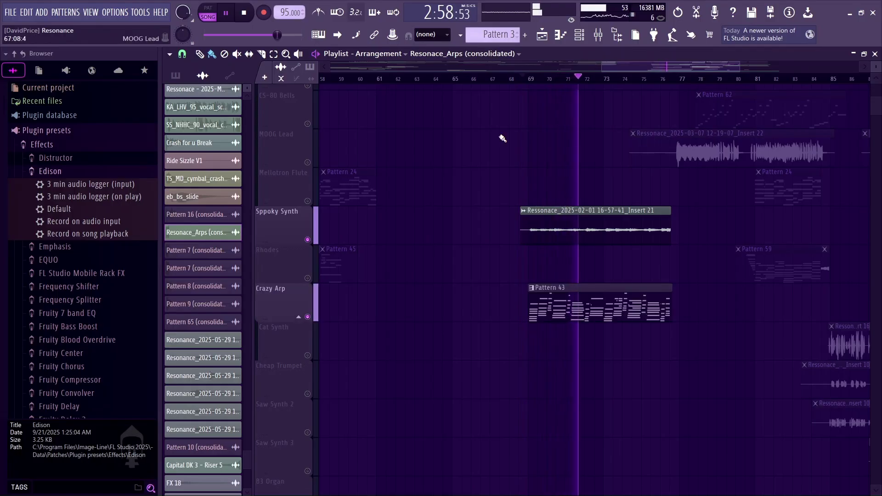
key(F6)
click(415, 388)
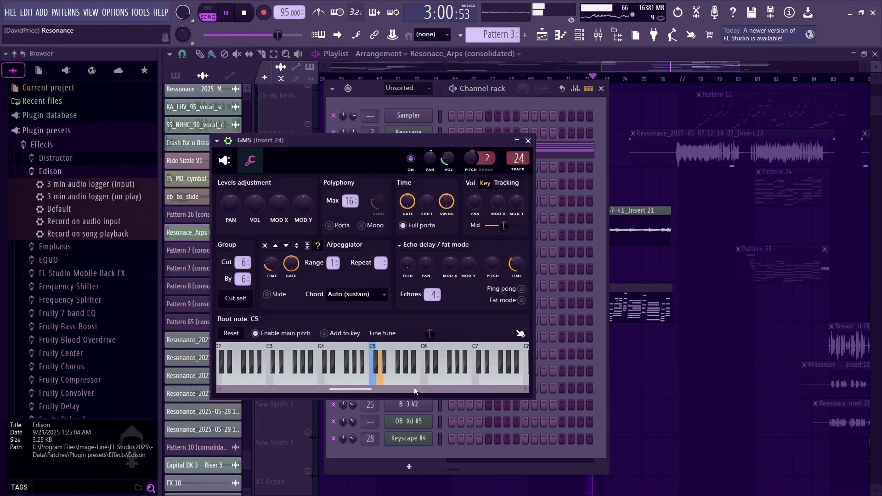
click(225, 162)
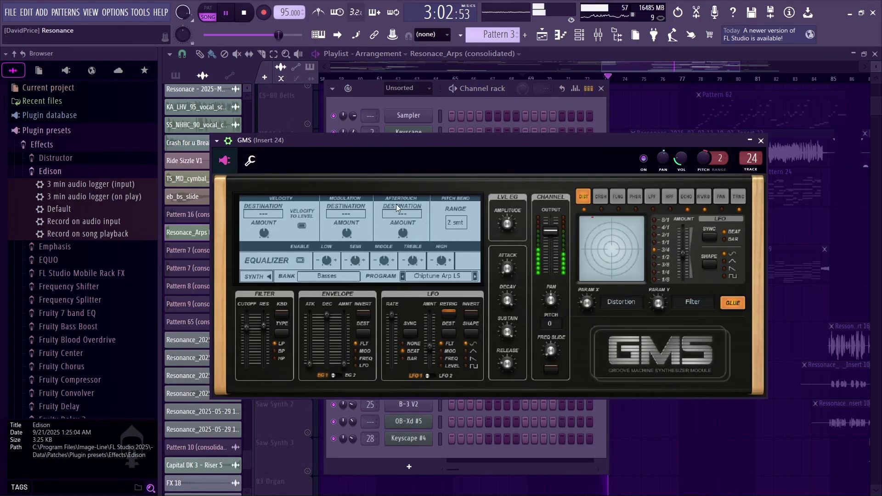
Stop playback, examine the GMS editor and its arpeggiator settings, and close the synth and the channel rack
key(space)
click(253, 163)
click(224, 161)
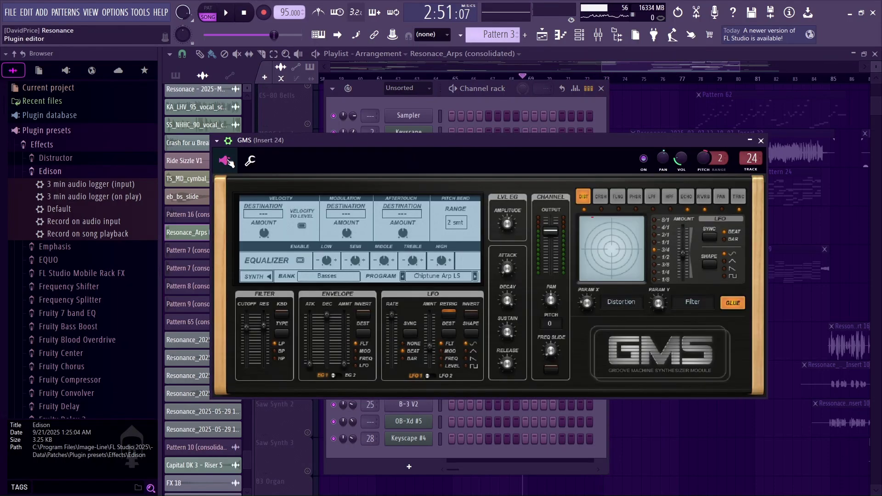
click(224, 160)
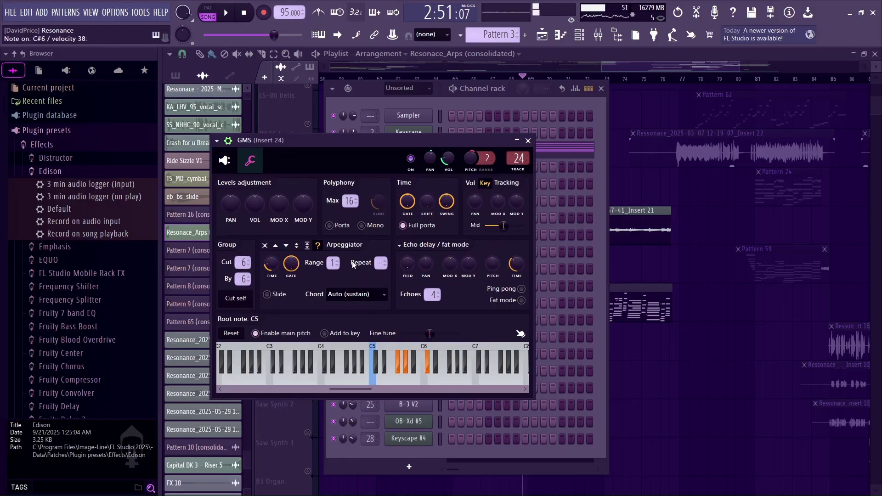
click(527, 140)
click(600, 88)
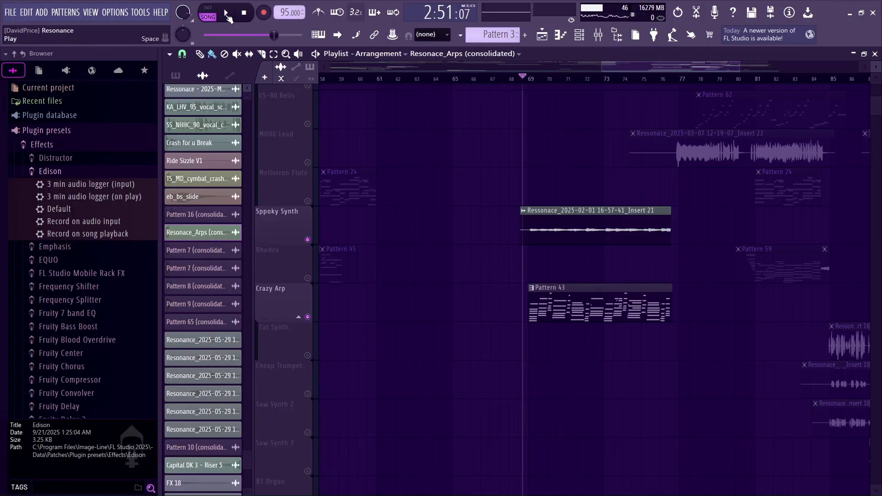
Play from just before bar 69 and bring in Tracks 33 and 34 with the FX 18, FX 8 and FX 20 clips
click(226, 14)
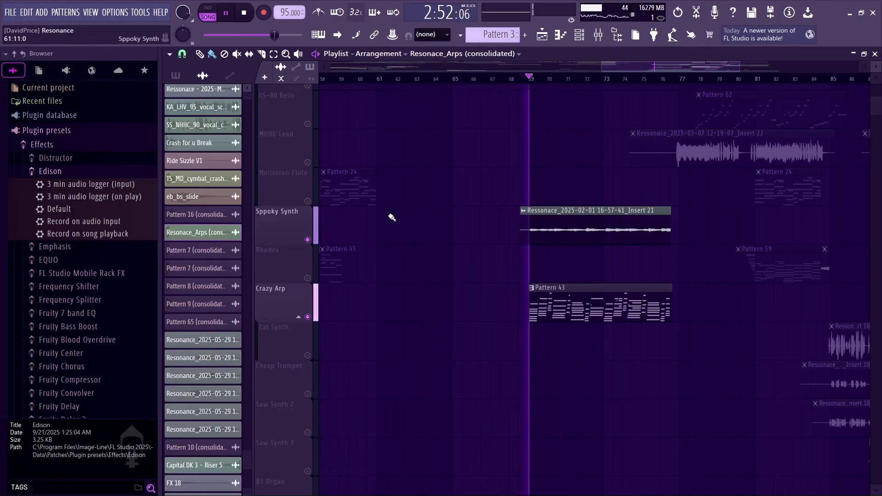
scroll(390, 216, down, 10)
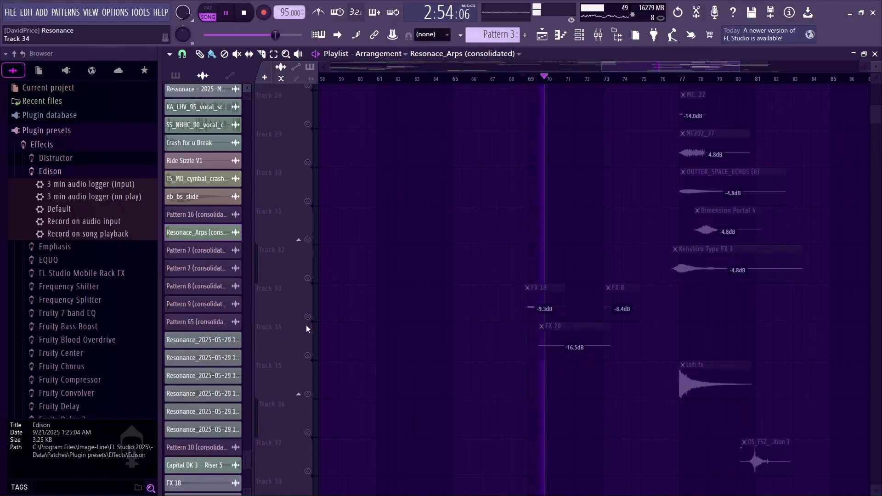
click(307, 316)
click(307, 355)
scroll(311, 356, down, 2)
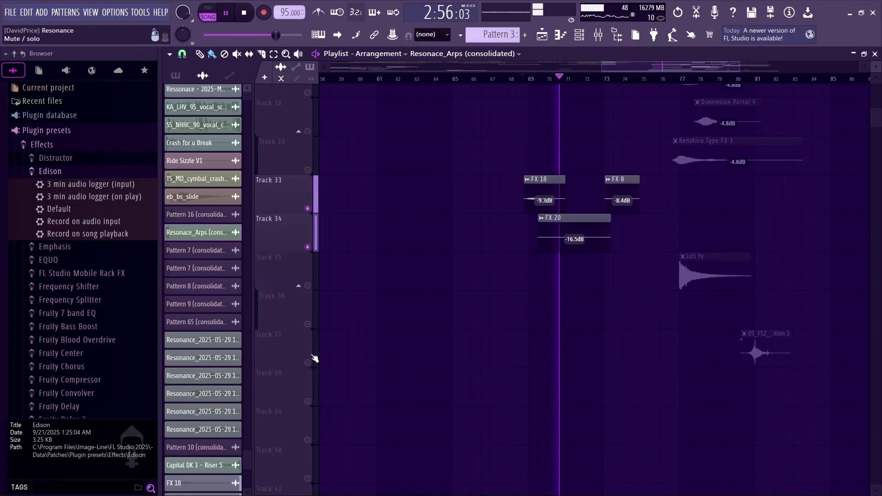
Bring in Tracks 28 to 32 with the effect clips around bar 77 during playback
scroll(394, 266, up, 6)
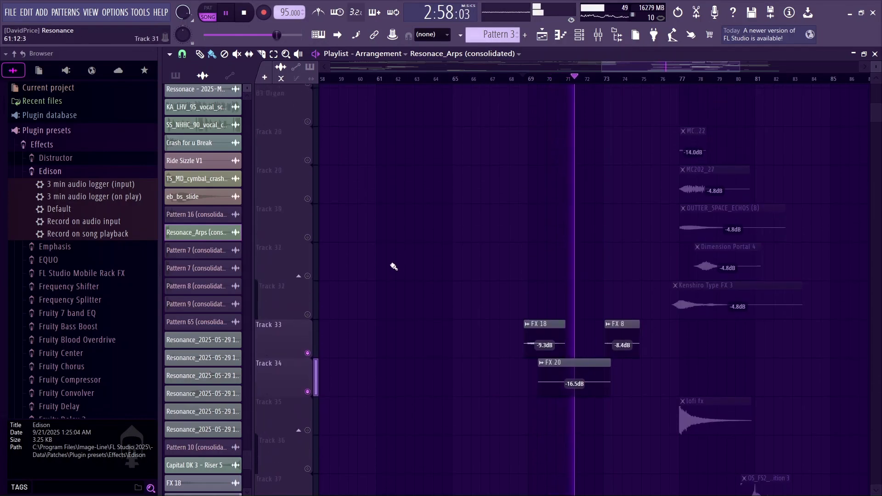
click(308, 278)
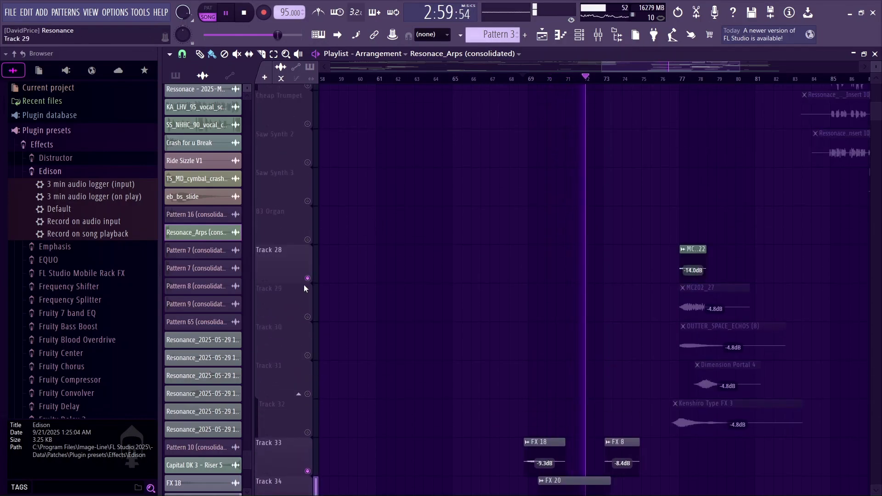
click(307, 316)
click(307, 355)
click(307, 394)
click(308, 432)
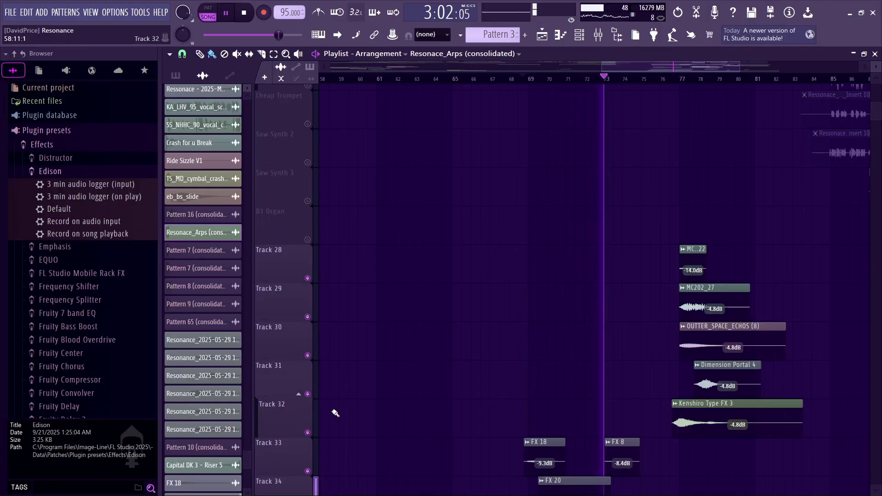
Examine the active synth, arp and effects tracks while the section plays past bar 77, and stop playback
scroll(459, 339, down, 3)
scroll(440, 321, up, 11)
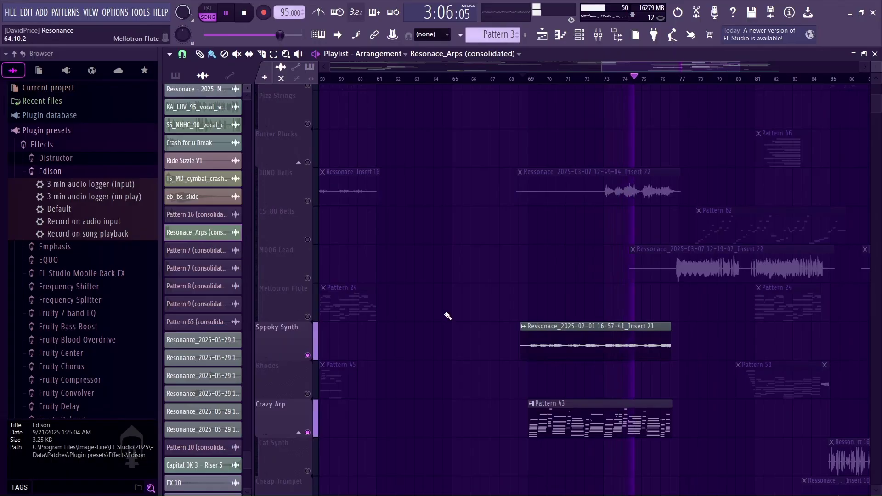
scroll(512, 257, down, 5)
scroll(568, 228, down, 6)
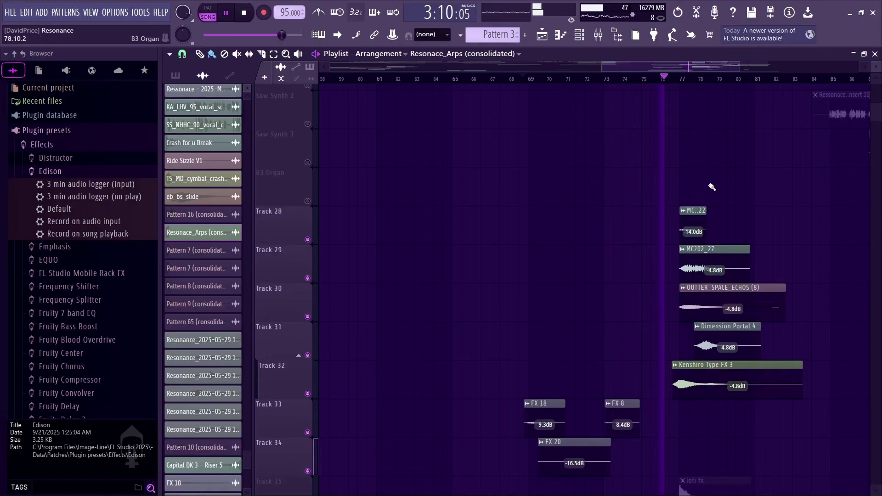
scroll(618, 157, up, 1)
scroll(617, 157, up, 14)
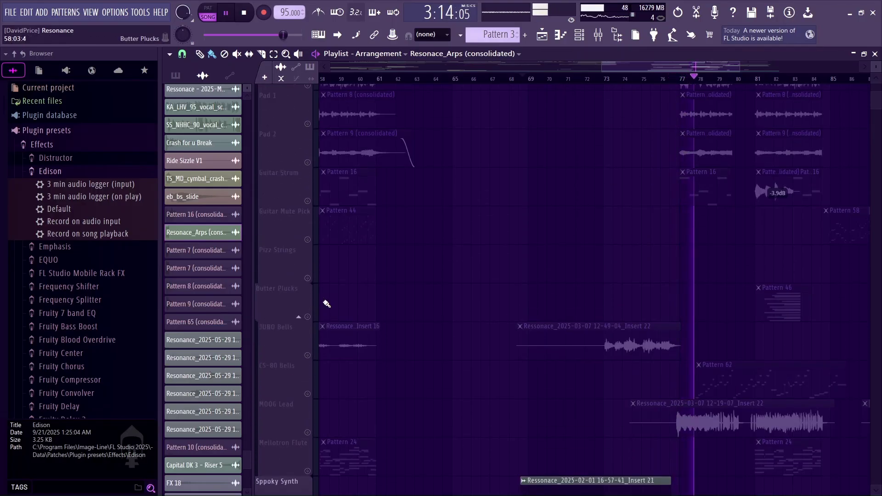
key(space)
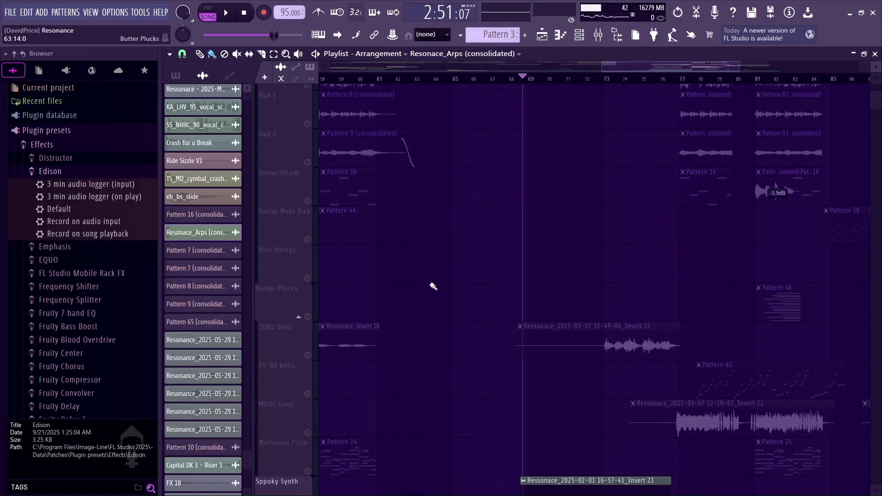
Bring in the JUNO Bells track, play its part from just before bar 73, and stop
scroll(688, 245, down, 1)
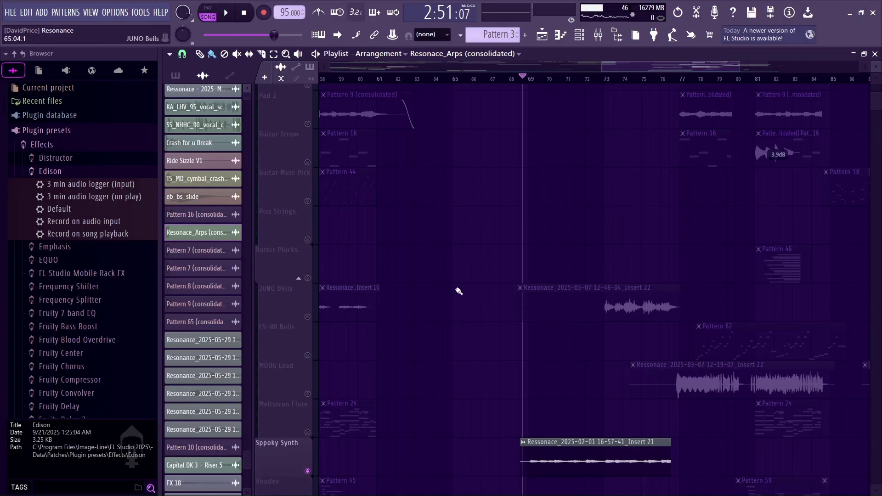
key(space)
click(307, 317)
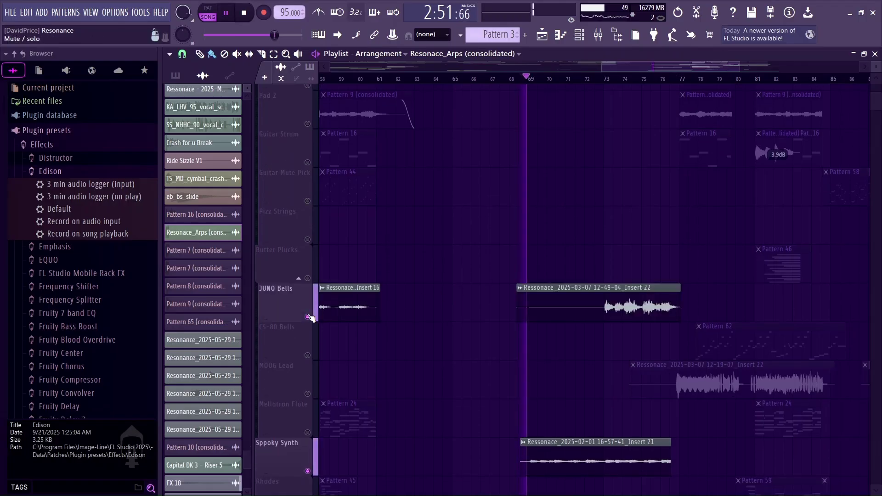
click(600, 79)
drag(646, 66, 640, 67)
scroll(518, 203, up, 2)
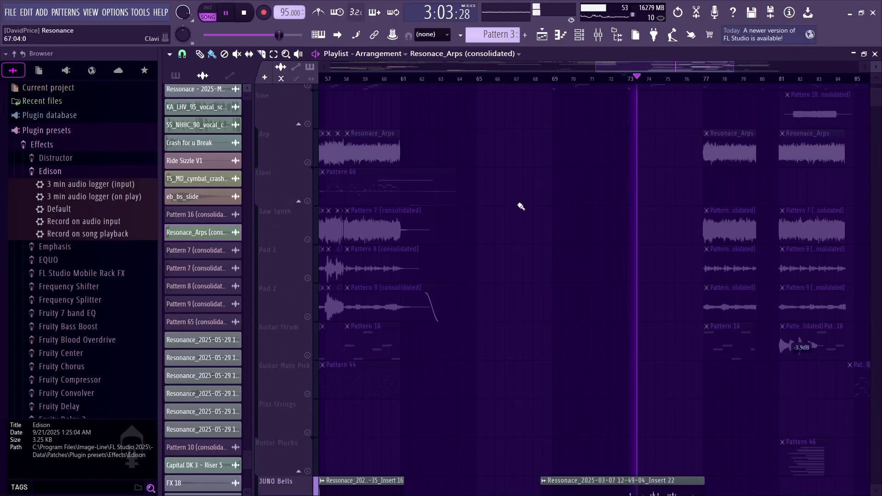
key(space)
Bring in Track 45 and play again from just before bar 73
scroll(479, 289, down, 20)
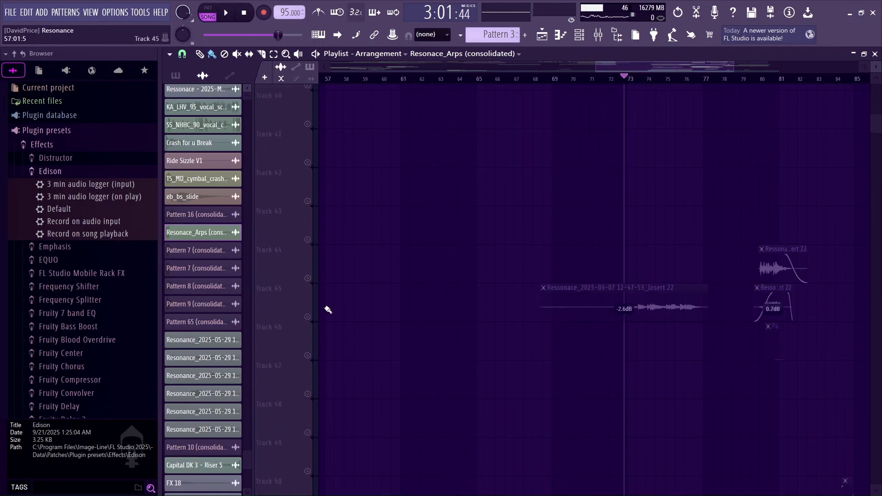
click(307, 317)
key(space)
scroll(551, 273, down, 3)
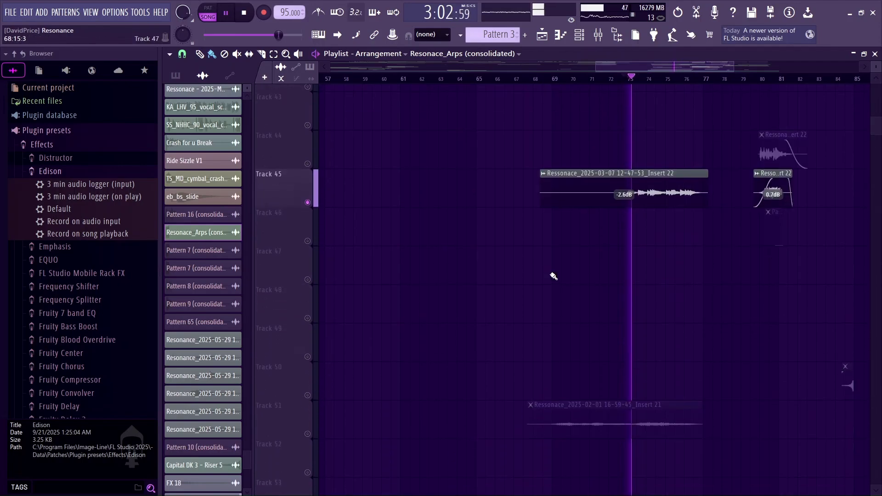
Audition Track 51 during playback and mute it again, leaving Track 45 active
scroll(553, 275, down, 2)
click(308, 356)
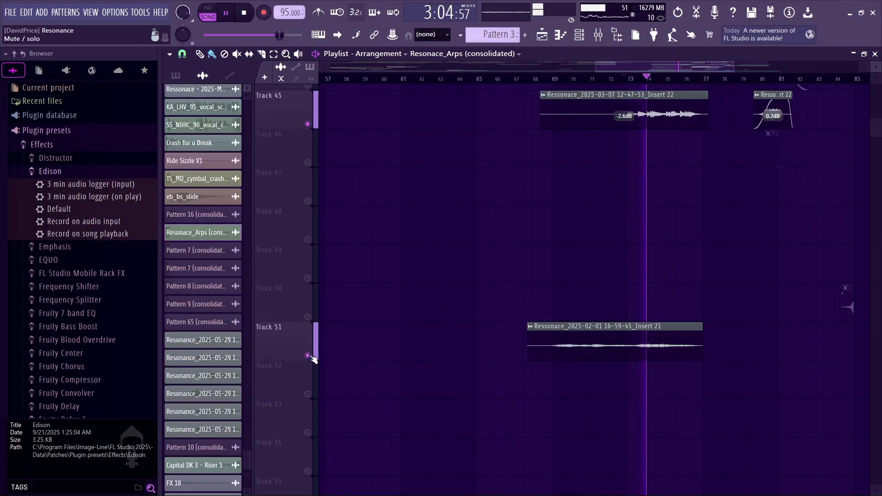
click(307, 355)
scroll(486, 277, up, 5)
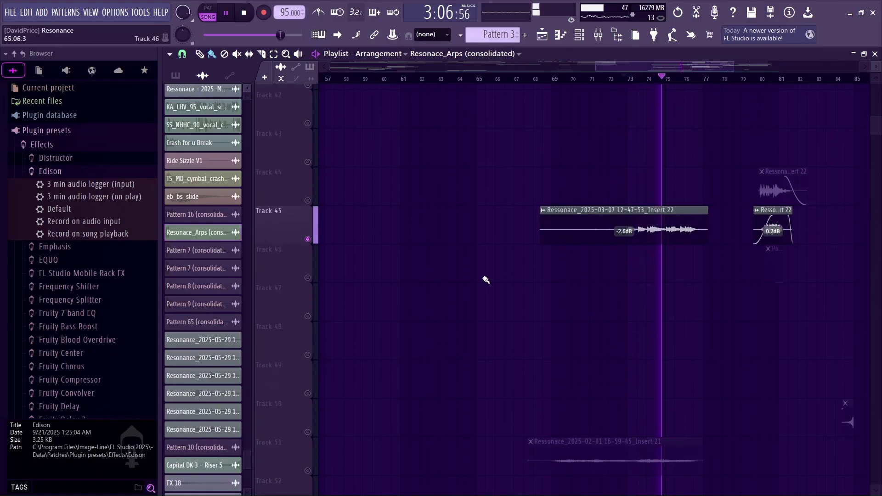
scroll(486, 279, up, 1)
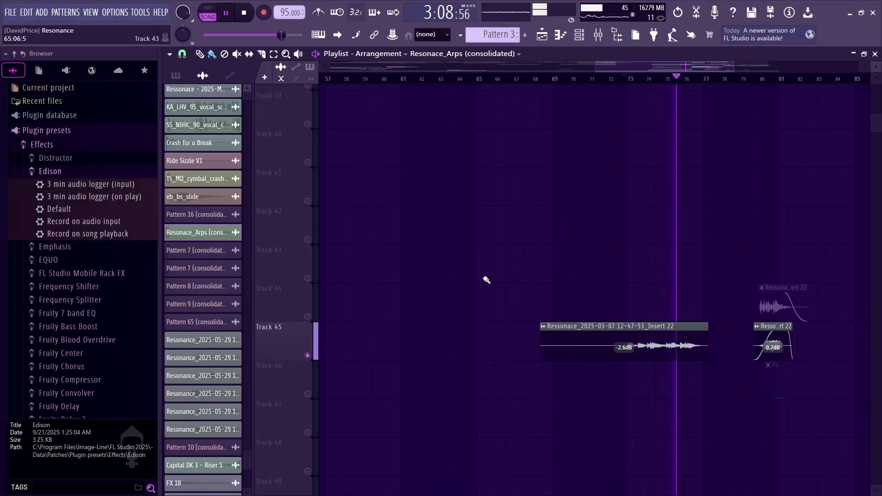
Stop playback and play the earlier Track 45 clip from just before bar 50
key(space)
drag(657, 67, 527, 80)
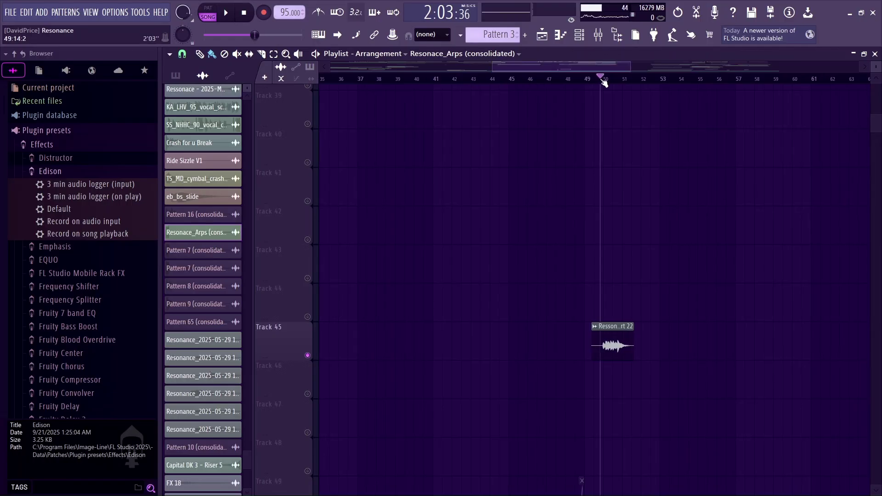
key(space)
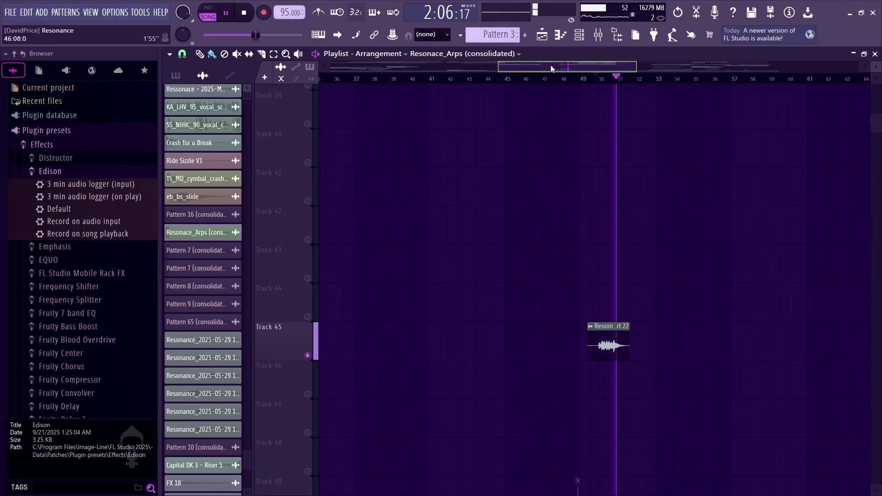
Go back to just before bar 80, examine the precomputed effects of the short Track 45 clip, and close its settings
drag(550, 65, 686, 88)
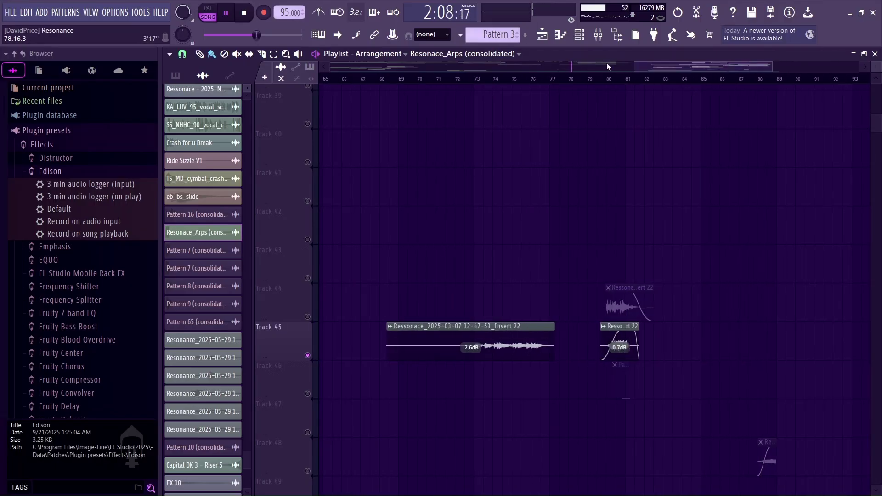
drag(608, 81, 606, 81)
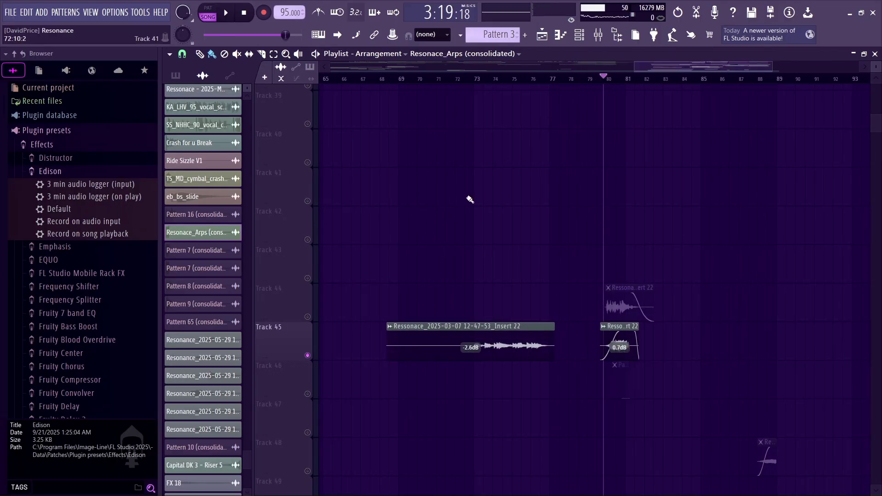
double_click(621, 342)
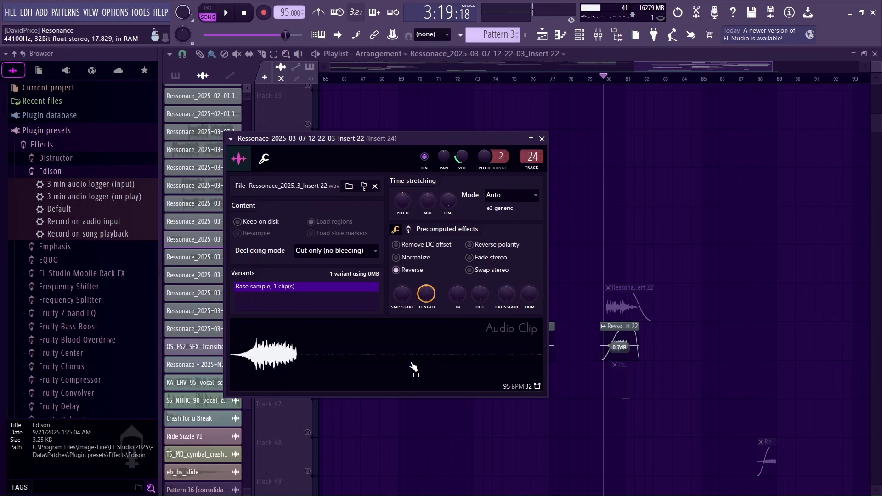
click(543, 138)
Bring in Track 44, play its clip near bar 80, and compare it with the Track 45 clip near bar 50
click(307, 316)
key(space)
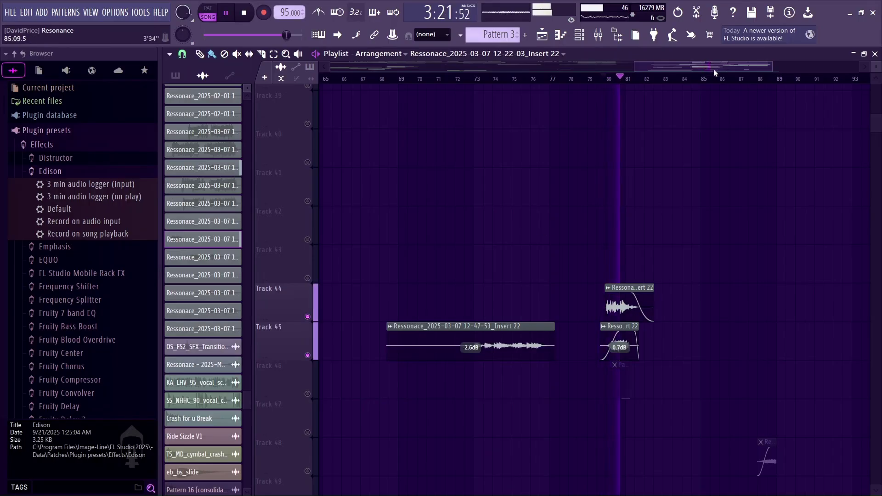
key(space)
drag(713, 69, 558, 87)
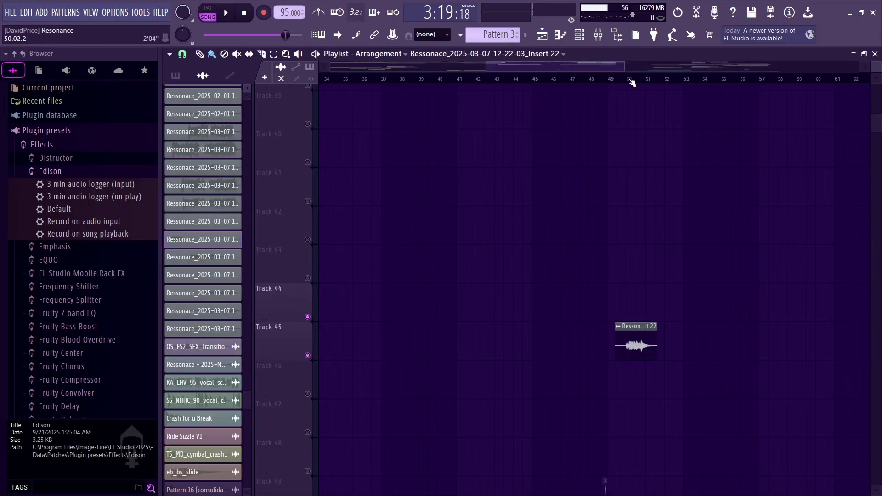
click(628, 79)
key(space)
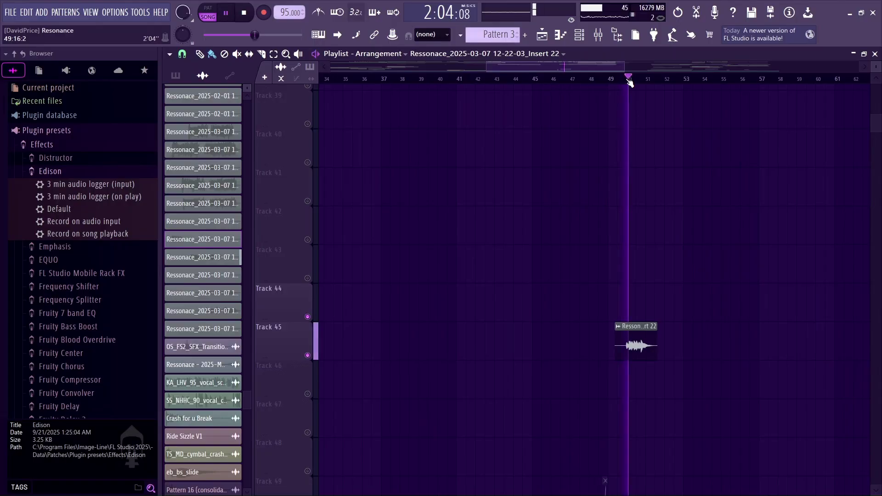
Play from just before bar 80, bring in Track 37 with the transition effect, and stop
drag(589, 64, 602, 87)
key(space)
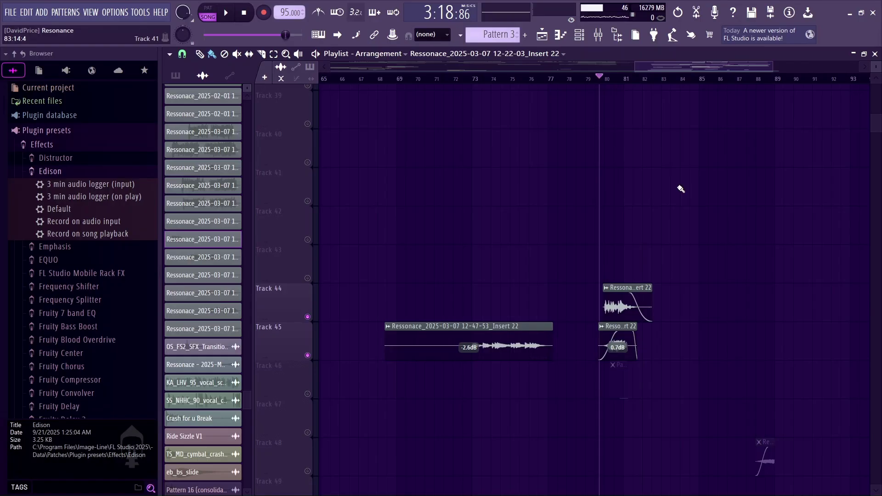
scroll(768, 268, up, 4)
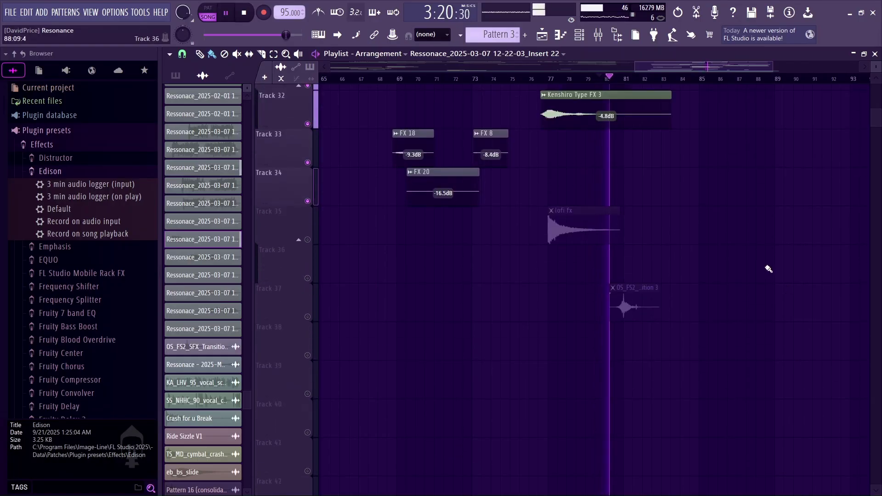
click(307, 316)
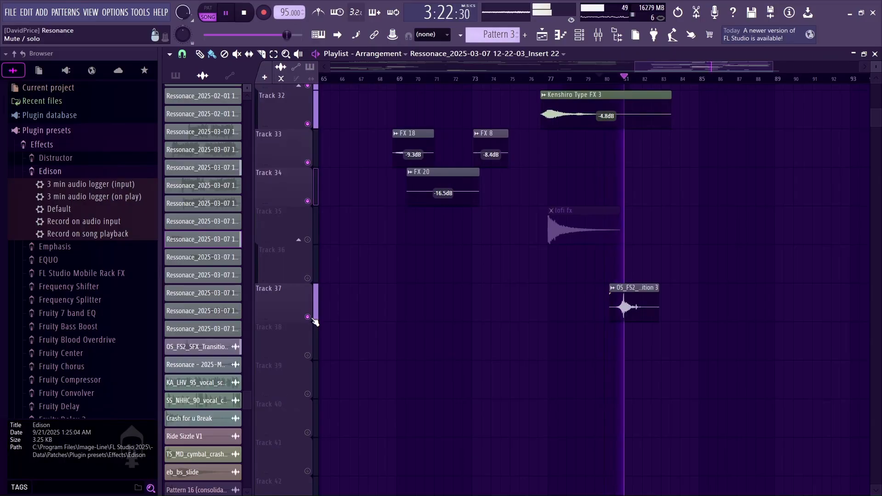
scroll(463, 308, up, 8)
key(space)
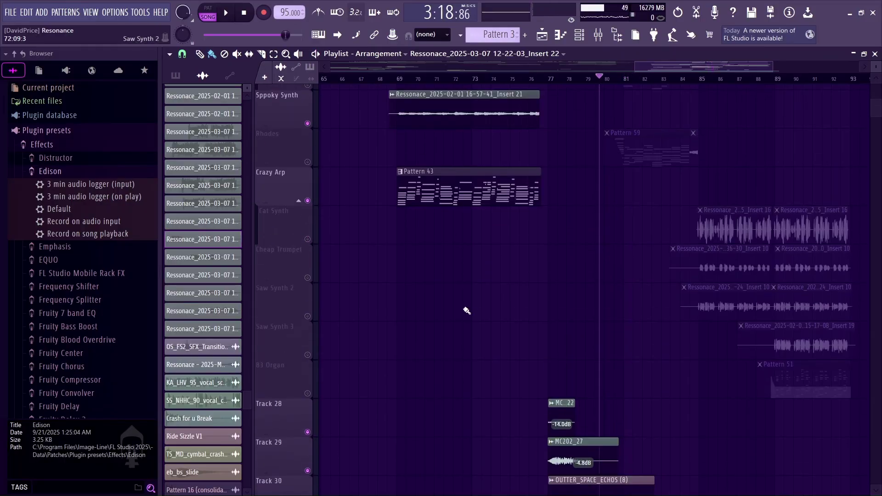
Turn all playlist tracks back on and play the full arrangement from just before bar 71, with the later bars in view
scroll(468, 294, up, 8)
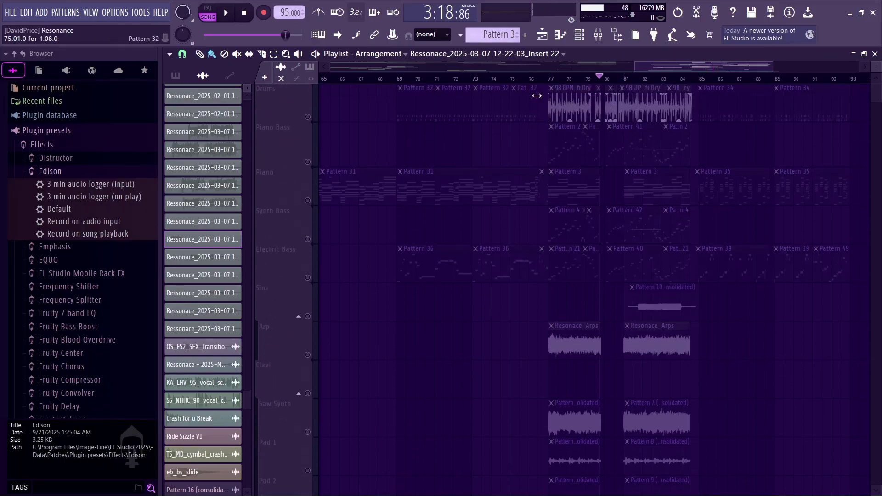
click(431, 79)
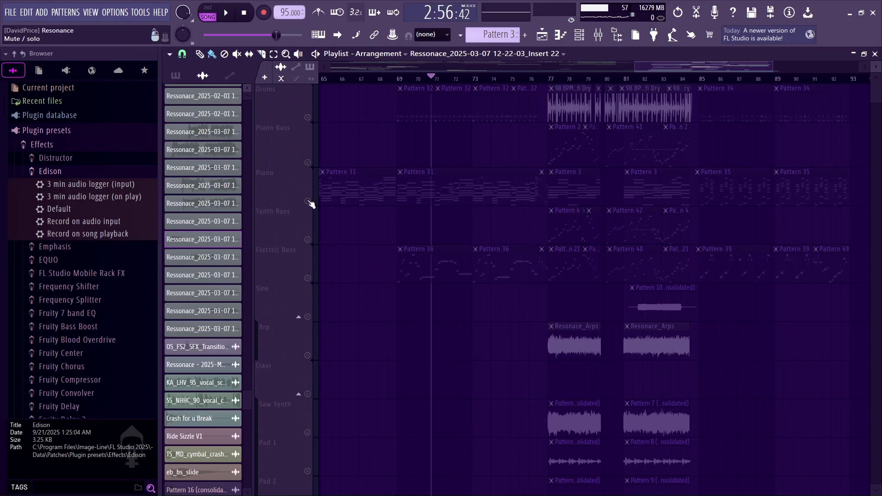
ctrl+click(308, 201)
ctrl+click(307, 201)
key(space)
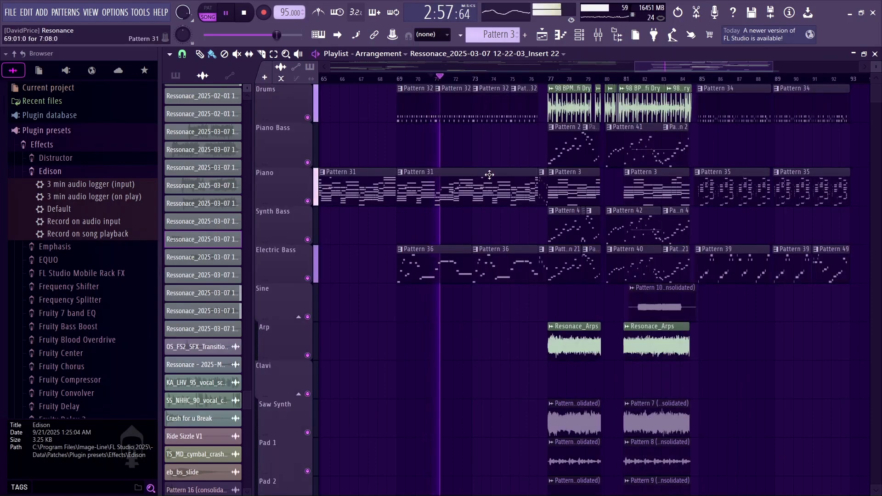
drag(691, 66, 682, 63)
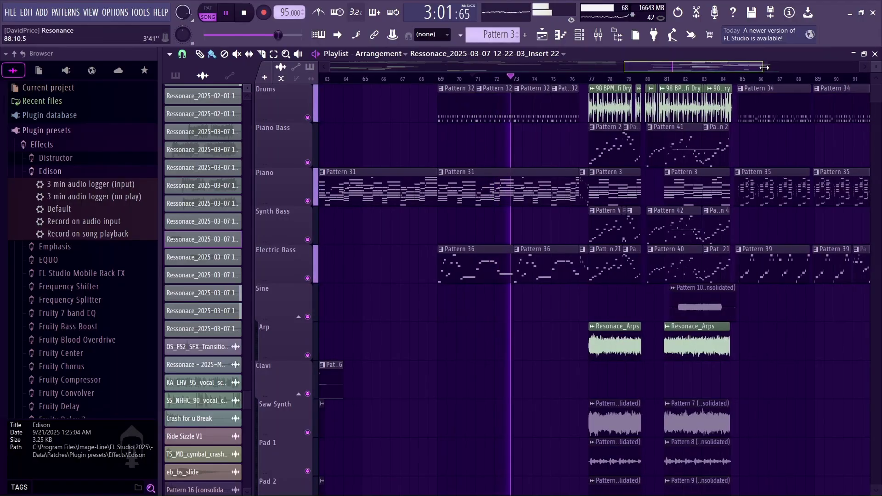
drag(764, 68, 827, 68)
scroll(673, 229, down, 5)
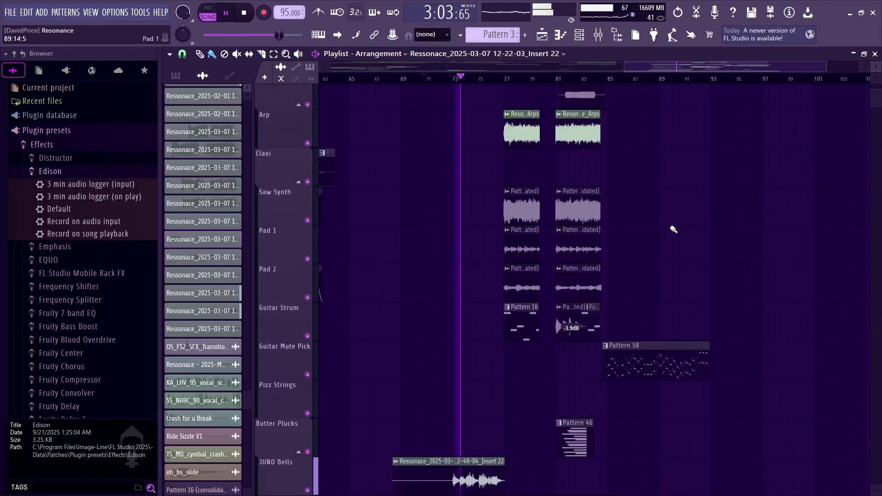
Examine the clips on the playlist tracks around bars 69 to 93 while the arrangement plays, and stop playback
scroll(674, 229, down, 13)
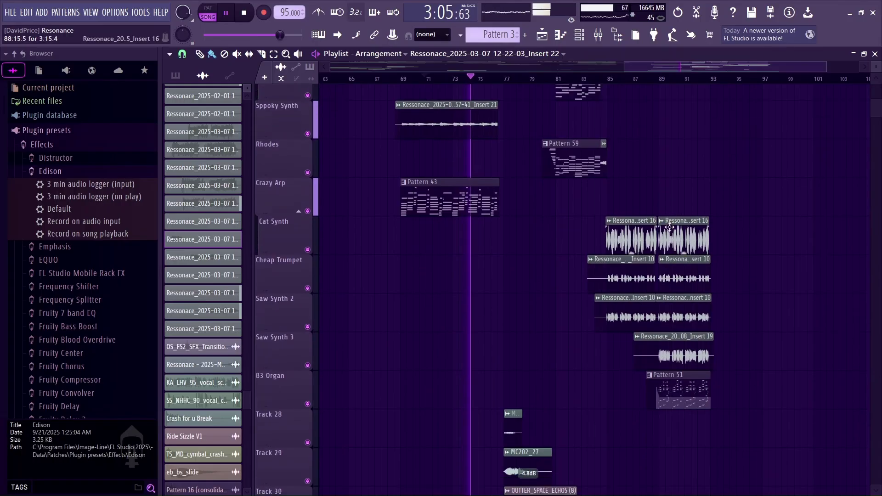
scroll(669, 228, down, 5)
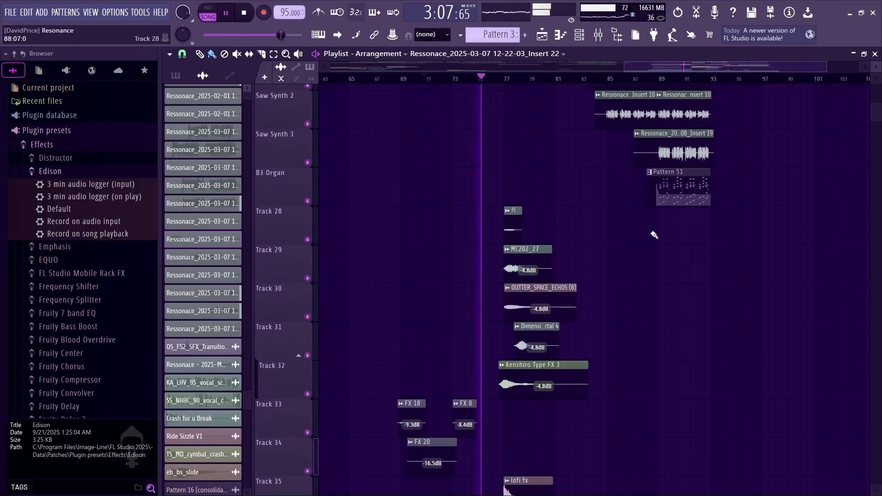
scroll(473, 216, up, 15)
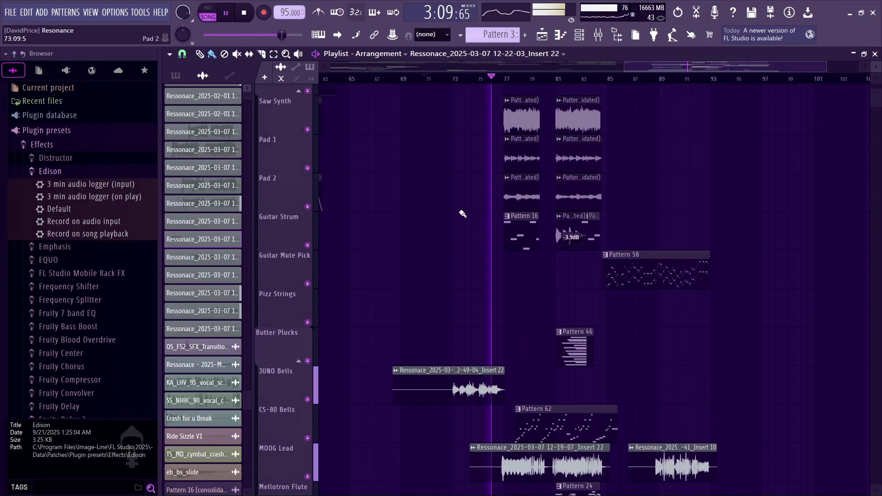
scroll(462, 214, up, 8)
key(space)
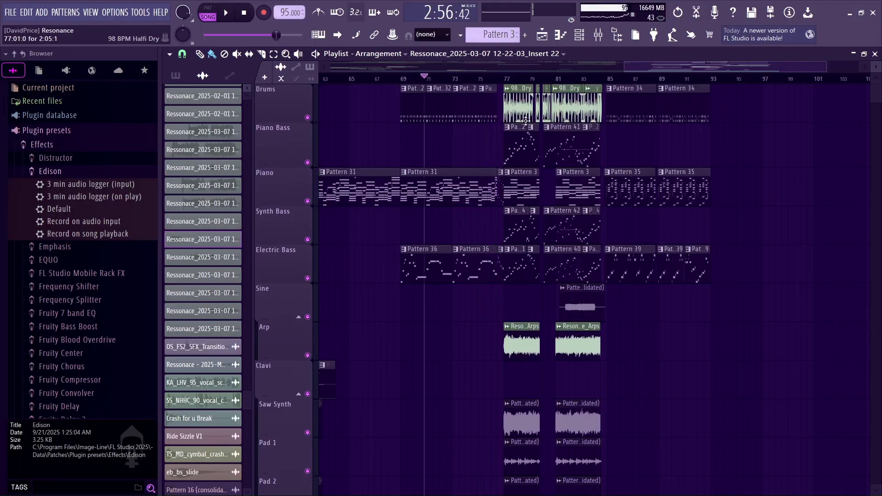
Solo the MOOG Lead track, play its clip from just after bar 76, and stop
drag(822, 71, 698, 66)
scroll(533, 252, down, 3)
scroll(532, 252, down, 12)
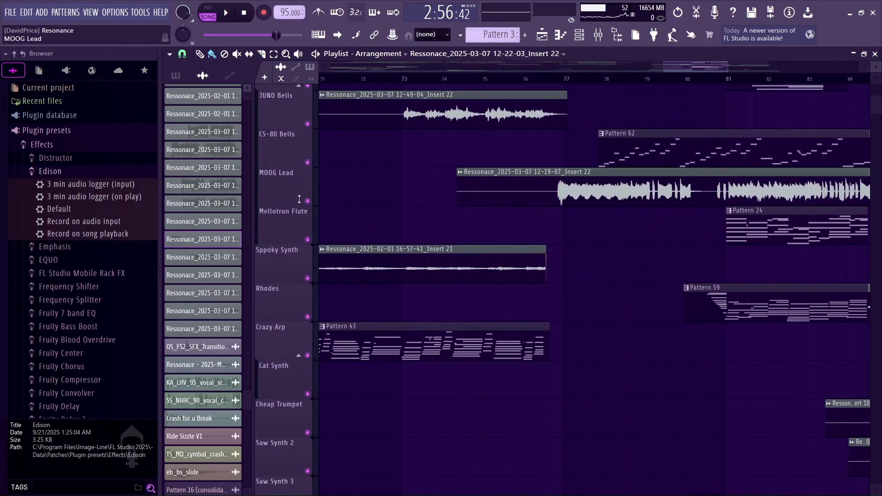
right_click(308, 202)
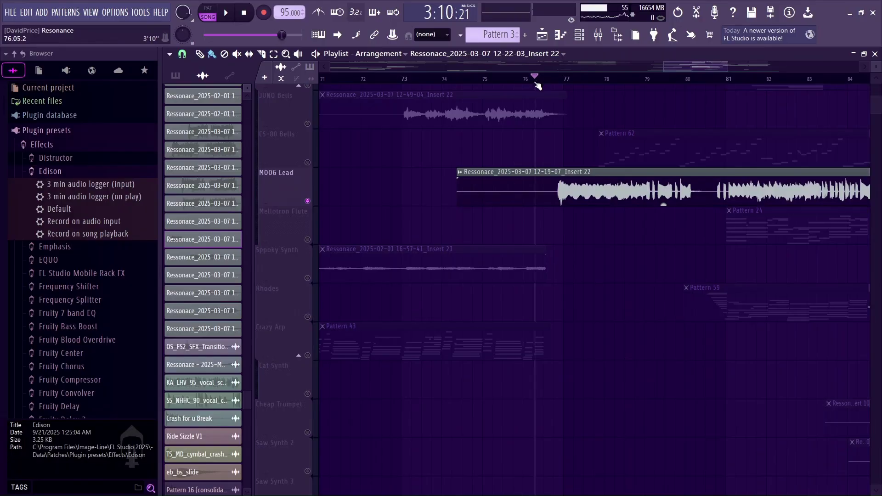
key(space)
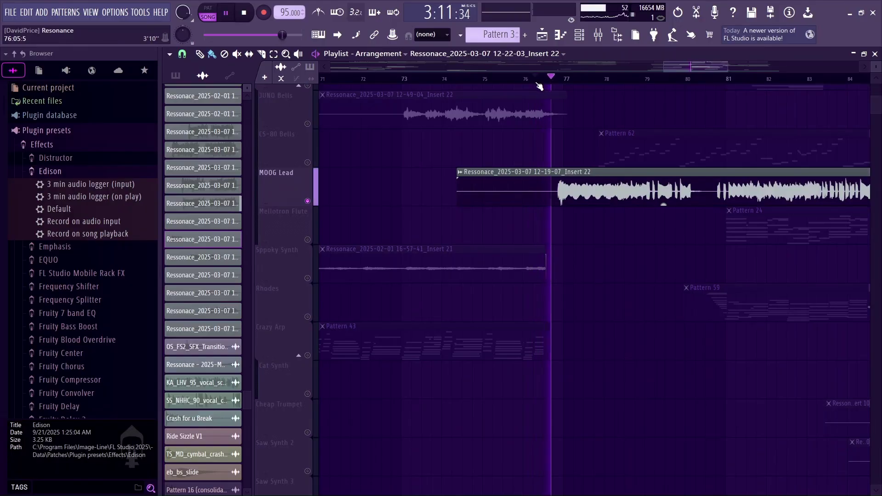
scroll(500, 288, up, 1)
scroll(500, 289, up, 14)
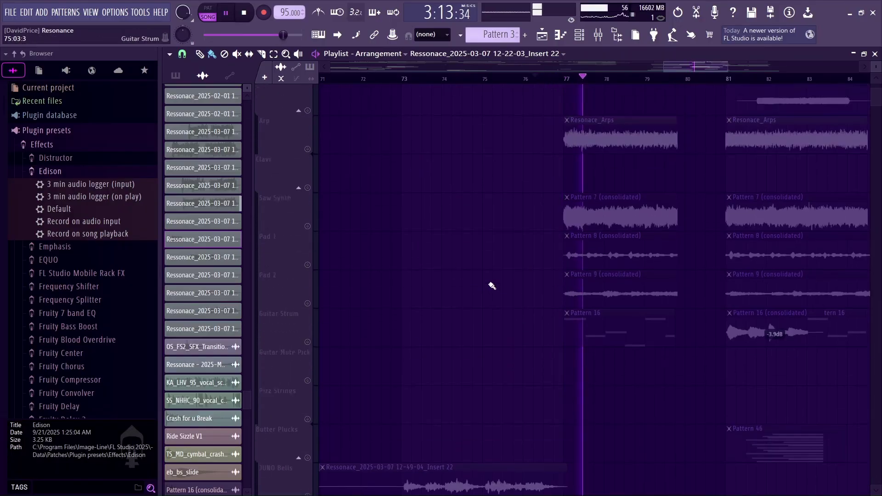
scroll(507, 364, down, 10)
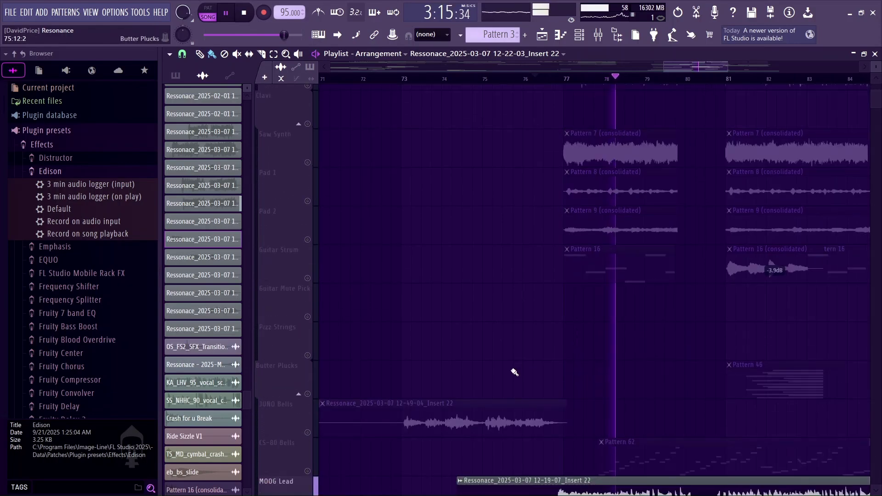
mouse_move(723, 68)
mouse_down()
mouse_move(741, 67)
mouse_move(707, 67)
mouse_up()
scroll(604, 270, up, 10)
key(space)
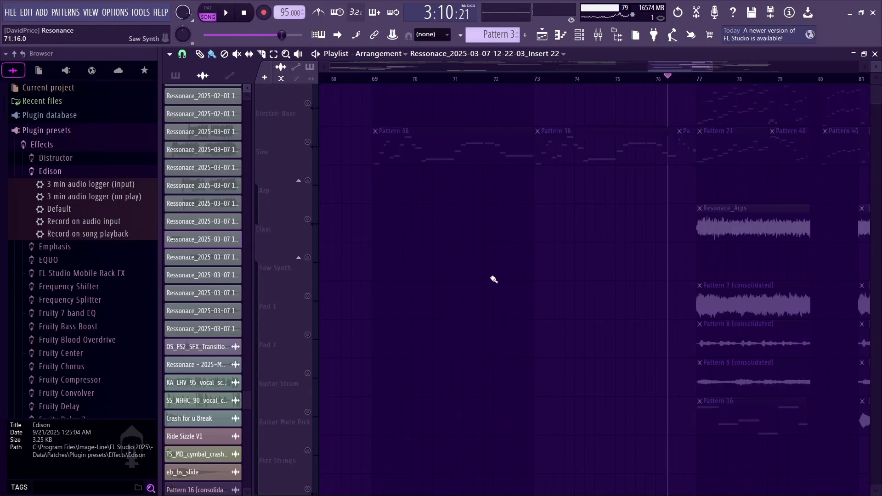
Bring in the Piano Bass, Synth Bass and Electric Bass tracks, play them from just after bar 76, and stop
scroll(473, 268, up, 1)
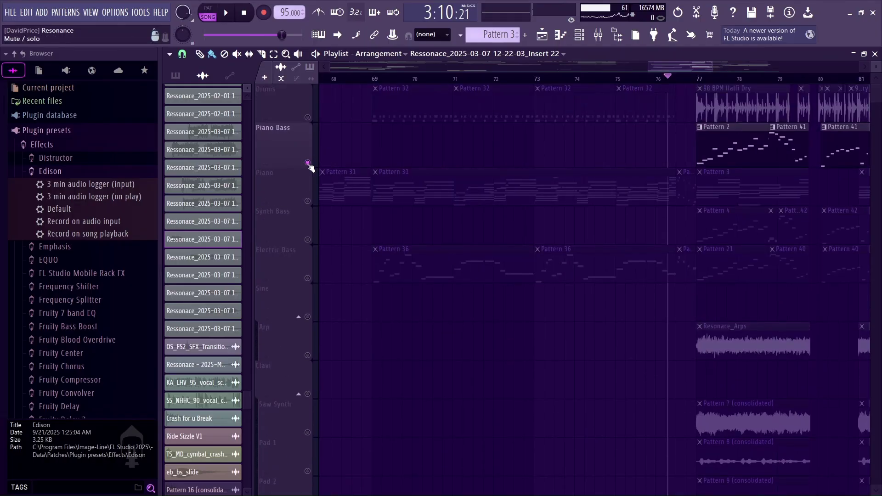
click(308, 239)
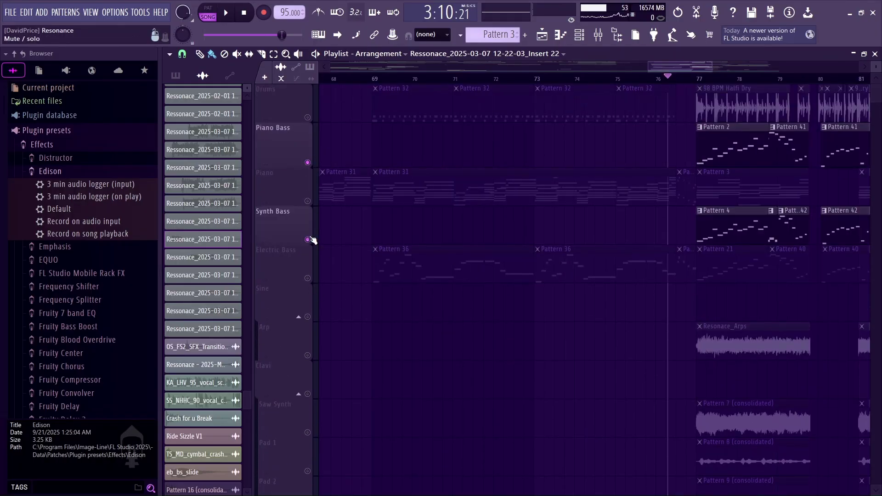
click(308, 277)
key(space)
drag(699, 67, 724, 67)
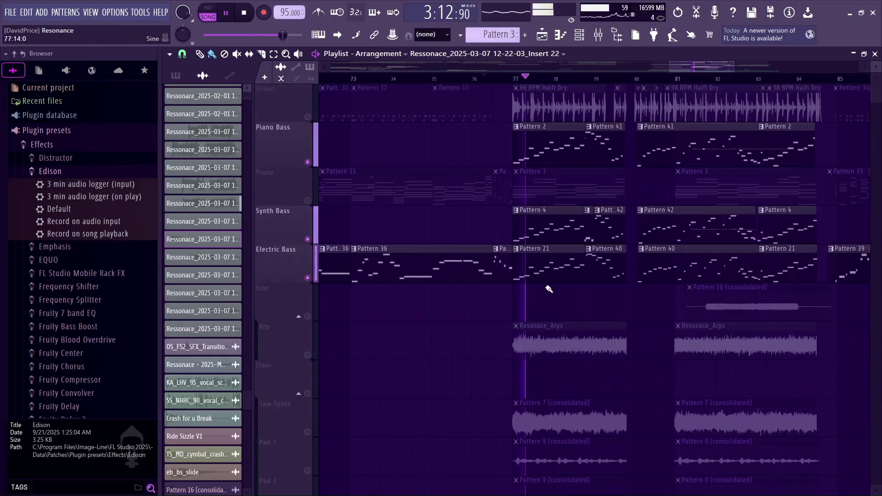
scroll(549, 289, down, 10)
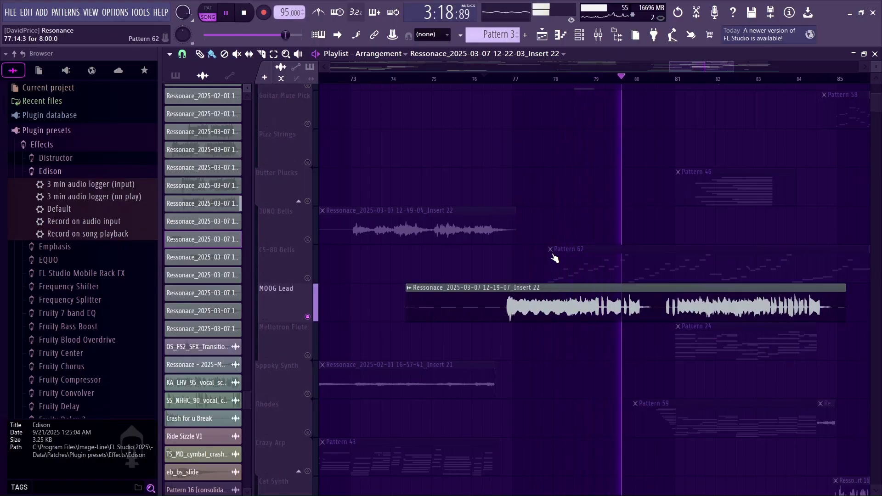
scroll(552, 255, up, 7)
key(space)
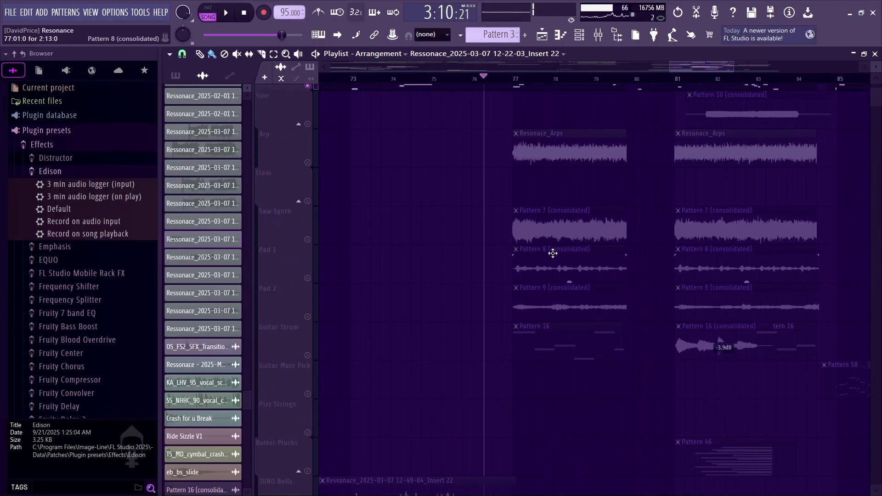
Bring in the Drums track, play it with the bass tracks from just after bar 76, and stop
scroll(553, 253, up, 5)
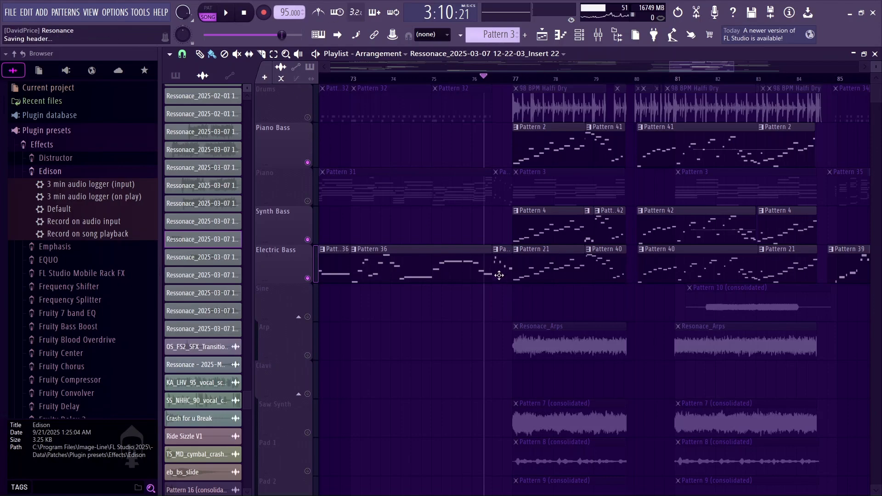
scroll(498, 248, down, 8)
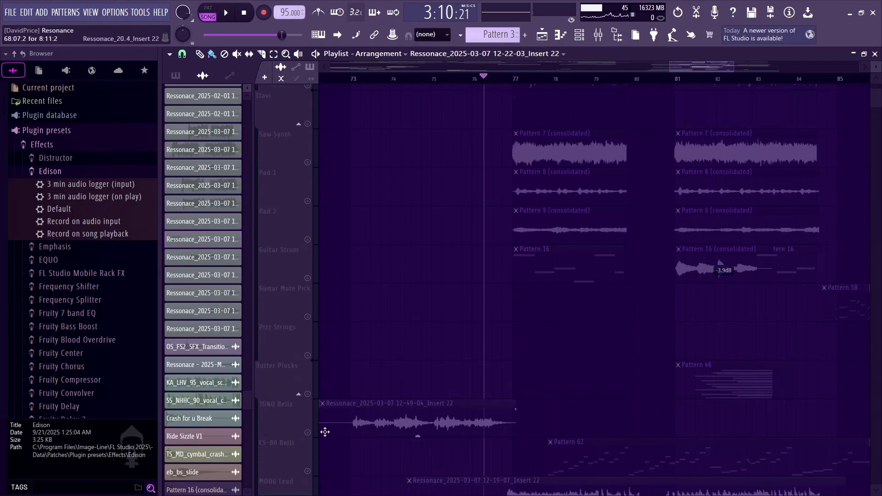
scroll(383, 204, up, 8)
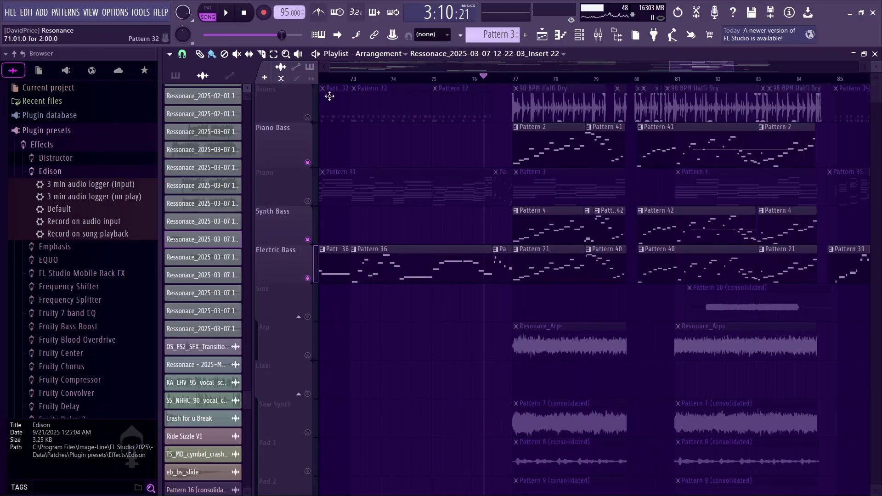
click(308, 118)
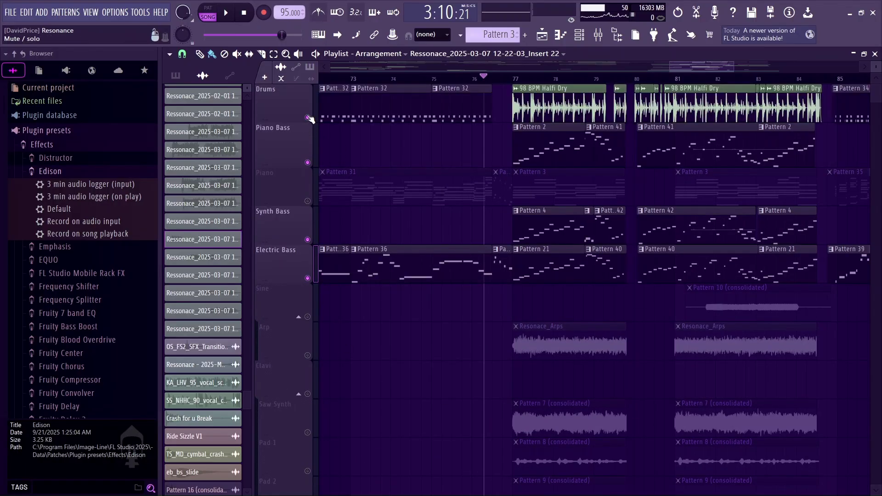
key(space)
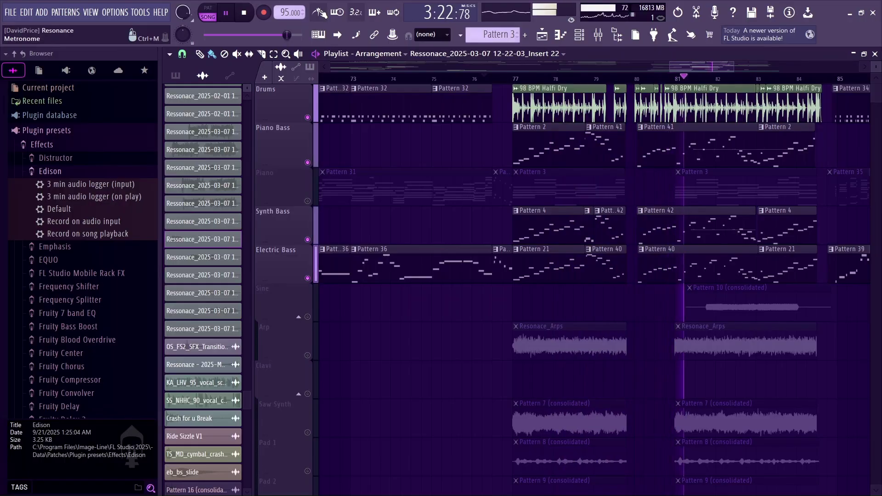
key(space)
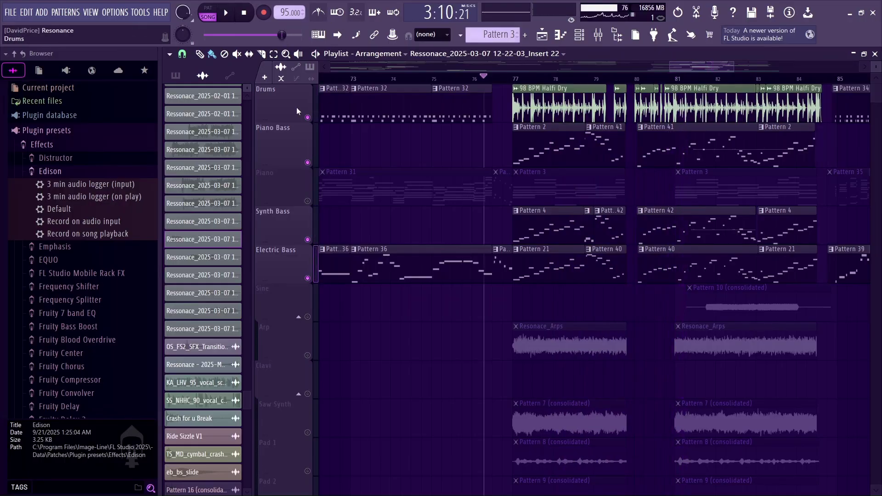
Mute the Drums track and play the three bass tracks from about bar 80
click(315, 122)
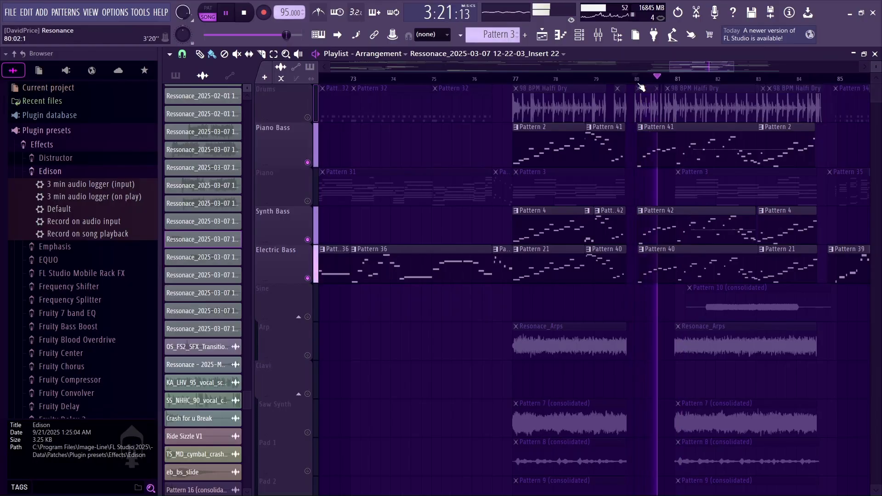
key(space)
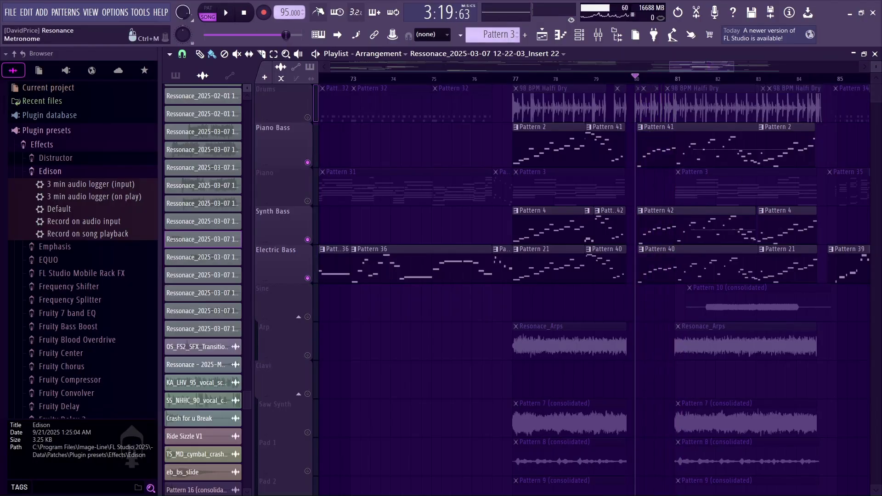
key(space)
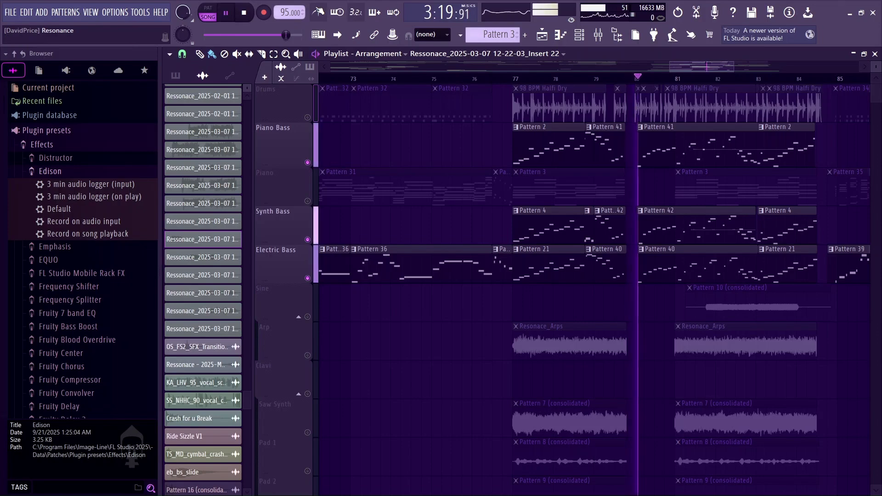
key(space)
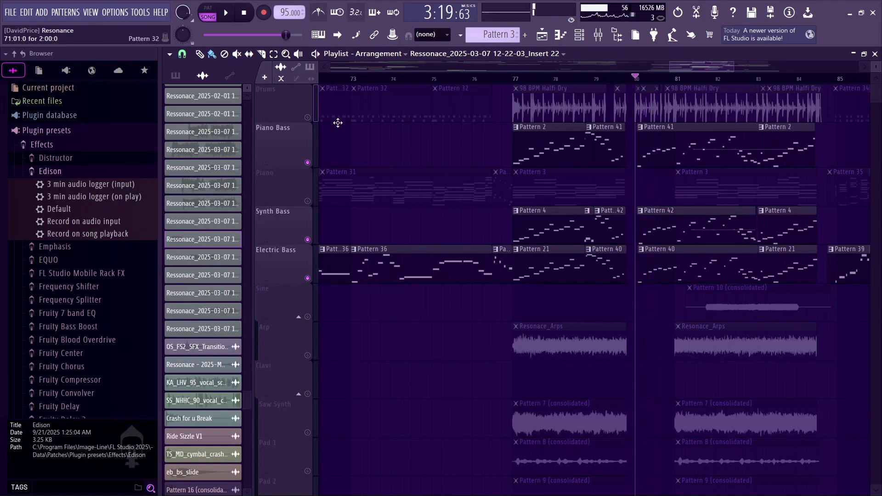
Turn the Drums track back on, bring in Tracks 44 and 45, and play them from about bar 80
click(308, 118)
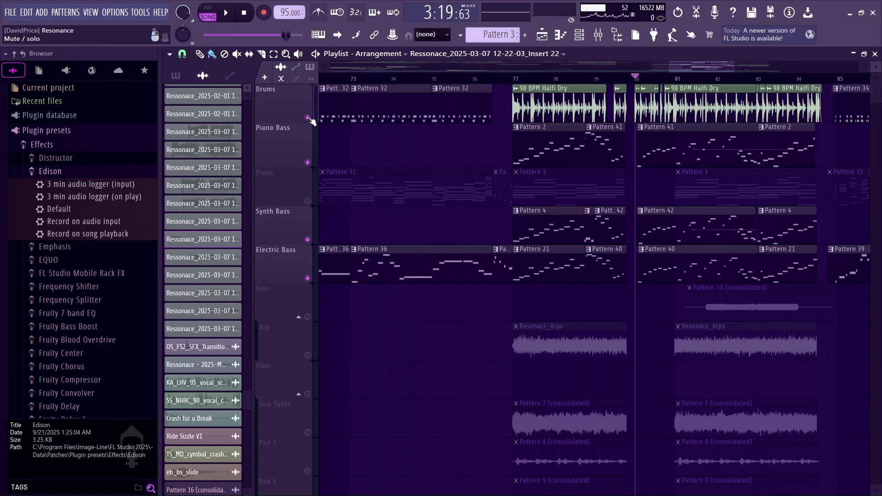
drag(733, 69, 723, 69)
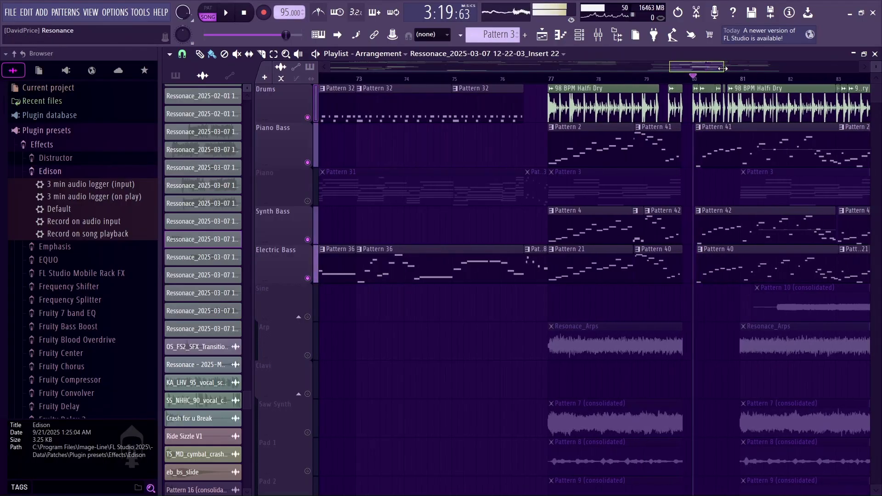
scroll(625, 201, down, 10)
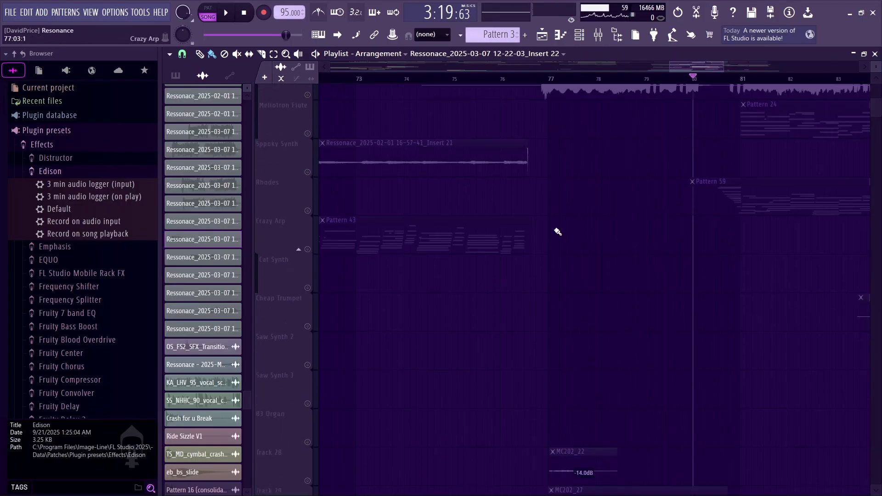
scroll(534, 238, down, 8)
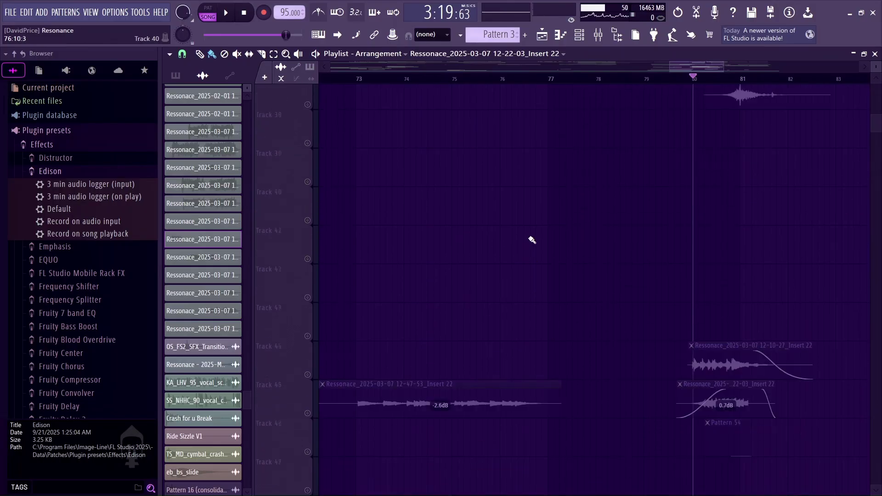
click(307, 316)
click(308, 355)
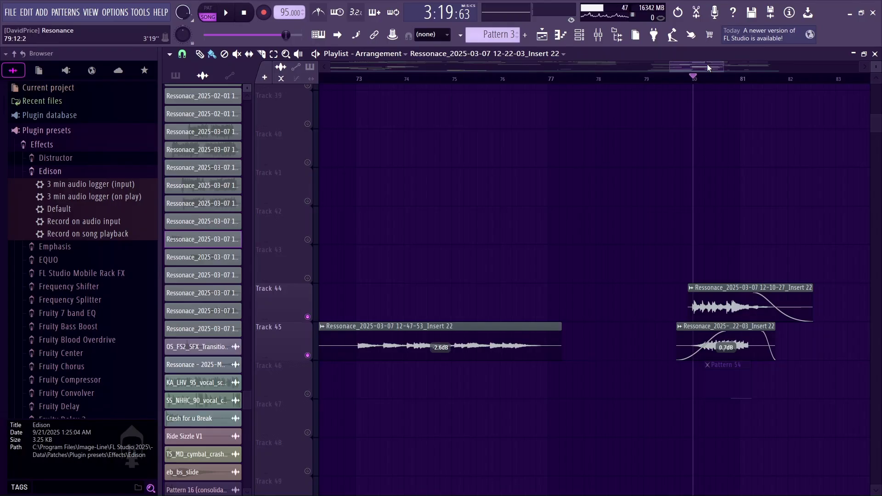
key(space)
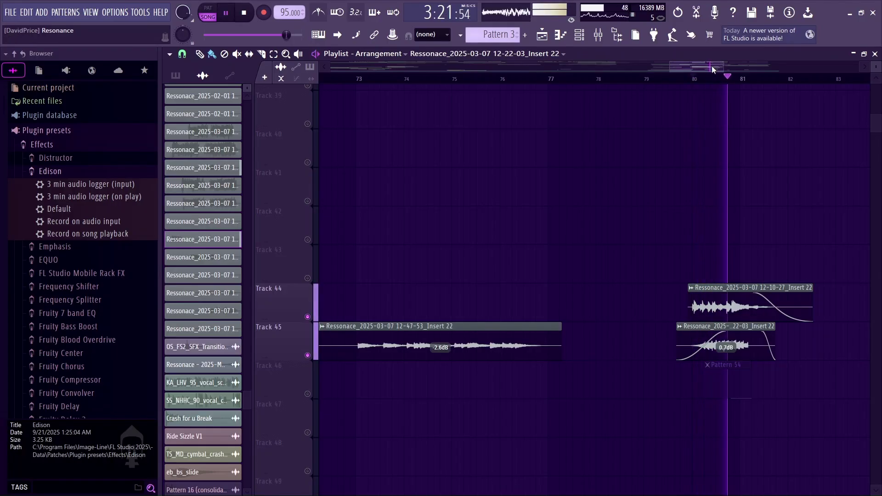
key(space)
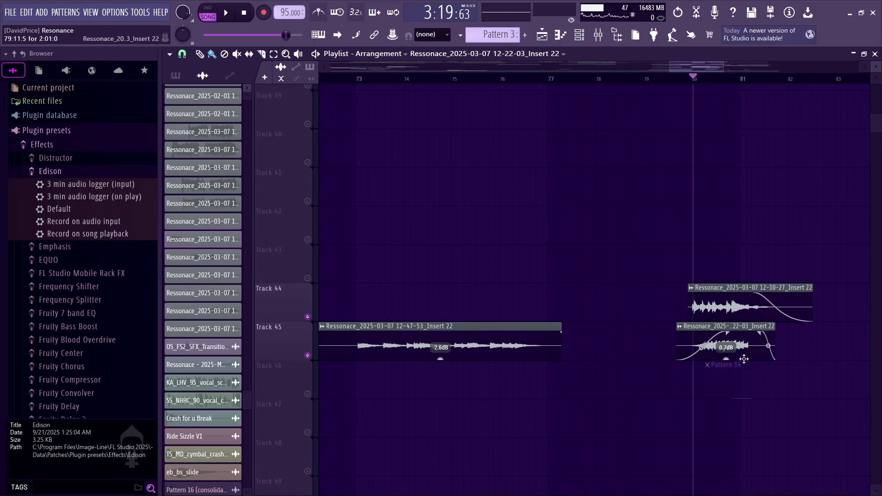
Replay Tracks 44 and 45 from about bar 80, and play the same section with Track 44 muted
key(space)
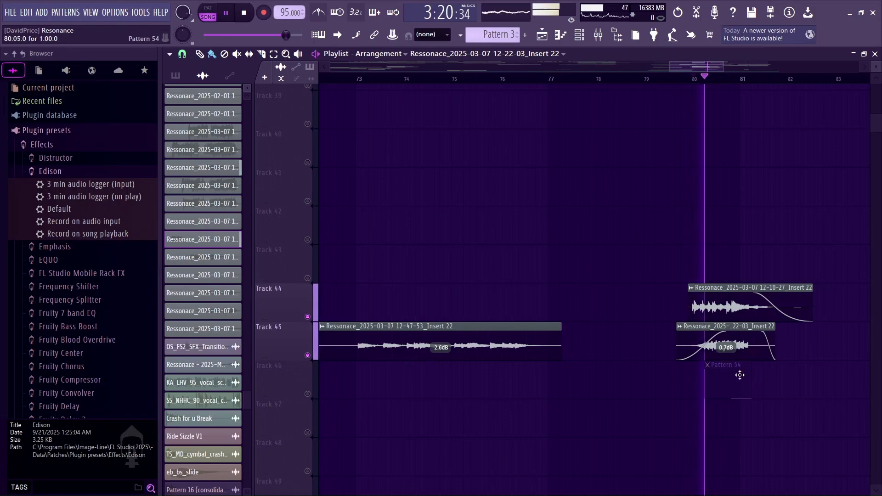
key(space)
click(308, 316)
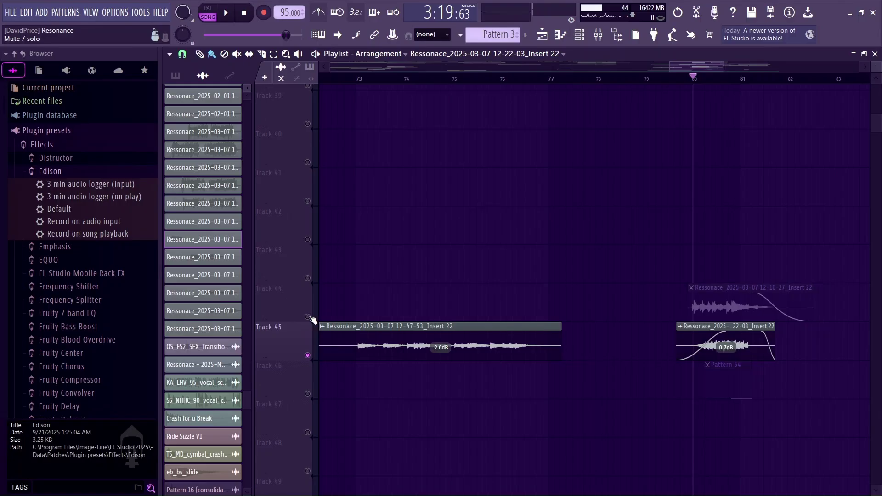
key(space)
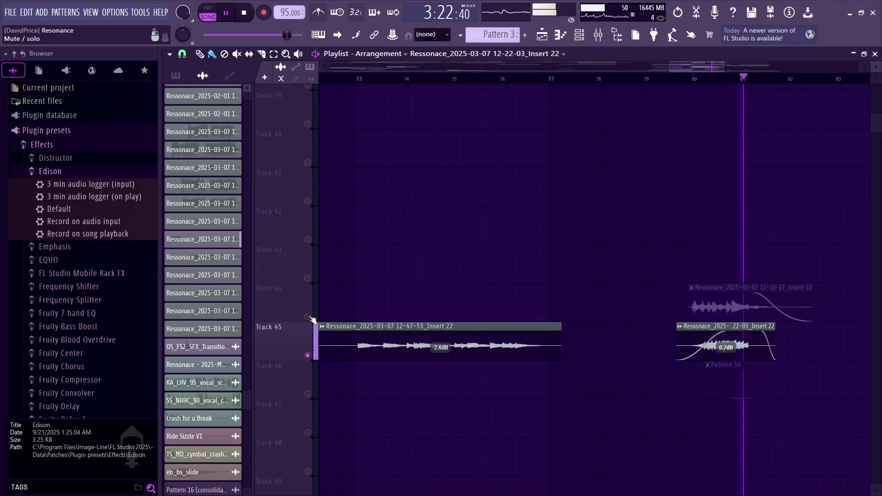
Stop Track 45, play the three bass tracks from about bar 80, and replay them from bar 80
key(space)
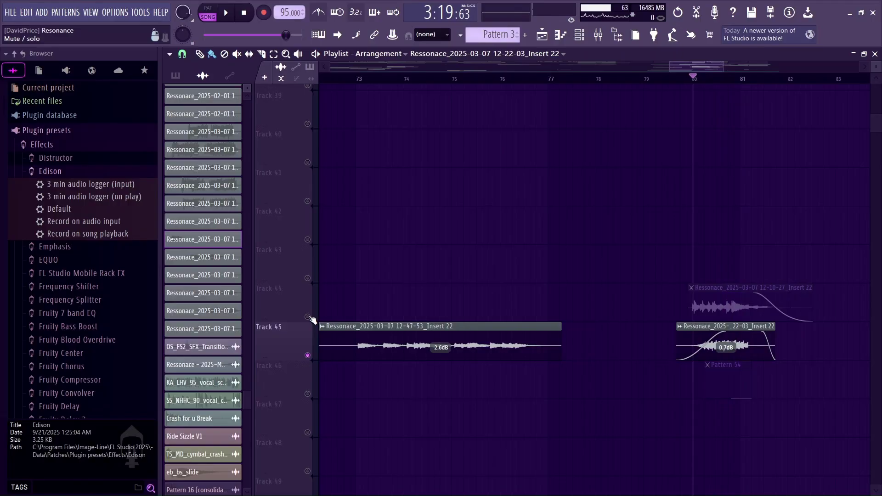
scroll(439, 235, up, 10)
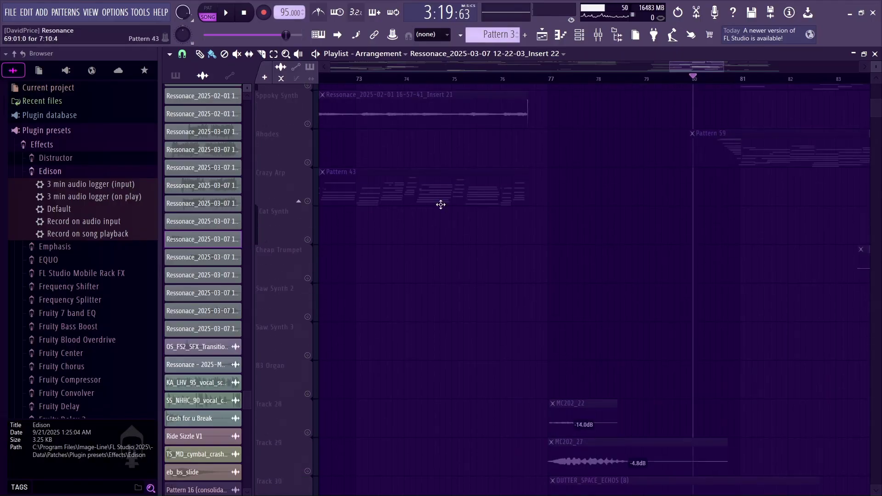
scroll(452, 191, up, 5)
key(space)
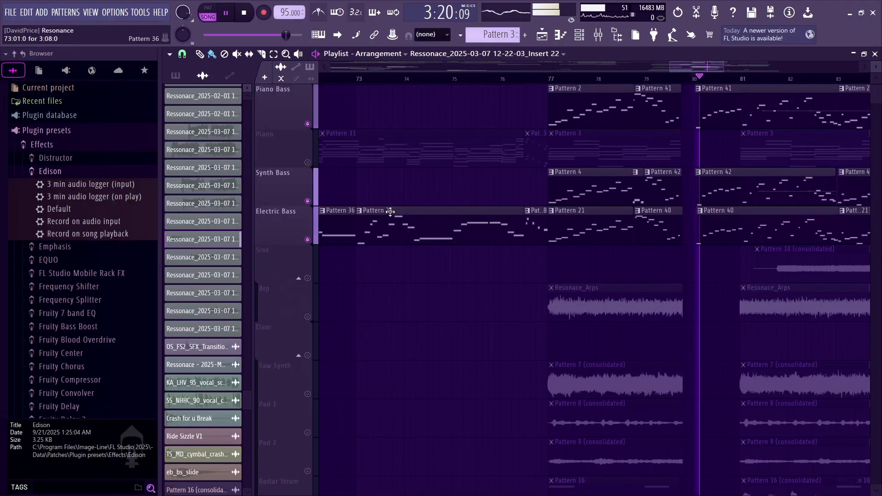
drag(676, 64, 698, 65)
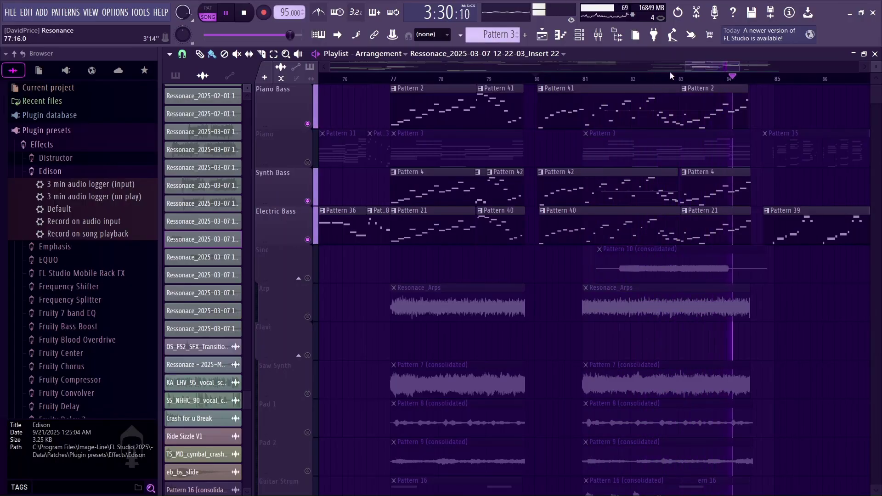
click(533, 81)
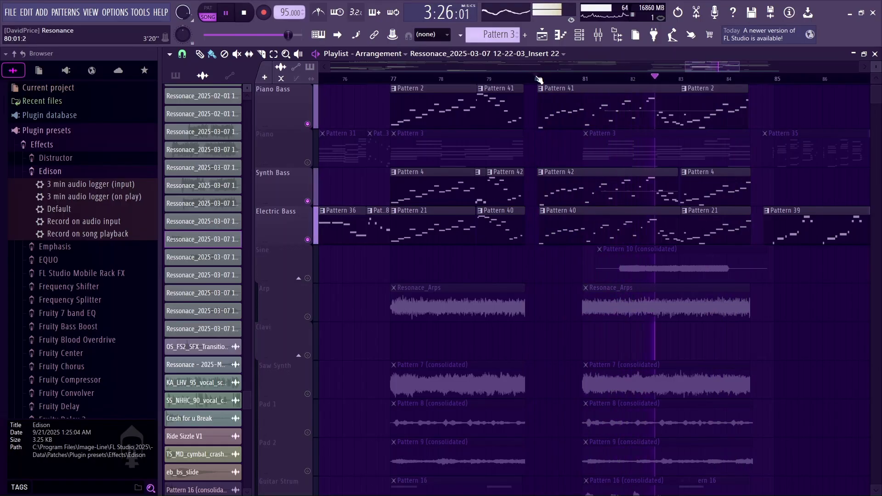
key(space)
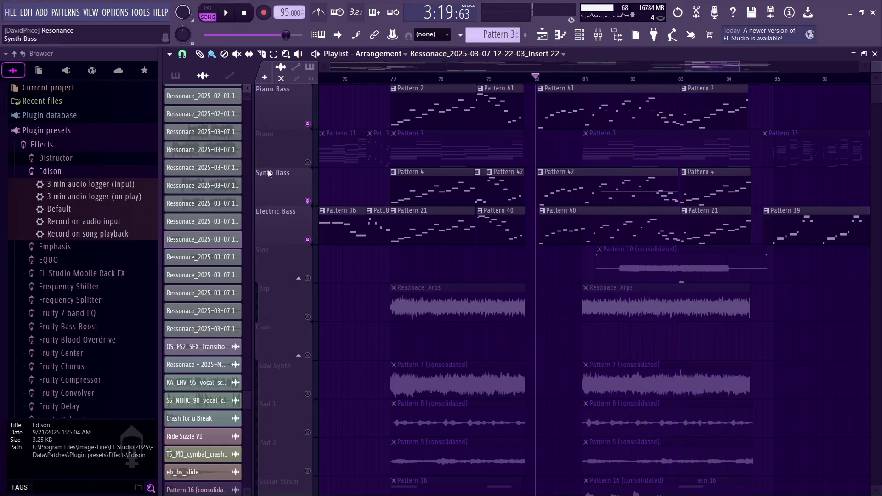
Turn the Piano track on and play it with the bass tracks from bar 77
click(308, 162)
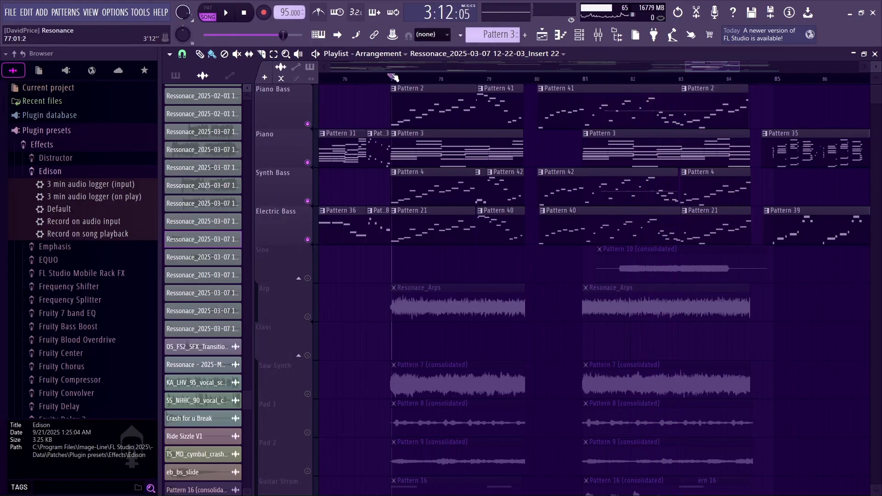
key(space)
scroll(627, 244, down, 1)
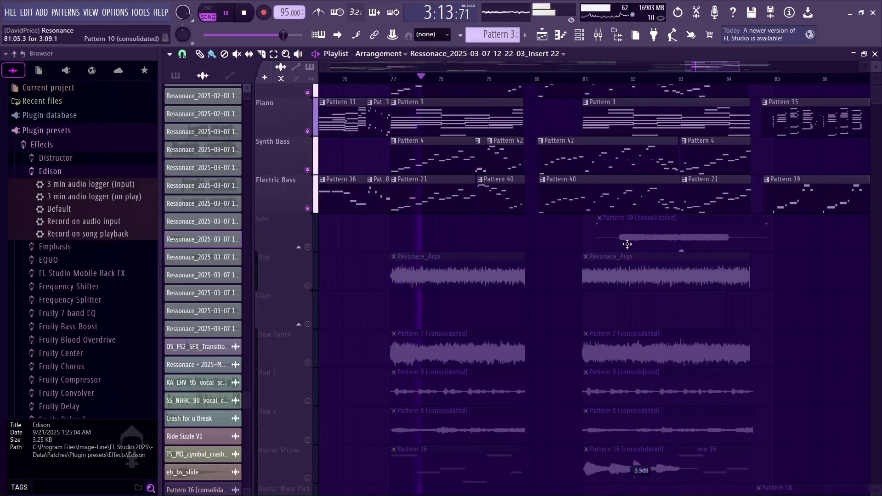
Isolate the MOOG Lead track and inspect its audio clip's channel settings during playback
scroll(627, 244, down, 8)
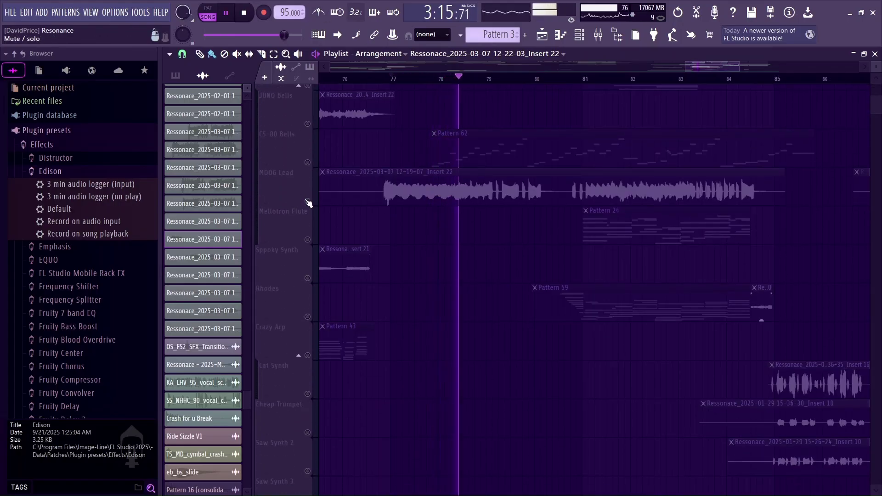
double_click(477, 179)
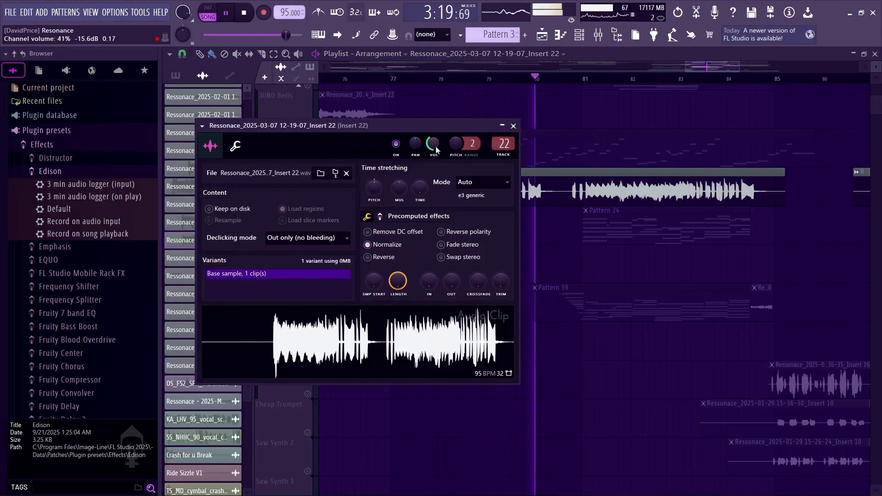
key(Escape)
scroll(475, 216, up, 4)
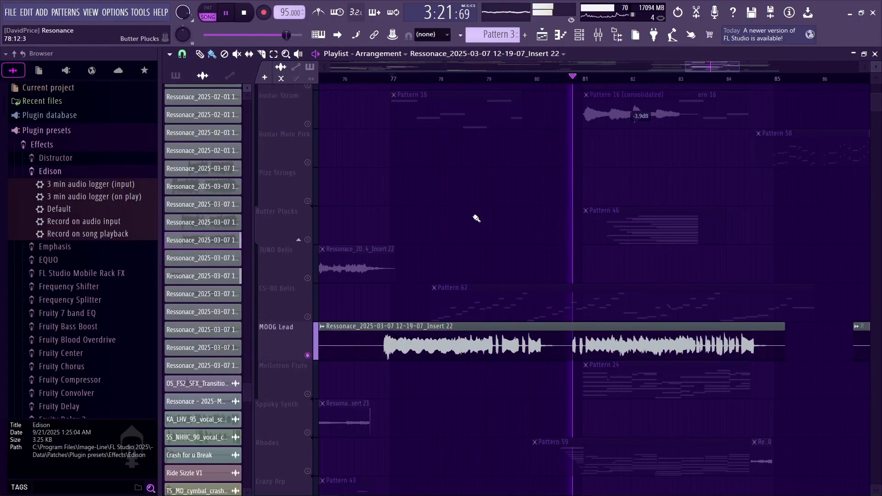
Bring in the CS-80 Bells track and play it with the MOOG Lead from bar 77
click(308, 317)
key(space)
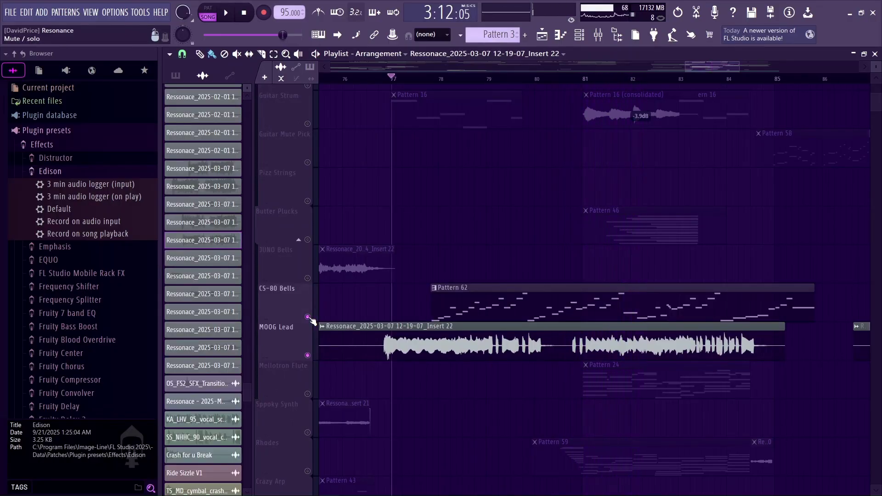
key(space)
Isolate the Guitar Strum track, play it, and inspect its Pattern 16 (consolidated) audio clip
scroll(414, 301, up, 4)
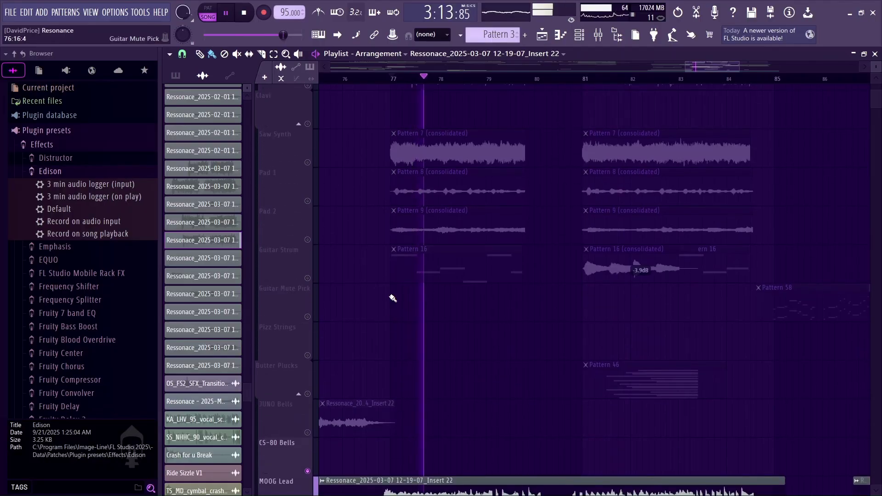
key(space)
right_click(308, 278)
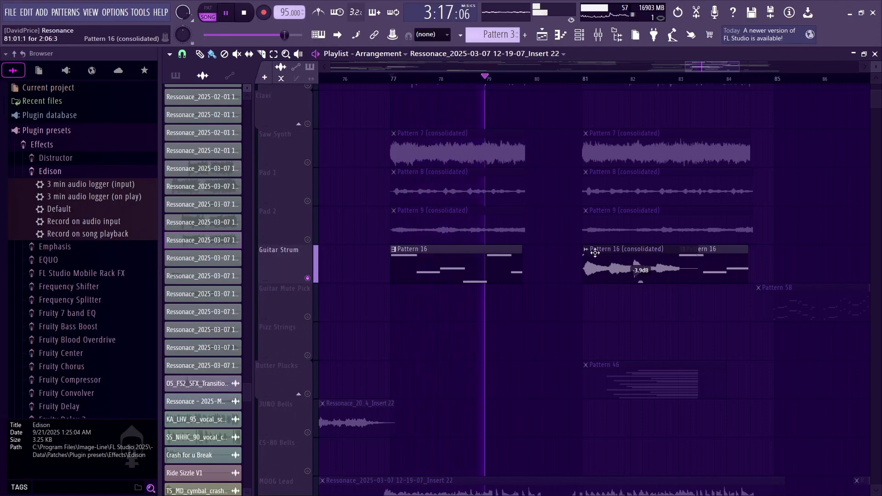
double_click(619, 264)
click(513, 125)
Bring in the Piano Bass, Synth Bass and Electric Bass tracks and play the section from bar 77
scroll(544, 265, up, 2)
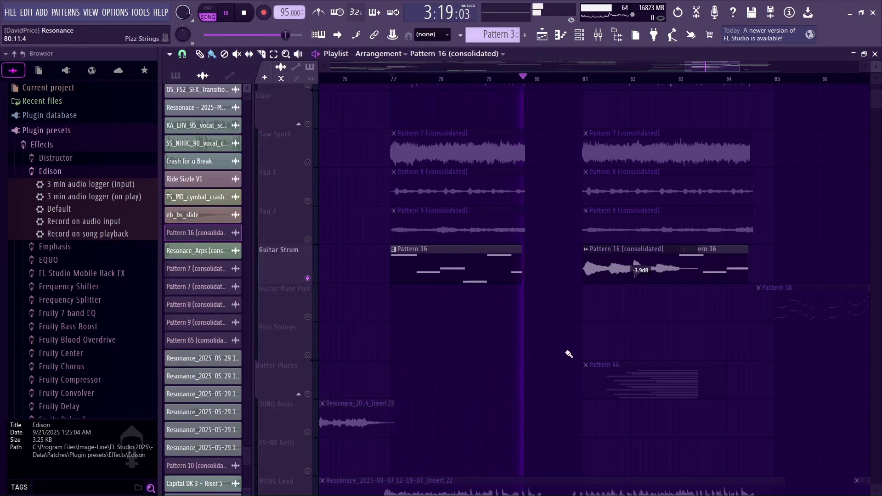
scroll(544, 265, up, 5)
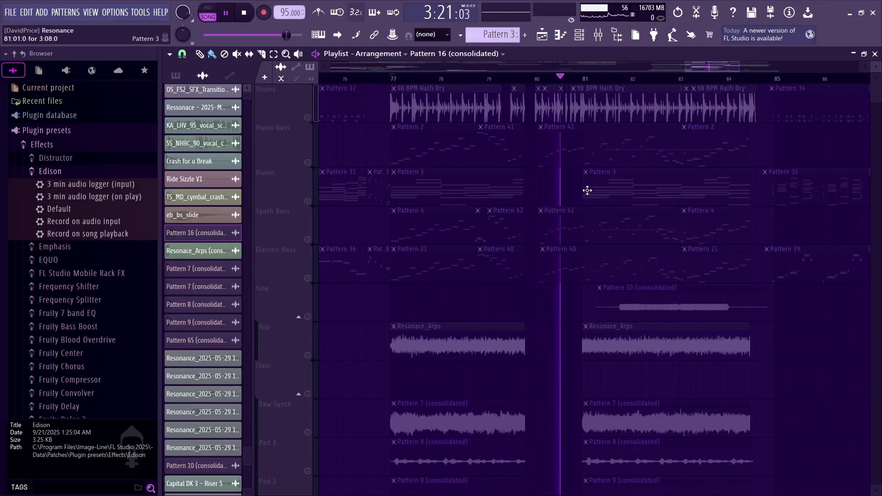
click(313, 161)
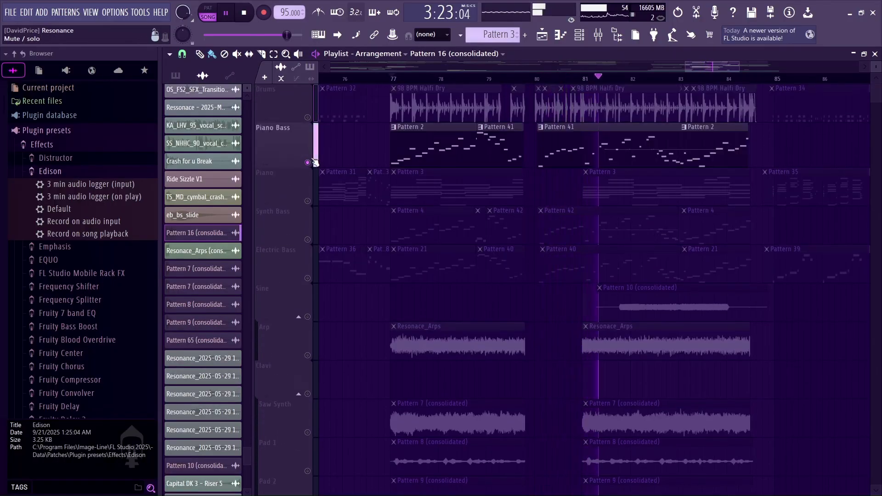
click(308, 240)
key(space)
click(309, 278)
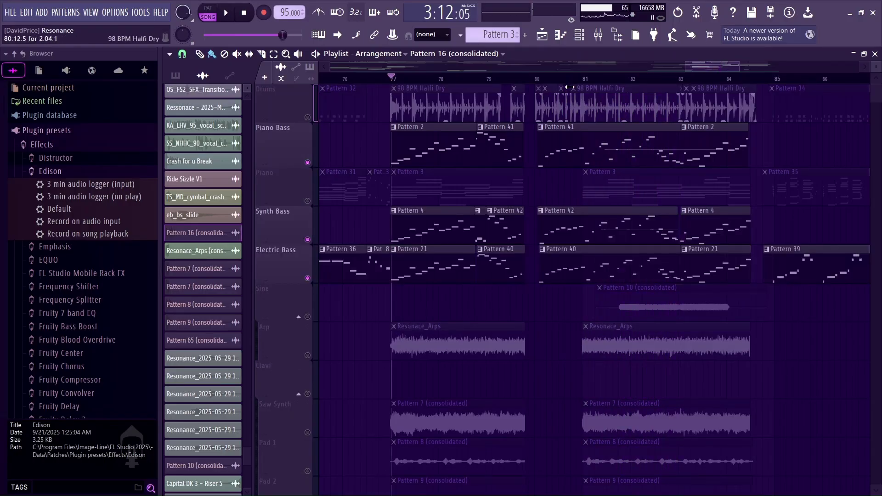
key(space)
Bring in the Piano, Sine, Arp and Saw Synth tracks one after another while the section plays
click(308, 200)
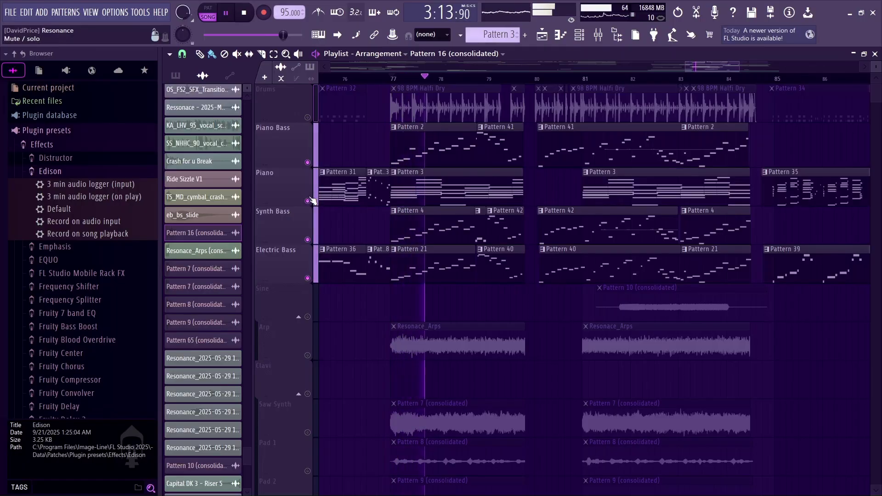
scroll(554, 279, down, 5)
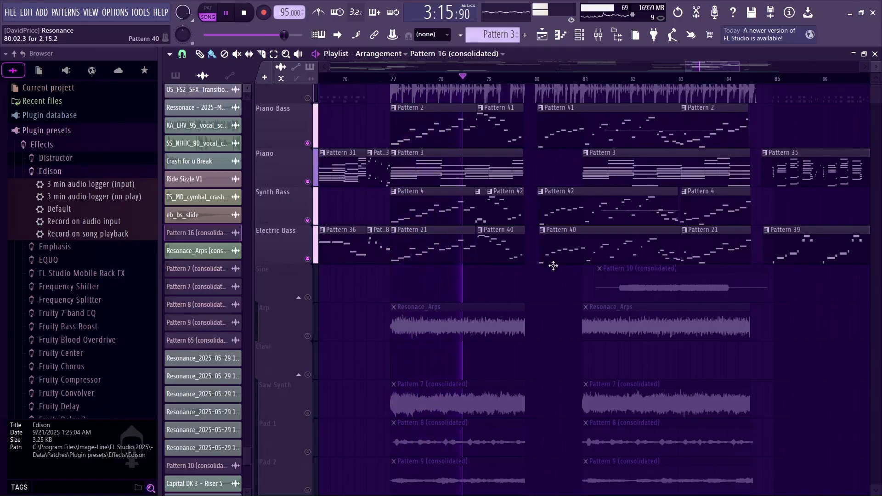
scroll(437, 283, up, 5)
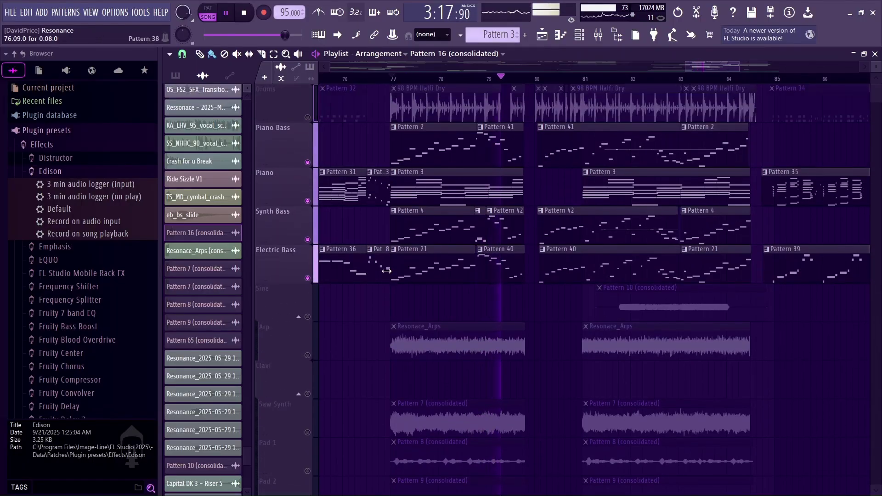
click(307, 317)
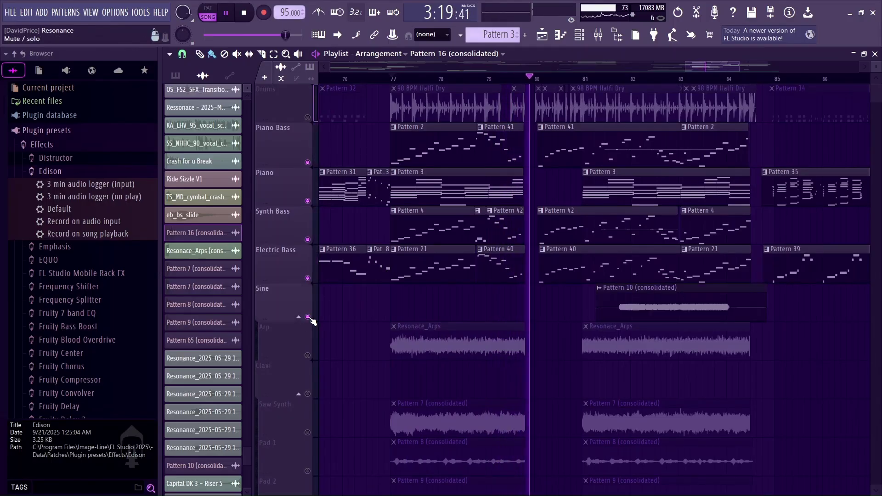
click(307, 355)
click(307, 432)
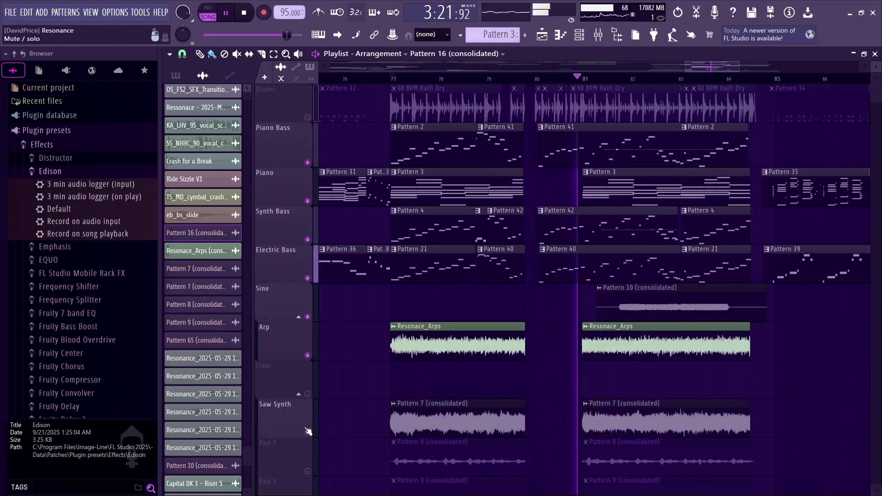
Add the Pad 1, Pad 2 and Butter Plucks tracks to the playing mix
scroll(350, 367, down, 2)
click(307, 393)
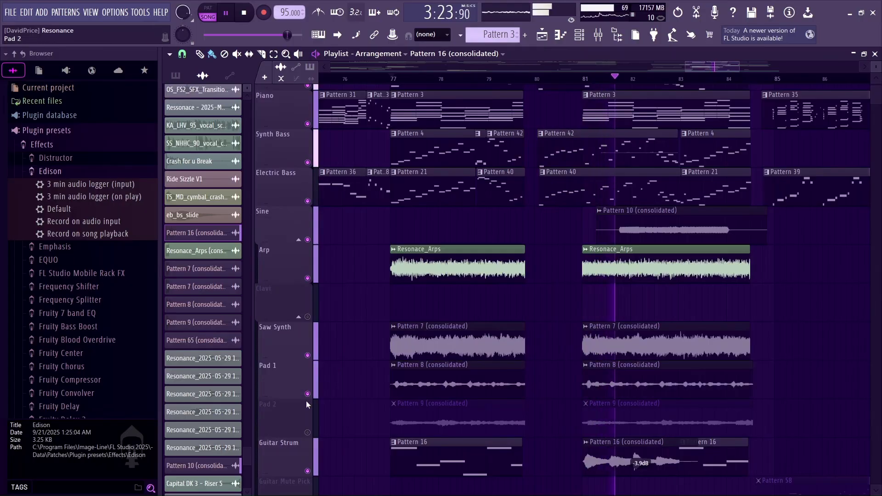
click(307, 432)
scroll(311, 436, down, 8)
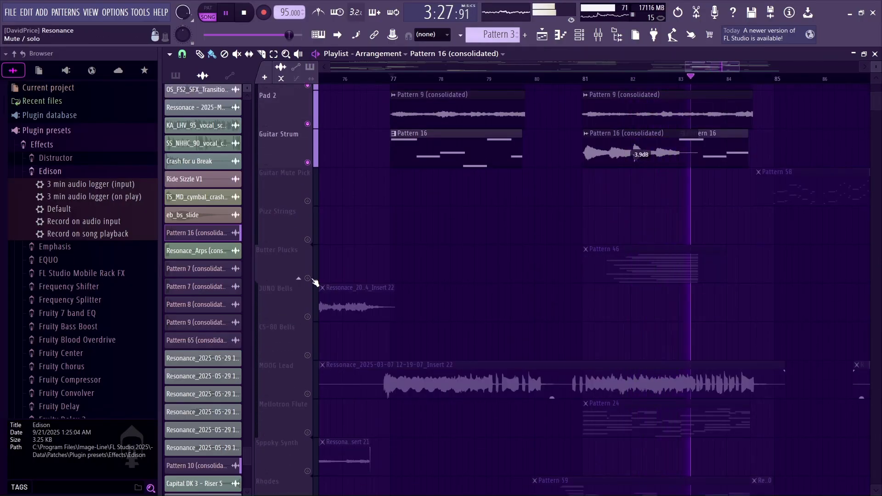
click(307, 278)
Add the Rhodes and Mellotron Flute tracks to the playing mix
scroll(322, 294, down, 5)
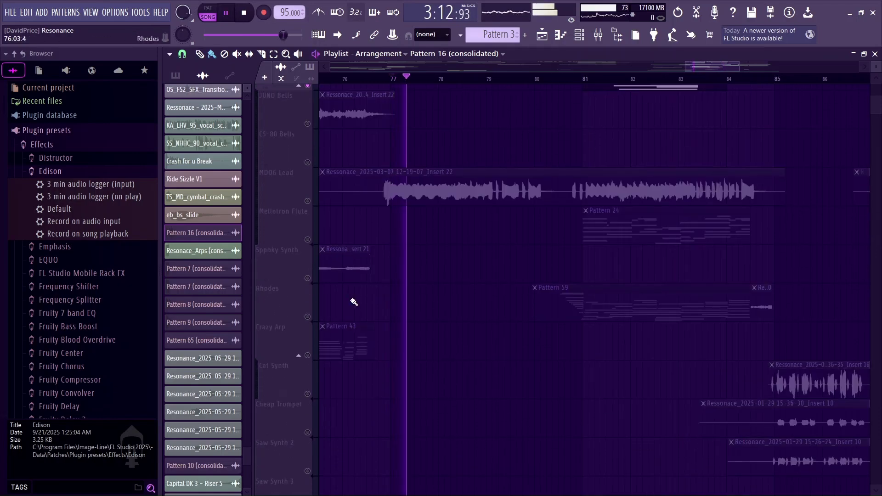
click(308, 317)
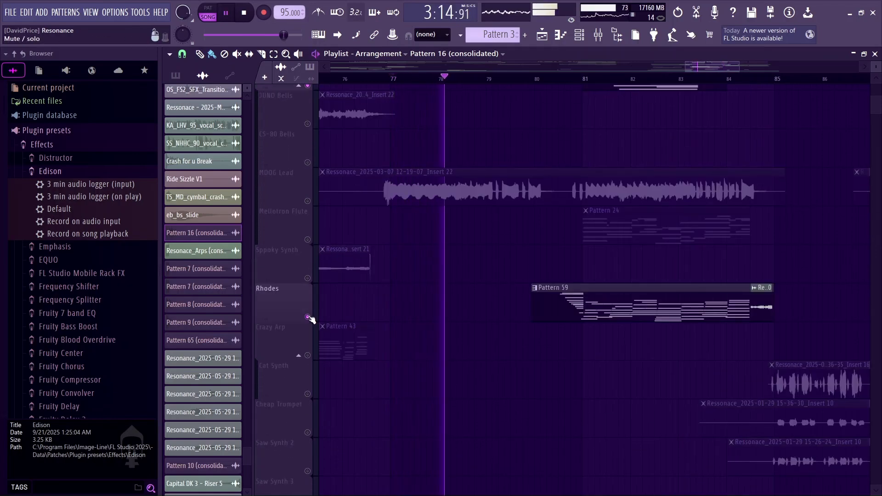
click(307, 239)
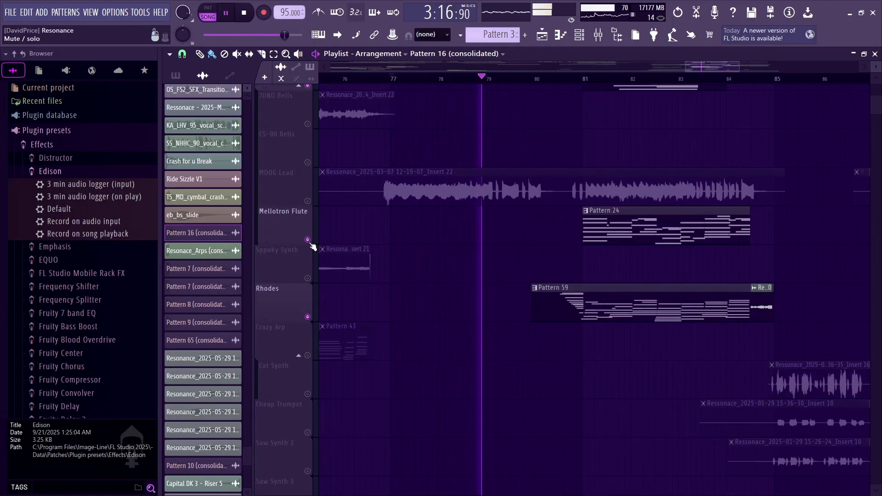
Turn the Mellotron Flute off, isolate the Rhodes track, and play it briefly from about halfway through bar 80
click(307, 239)
key(space)
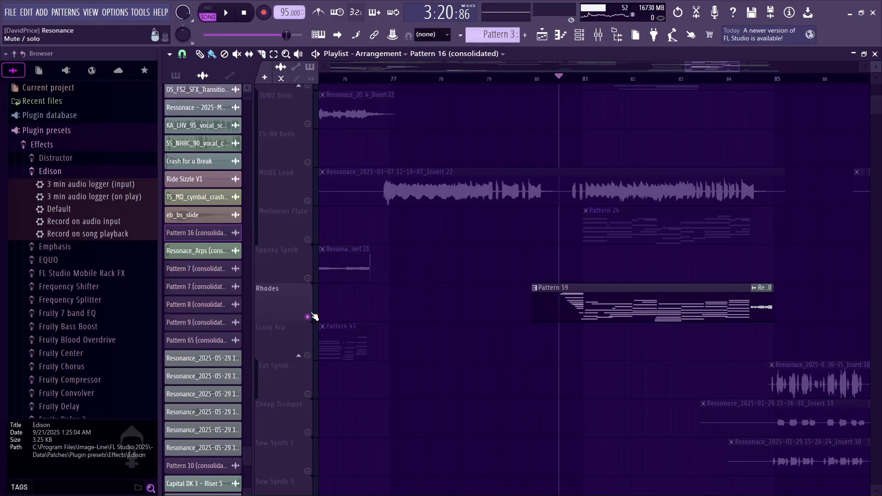
key(space)
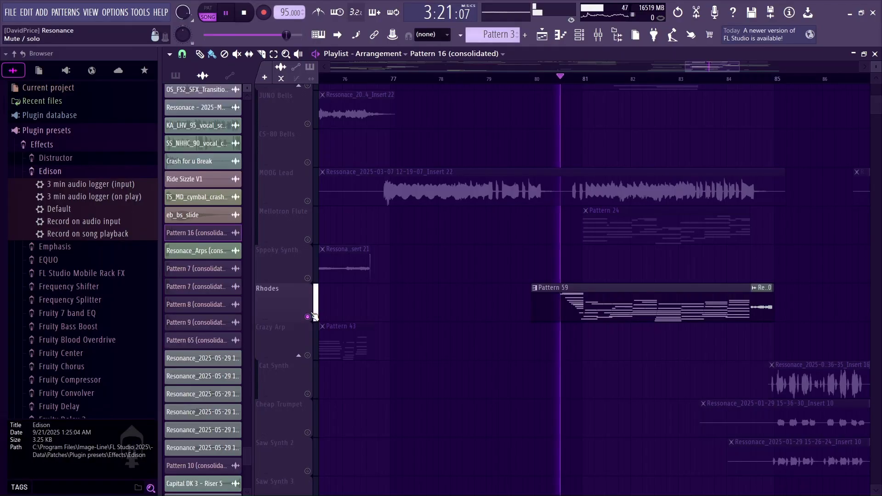
key(space)
Play from about halfway through bar 80 while bringing in the Piano Bass, Synth Bass, Electric Bass and Sine tracks
scroll(520, 299, up, 10)
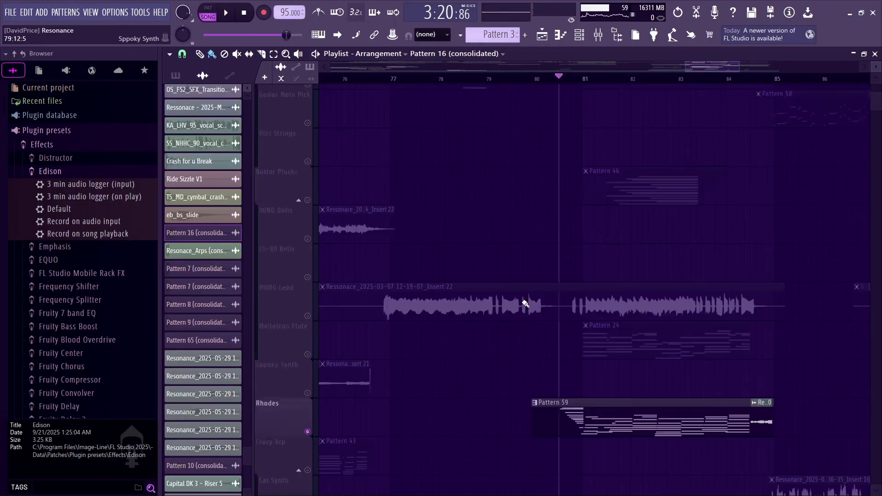
scroll(517, 299, up, 1)
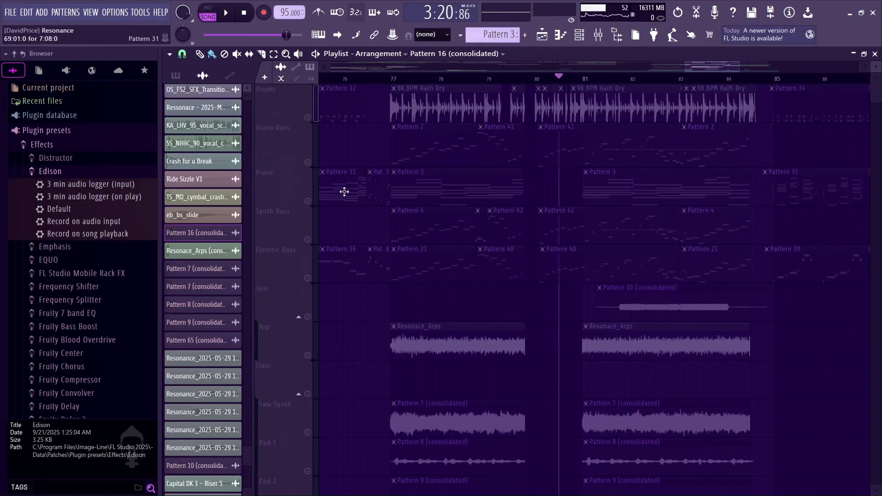
key(space)
click(307, 163)
click(307, 239)
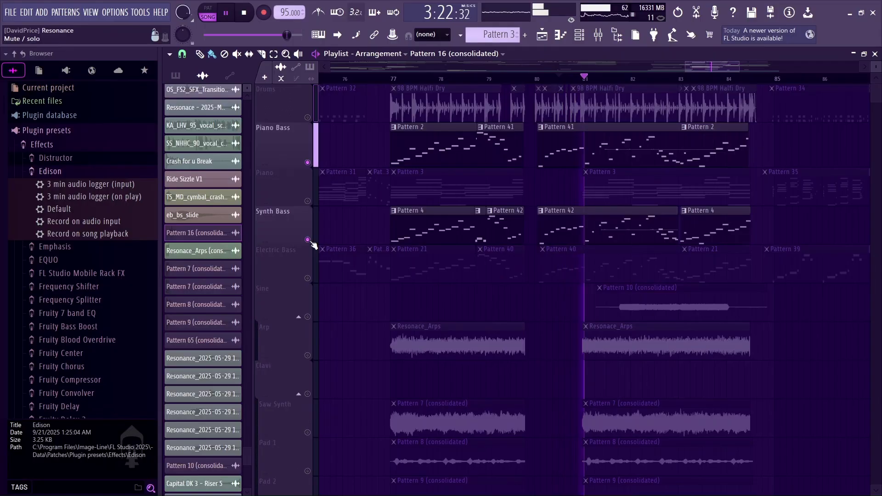
click(308, 277)
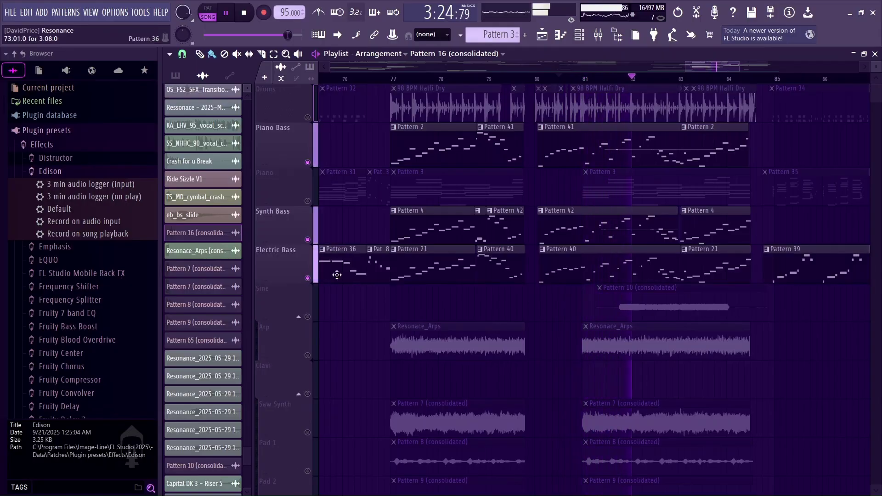
click(311, 318)
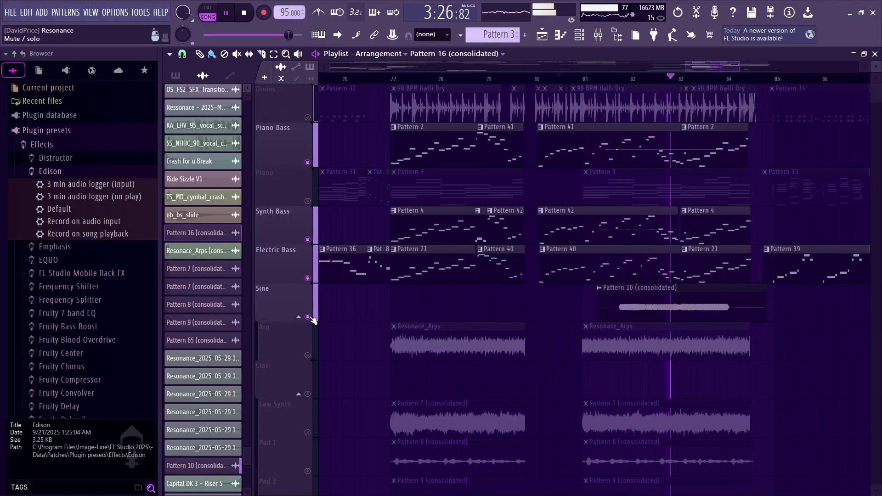
Replay the section from about halfway through bar 80 and add the MOOG Lead track to the playing mix
scroll(310, 319, down, 4)
scroll(309, 316, down, 4)
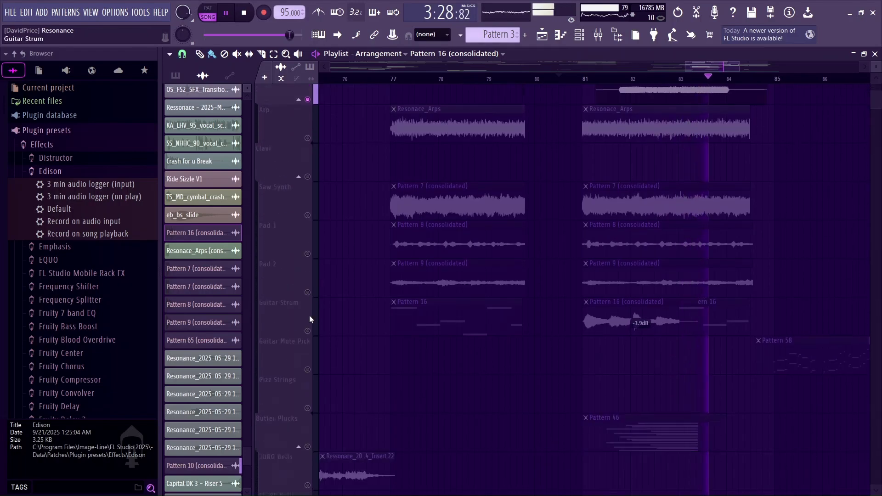
key(space)
key(space)
scroll(313, 353, down, 5)
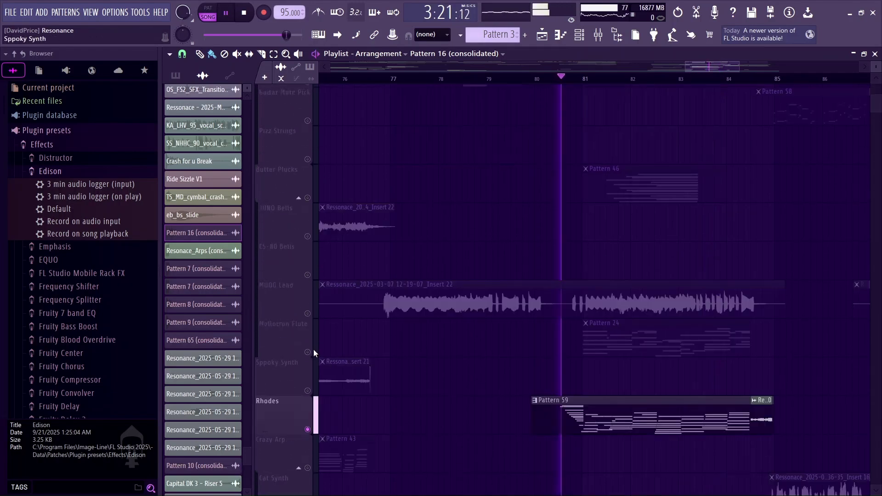
click(308, 278)
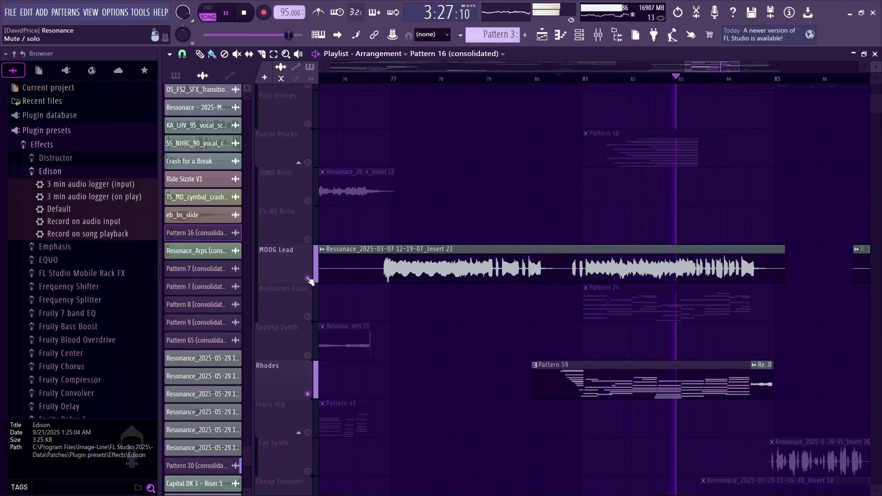
Isolate Track 44 and Track 46 and play them from about bar 80 with the browser hidden
scroll(308, 280, down, 8)
key(space)
scroll(307, 280, down, 18)
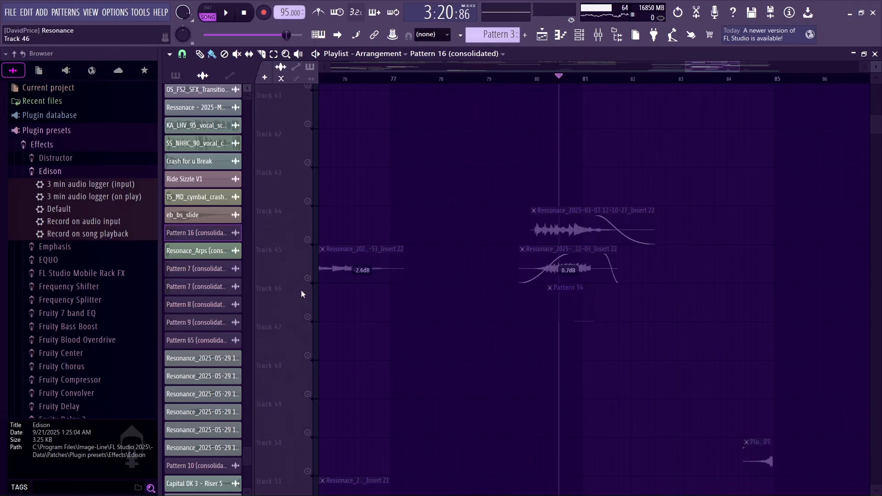
scroll(308, 271, down, 2)
click(309, 163)
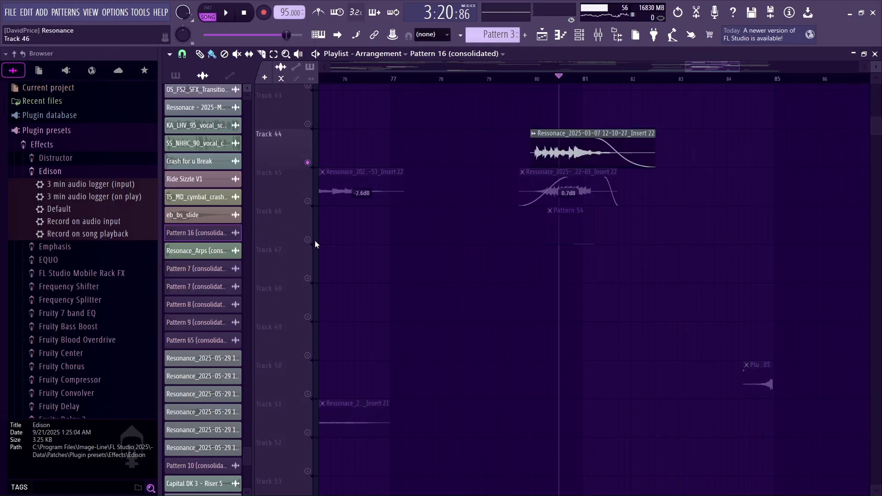
click(308, 240)
click(618, 41)
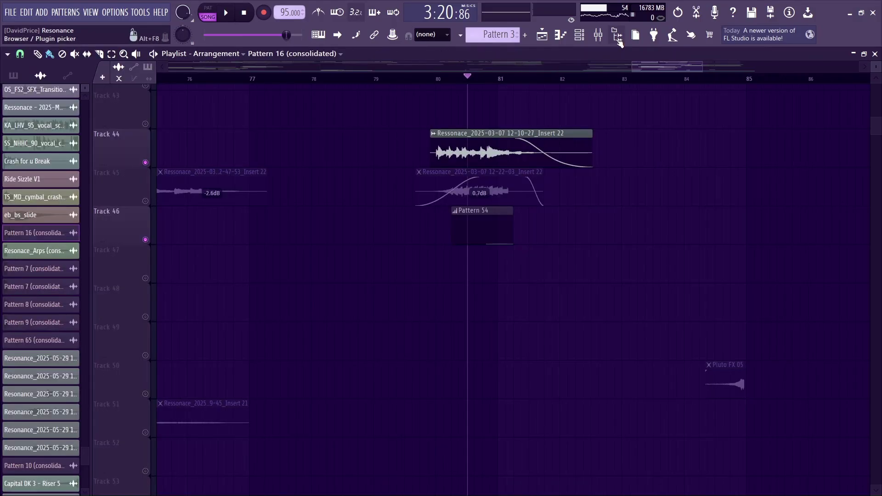
click(435, 78)
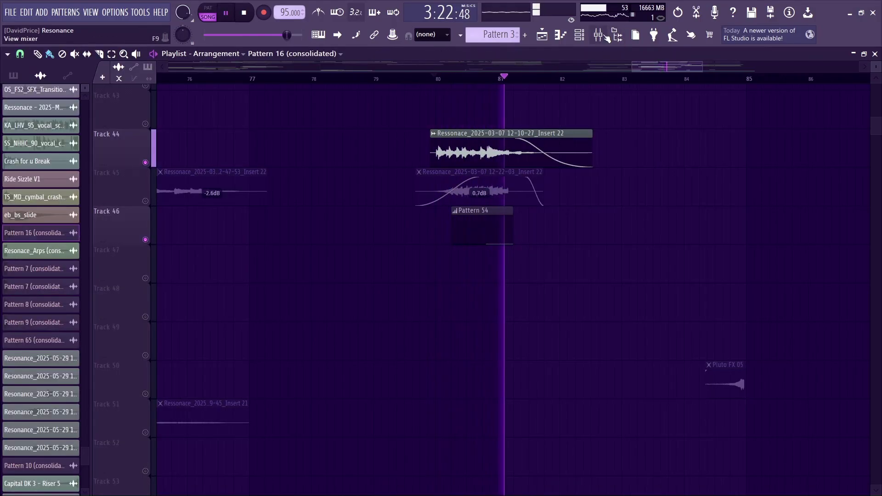
Inspect the Cassette Transport effect on mixer Insert 23 while the section plays, and close its window
key(F9)
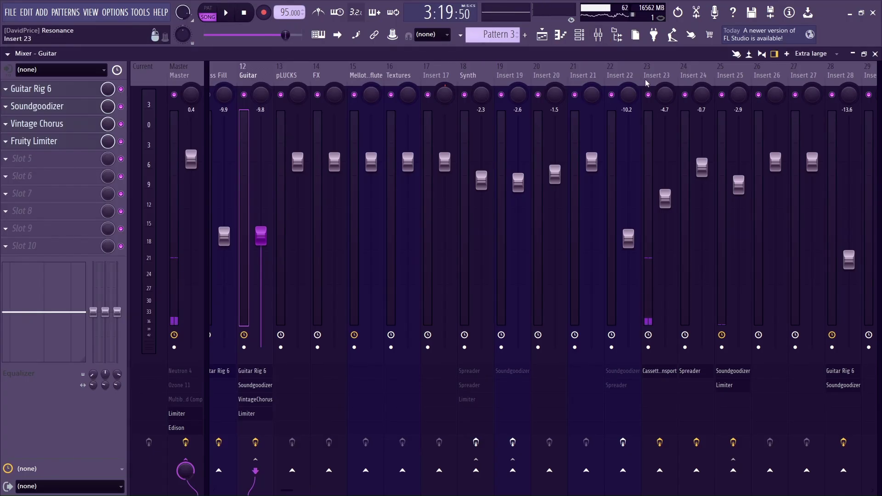
click(660, 75)
click(71, 89)
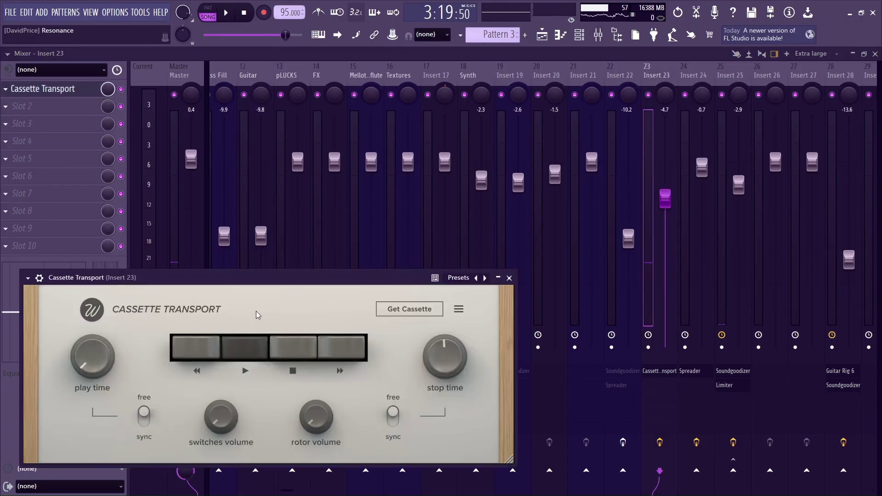
drag(258, 279, 367, 157)
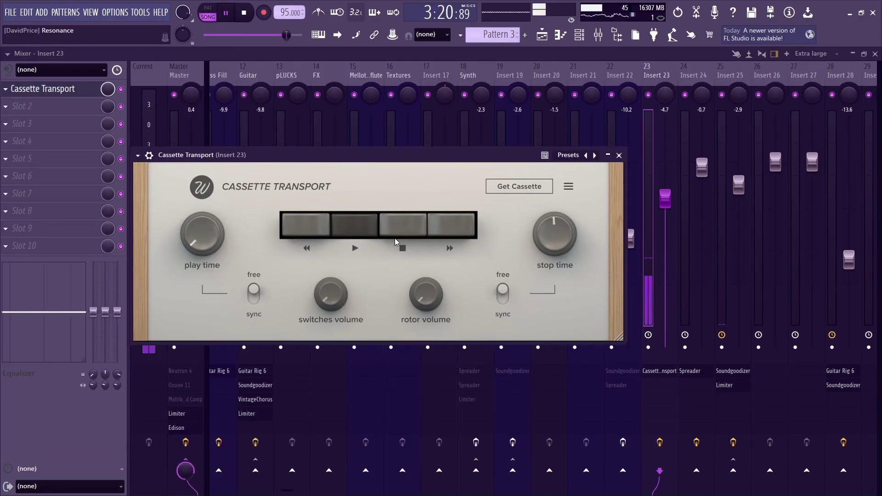
click(411, 252)
key(space)
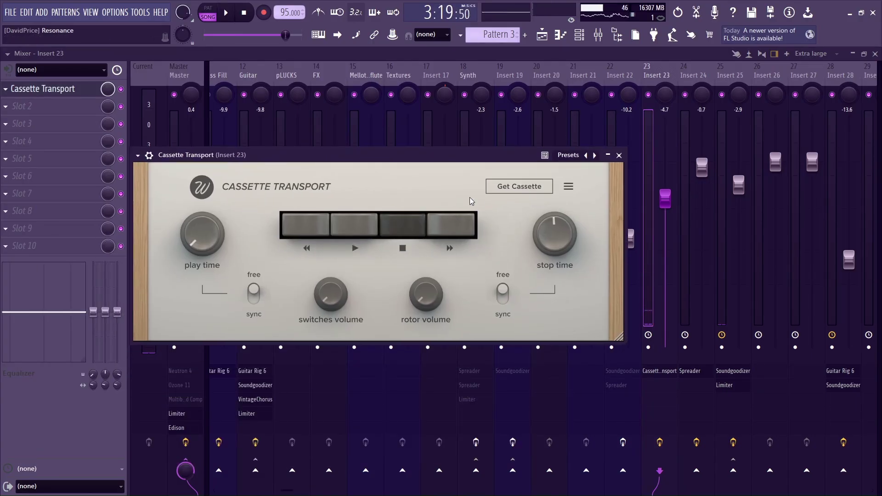
click(618, 155)
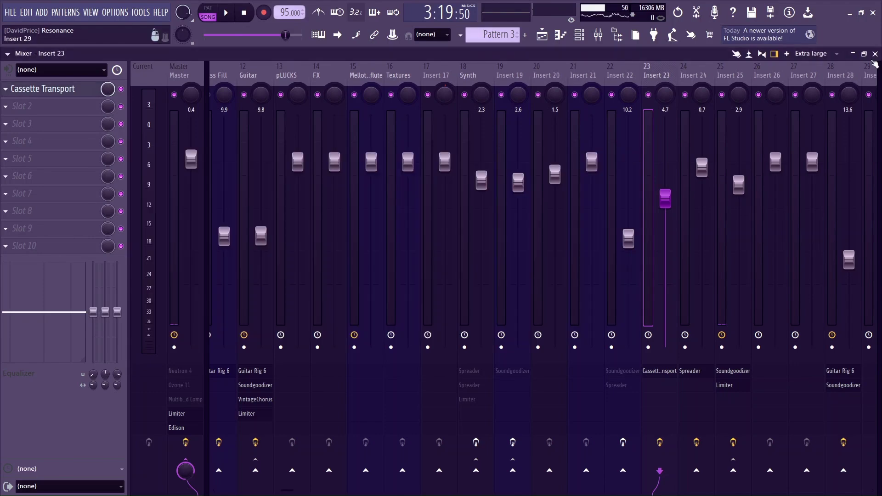
Isolate the MOOG Lead track in the playlist and play it from about bar 80
key(F5)
scroll(276, 235, up, 6)
key(space)
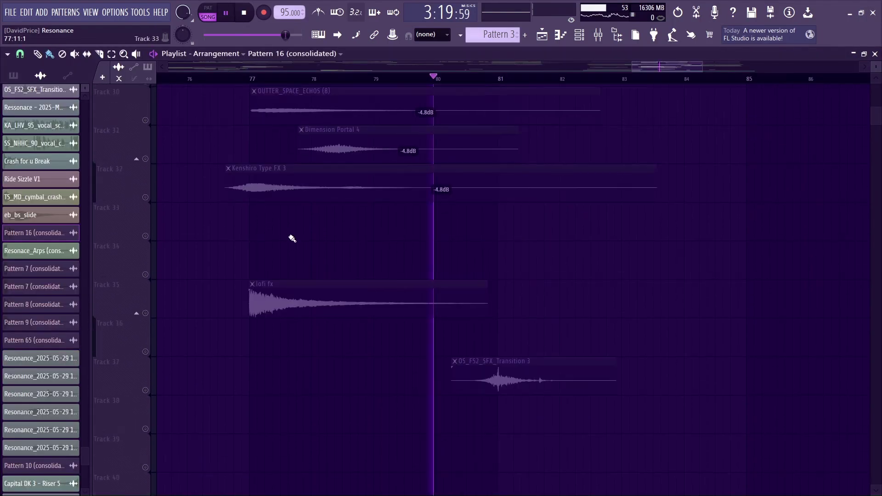
scroll(283, 236, up, 6)
click(146, 162)
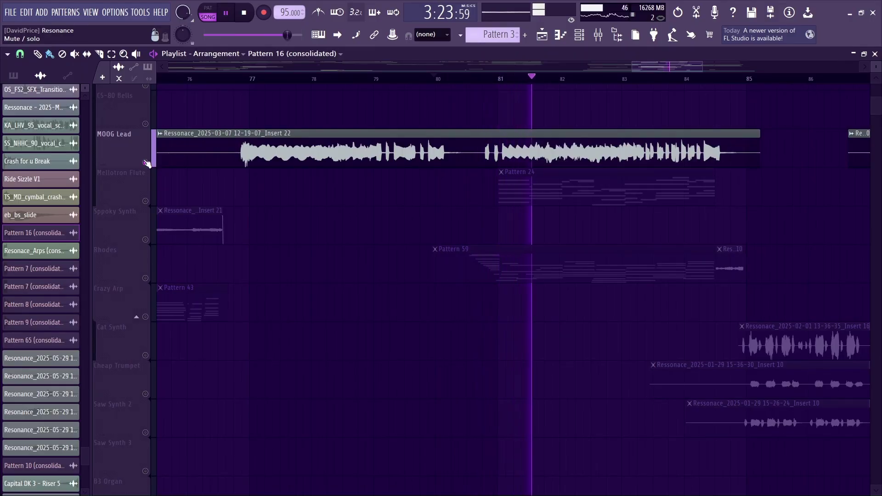
key(space)
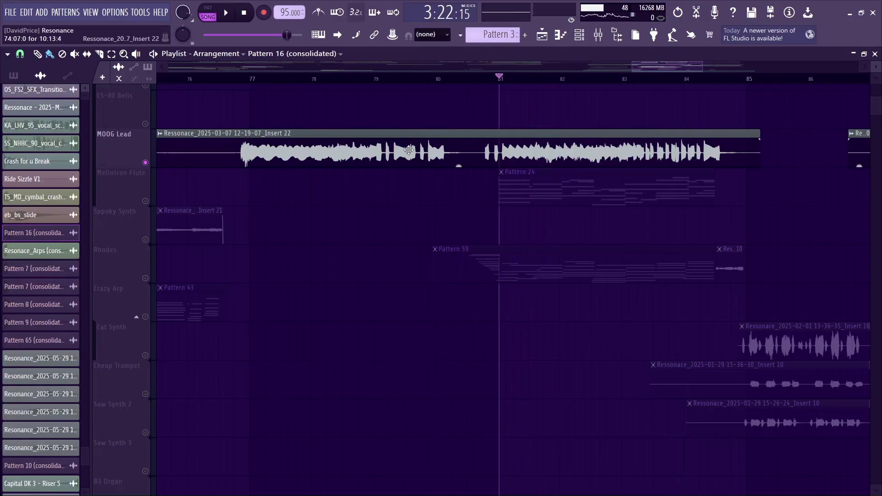
Bring all tracks back into the mix and mute Mellotron Flute and Butter Plucks while playing briefly from bar 81
right_click(146, 162)
key(space)
scroll(185, 181, up, 8)
scroll(208, 239, down, 7)
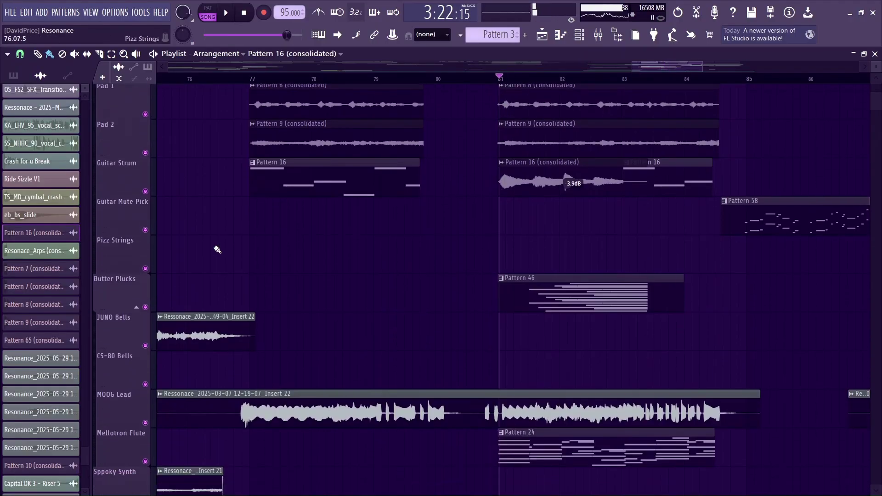
click(145, 355)
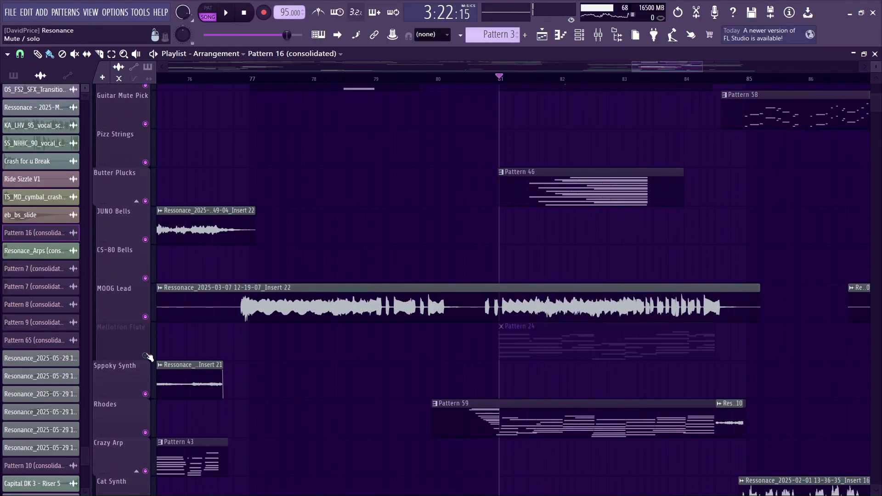
key(space)
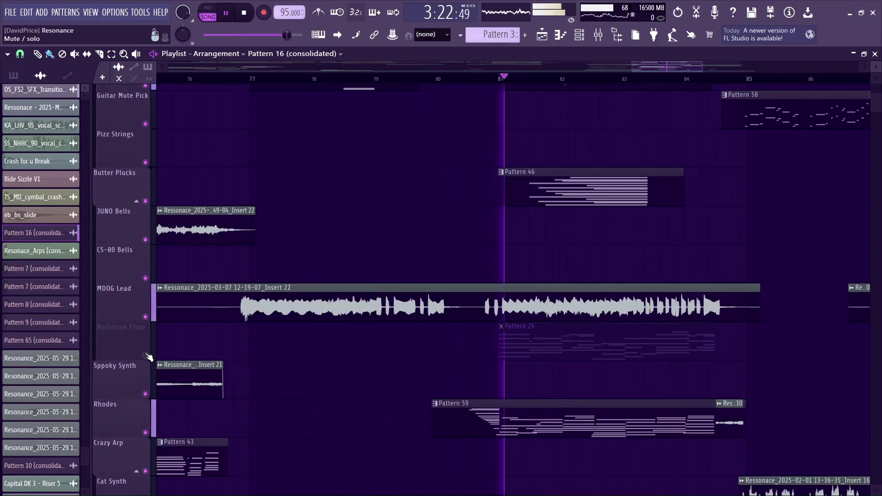
click(145, 201)
key(space)
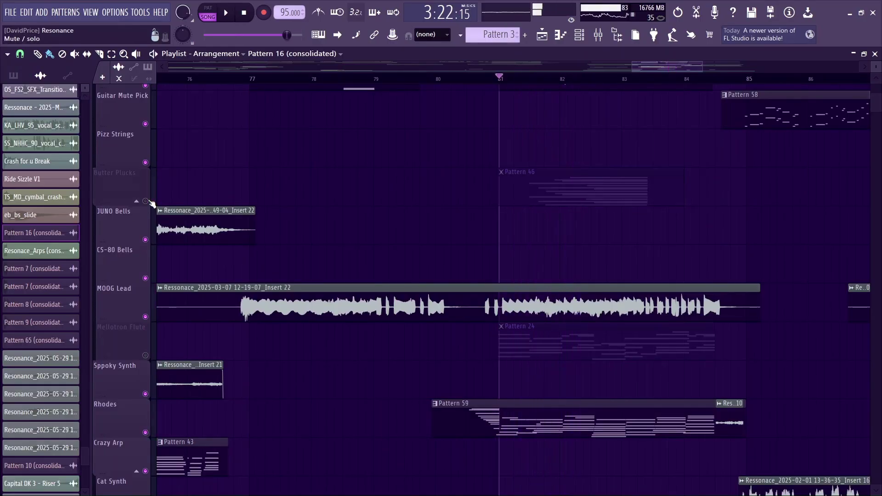
Play the combined mix from bar 81 up to about bar 85
scroll(585, 214, up, 7)
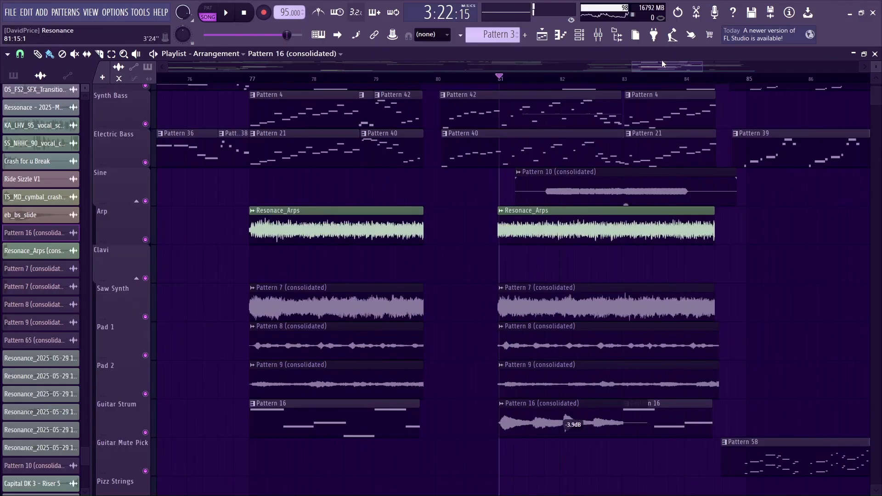
scroll(662, 64, right, 3)
scroll(615, 180, up, 3)
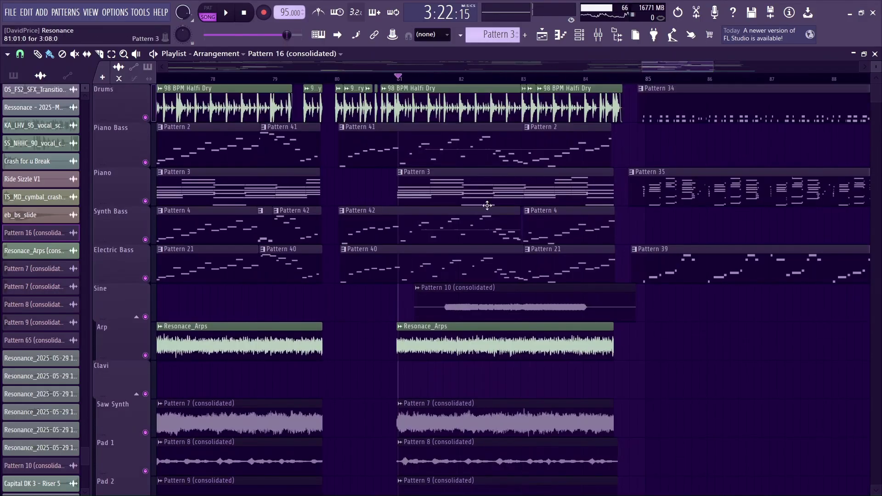
key(space)
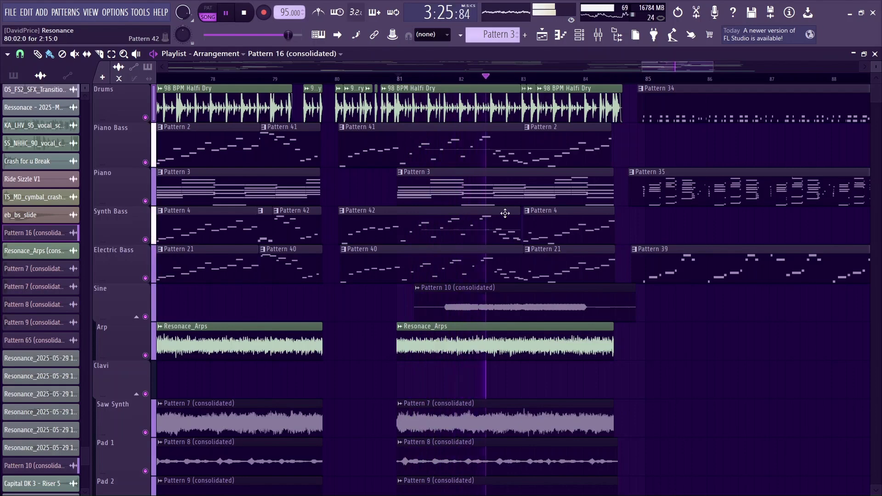
scroll(714, 66, right, 4)
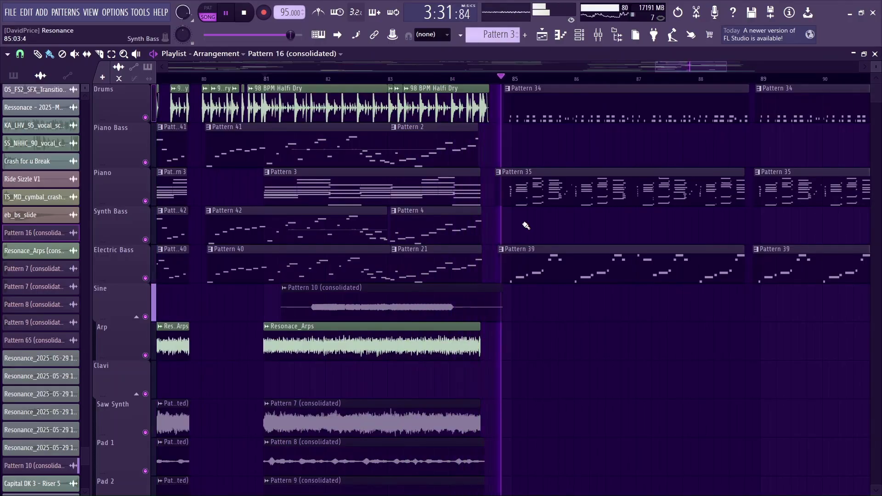
key(space)
Isolate the Drums track and play it on into the section that starts at bar 85
scroll(522, 223, down, 8)
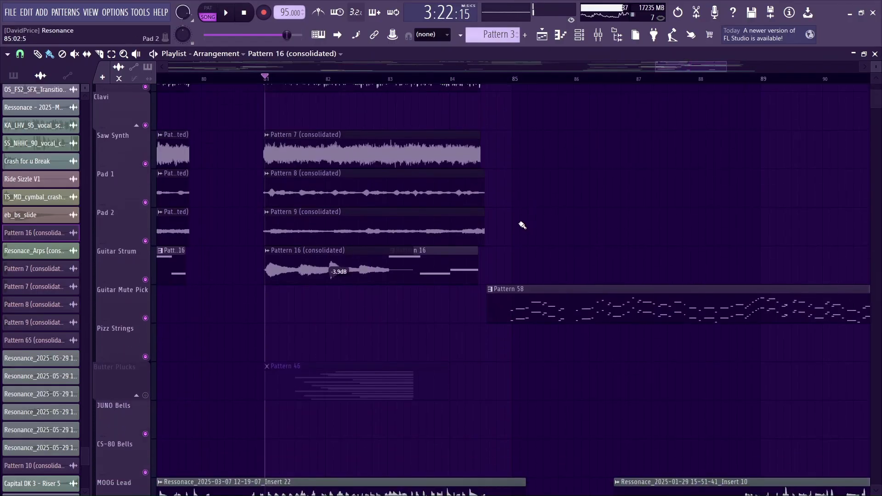
scroll(521, 222, up, 8)
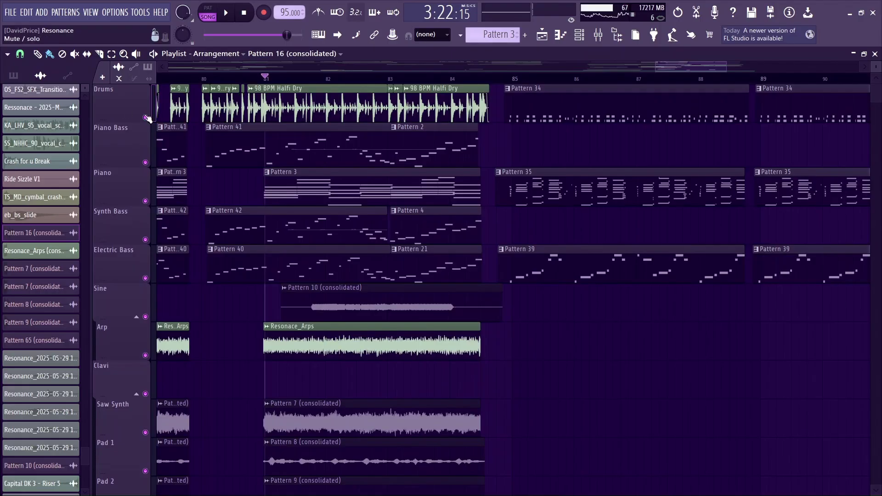
right_click(145, 118)
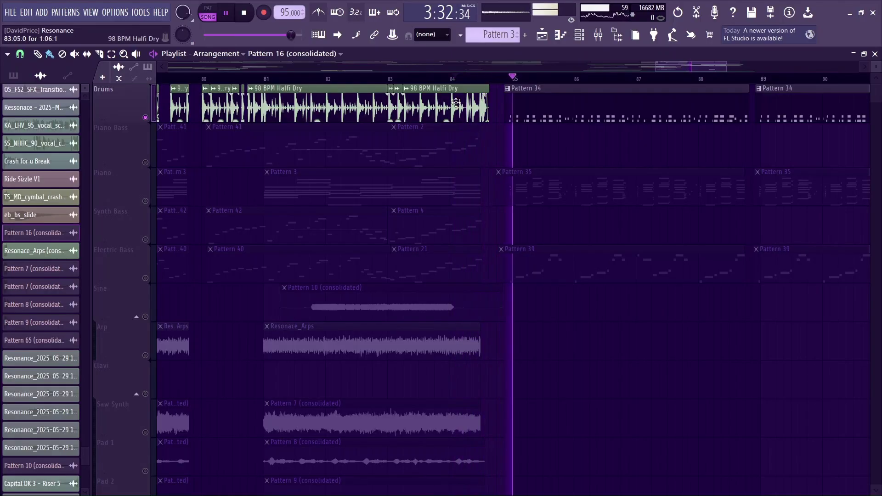
drag(726, 64, 733, 64)
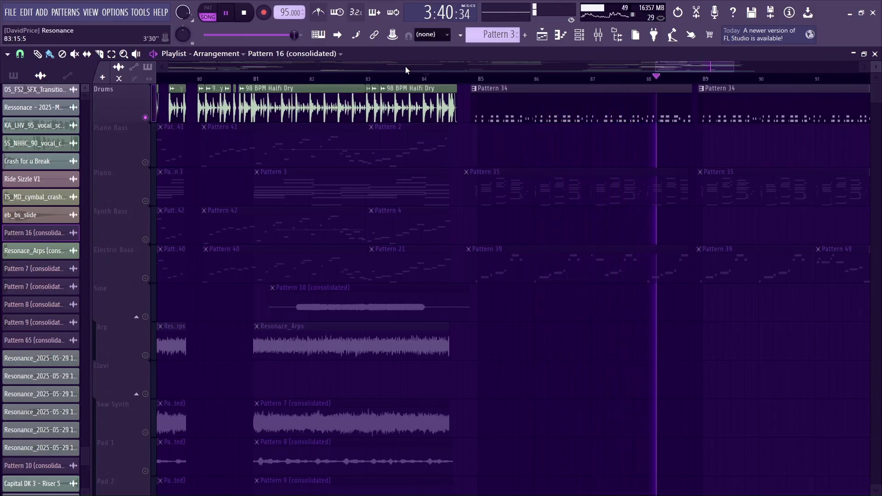
Add the Piano and Electric Bass tracks to the isolated Drums and replay the section from about bar 84
click(146, 201)
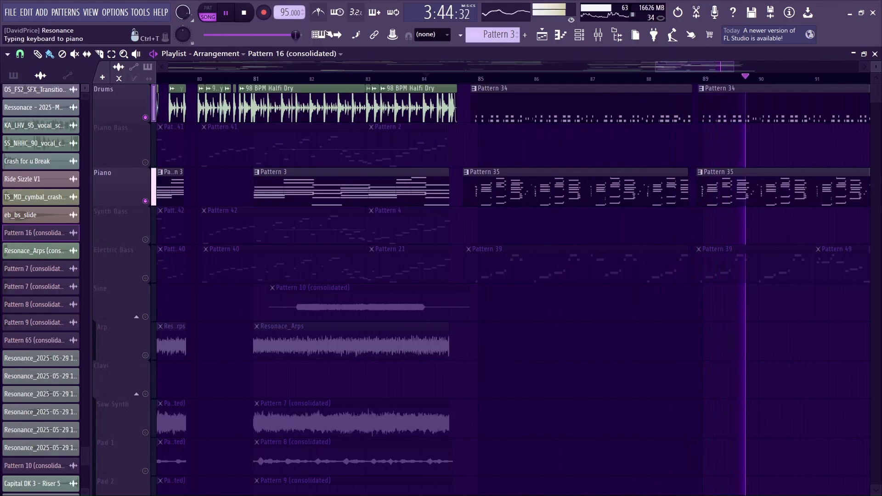
key(space)
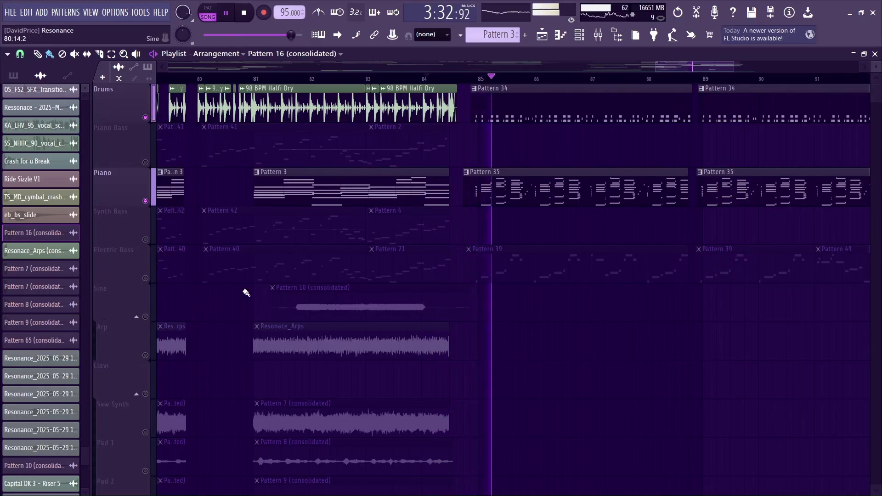
click(146, 278)
drag(698, 66, 704, 64)
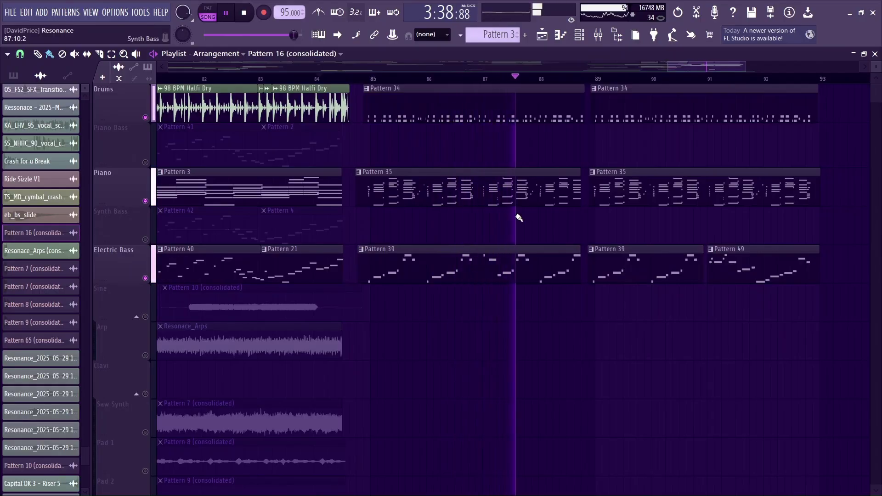
key(space)
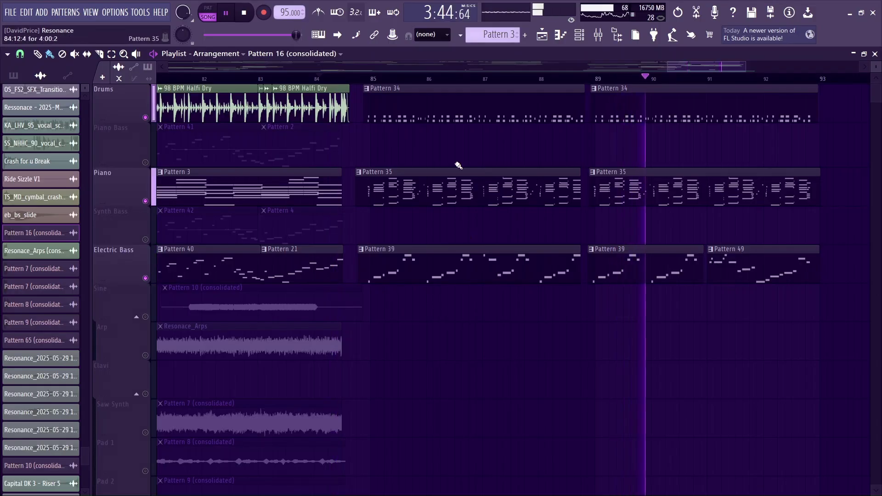
key(space)
Play the Cat Synth track in isolation and view the channel settings of its first audio clip
scroll(370, 181, down, 15)
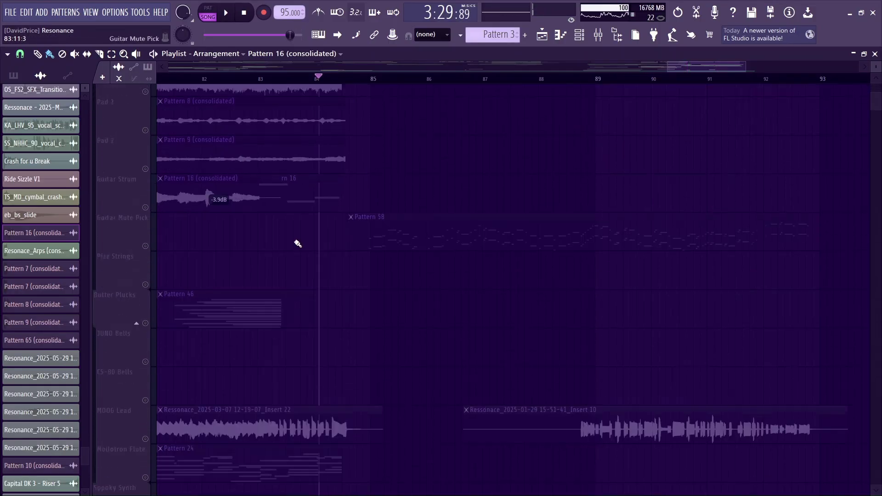
scroll(291, 247, down, 3)
click(145, 239)
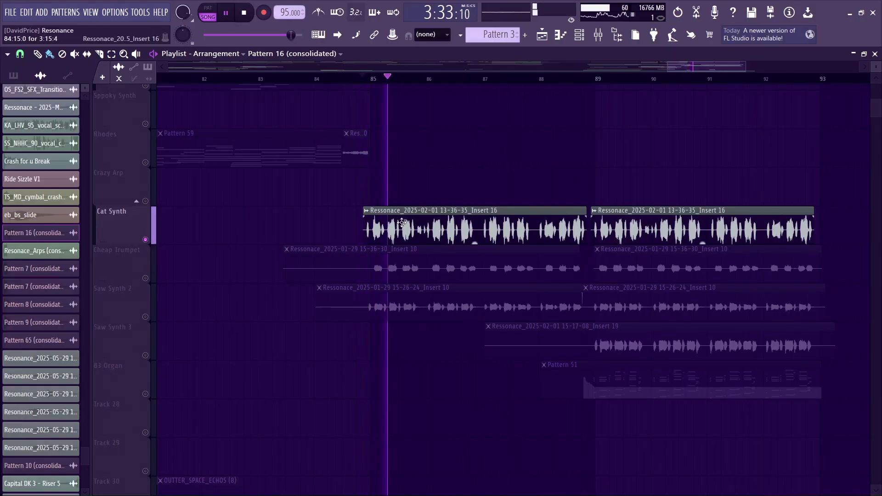
click(403, 222)
double_click(402, 223)
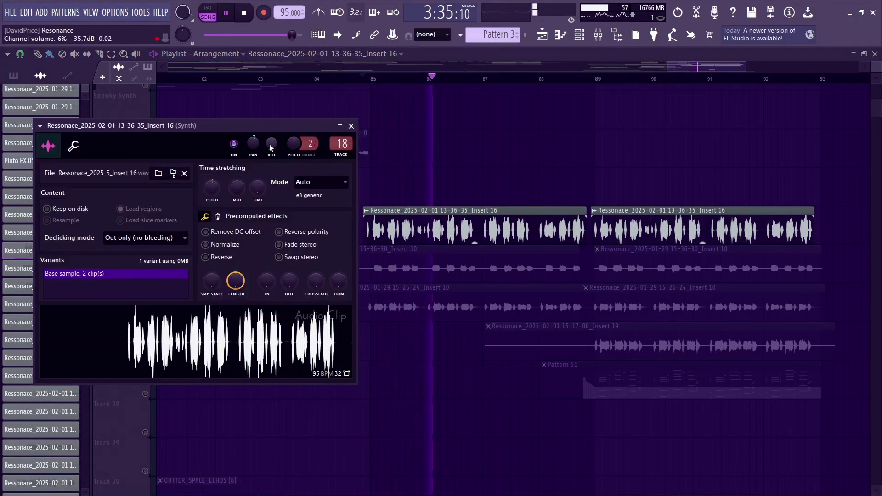
click(351, 126)
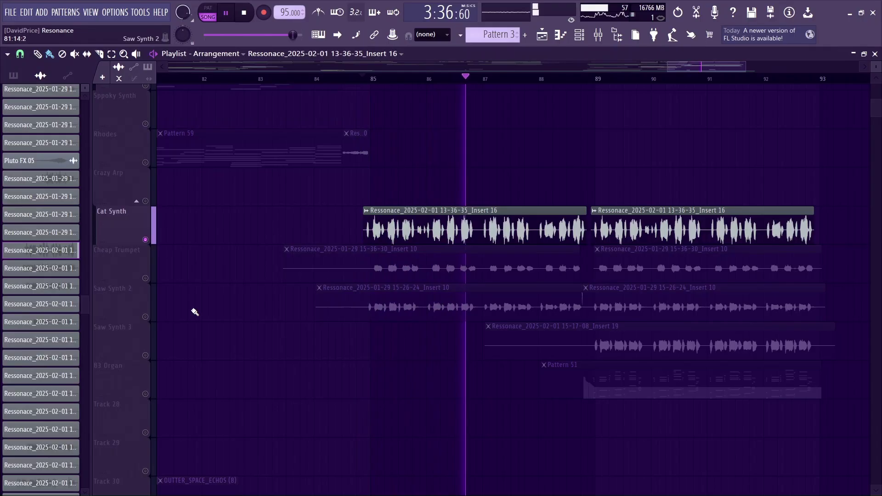
Isolate the Cheap Trumpet track in place of Cat Synth and play it from just before bar 85
click(145, 278)
key(space)
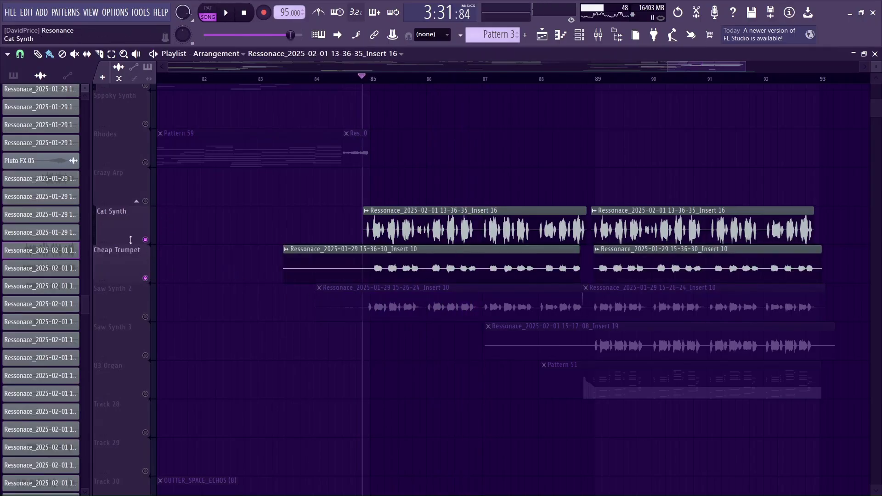
click(145, 239)
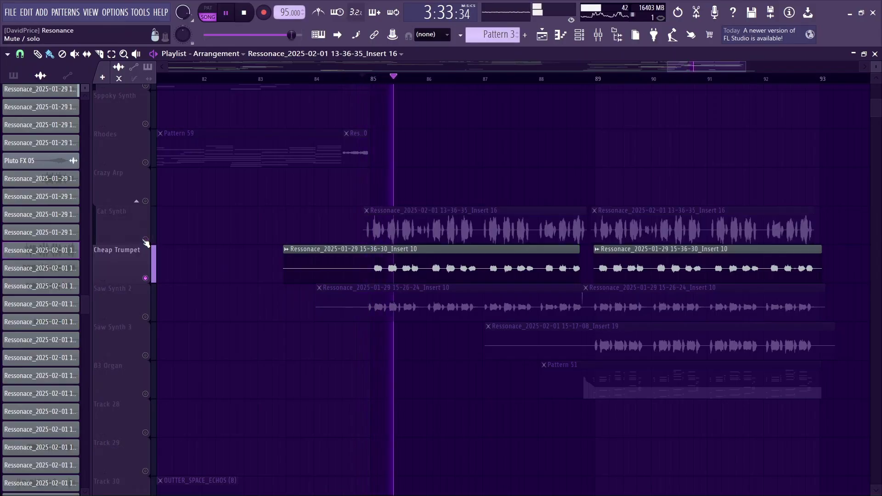
key(space)
right_click(285, 279)
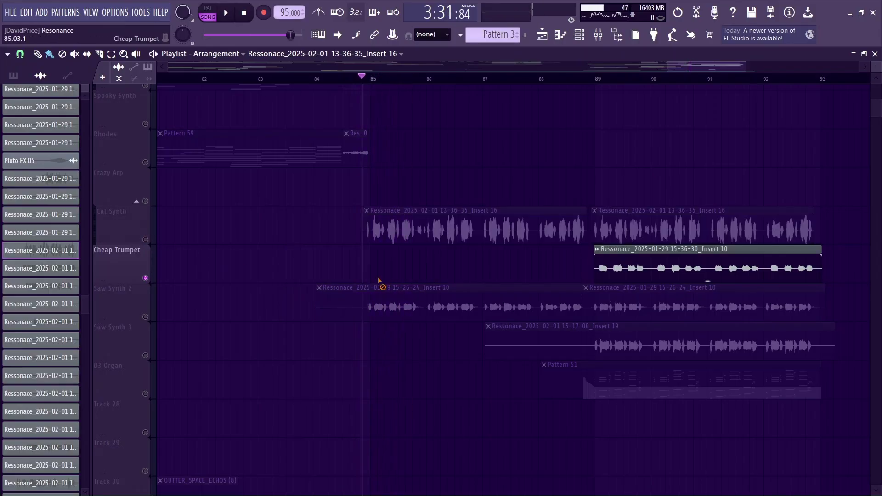
key(ctrl+z)
key(space)
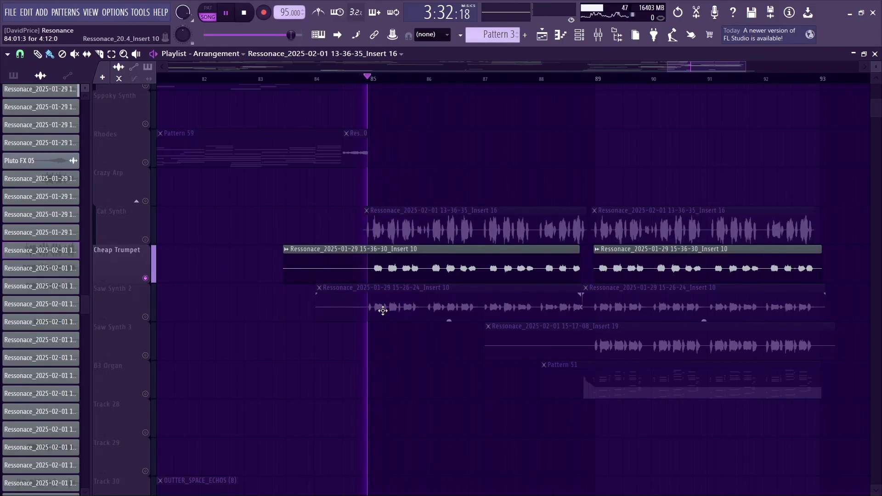
Layer the Drums and Electric Bass tracks with the Cheap Trumpet and play the section up to about bar 89
scroll(381, 307, up, 8)
scroll(380, 306, up, 6)
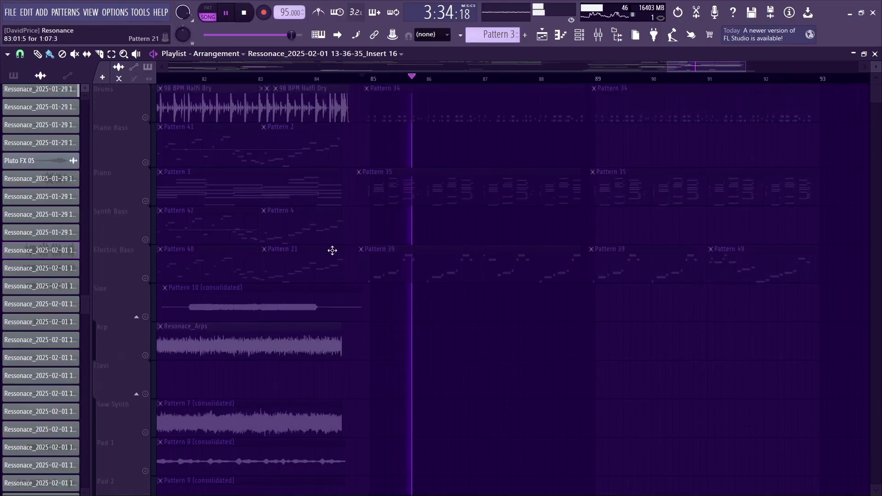
key(space)
click(146, 117)
key(space)
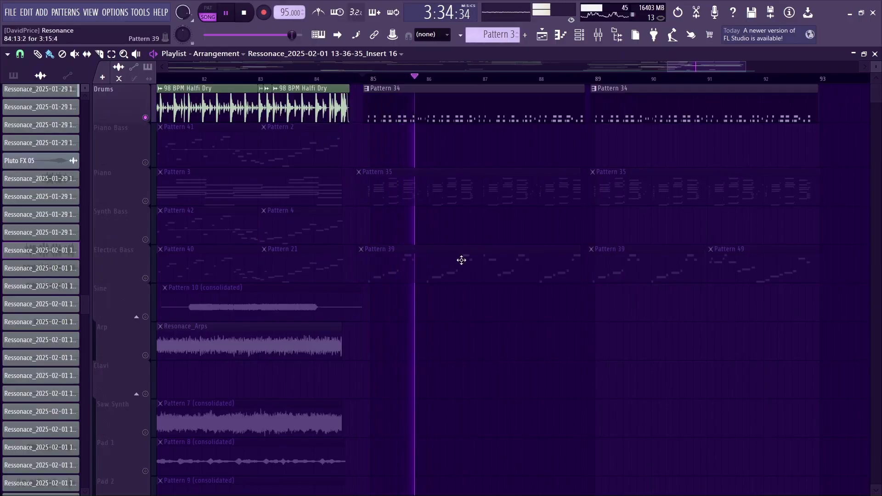
click(145, 278)
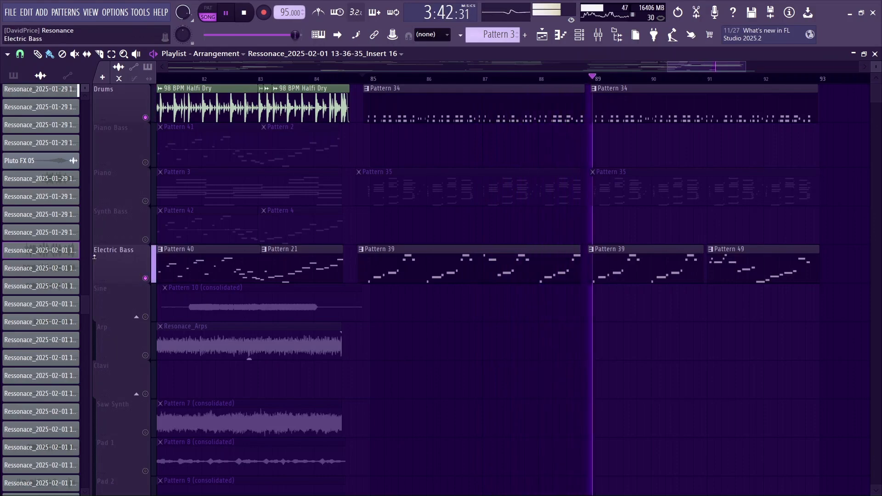
Add the Saw Synth 2 track to the Cheap Trumpet layer and replay the section from just before bar 85
key(space)
scroll(165, 252, down, 8)
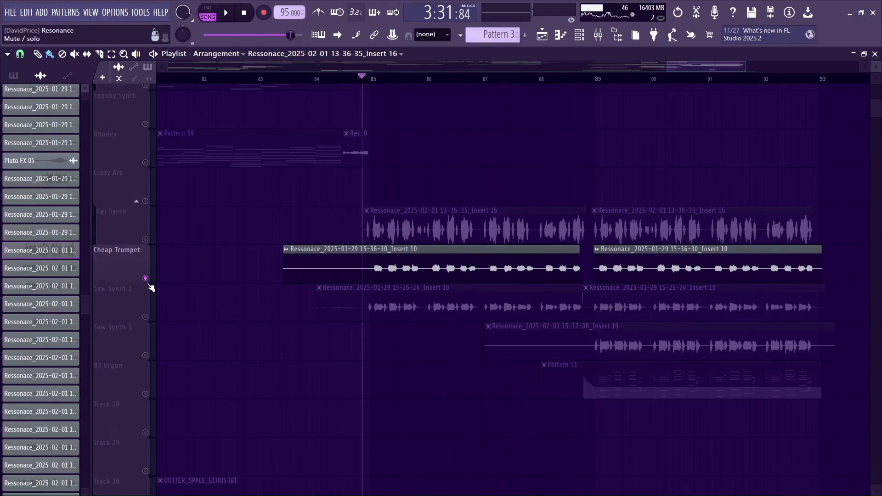
click(145, 316)
key(space)
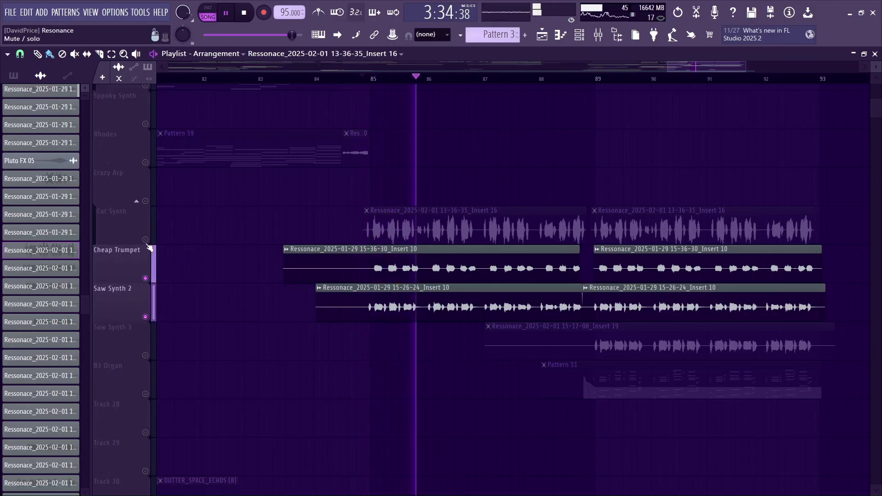
key(space)
Swap the Electric Bass for the Piano alongside the Drums and play the section from just before bar 85
scroll(169, 291, up, 8)
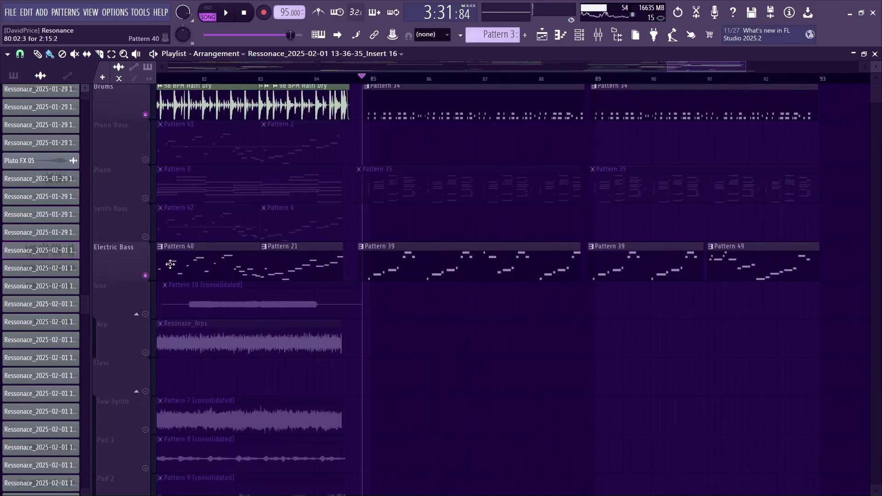
click(145, 277)
click(145, 200)
key(space)
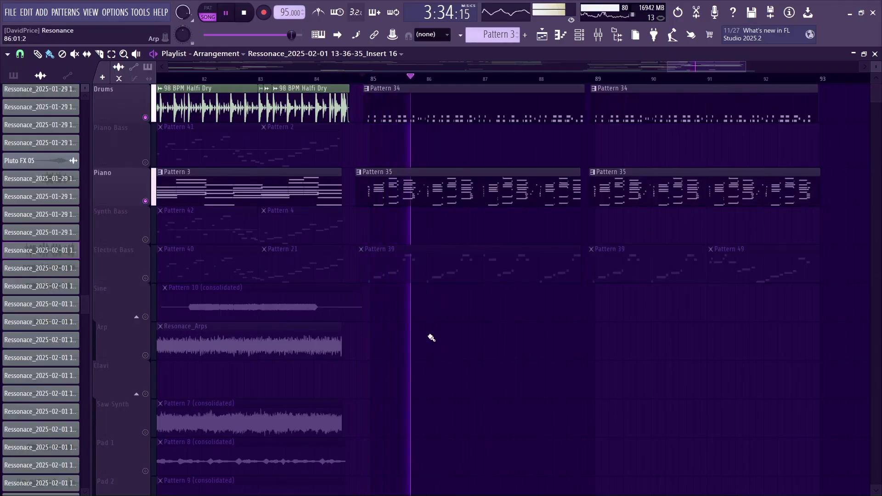
scroll(431, 338, down, 10)
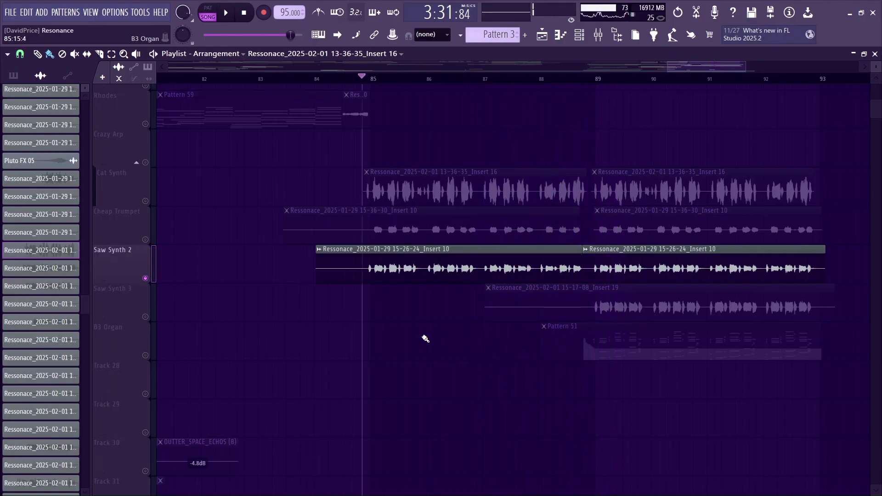
Isolate the Saw Synth 3 track and play it from about bar 89, comparing it with Saw Synth 2 layered in
click(145, 316)
key(space)
click(146, 278)
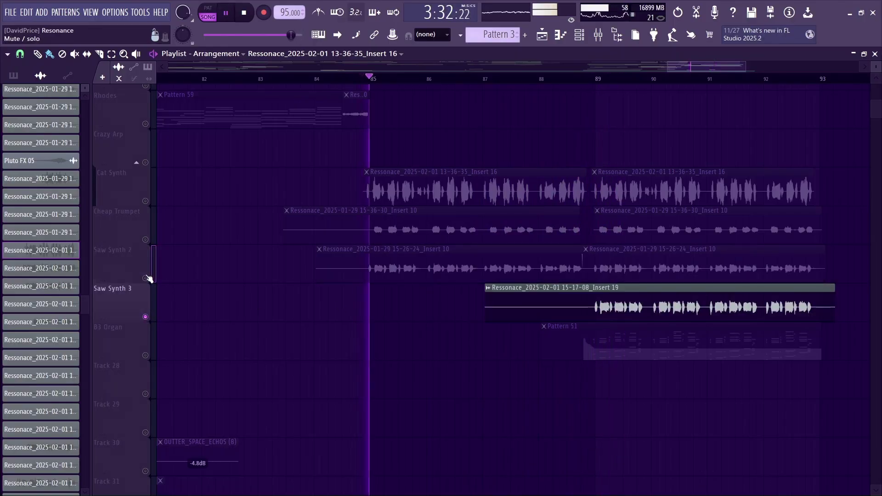
key(space)
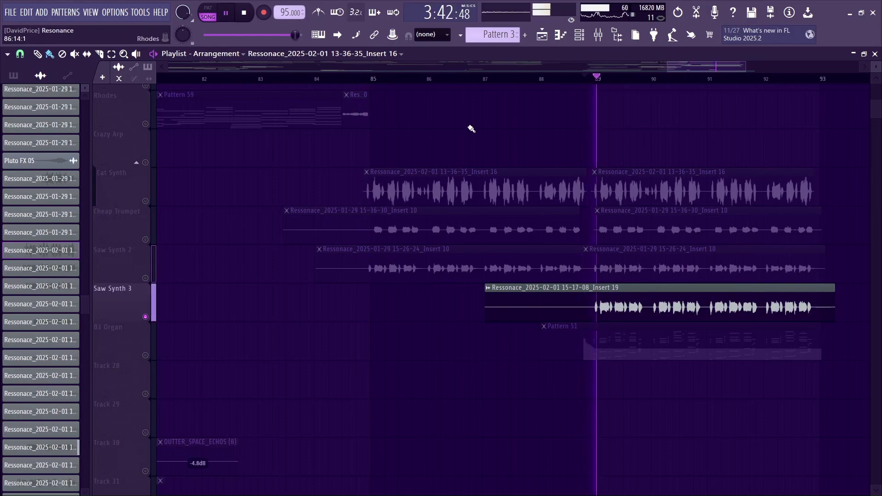
click(145, 278)
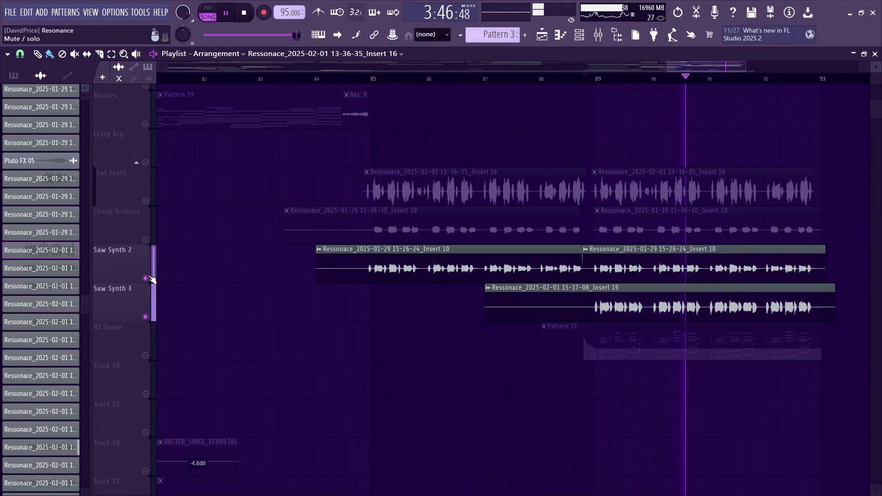
click(145, 278)
key(space)
Isolate the B3 Organ track during playback from about bar 89 and re-enable the Master - Volume #2 automation on Track 56
right_click(145, 355)
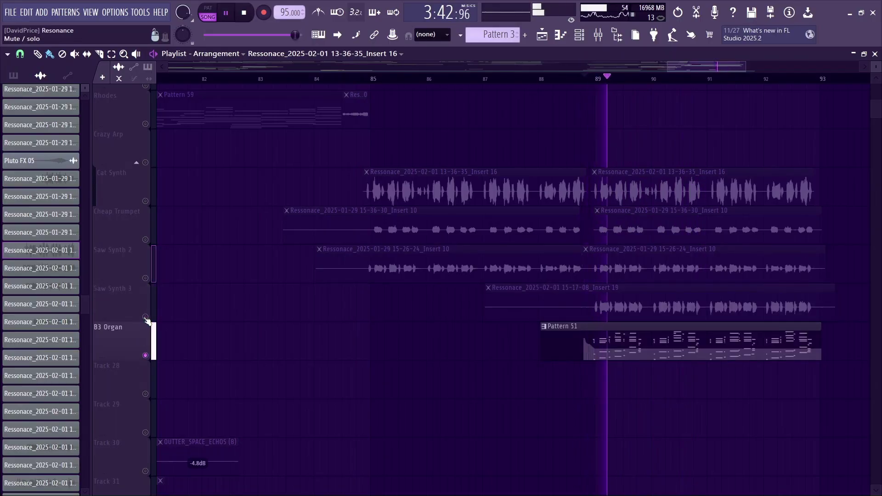
scroll(145, 322, down, 8)
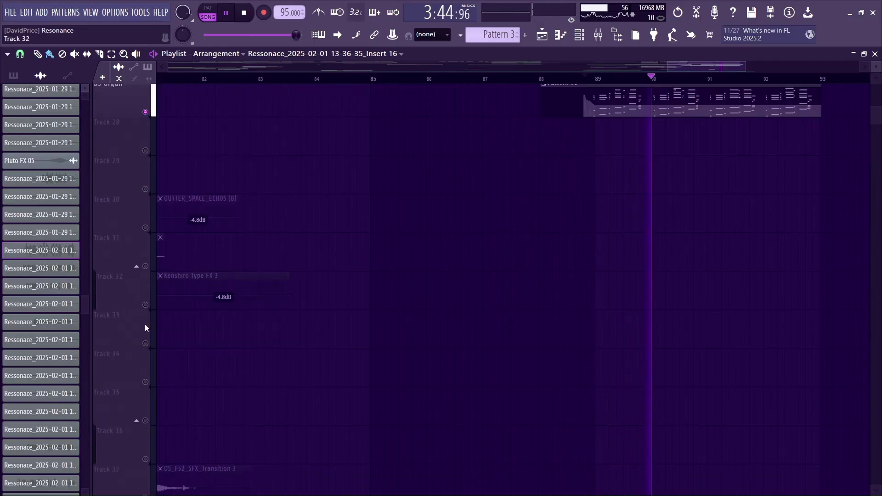
scroll(145, 329, down, 11)
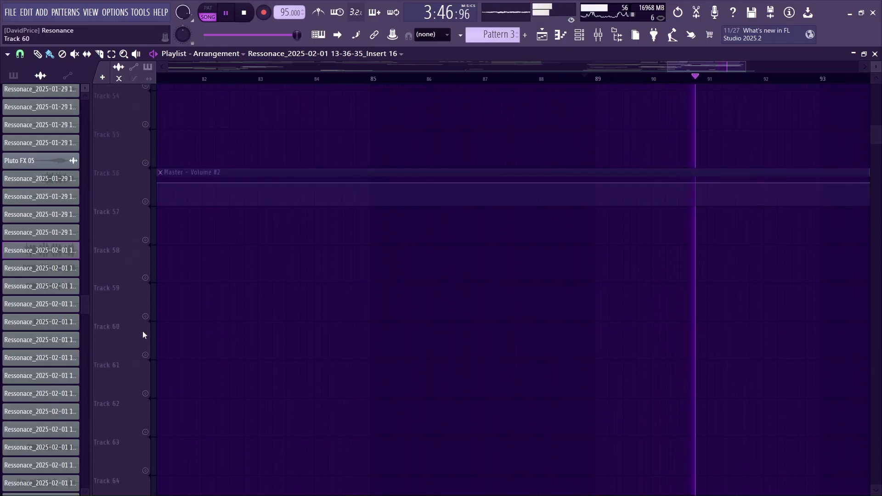
scroll(143, 331, up, 5)
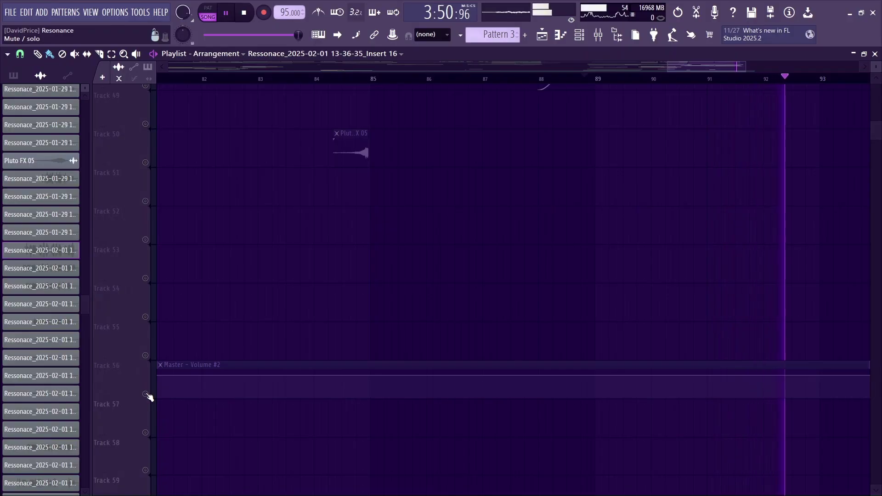
click(146, 394)
key(space)
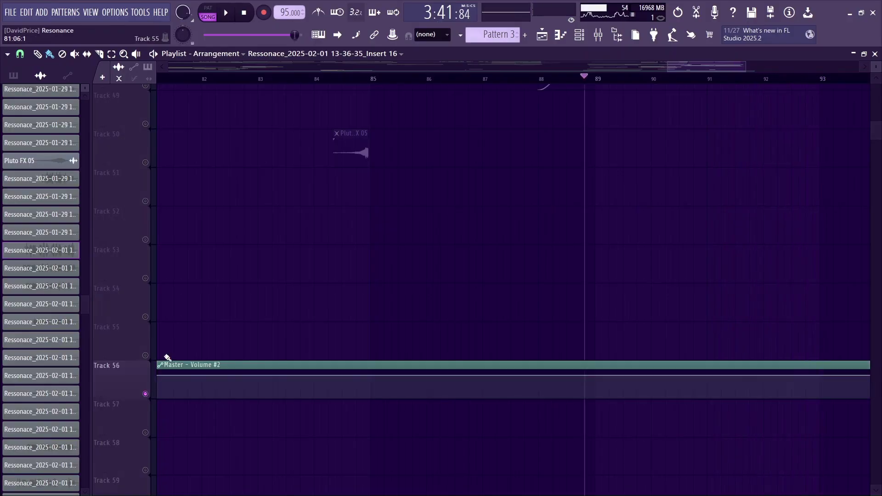
Layer the Drums and Electric Bass with the B3 Organ, leaving the Piano muted, and play from just before bar 89
scroll(192, 310, up, 12)
scroll(198, 308, up, 15)
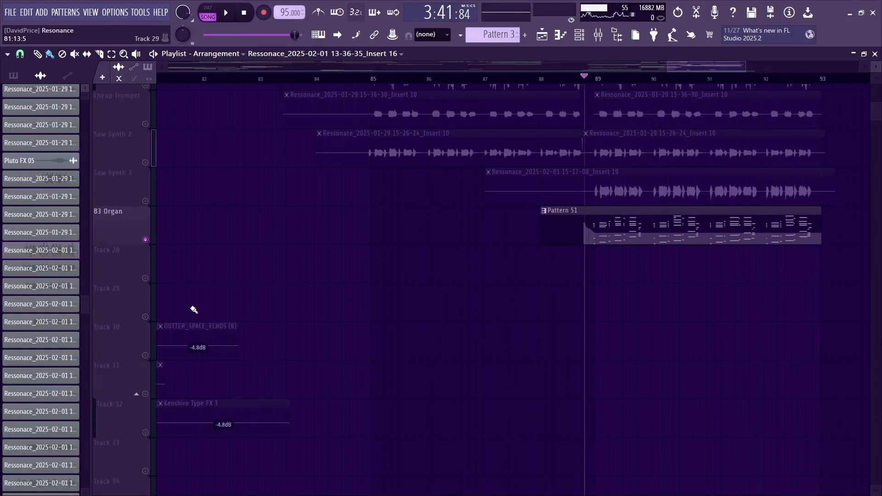
scroll(212, 306, up, 15)
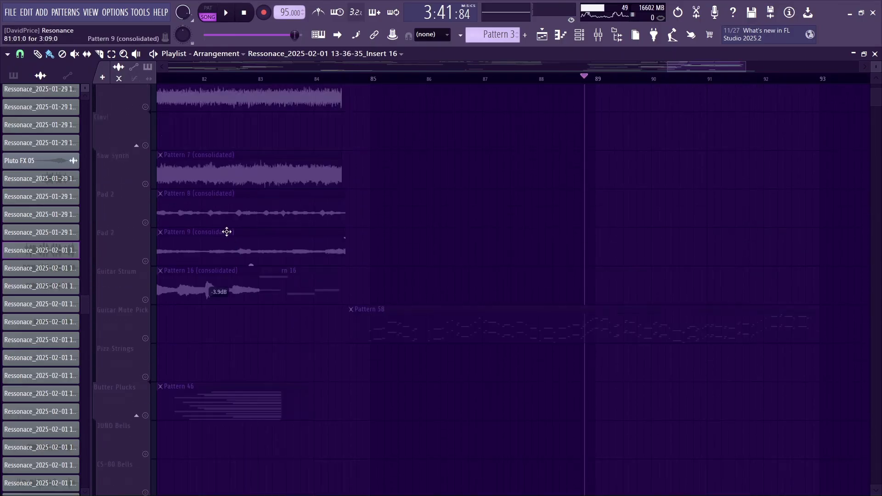
click(145, 117)
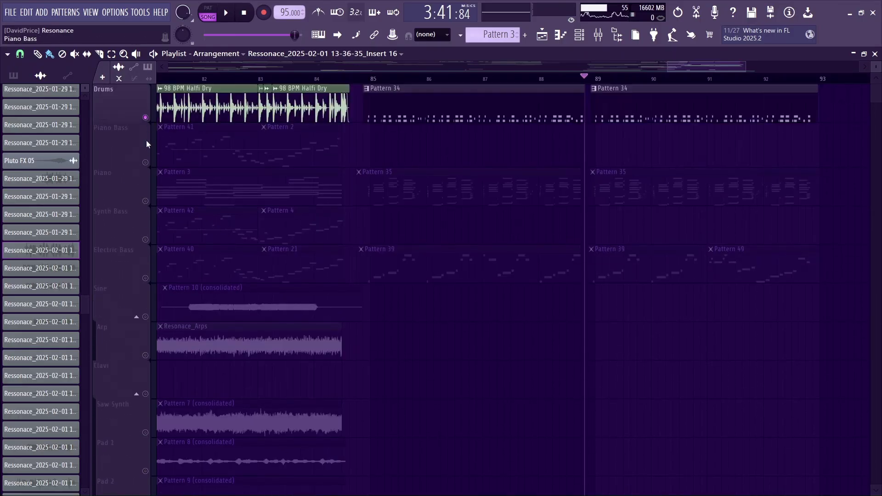
click(146, 201)
click(146, 278)
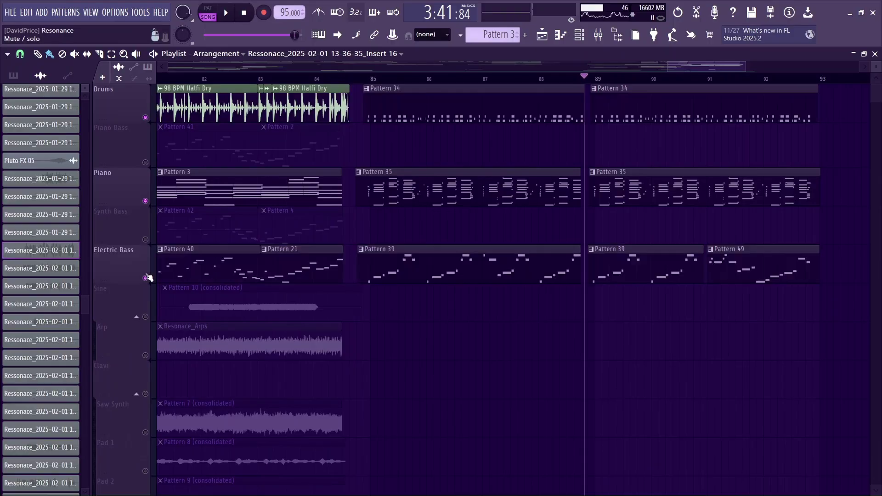
click(146, 201)
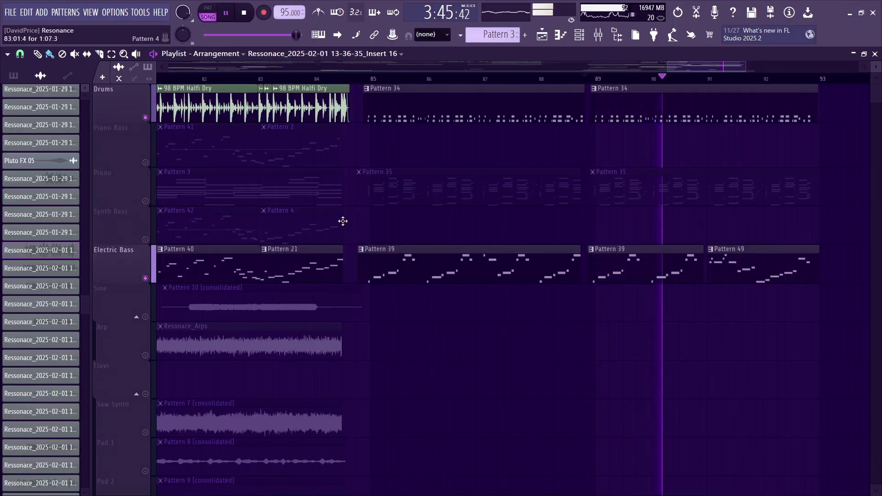
key(space)
key(F6)
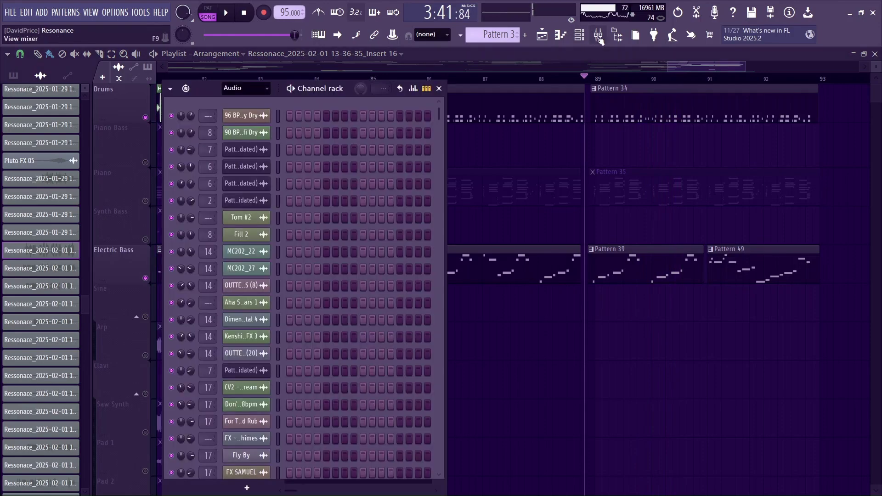
click(598, 36)
click(599, 37)
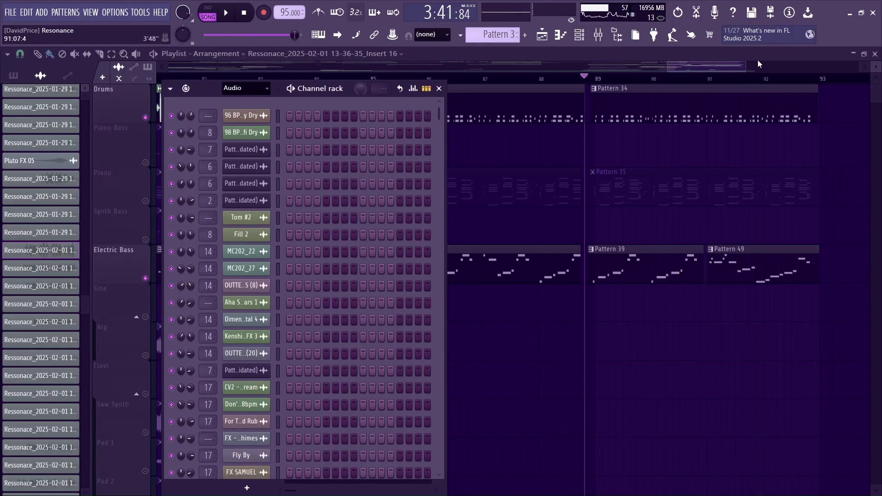
key(F6)
Replay the section from just before bar 89 with the Piano added to the Drums and Electric Bass
key(space)
click(145, 201)
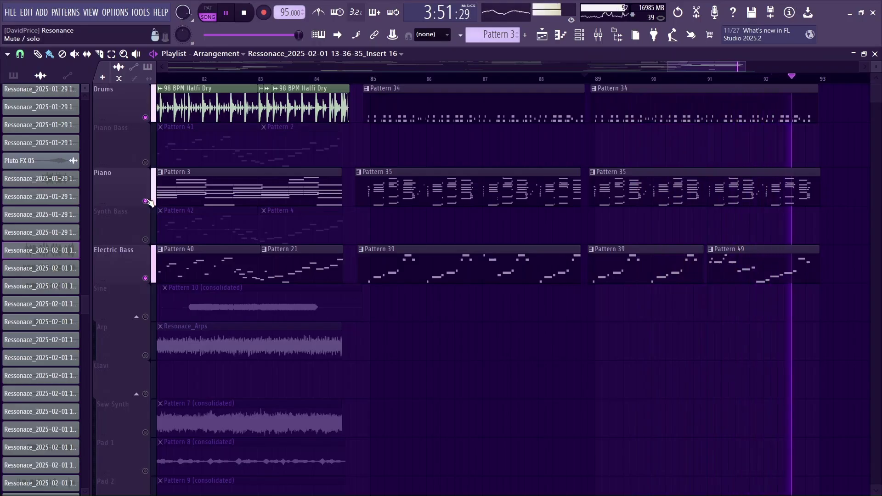
key(space)
Isolate the Guitar Mute Pick track containing Pattern 58
scroll(362, 227, down, 4)
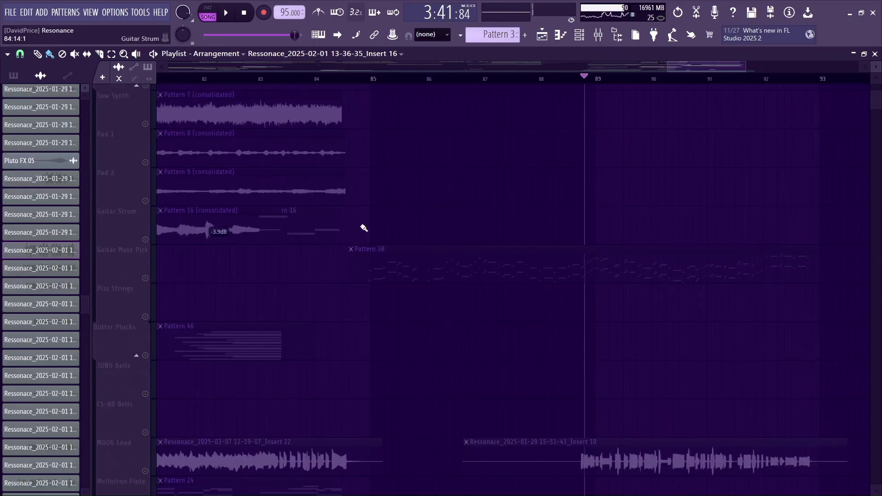
scroll(363, 228, down, 1)
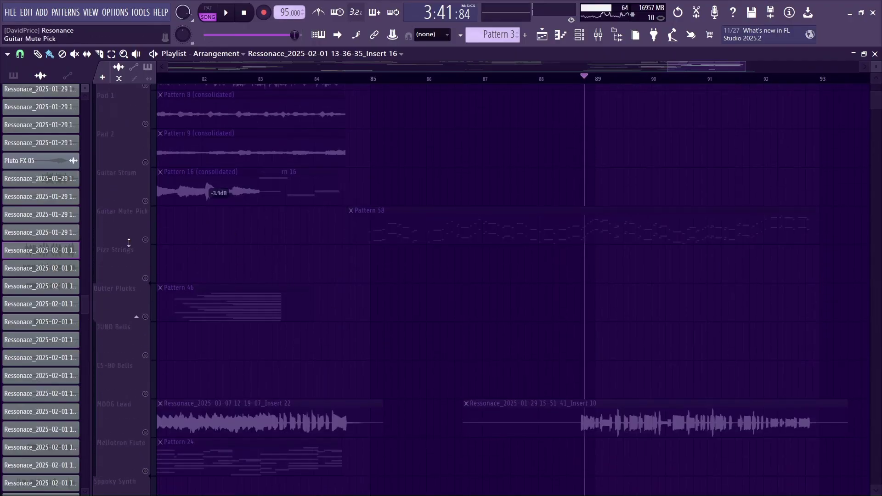
click(146, 240)
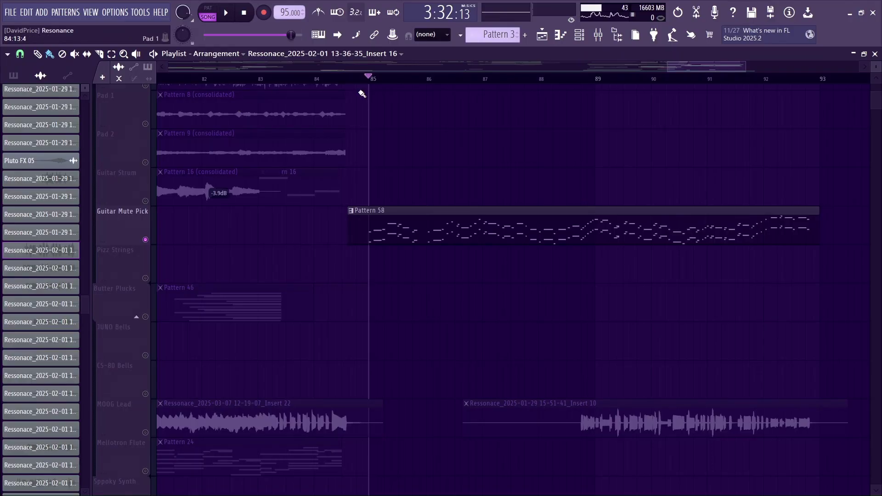
Play from about bar 85 while adding the Drums and Electric Bass tracks to the Guitar Mute Pick
scroll(388, 163, up, 5)
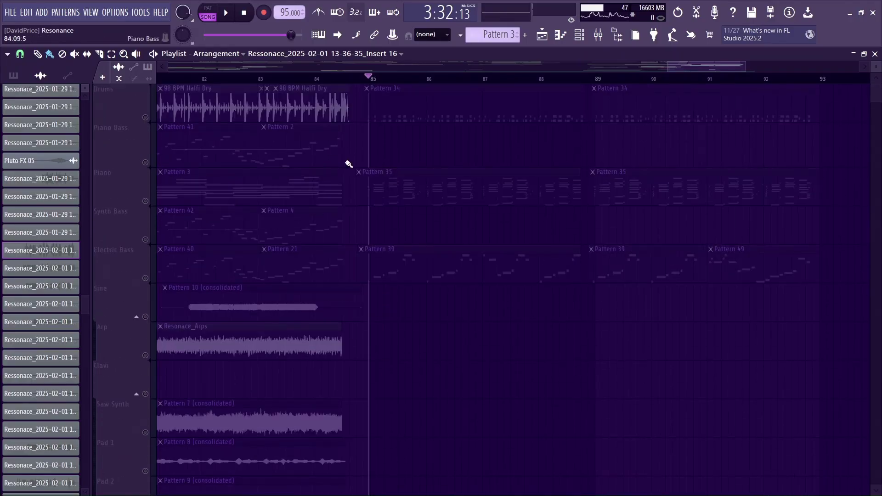
key(space)
click(145, 118)
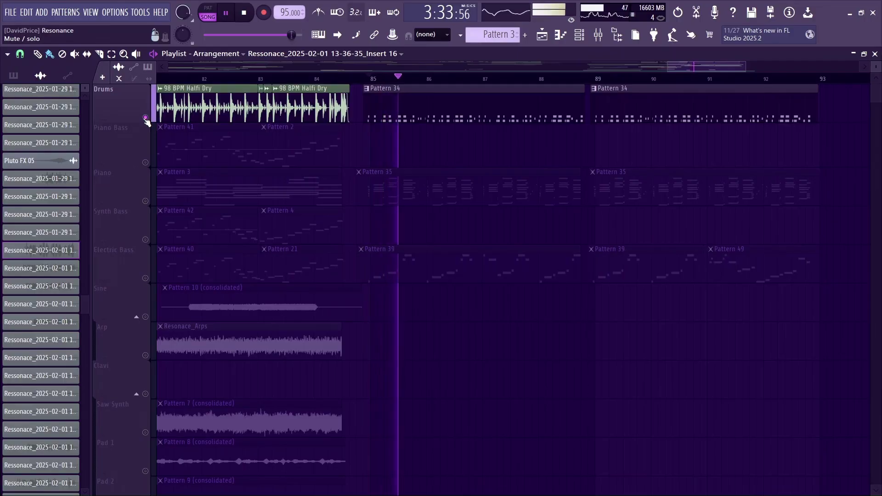
click(145, 278)
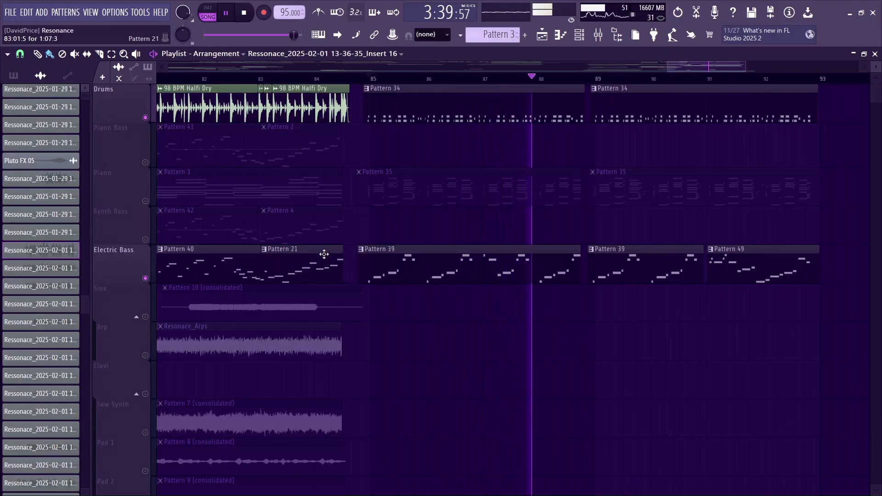
scroll(329, 240, down, 10)
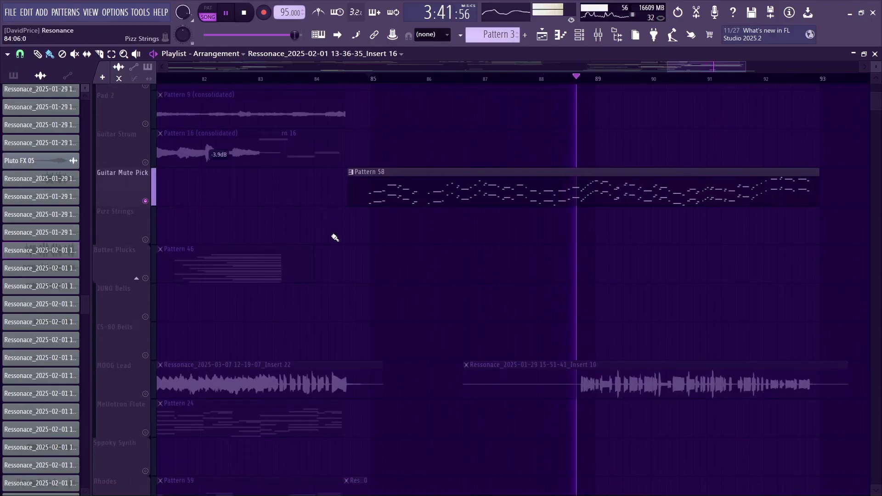
Add the MOOG Lead to the Guitar Mute Pick, Drums and Electric Bass, and play from just before bar 89
key(space)
scroll(533, 120, up, 3)
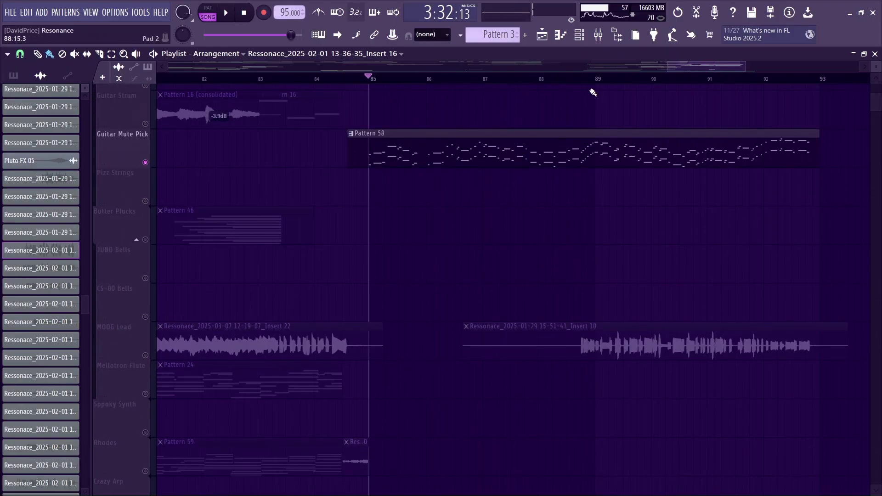
click(145, 355)
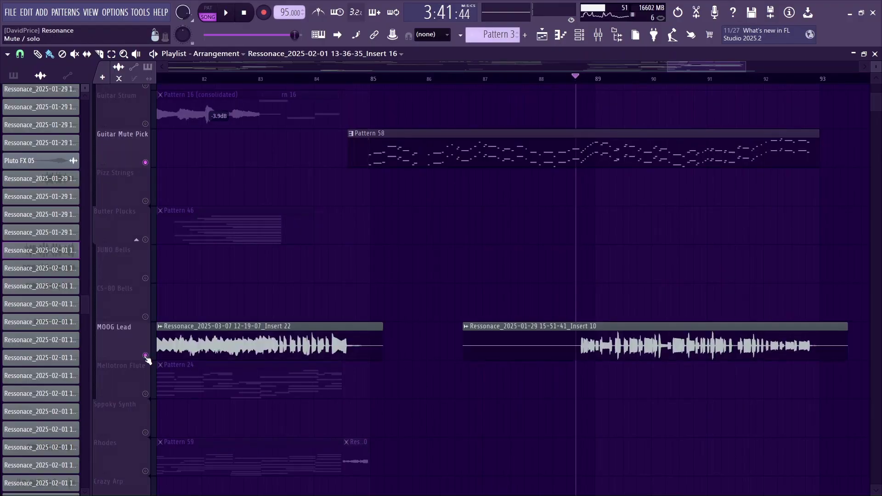
key(space)
key(space)
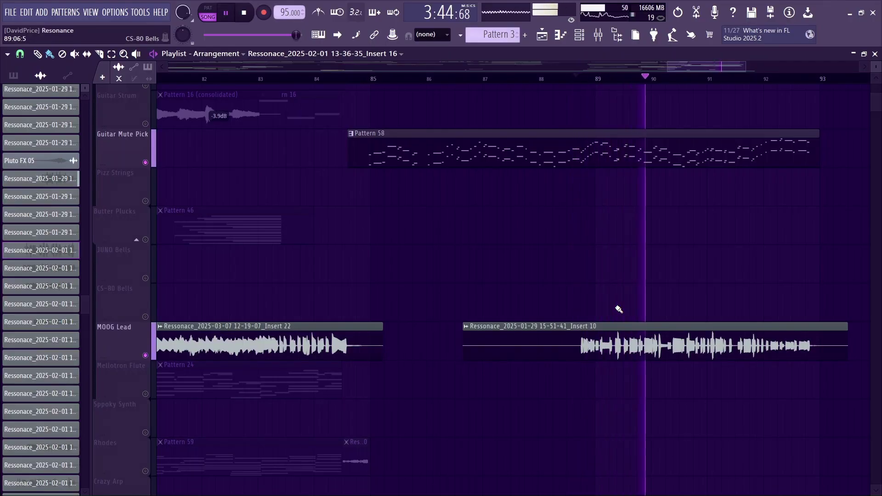
key(space)
scroll(616, 309, up, 10)
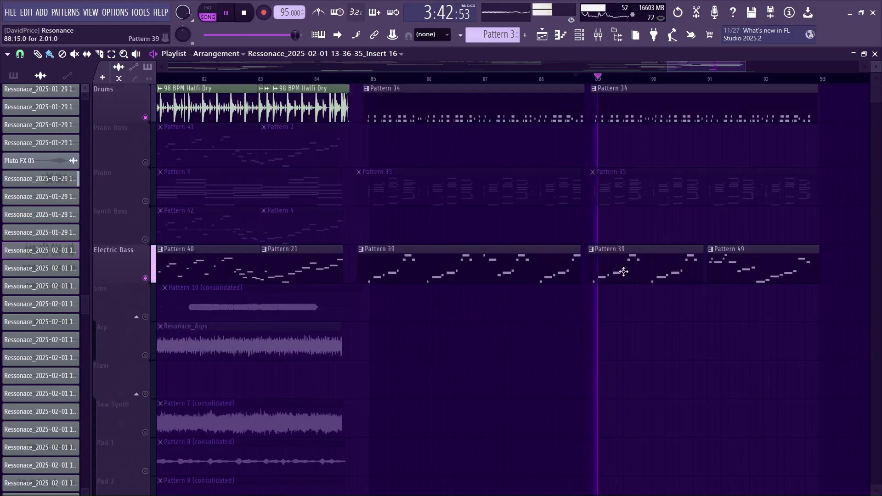
key(space)
Isolate Saw Synth 3 visually among its neighbours and unmute it, the B3 Organ, Saw Synth 2, Cheap Trumpet and Cat Synth during playback near bar 89
scroll(358, 366, down, 10)
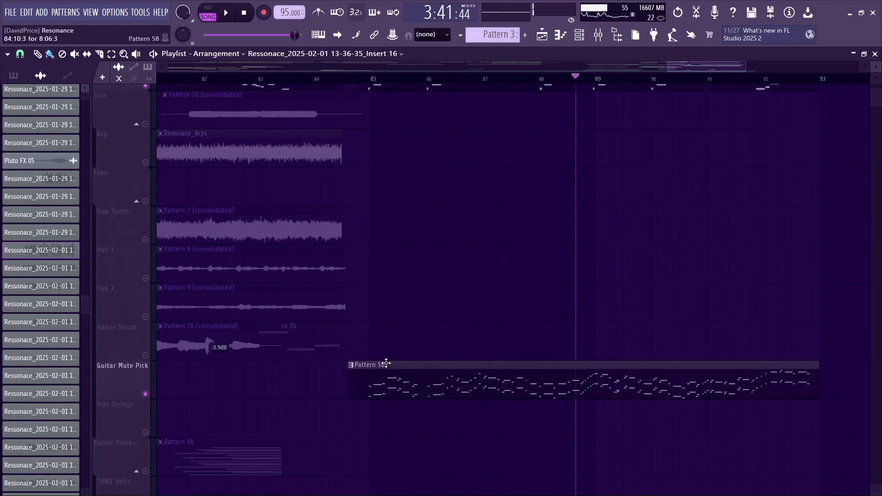
click(146, 316)
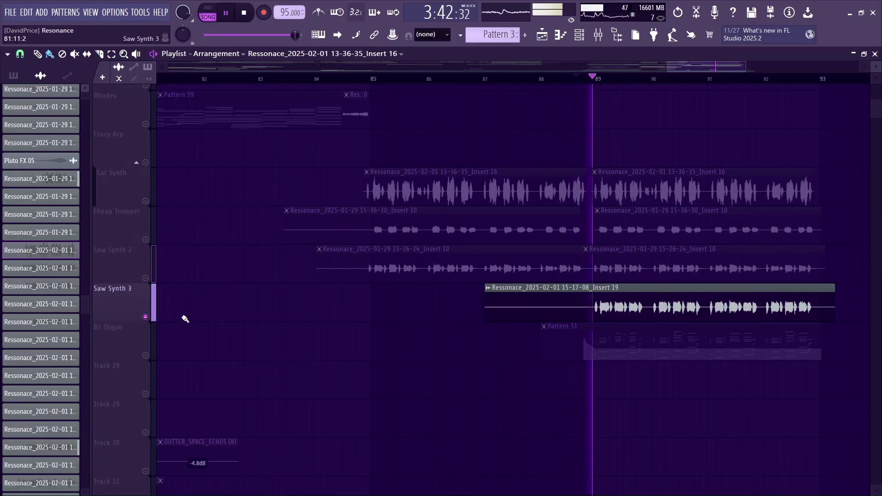
key(space)
click(145, 355)
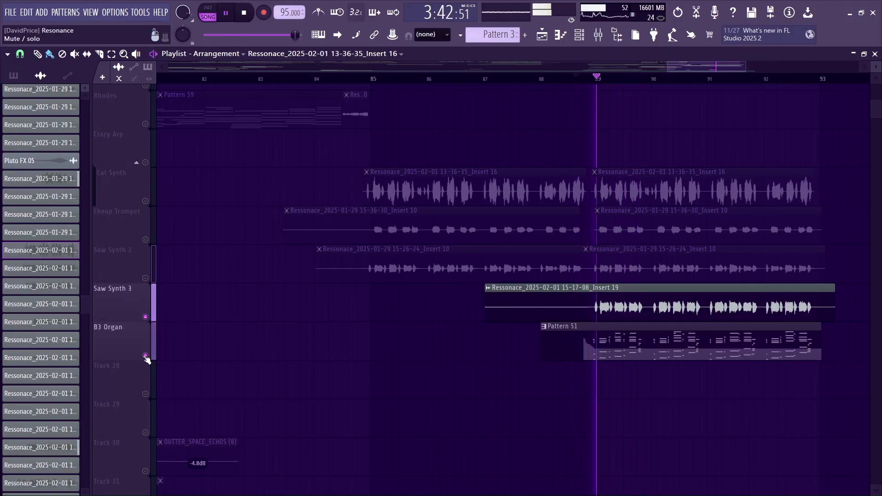
drag(142, 289, 152, 202)
scroll(225, 335, up, 10)
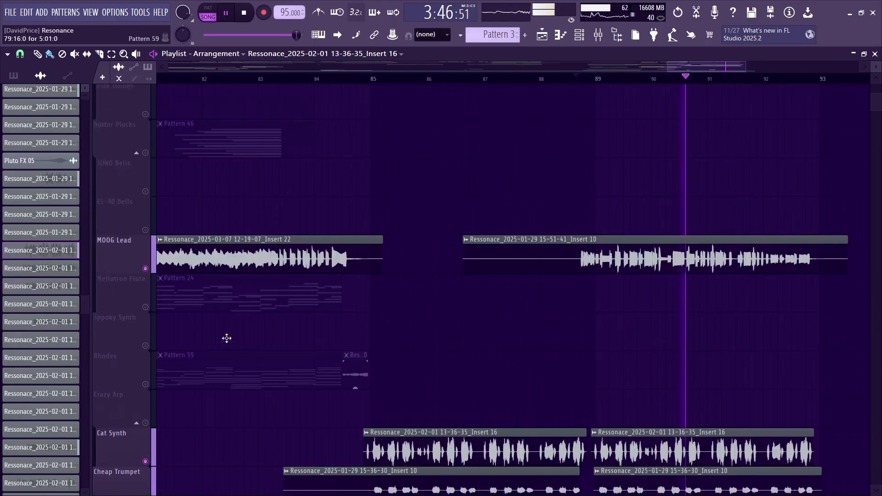
Bring the Piano briefly into the playing mix, mute it again and stop playback
scroll(224, 331, up, 3)
click(146, 201)
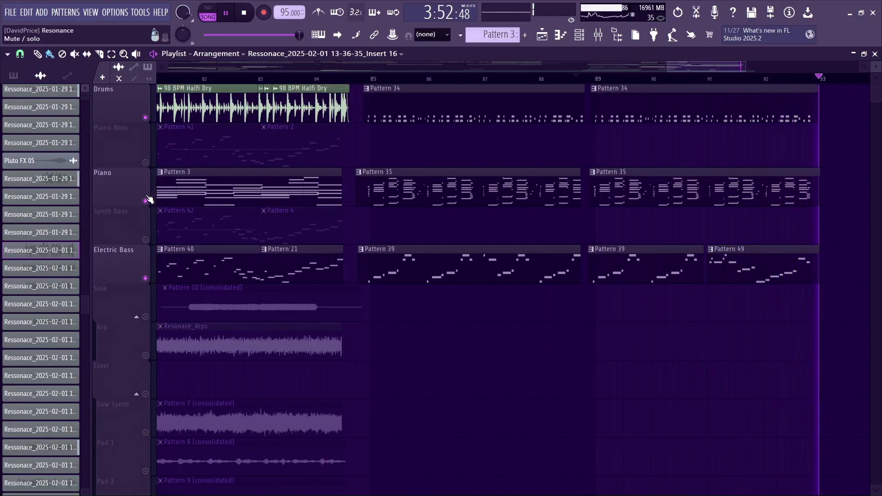
click(146, 200)
scroll(309, 315, down, 3)
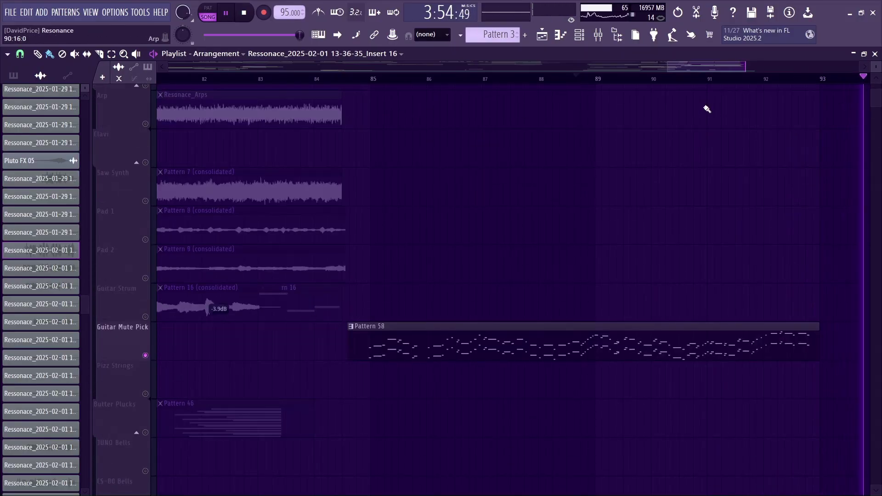
key(space)
Play the section from just before bar 85 with the Piano added to the other active layers
drag(669, 68, 611, 68)
scroll(574, 116, up, 3)
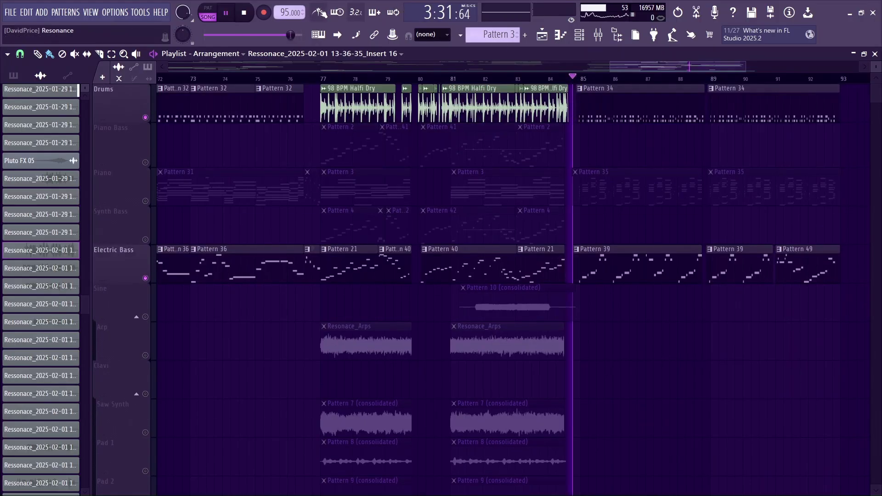
click(145, 200)
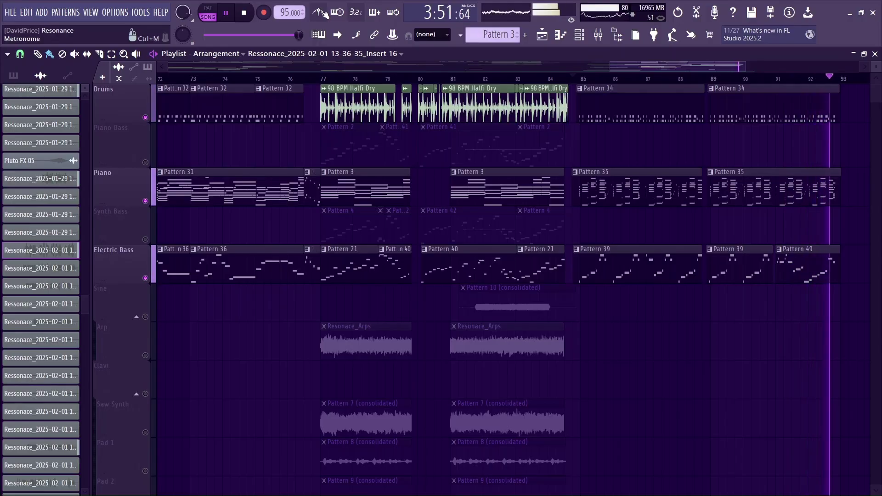
key(space)
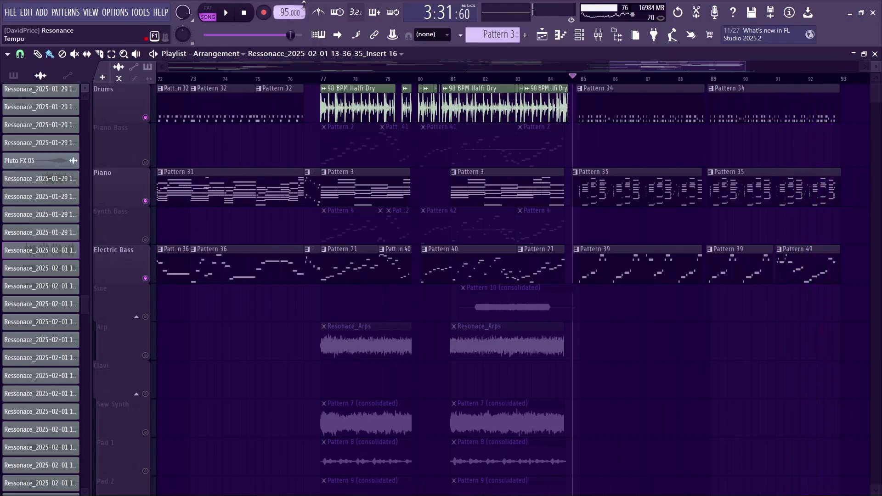
Play from about bar 84 and unmute all tracks in the arrangement
drag(619, 63, 412, 77)
scroll(337, 89, down, 10)
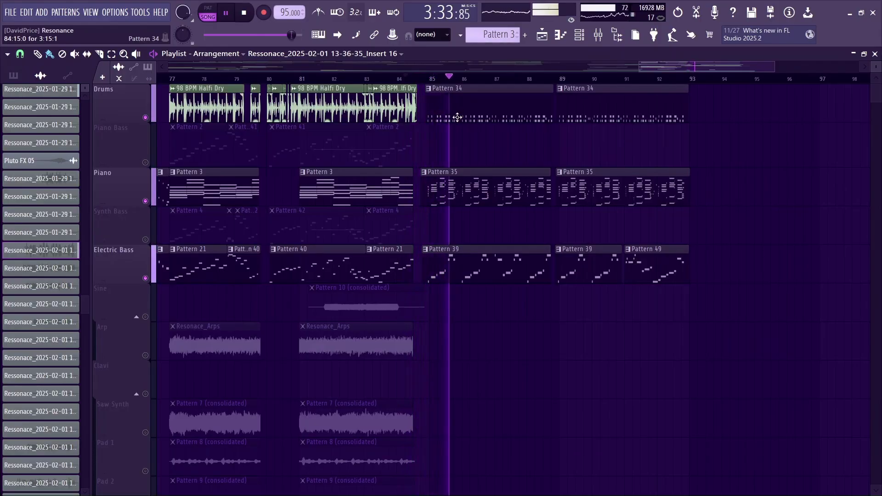
scroll(414, 236, down, 3)
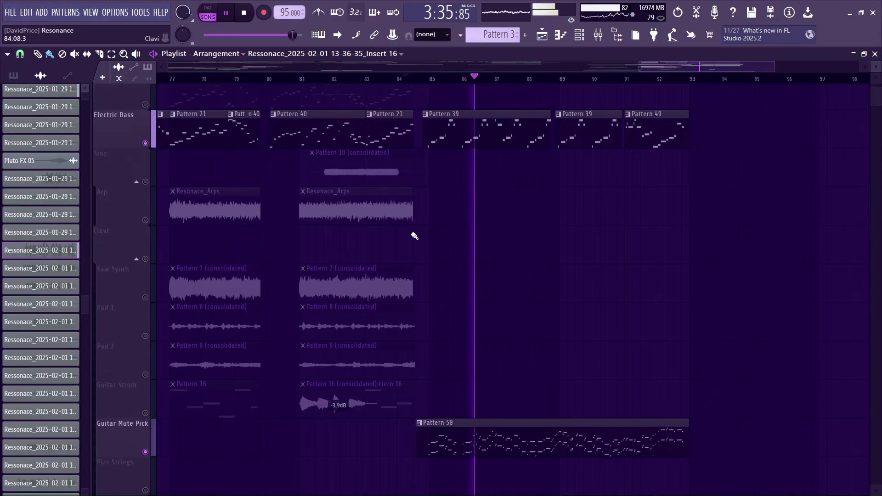
scroll(395, 236, down, 15)
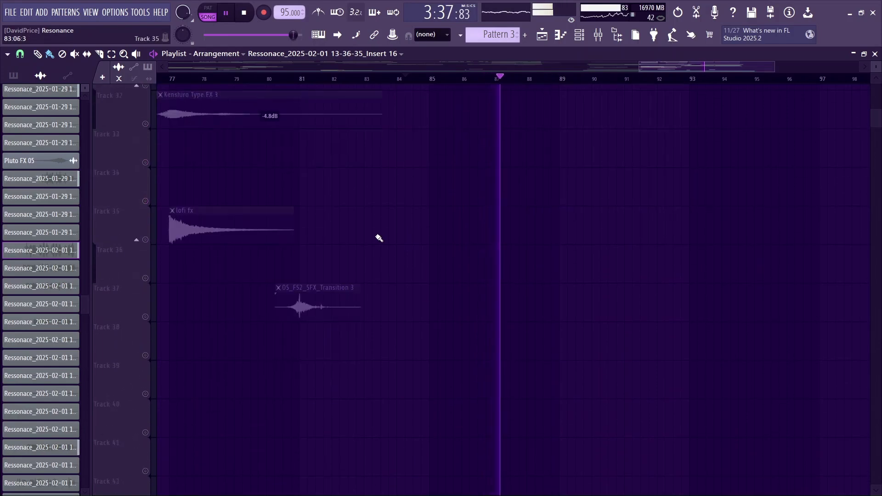
scroll(379, 238, down, 10)
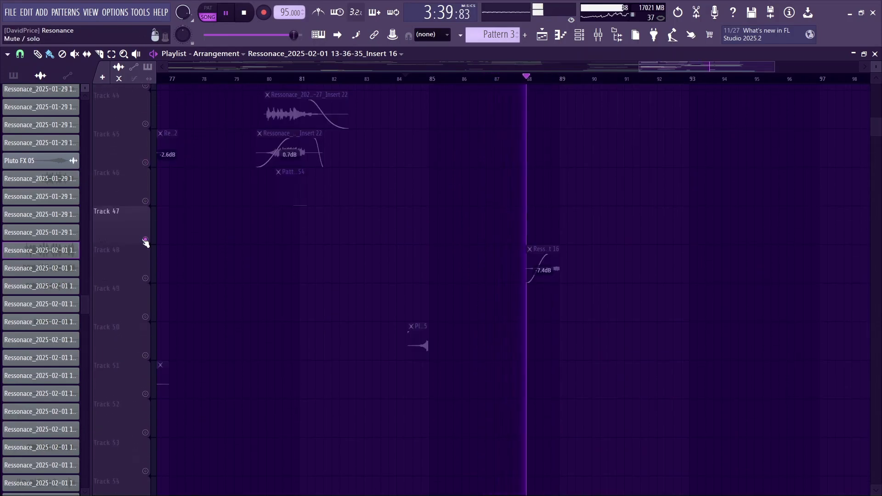
scroll(427, 231, up, 20)
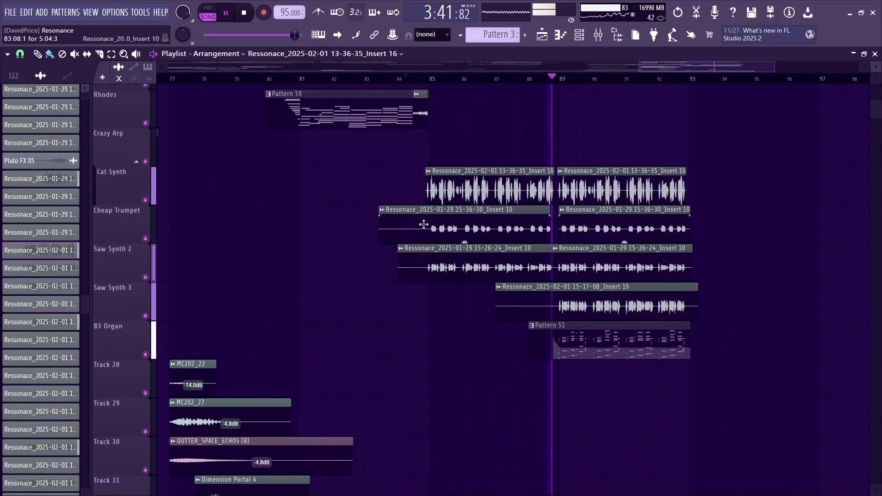
scroll(424, 224, up, 6)
scroll(421, 222, up, 4)
key(space)
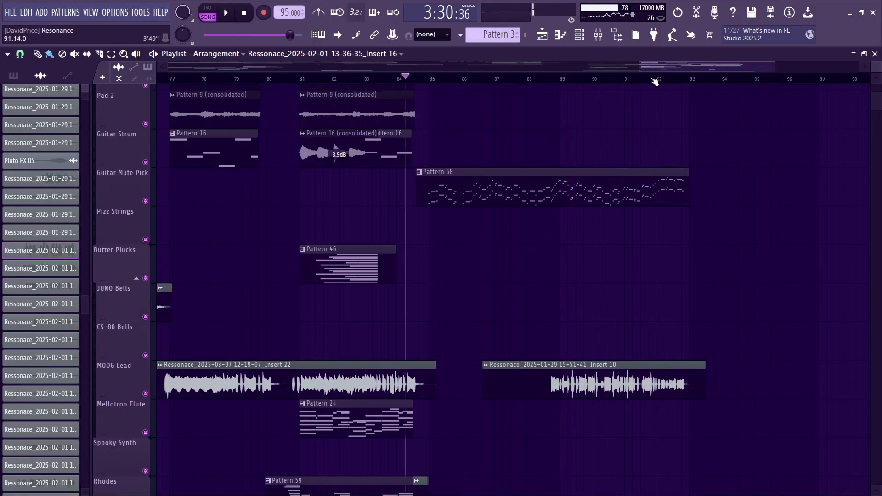
Solo Track 34 with the Don't Sleep Synth Violin Plucks clip and play the arrangement from bar 1
drag(707, 66, 315, 109)
scroll(291, 242, down, 16)
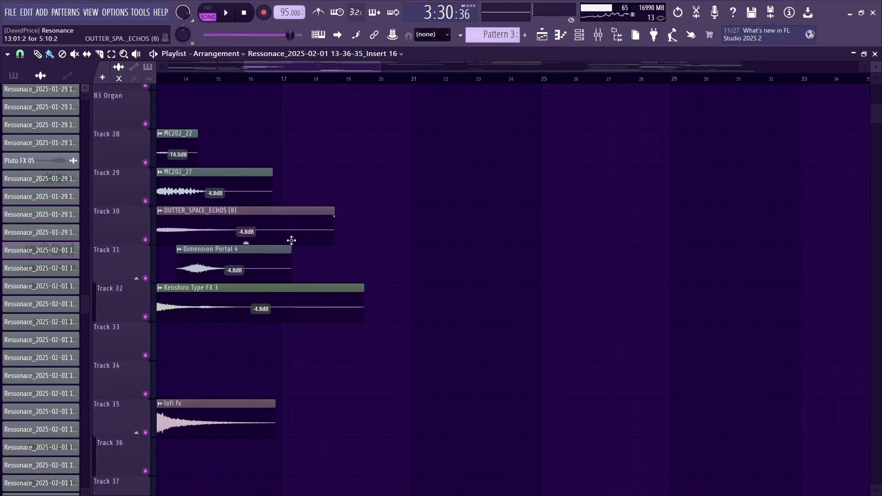
drag(340, 67, 230, 81)
scroll(221, 82, down, 6)
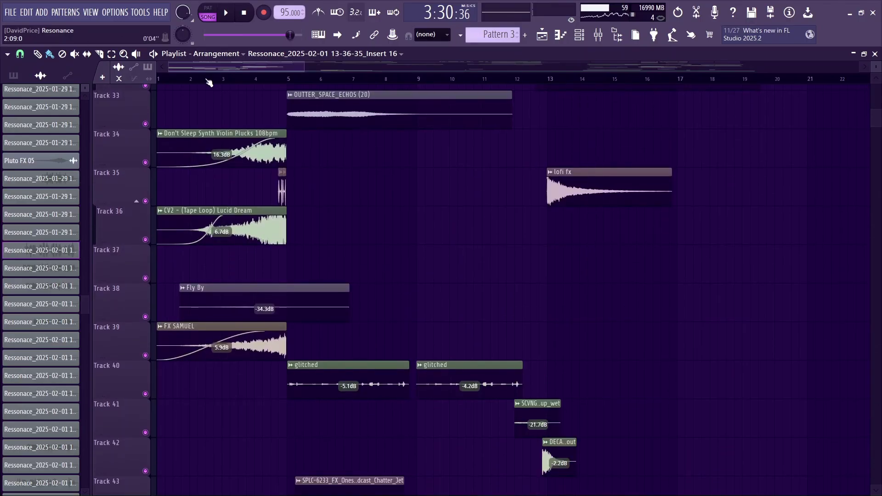
right_click(145, 161)
key(space)
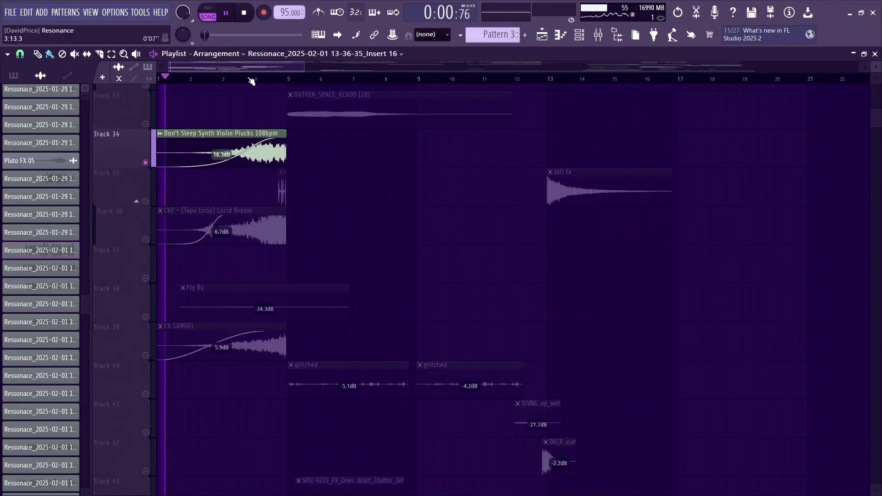
Layer in Track 36 with the Lucid Dream tape loop and Track 39 with FX SAMUEL while the intro plays
click(145, 239)
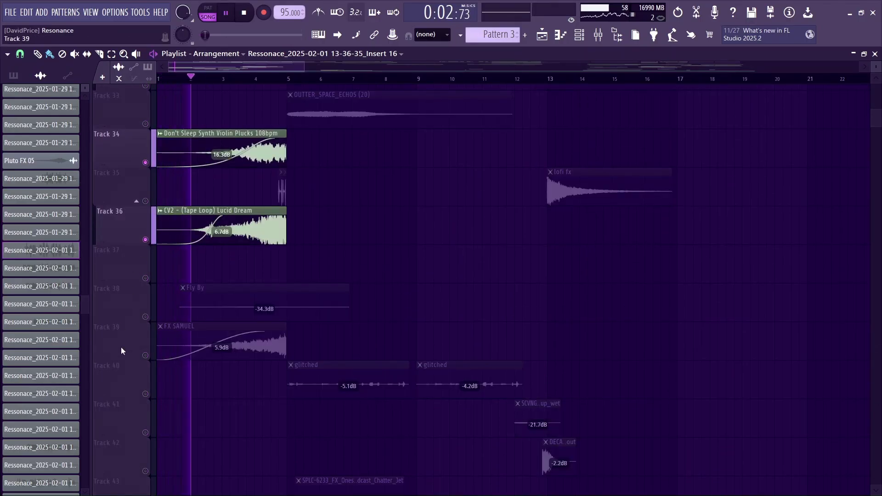
click(146, 355)
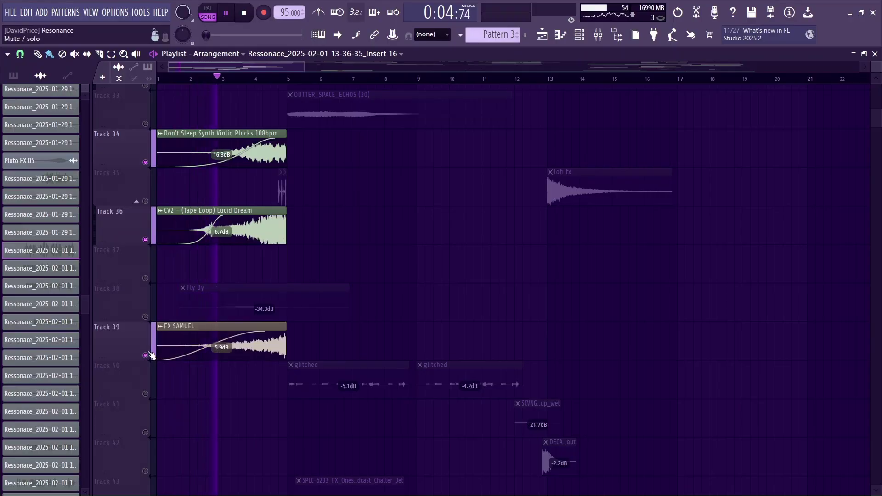
key(space)
Enable the Master volume automation on Track 56 and the Efx MOTIONS mix level automation on Track 55, and replay from bar 1
scroll(196, 320, down, 10)
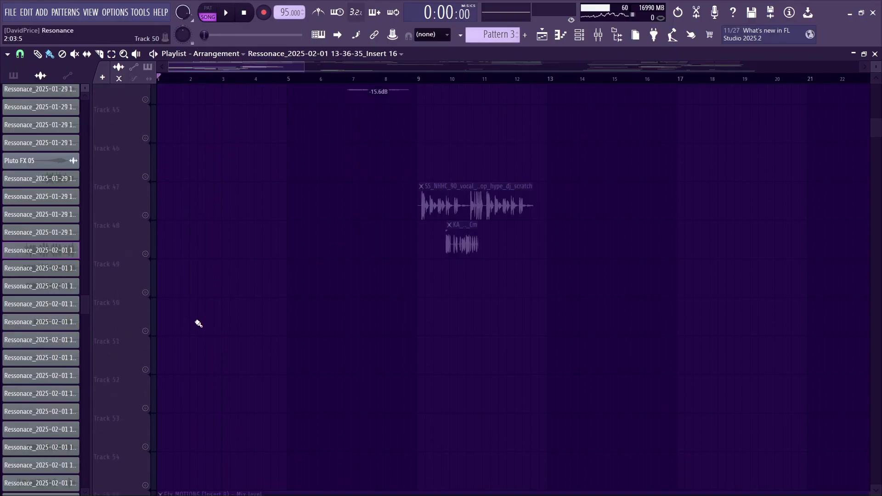
click(146, 240)
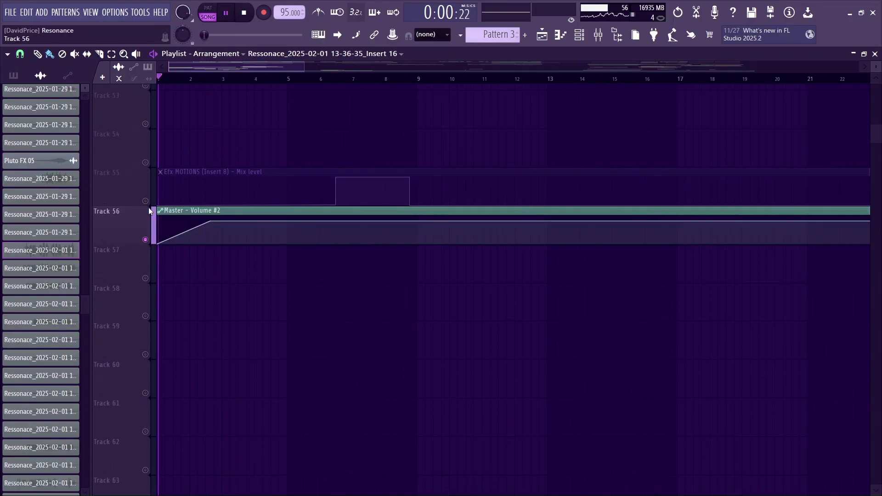
click(145, 201)
key(space)
Add Track 35 to the intro layers and inspect the sample settings of its For The Record Rub clip
scroll(201, 250, up, 7)
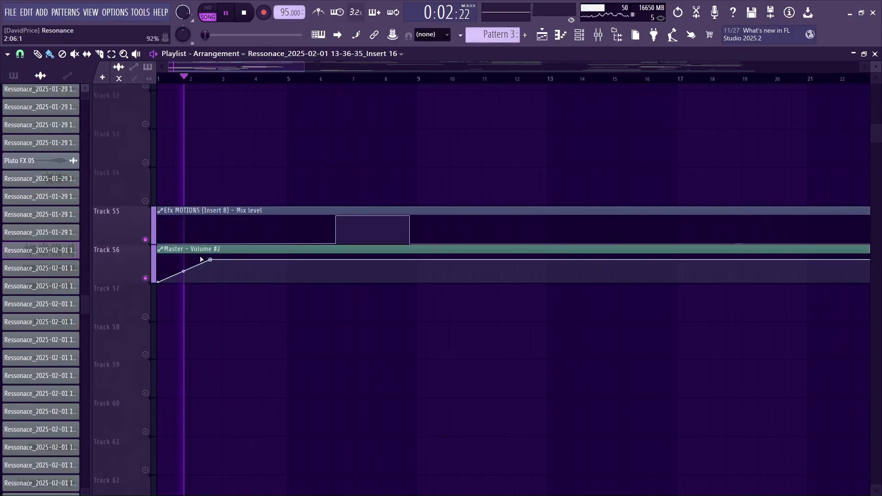
scroll(202, 258, up, 5)
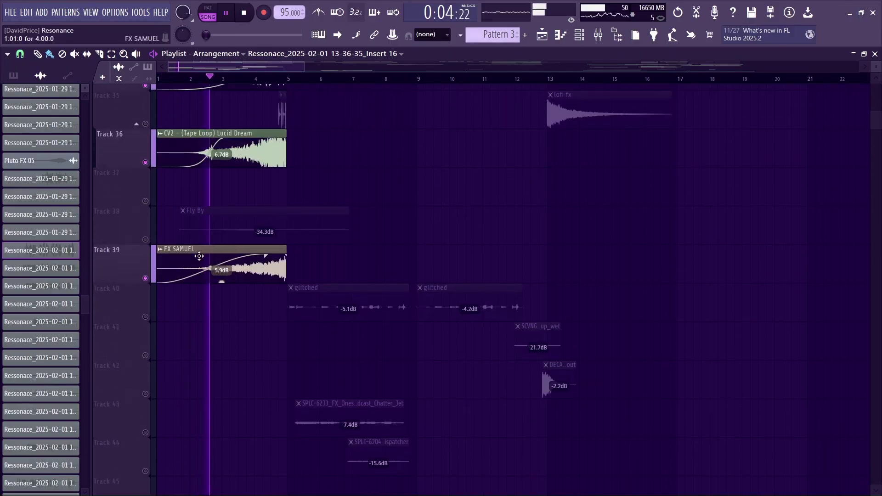
click(146, 279)
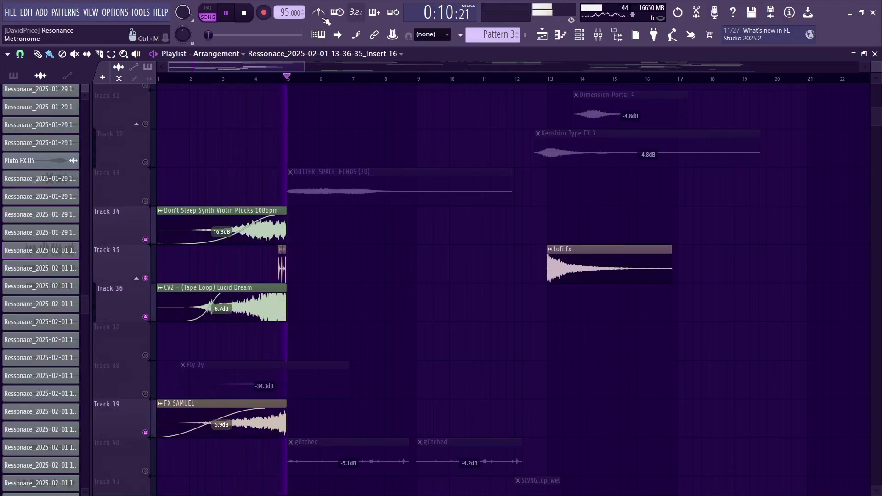
key(space)
double_click(280, 273)
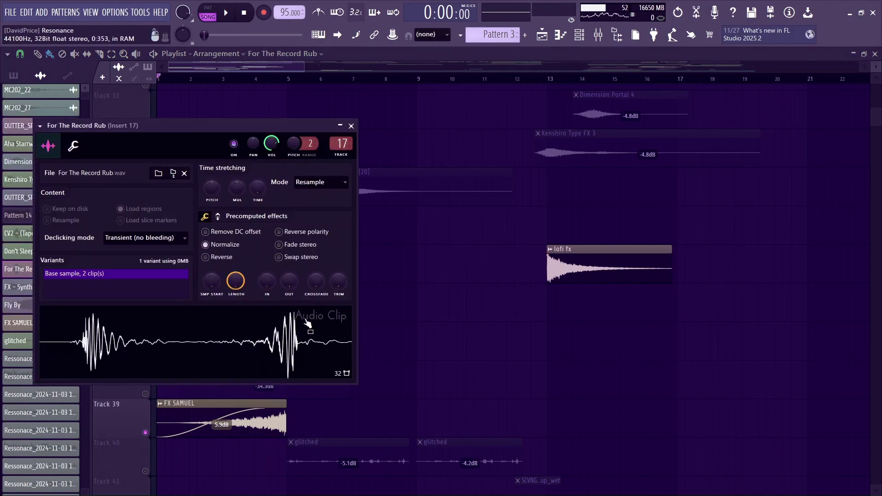
click(351, 125)
Unmute the Drums track and play from just before bar 5
scroll(276, 134, up, 4)
scroll(156, 137, up, 4)
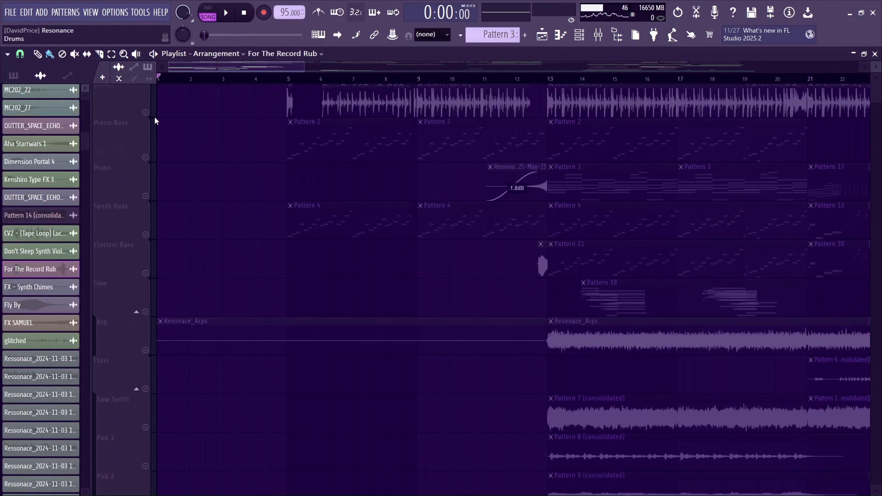
key(space)
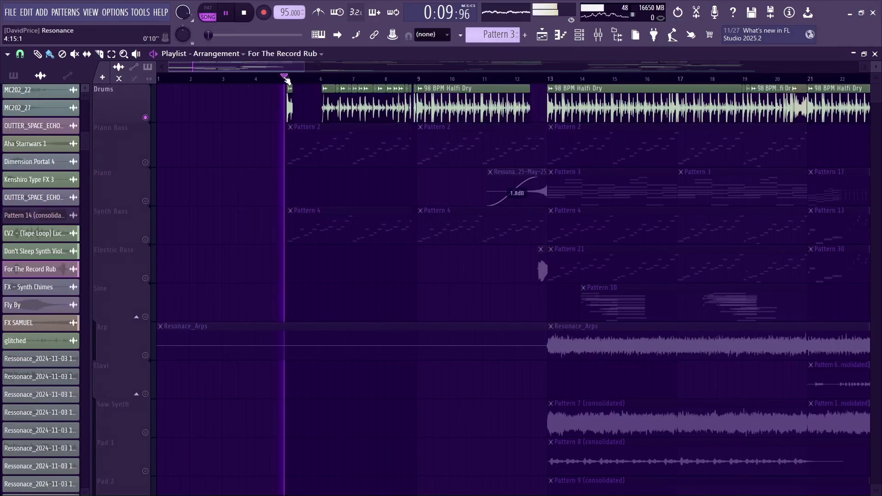
key(space)
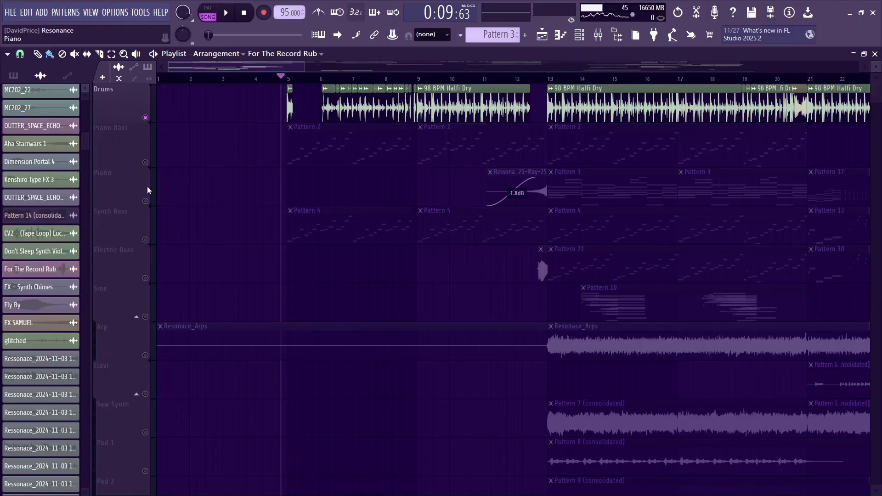
Add the Piano Bass and Synth Bass to the Drums and play again from just before bar 5
click(145, 162)
click(144, 239)
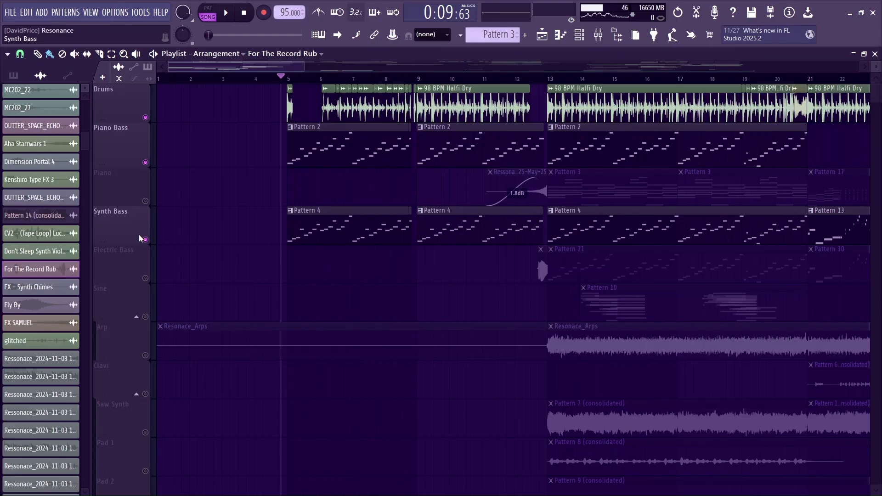
key(space)
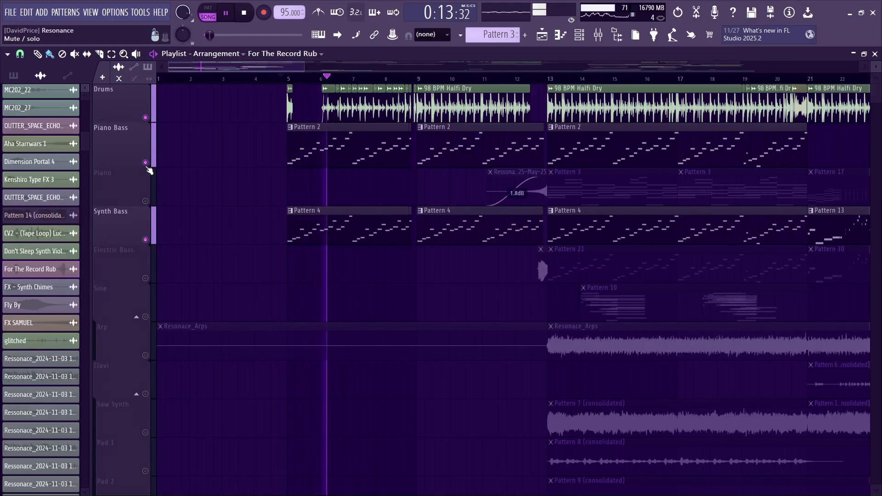
Stop playback and unmute Track 43's radio chatter, Track 44's police dispatcher and Track 40's glitched clips
scroll(326, 276, down, 15)
key(space)
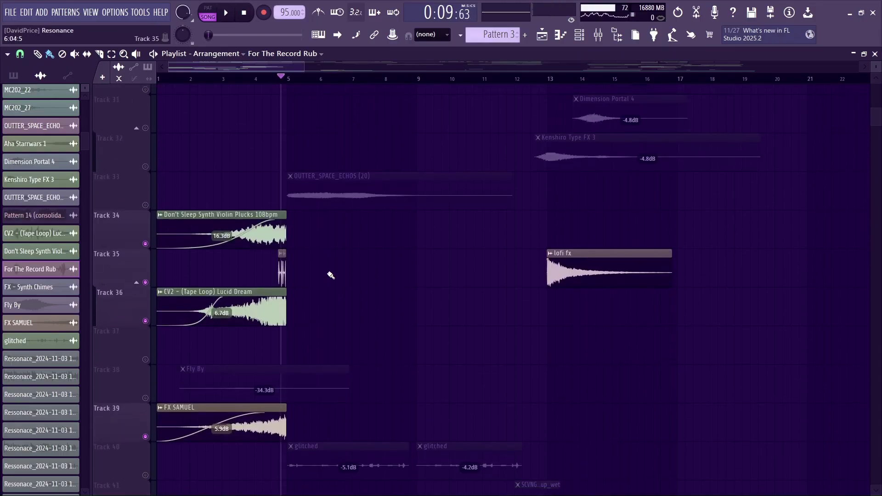
scroll(324, 270, down, 4)
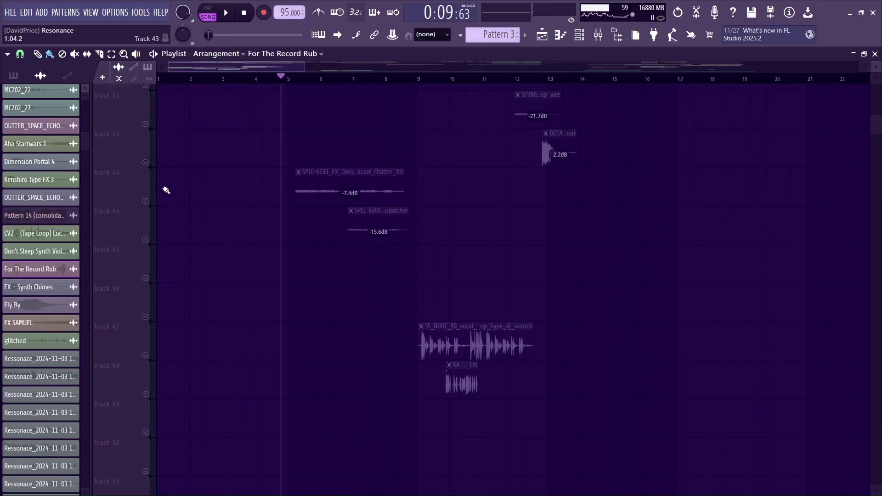
scroll(146, 241, up, 5)
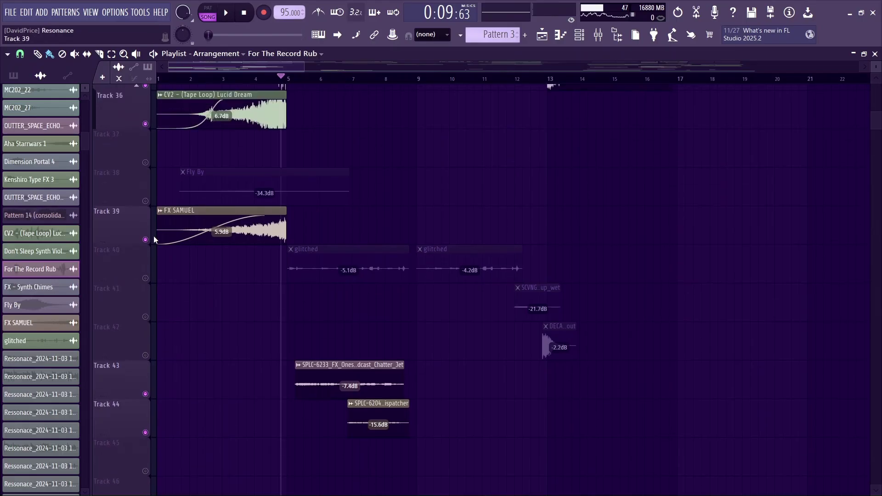
click(145, 277)
scroll(154, 261, up, 4)
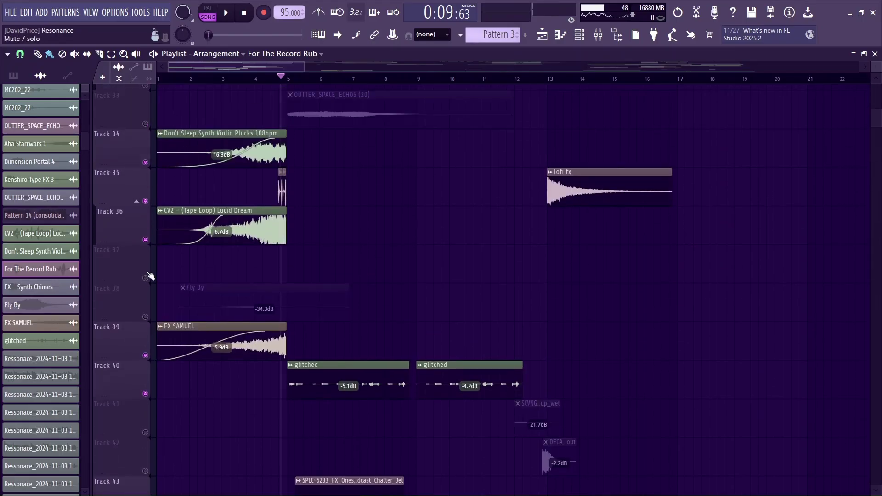
Unmute Track 33 with the OUTTER_SPACE_ECHOS (20) clip and play from just before bar 5
scroll(138, 264, up, 3)
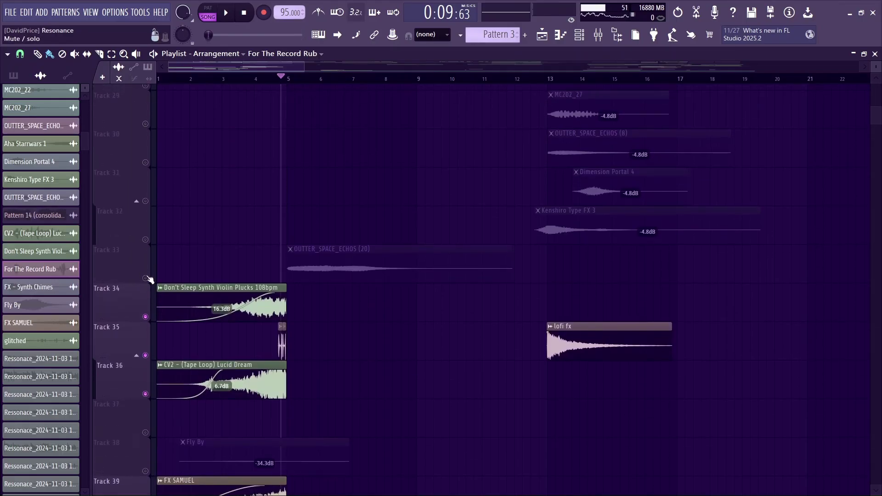
click(145, 277)
key(space)
scroll(149, 277, up, 3)
scroll(147, 275, down, 12)
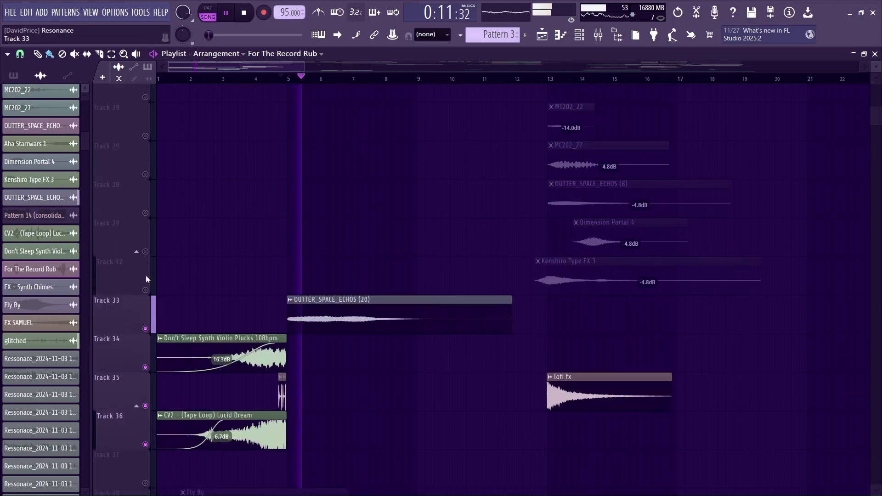
key(space)
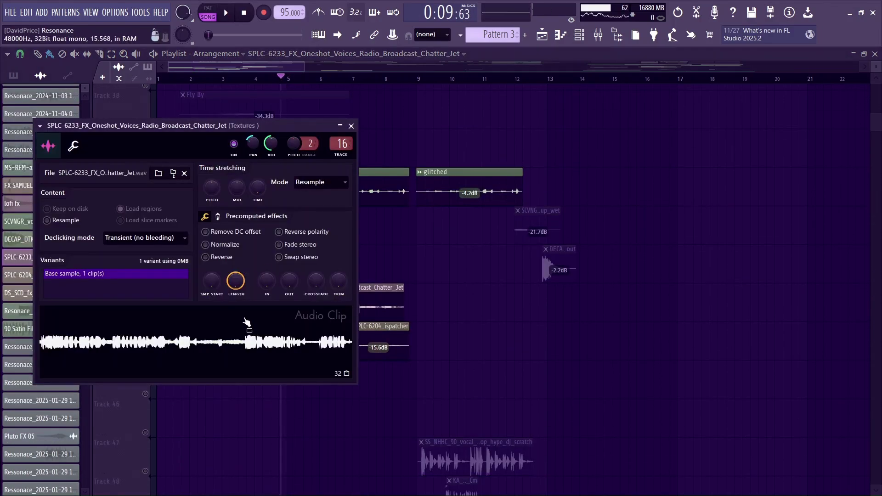
Preview the SPLC-6233 radio chatter sample in its settings, close them and briefly replay from just before bar 5
click(248, 333)
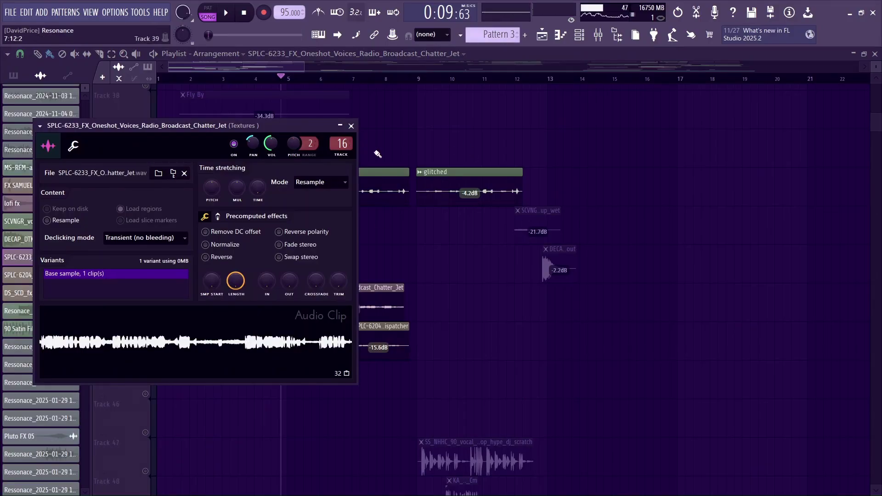
click(351, 126)
key(space)
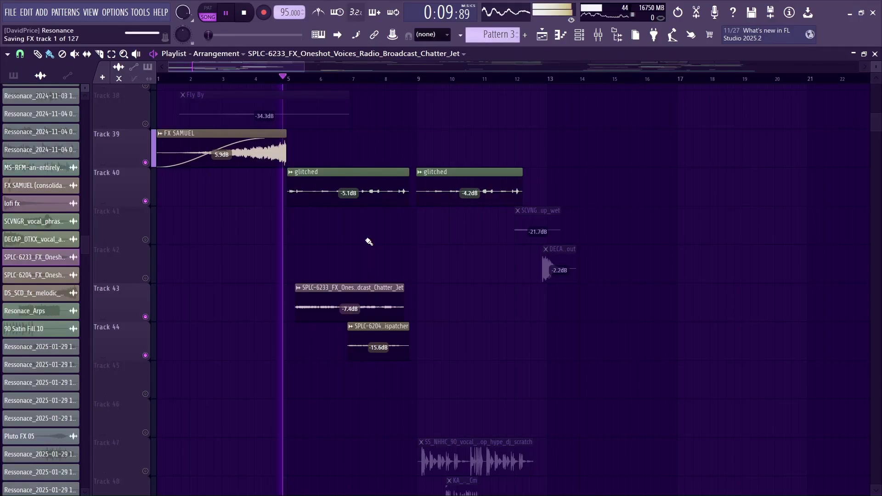
key(space)
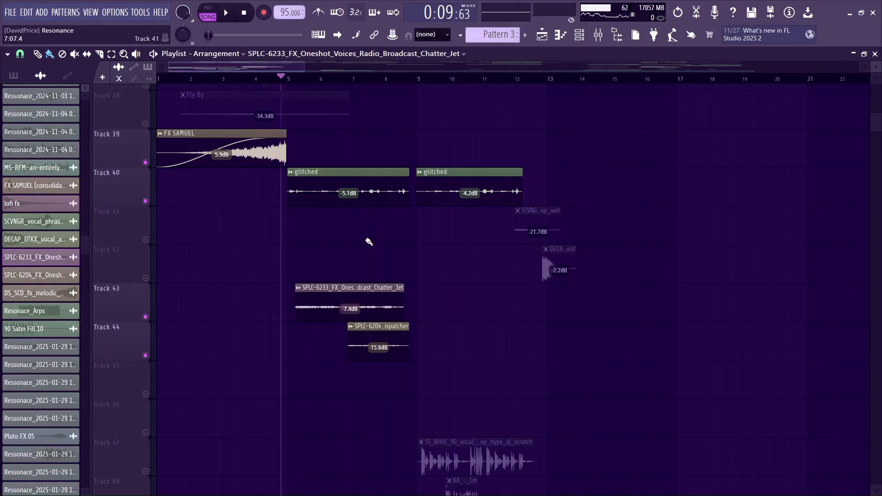
Zoom in on bars 4 to 12 and briefly replay the effects layers on Tracks 34 to 44
drag(304, 66, 213, 67)
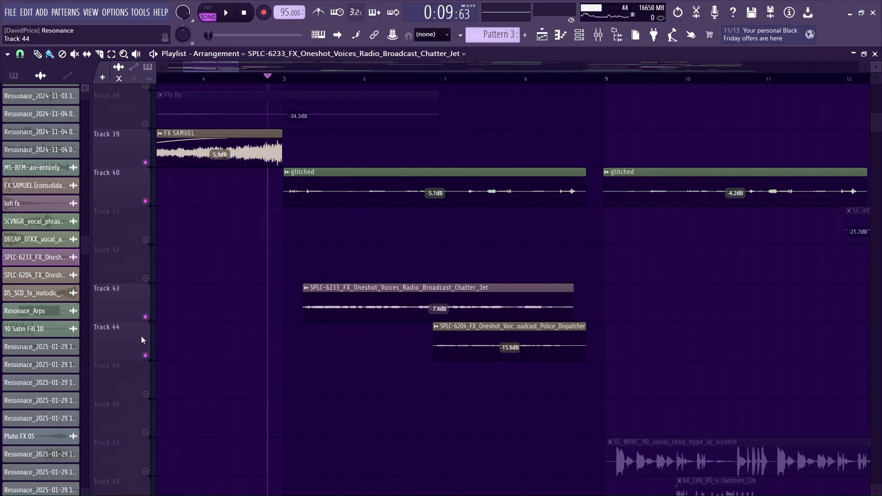
key(space)
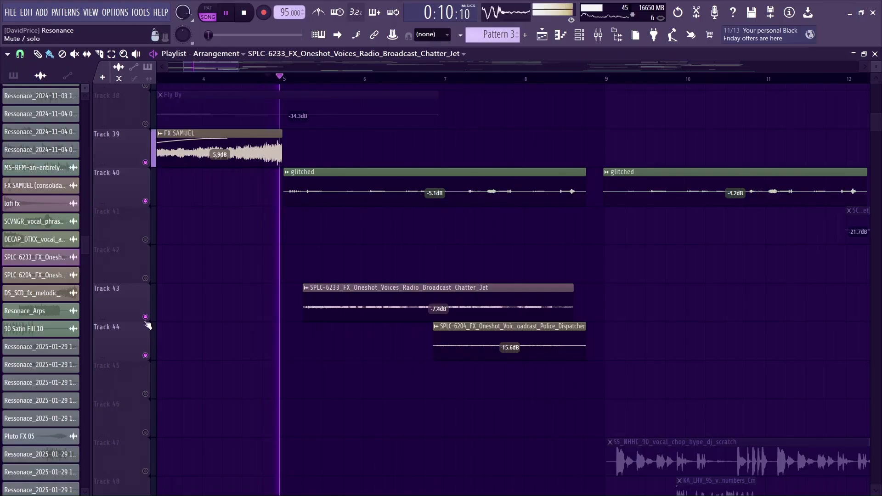
key(space)
scroll(517, 307, up, 6)
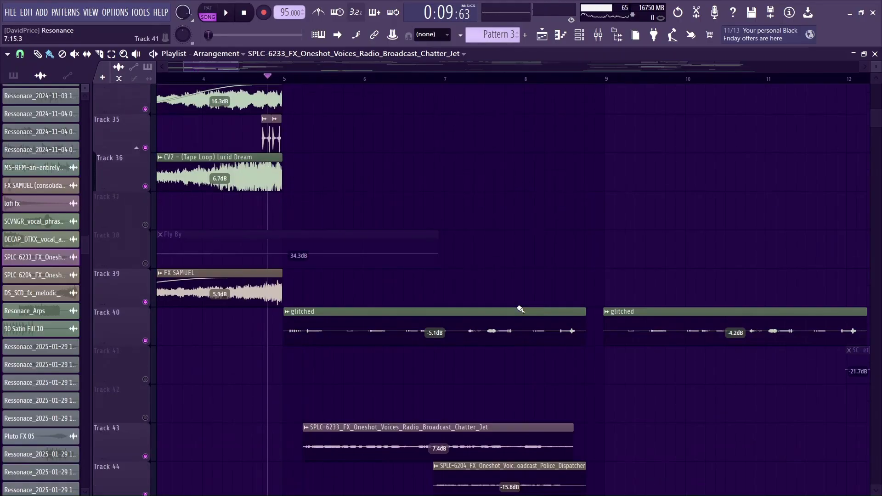
scroll(224, 76, down, 6)
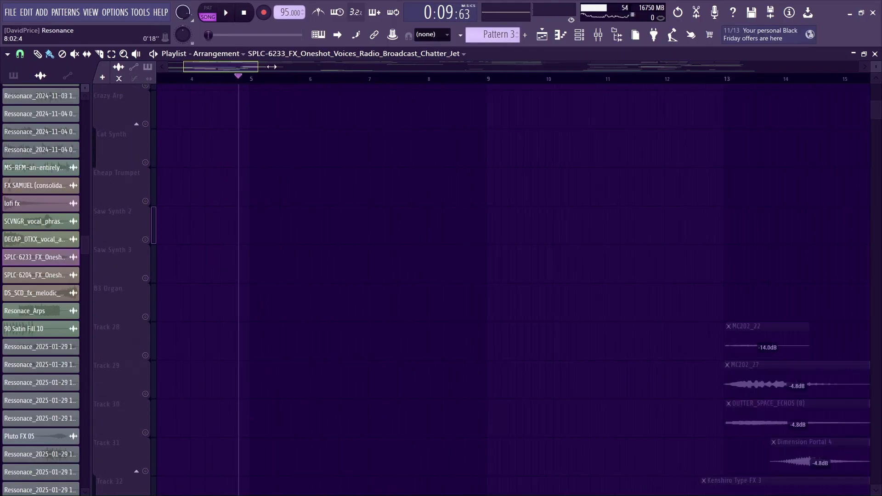
Unmute Tracks 28 through 32 and play the layered section from just before bar 9
scroll(169, 256, down, 5)
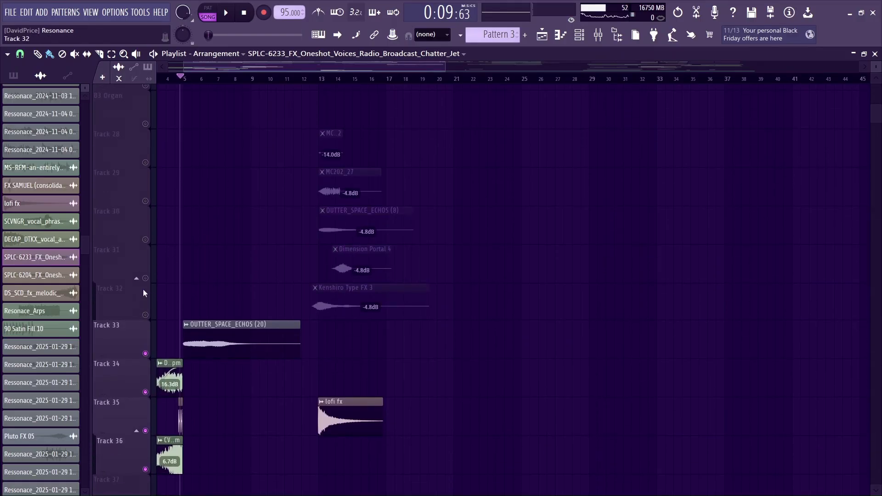
drag(145, 316, 144, 208)
click(145, 200)
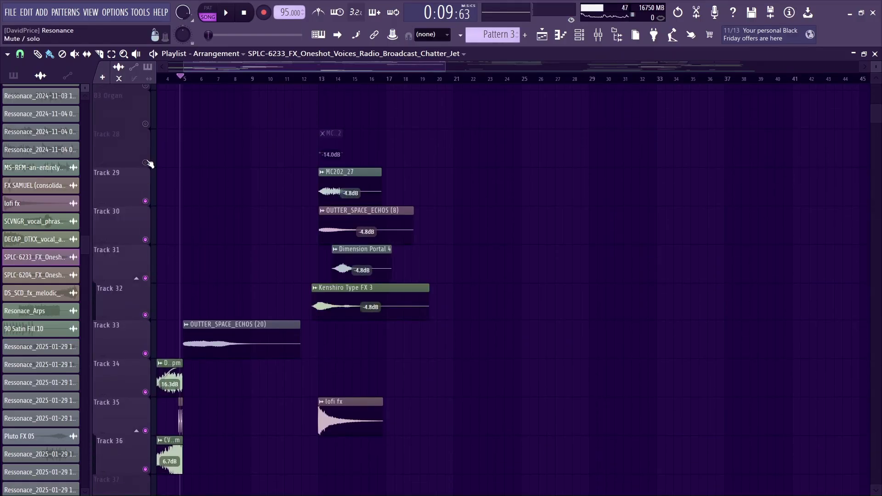
click(146, 162)
key(space)
click(241, 78)
Try adding the vocal scratch clips on Tracks 47 and 48 during playback, stop, and mute both tracks again
scroll(225, 332, down, 1)
scroll(224, 335, down, 15)
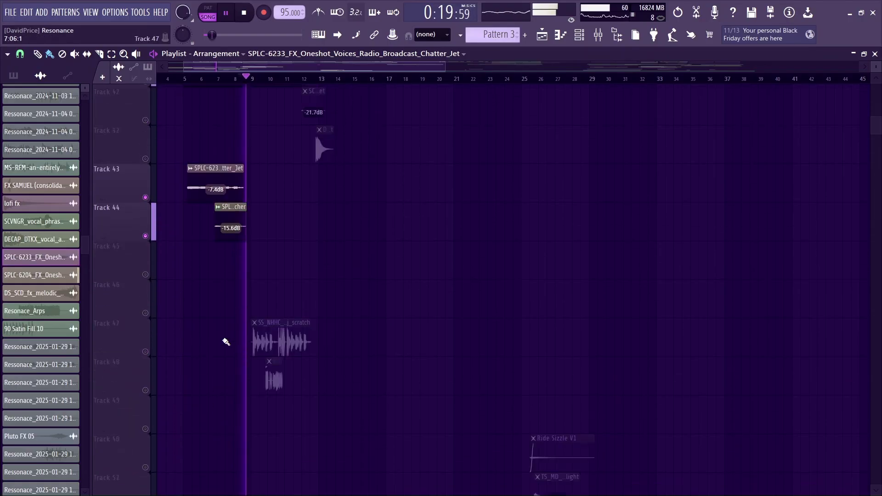
click(147, 238)
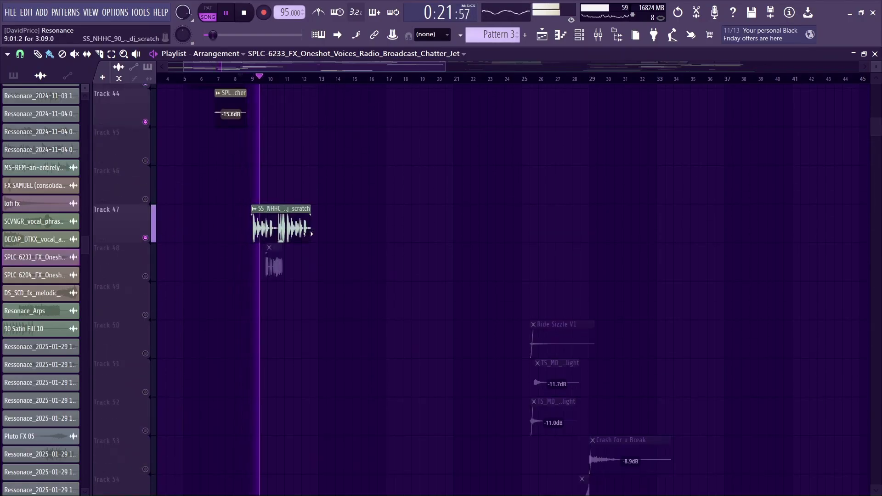
click(146, 276)
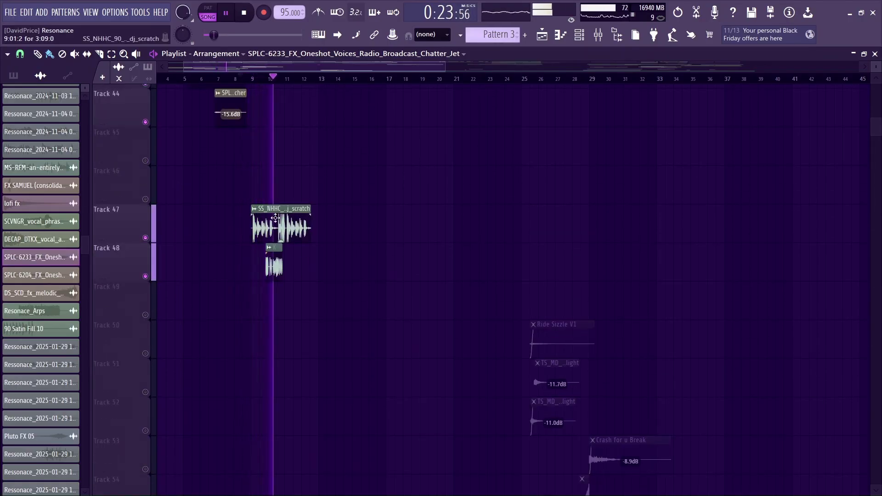
key(space)
click(146, 238)
click(145, 276)
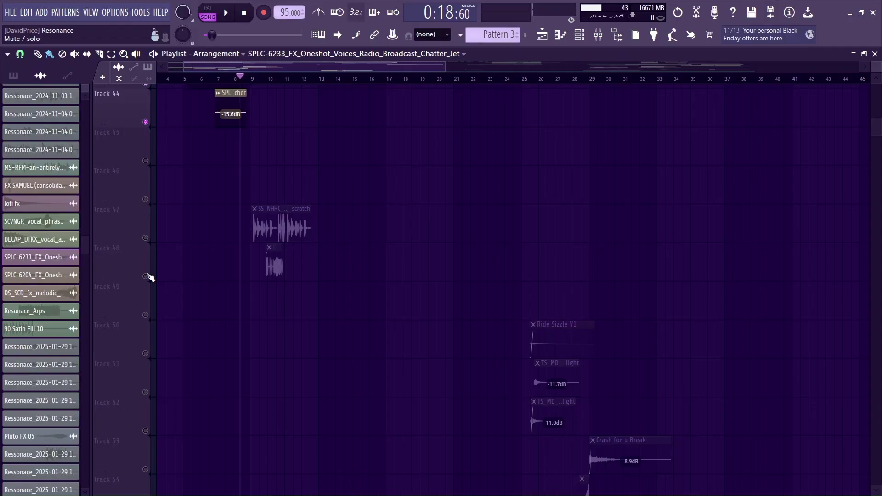
Unmute Tracks 48 and 47 and play their vocal scratches from just before bar 9, zoomed to bars 7–11
click(146, 276)
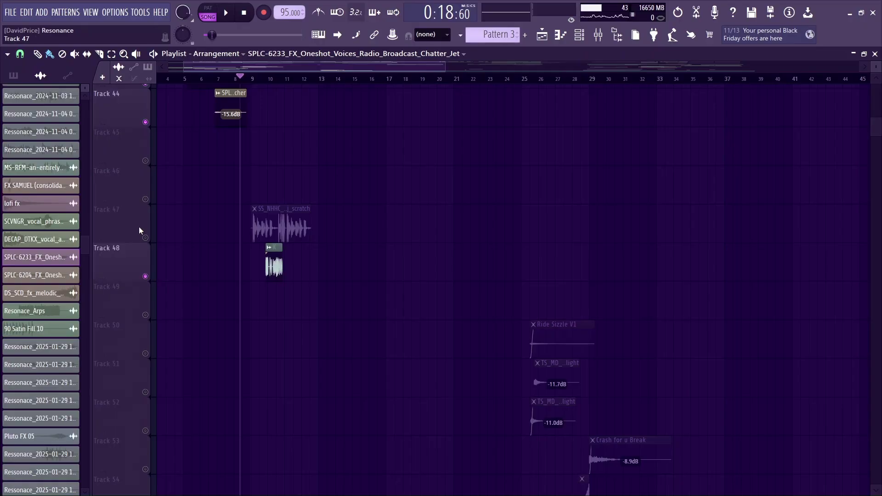
click(146, 237)
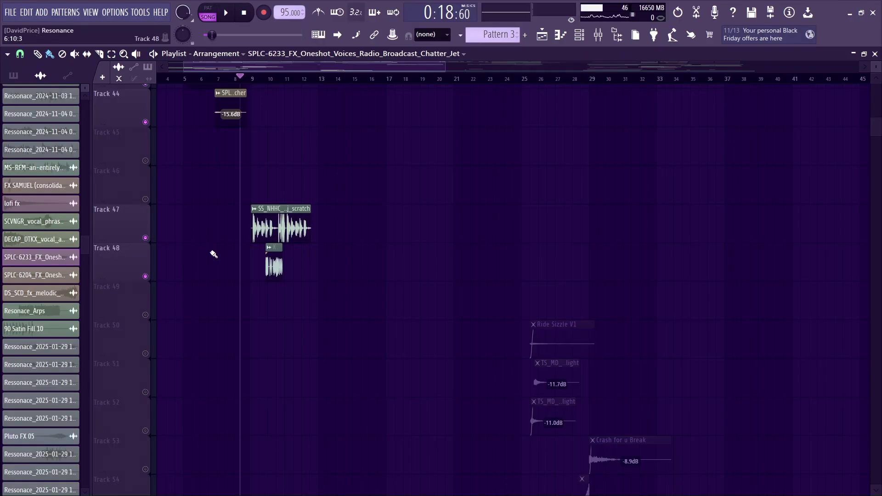
drag(445, 67, 293, 67)
drag(291, 105, 233, 80)
key(space)
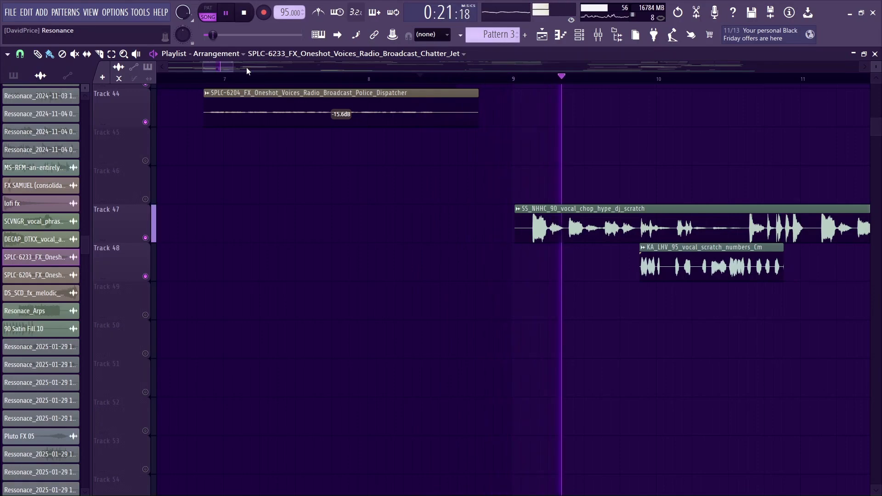
Review the active layers during playback, from the automation on Tracks 55 and 56 up to the Drums
drag(233, 68, 346, 234)
scroll(342, 234, down, 4)
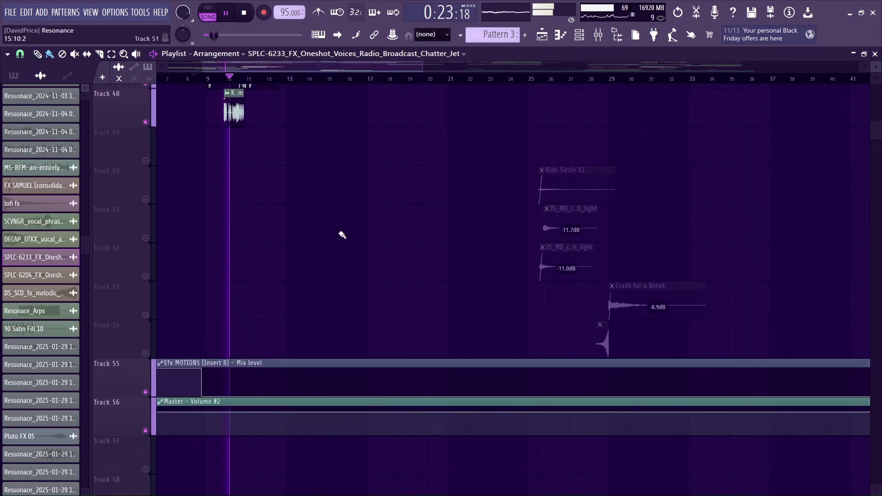
scroll(343, 235, up, 6)
scroll(342, 235, up, 6)
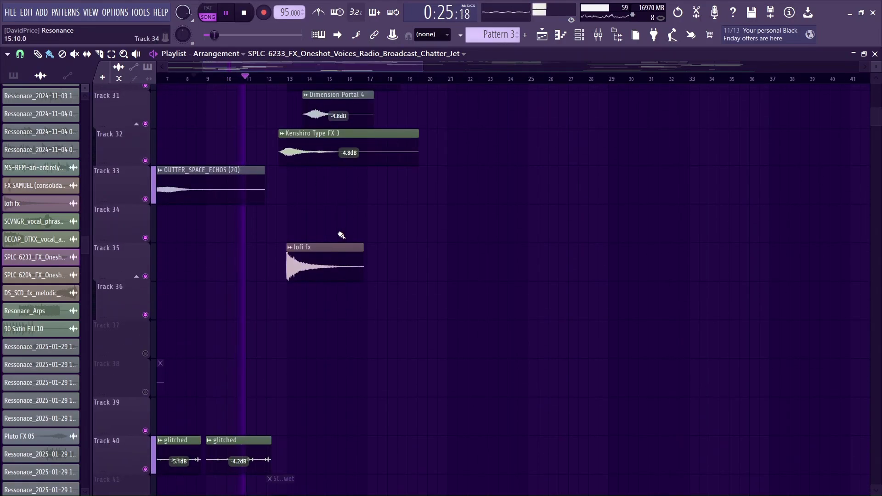
scroll(341, 234, up, 10)
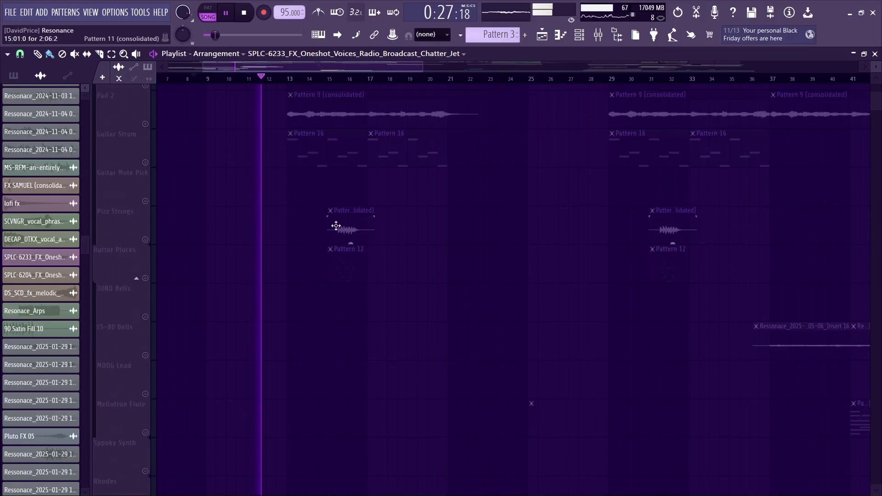
scroll(339, 226, up, 4)
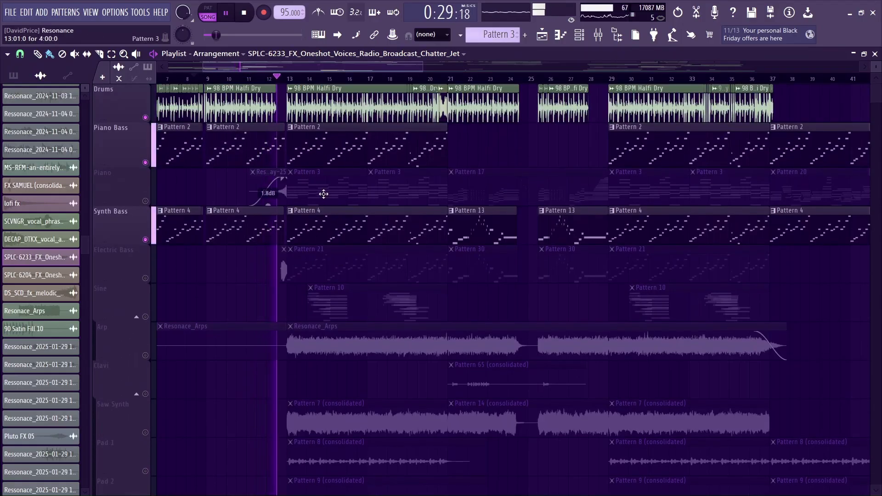
Stop playback, zoom out to the full arrangement and unmute all tracks by toggling the Piano track's solo
drag(422, 67, 806, 68)
key(space)
alt+scroll(415, 115, down, 4)
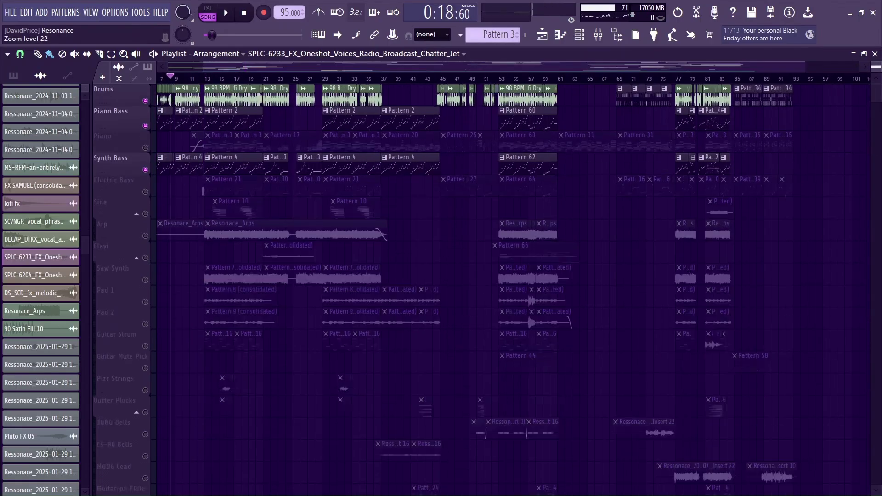
right_click(144, 122)
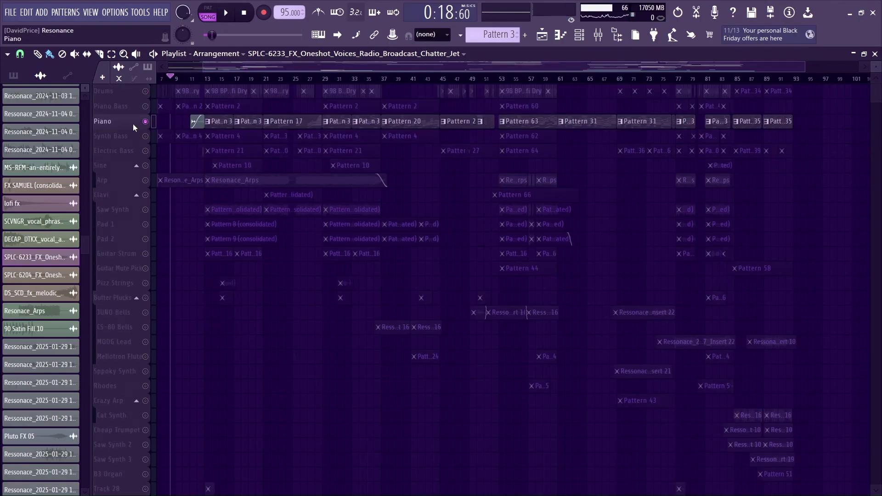
right_click(143, 122)
right_click(143, 122)
right_click(144, 122)
Examine every track of the arrangement down to Track 56 and fit the whole song from bar 1 in view
scroll(267, 295, down, 10)
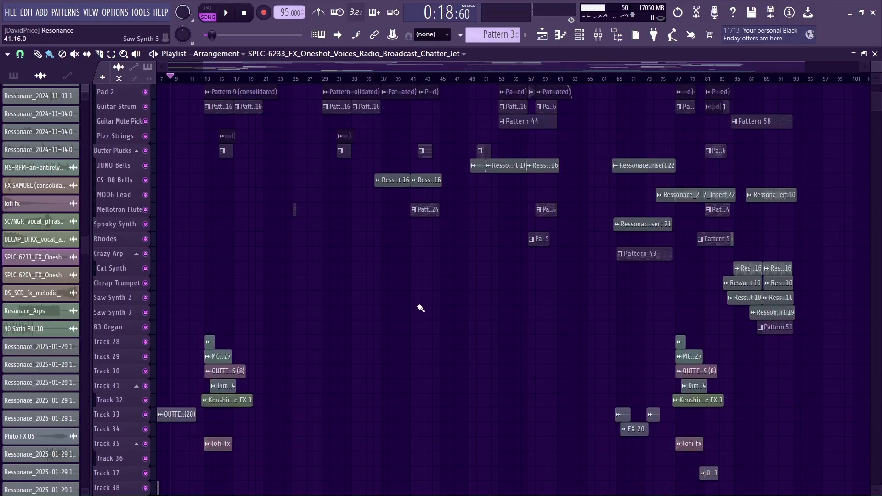
scroll(420, 307, down, 12)
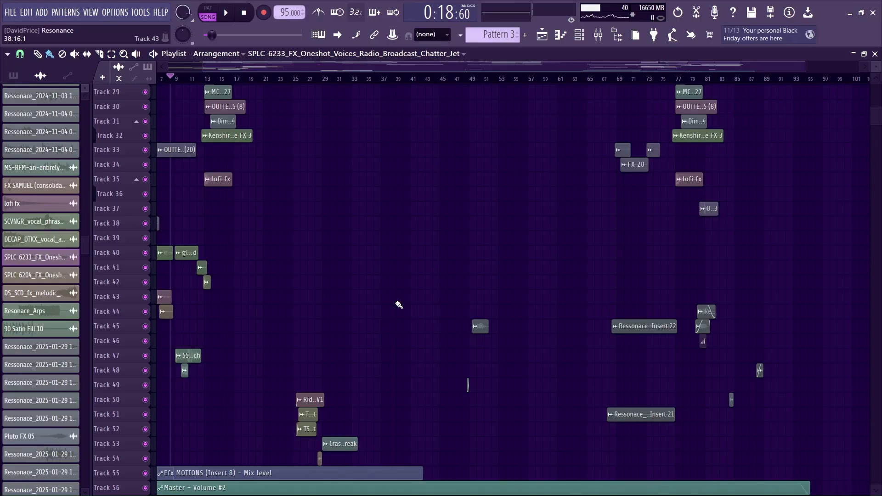
scroll(399, 304, up, 6)
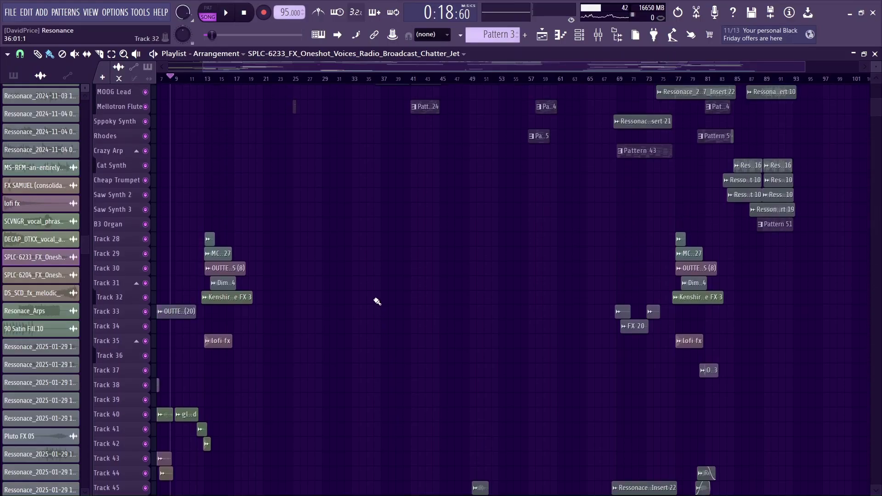
scroll(373, 285, up, 5)
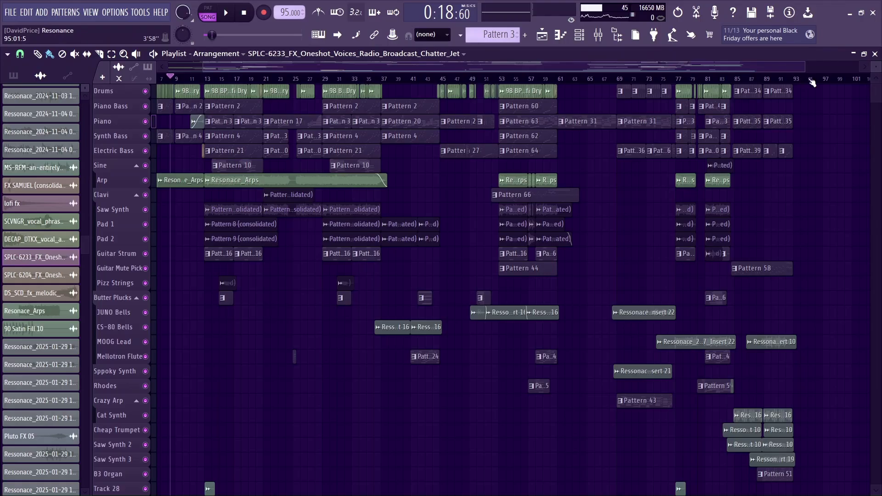
drag(808, 66, 801, 273)
drag(270, 64, 230, 68)
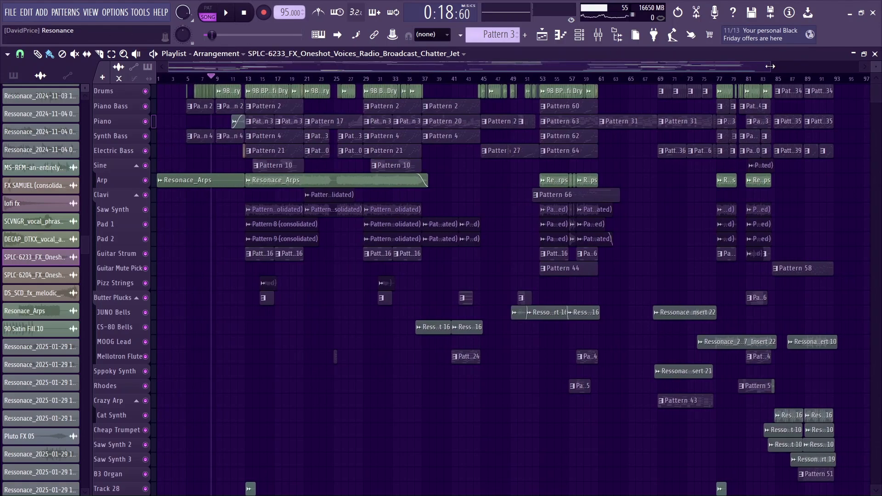
drag(770, 66, 693, 219)
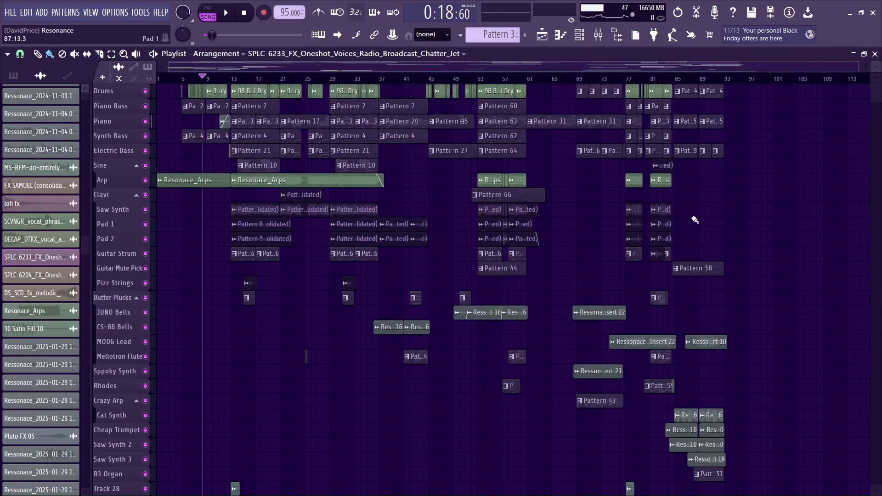